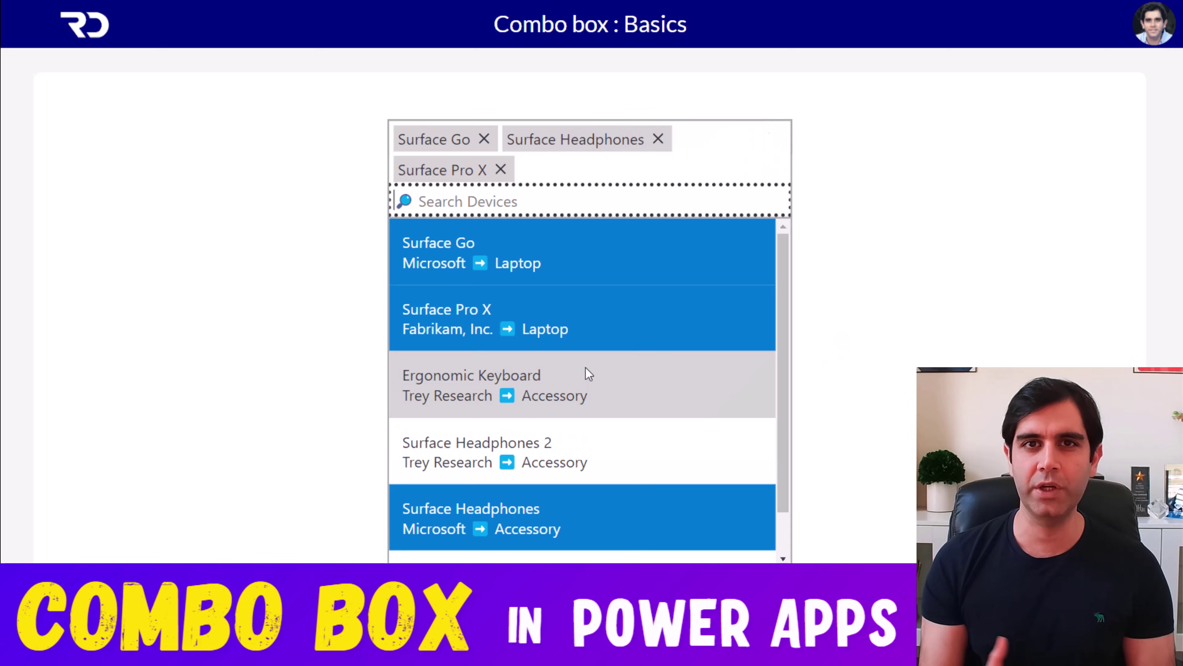
- Try the basic and default-values combo boxes by choosing Ergonomic Keyboard and Green, and reset the color selection
click(587, 373)
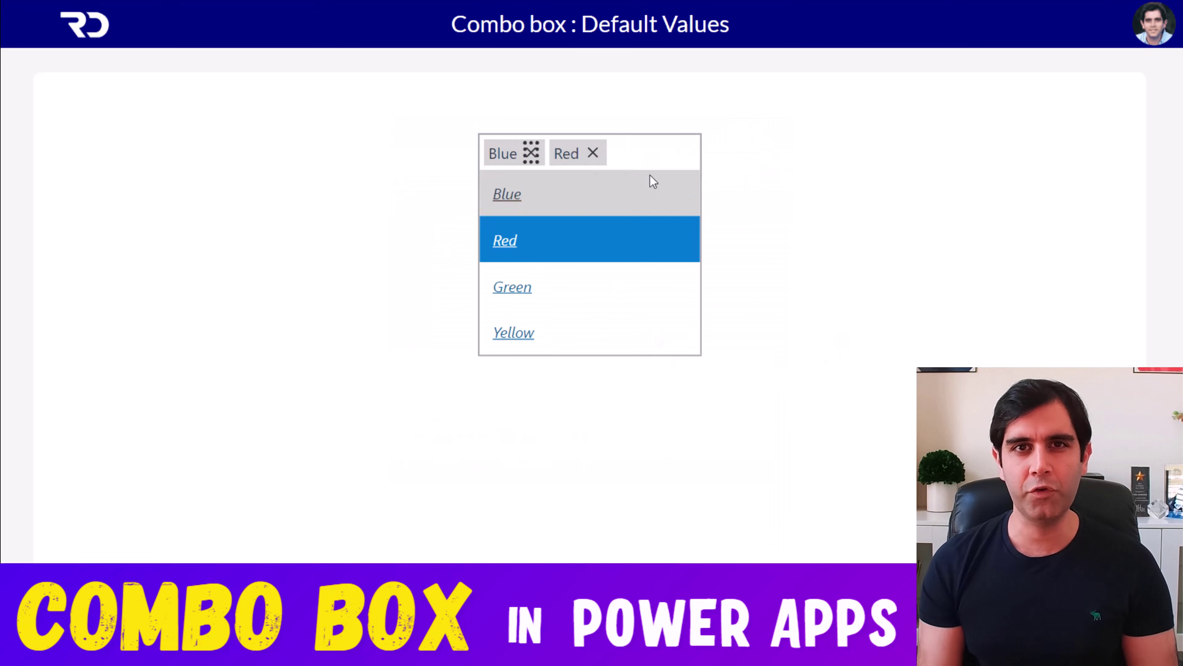
click(568, 287)
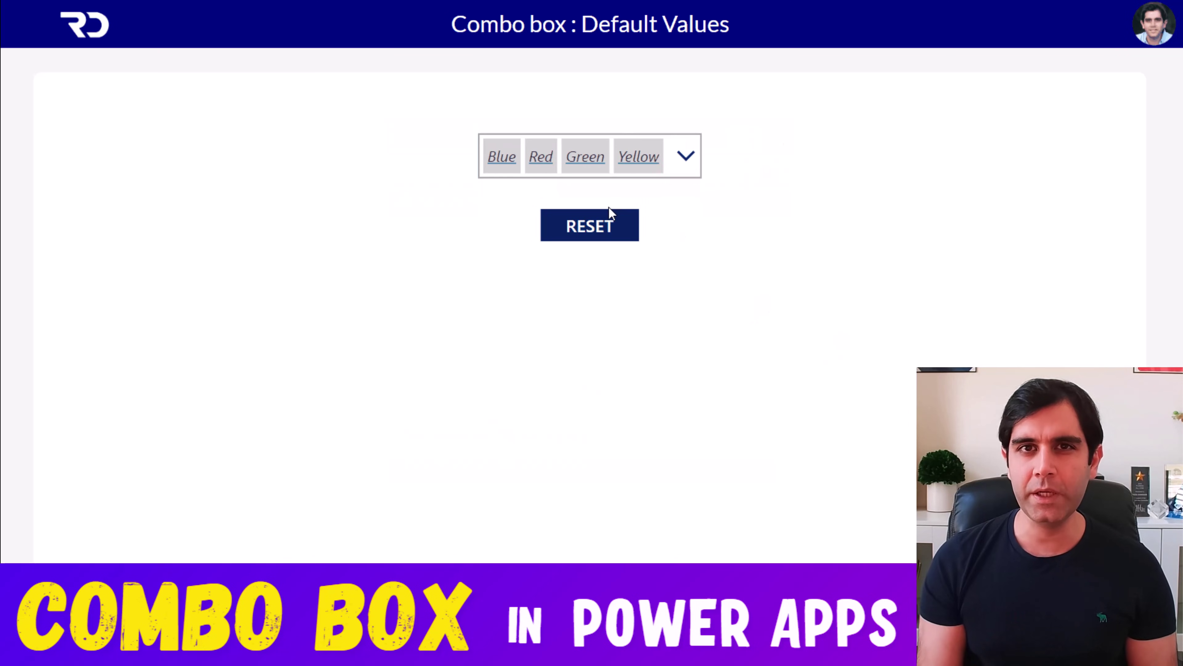
click(608, 226)
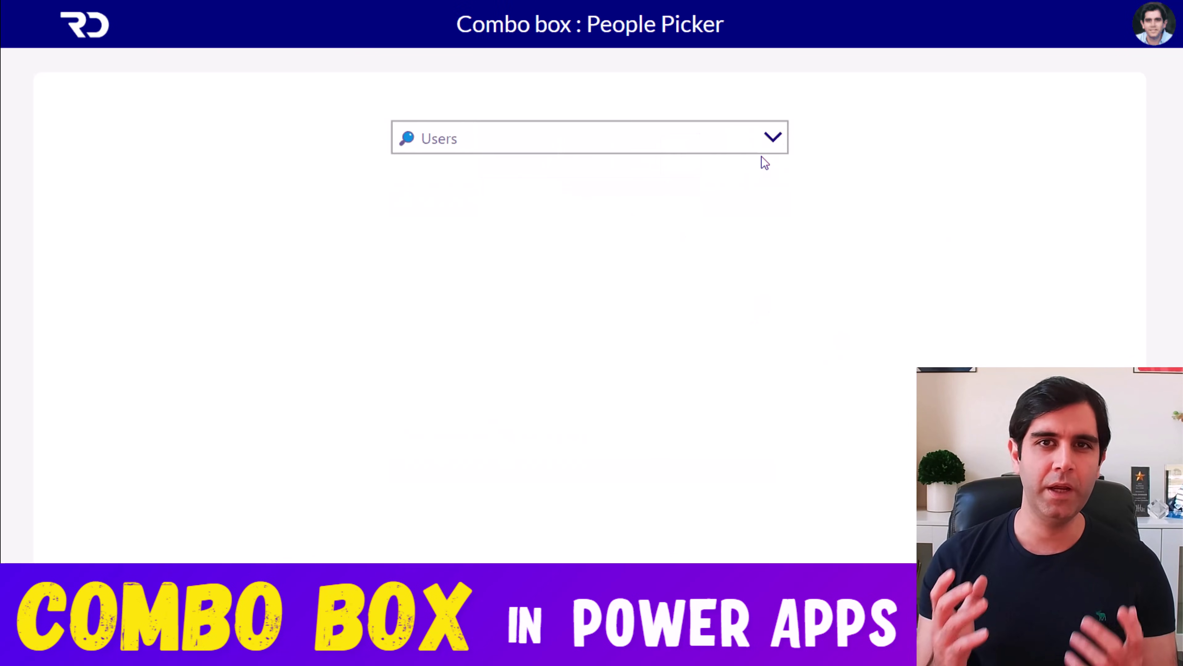
- Search the people picker combo box for three users by name, add each one to the selection and close the list
click(761, 141)
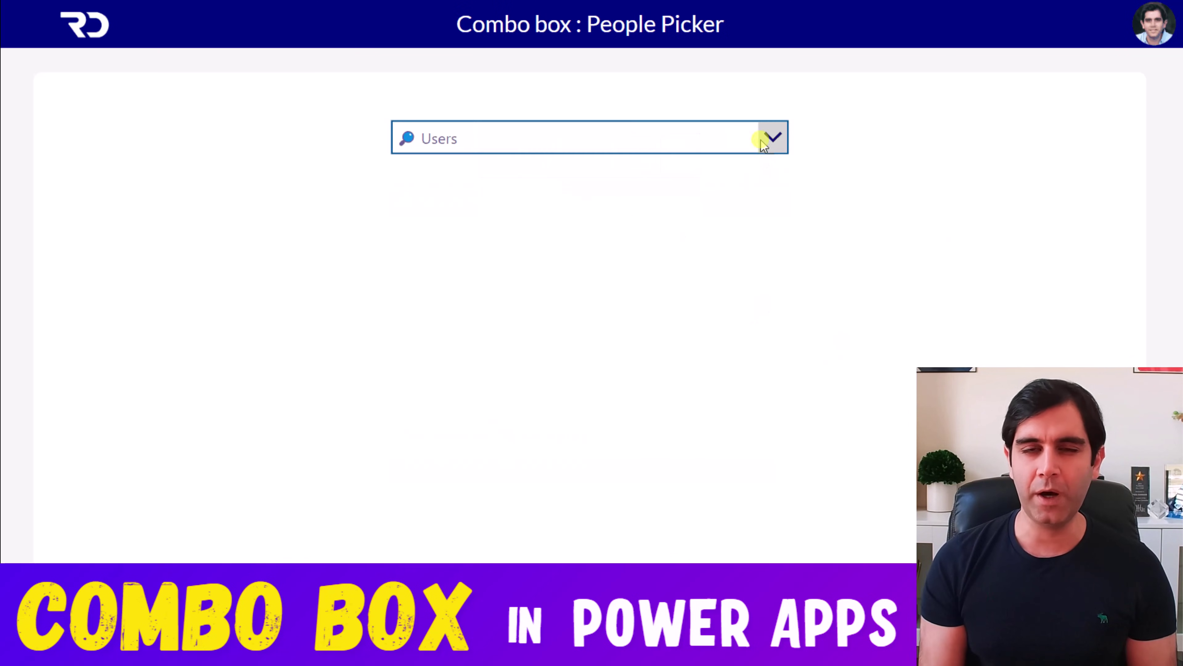
text(reza)
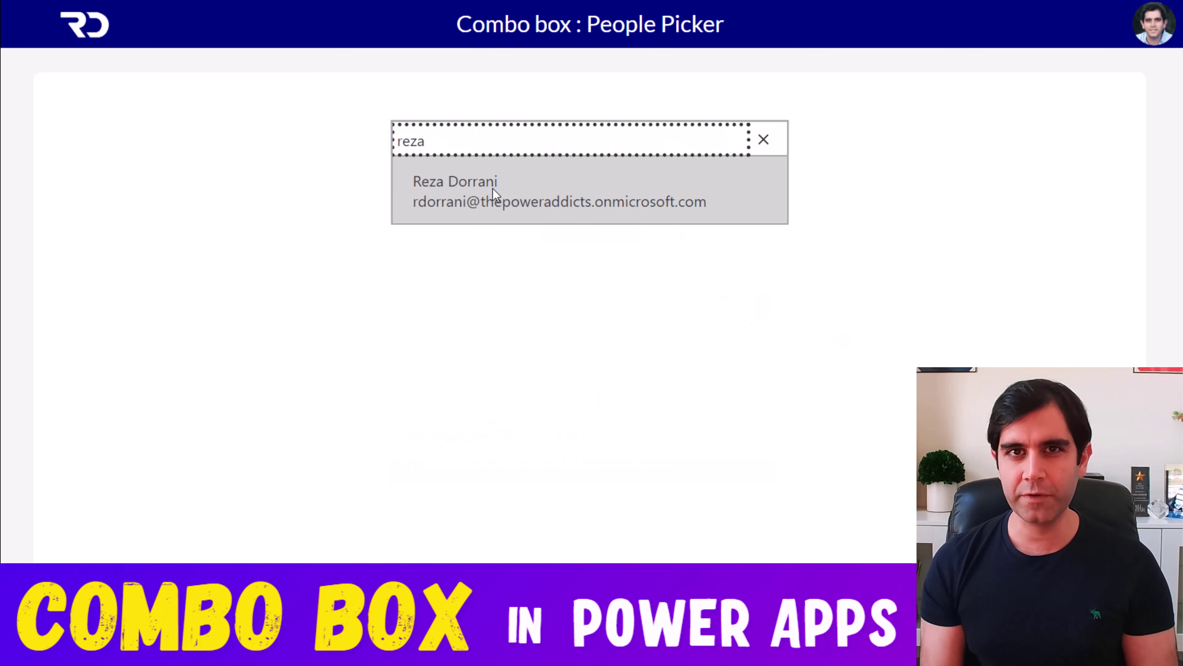
click(493, 189)
text(james)
click(485, 225)
text(sara)
click(492, 227)
click(864, 192)
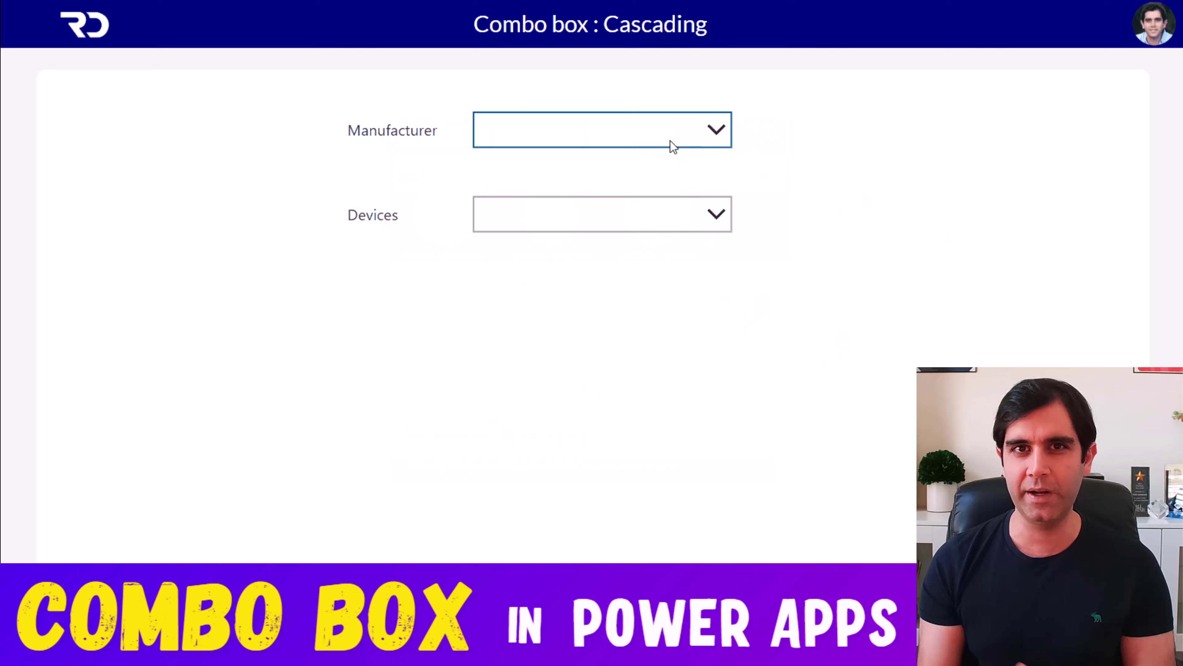
- Choose Dell and Microsoft in the Manufacturer combo box of the cascading example and close its list
click(671, 140)
click(573, 263)
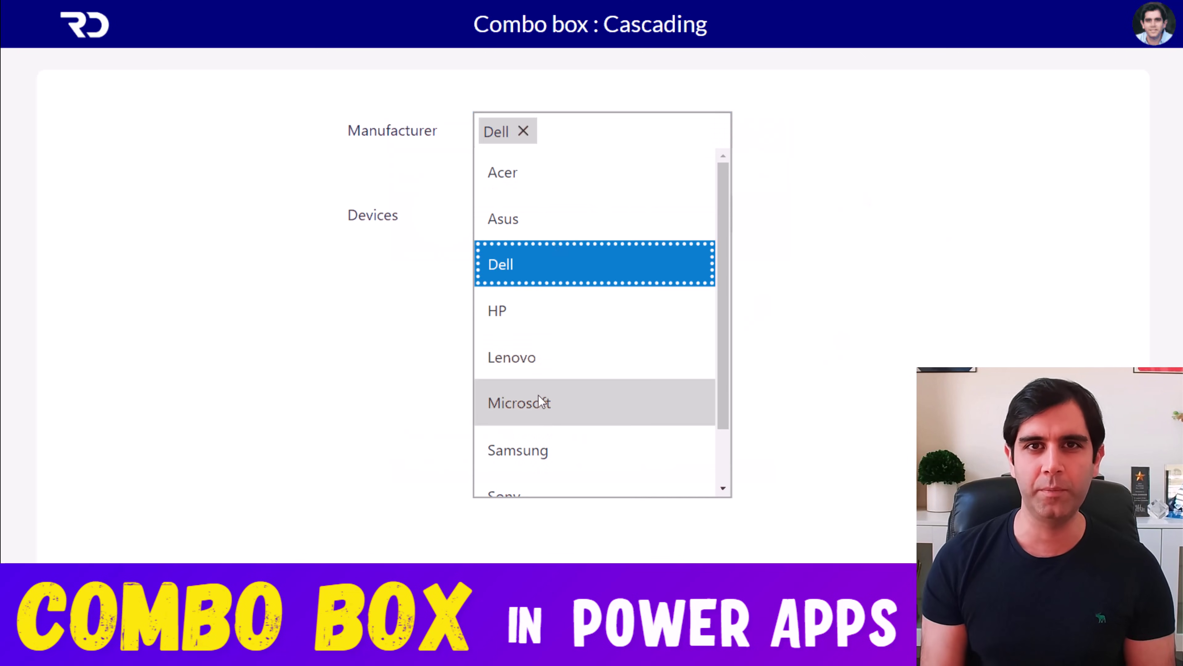
click(538, 402)
click(731, 329)
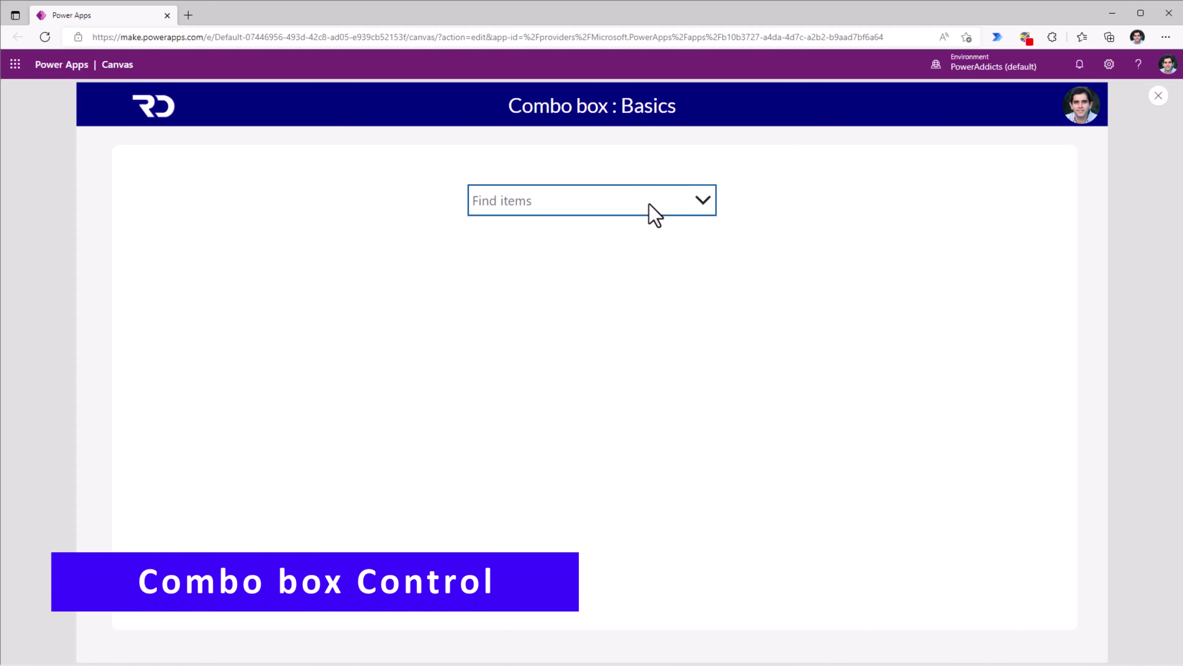
- Select Item 2 and Item 3 in the sample combo box and close its list
click(650, 205)
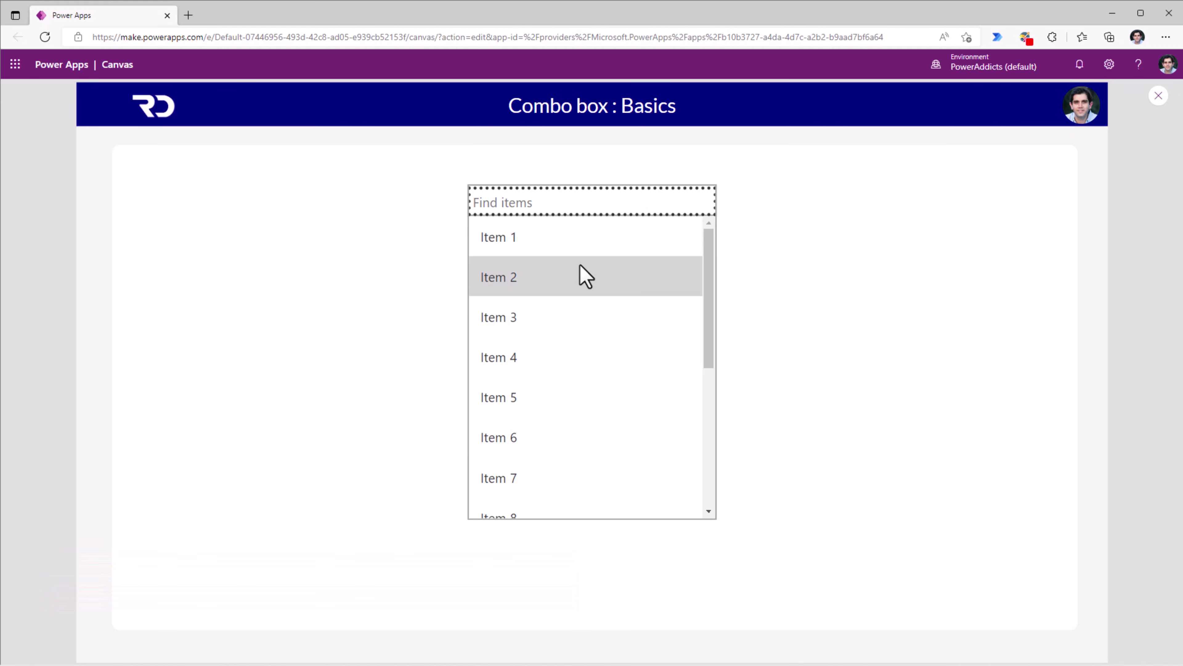
click(582, 277)
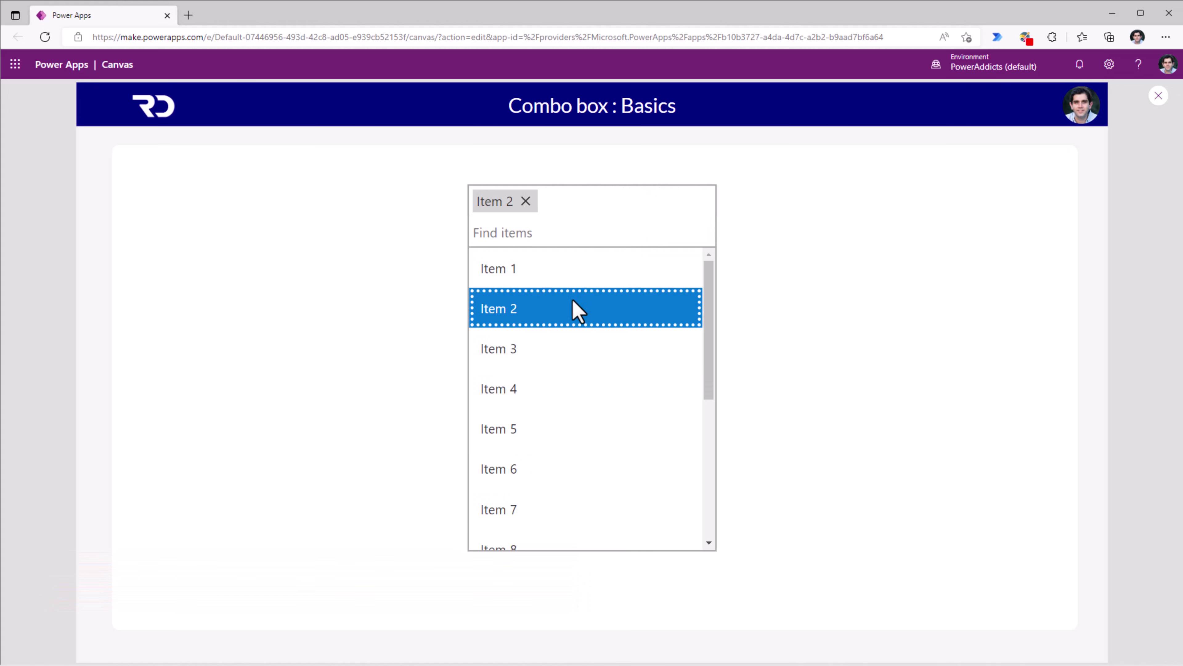
click(557, 367)
click(787, 256)
- Search the sample combo box for "item", collapse its list and leave the app preview
click(596, 210)
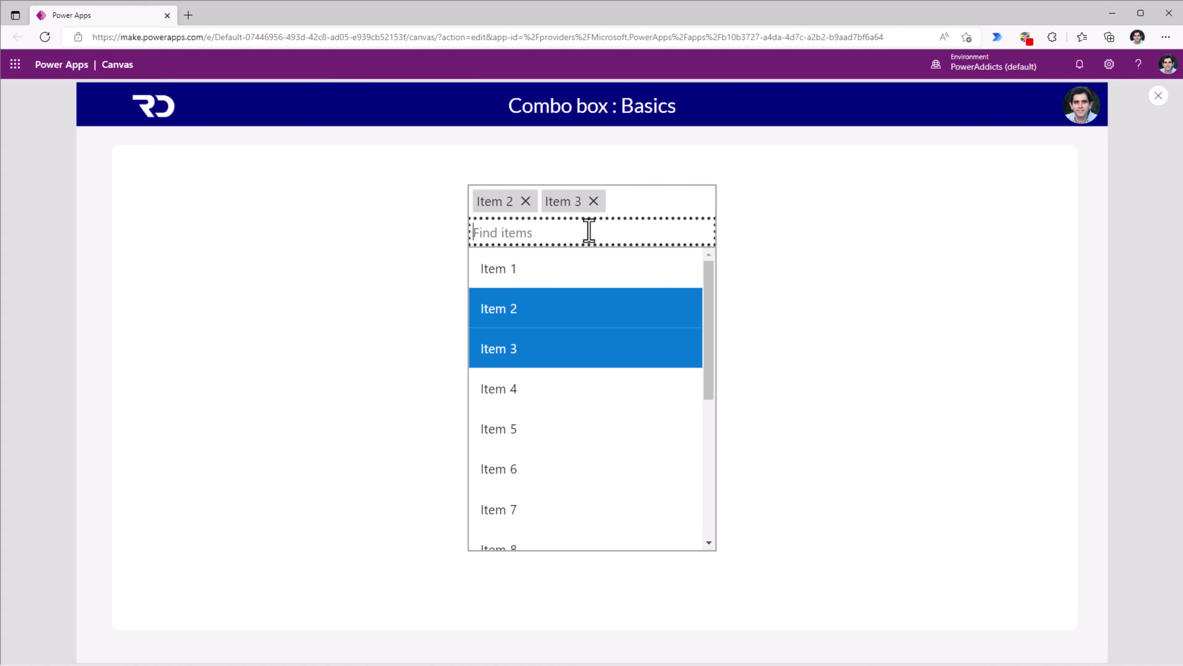
text(Item 3)
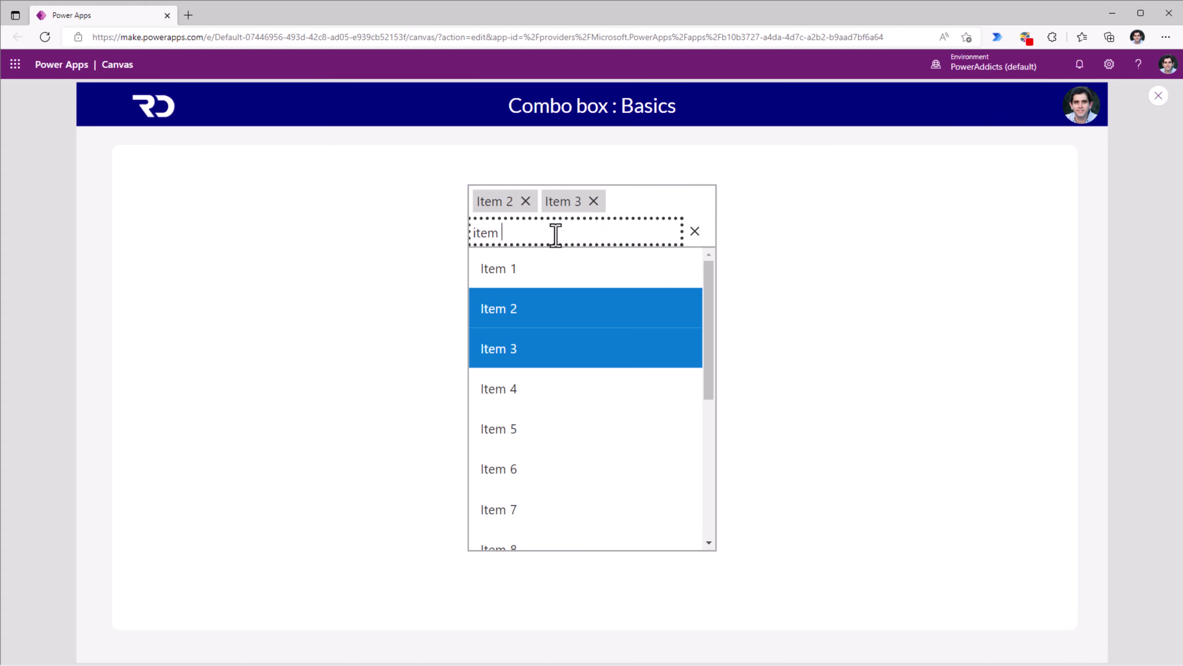
click(569, 345)
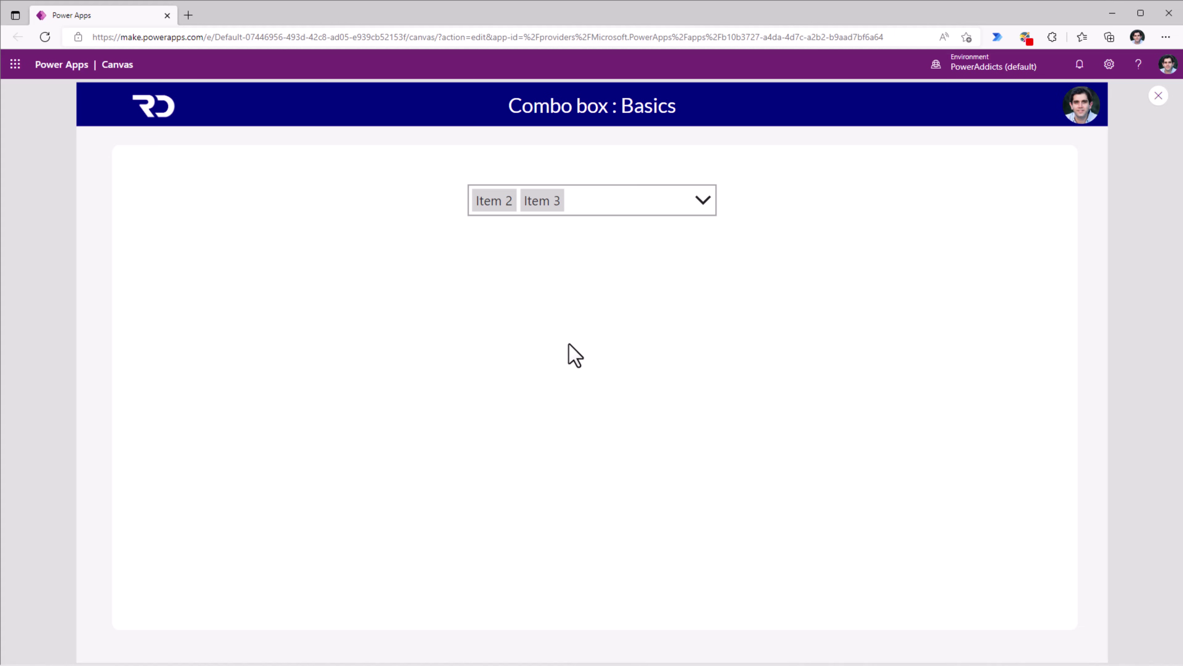
key(Escape)
- Insert a combo box on the Combo box Basics screen and place it near the white card's upper-left corner, at about X 128, Y 164
click(15, 197)
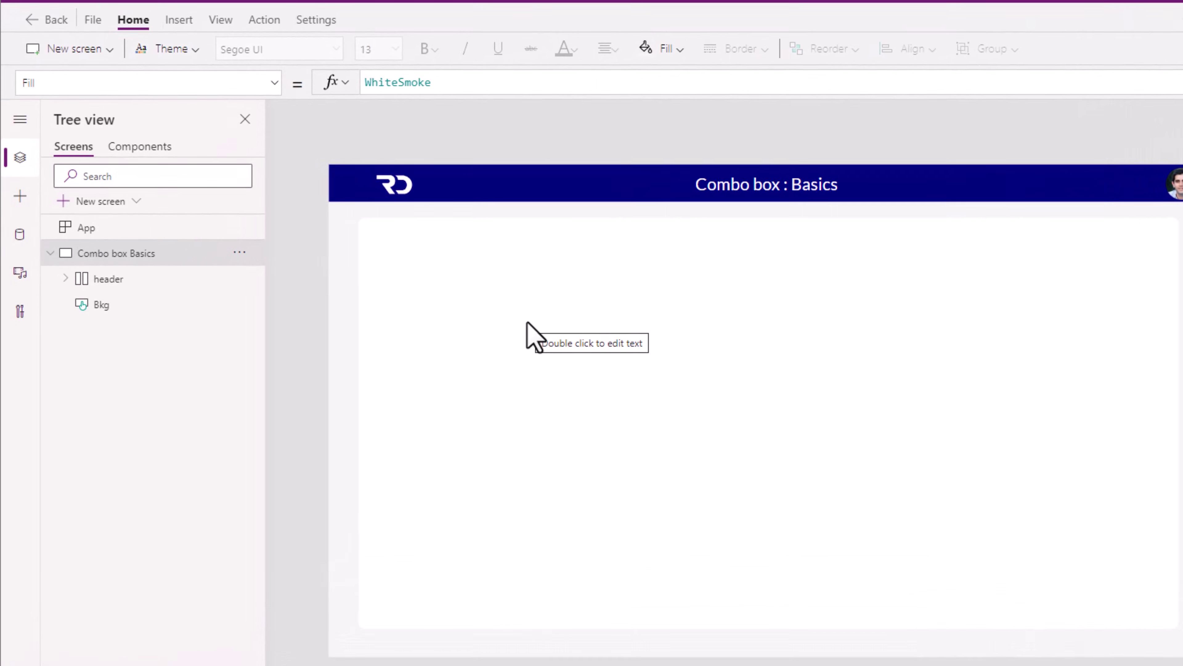
click(20, 196)
text(combo)
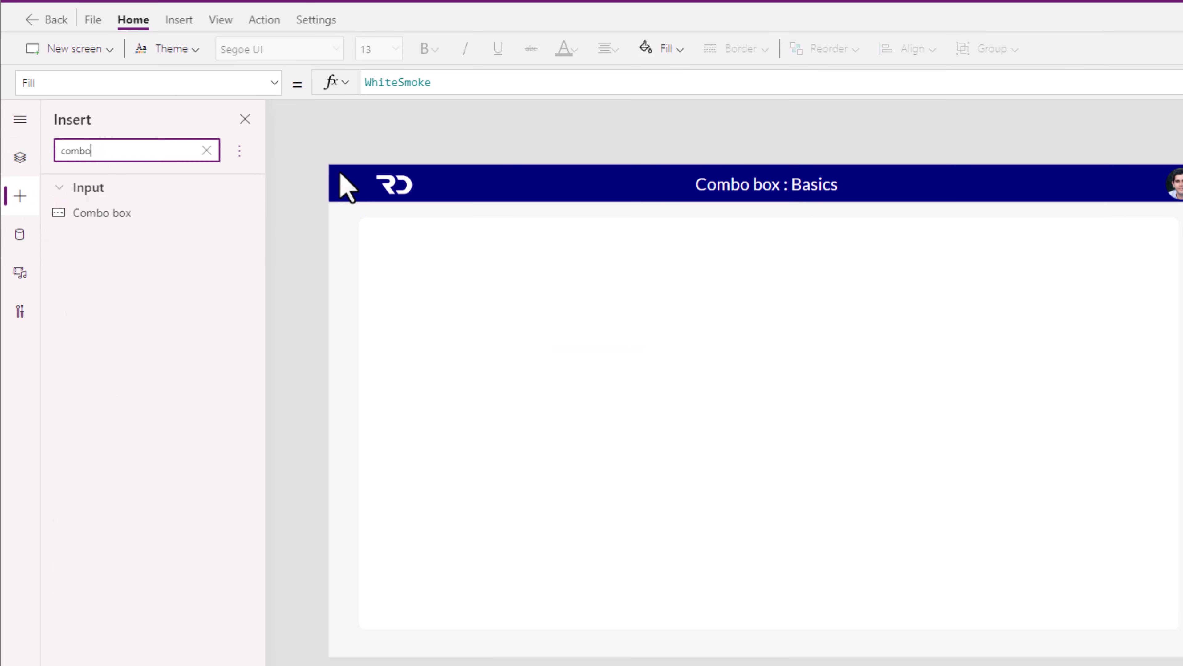
click(116, 216)
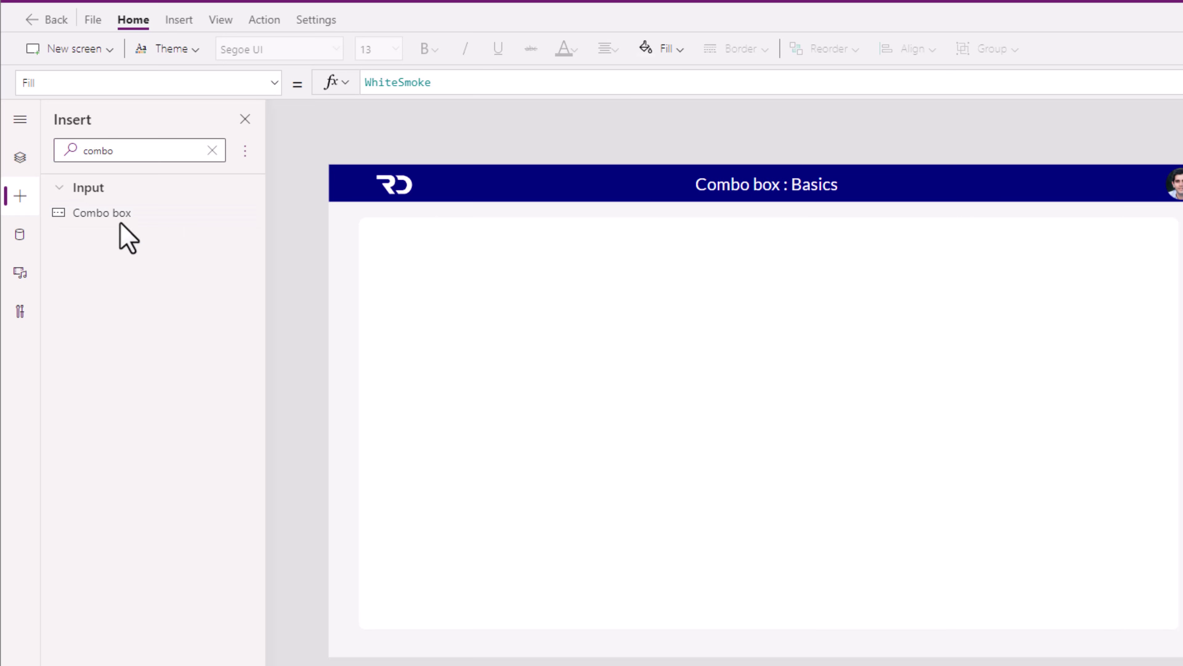
drag(427, 204, 485, 282)
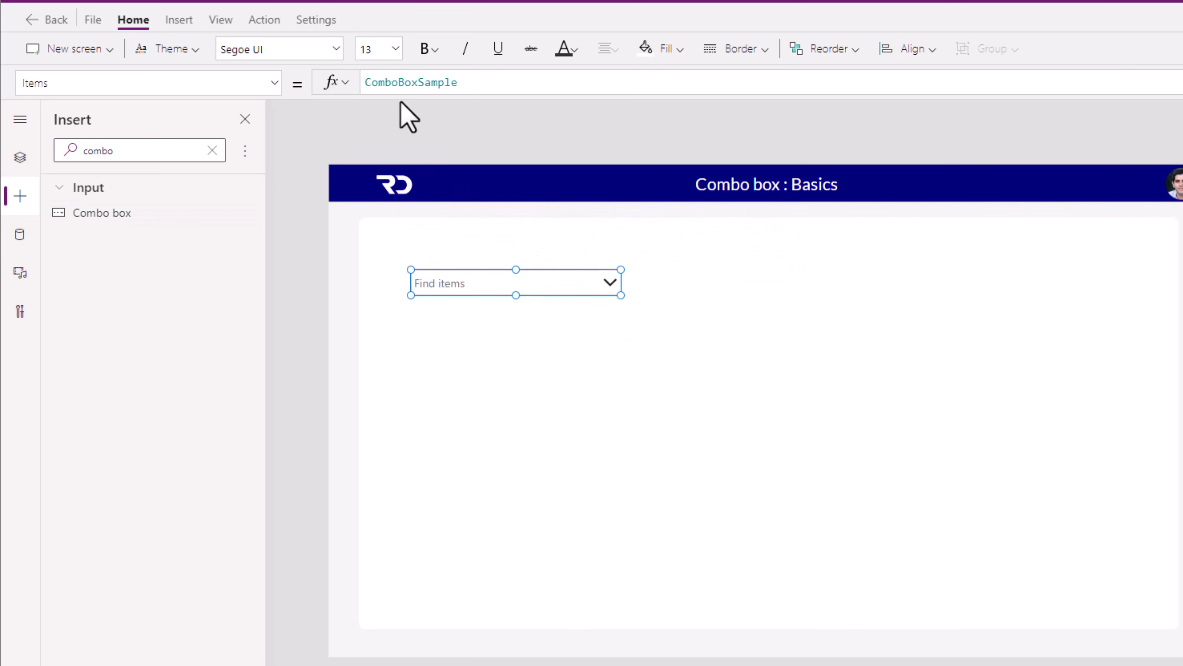
- Set the combo box's Items to Table({Color:"Blue",Tag:"Sky"},{Color:"Red",Tag:"Fire"},{Color:"Green",Tag:"Grass"},{Color:"Yellow",Tag:"Sun"})
double_click(405, 83)
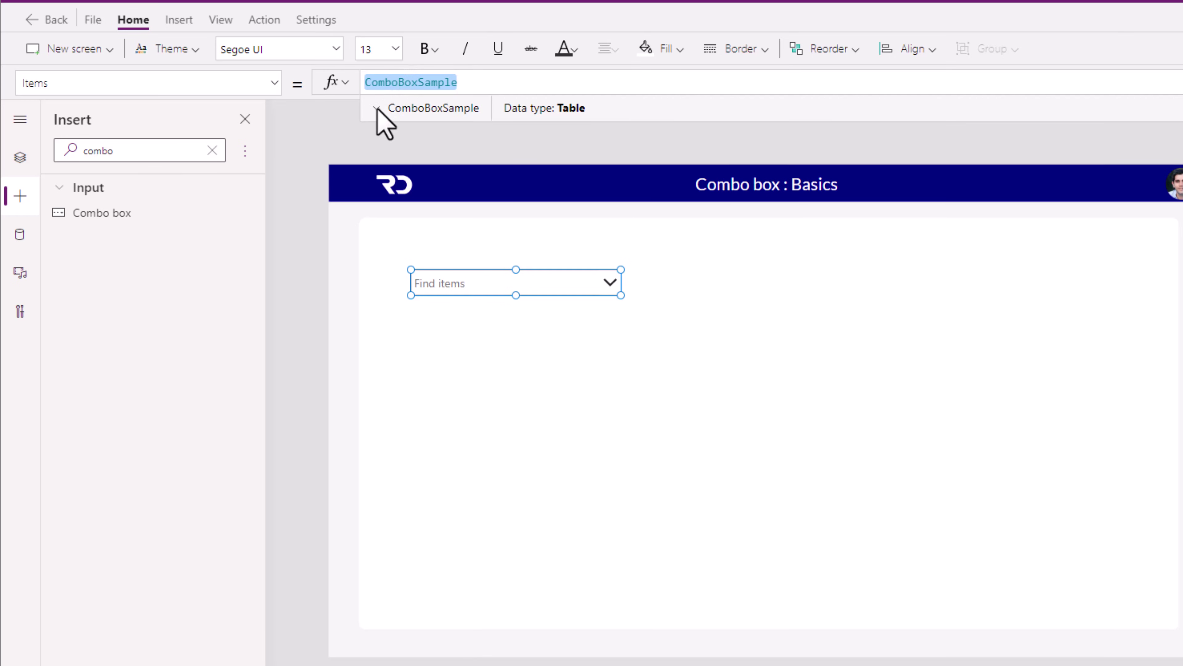
click(404, 88)
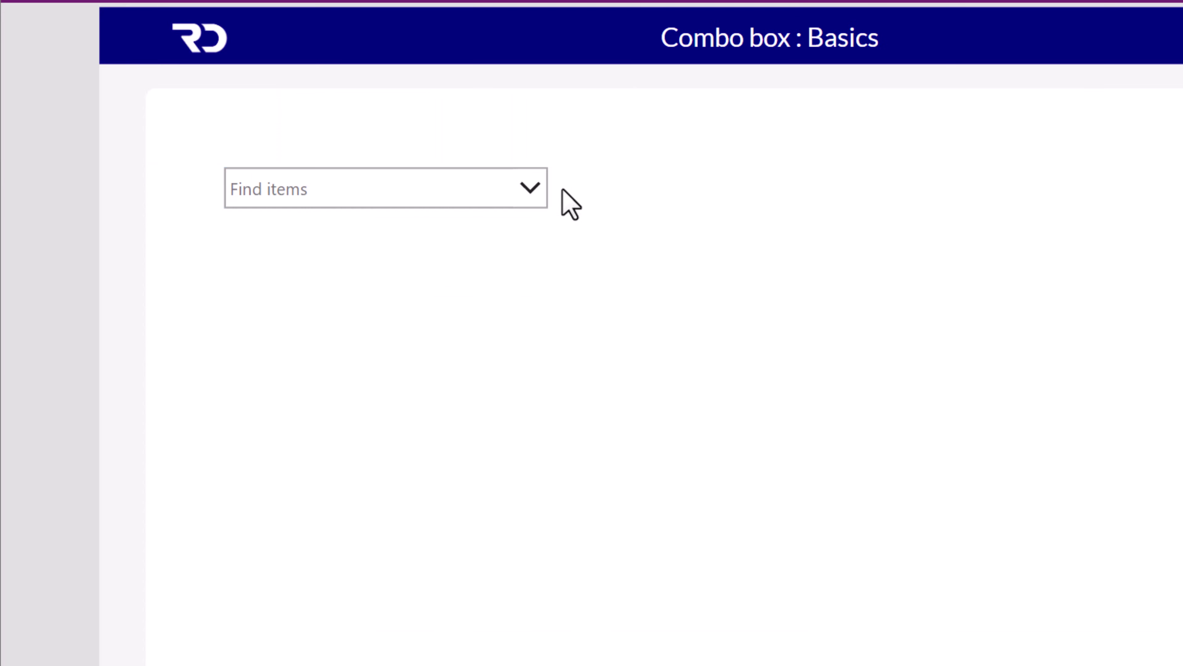
- Expand the combo box in the running app and select Blue and Green
click(609, 282)
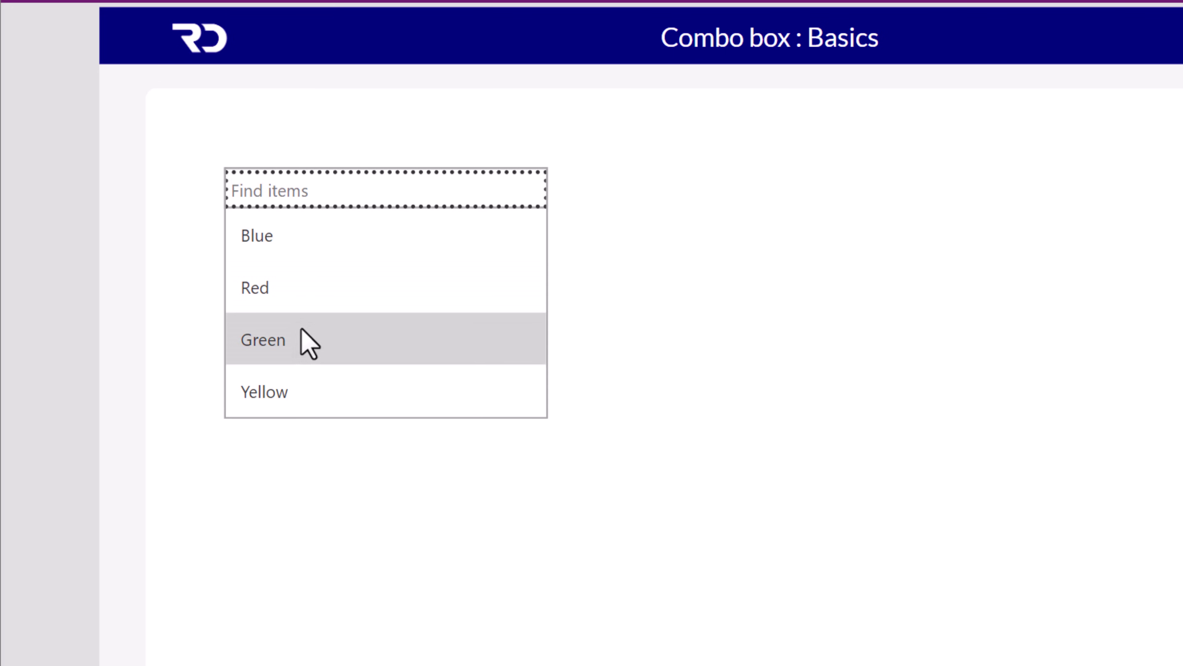
click(313, 234)
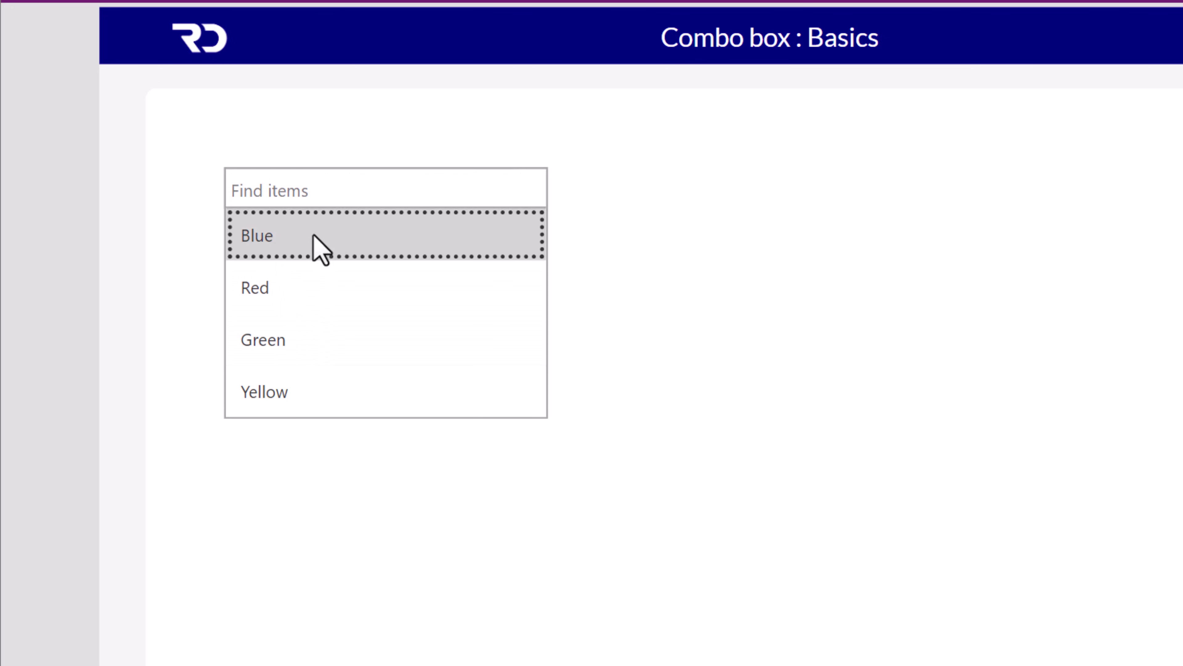
click(318, 375)
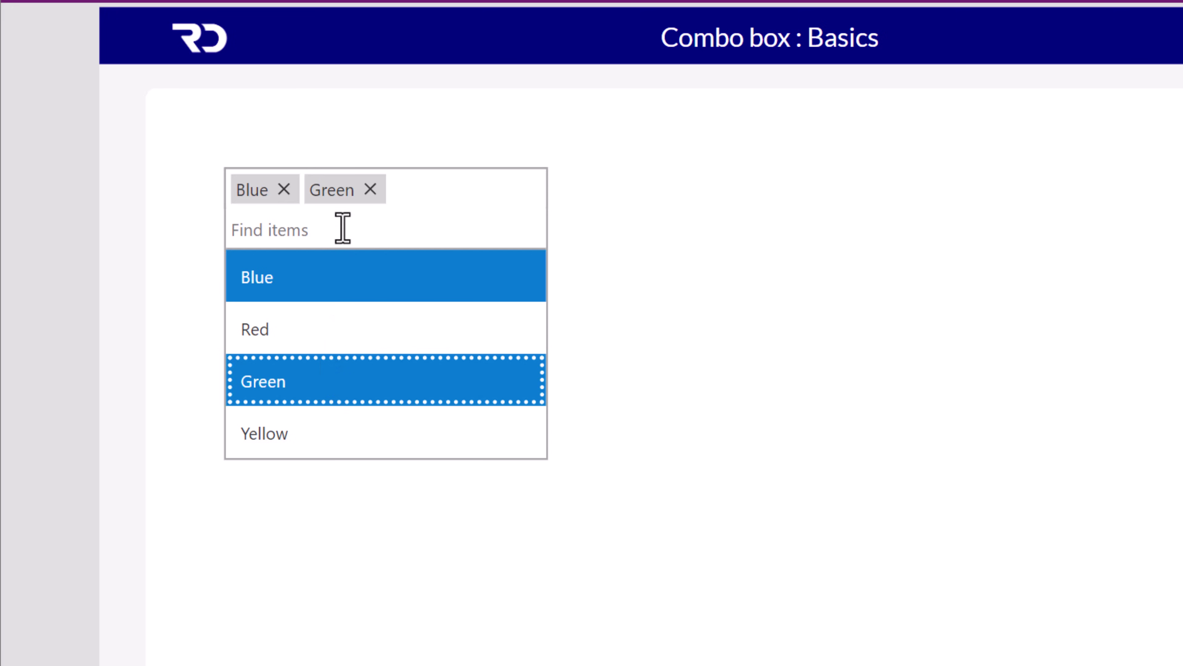
- Remove Green from the selection, add it back by searching for "green", and clear the search text
click(371, 189)
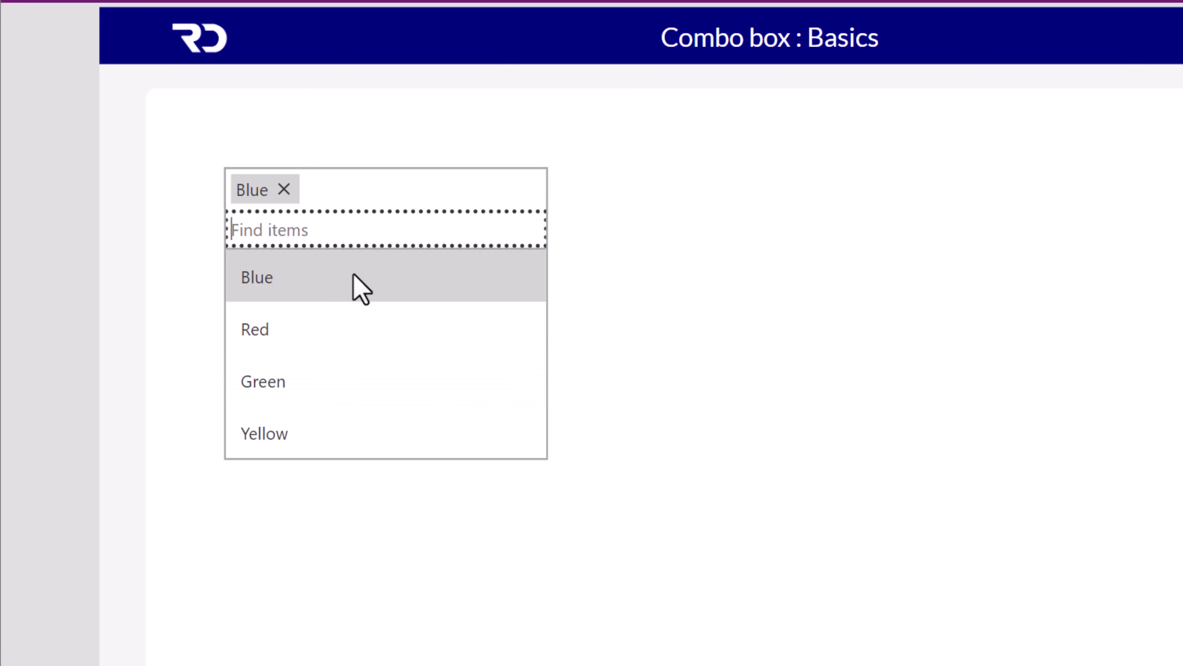
text(green)
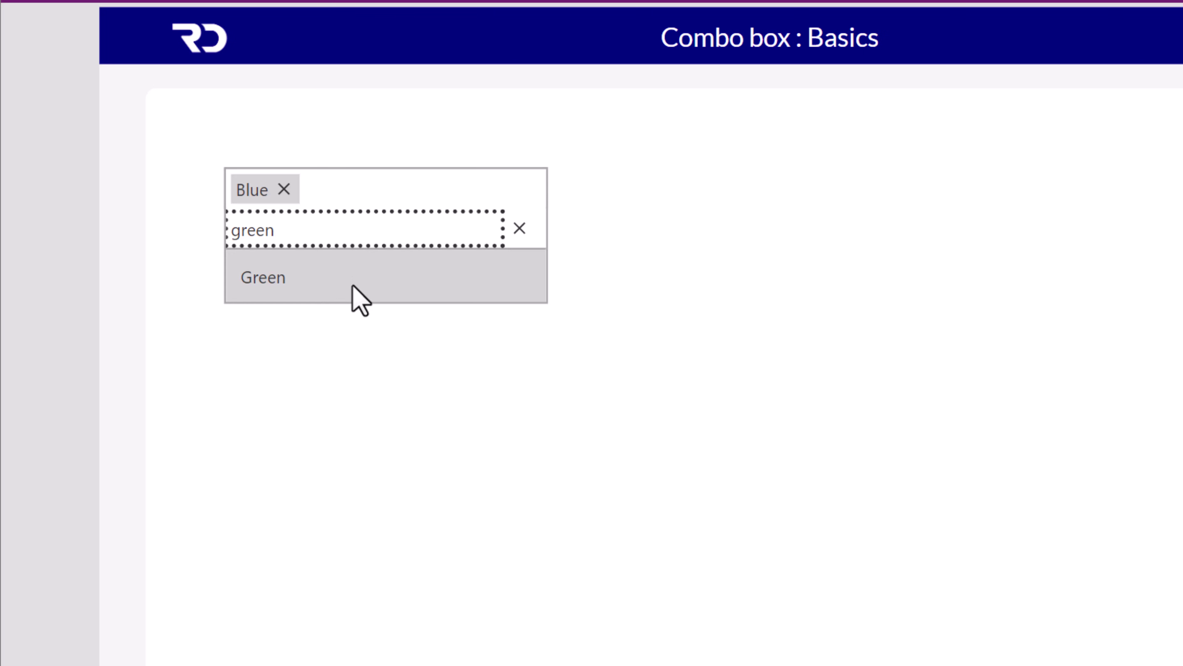
click(353, 286)
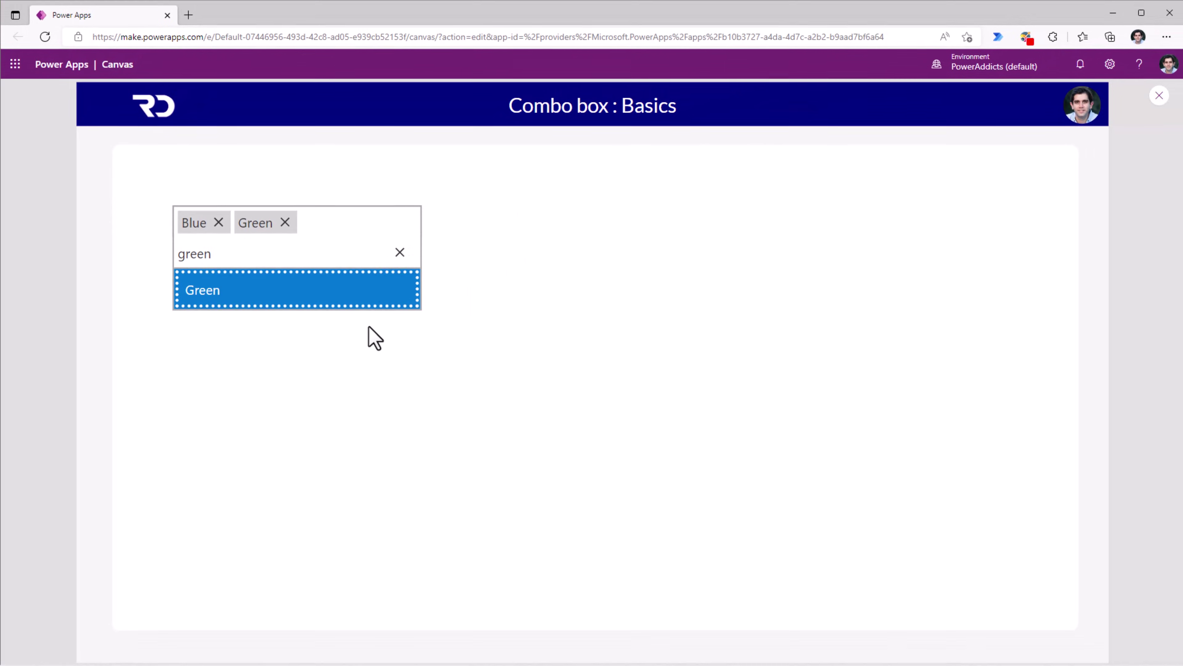
click(398, 252)
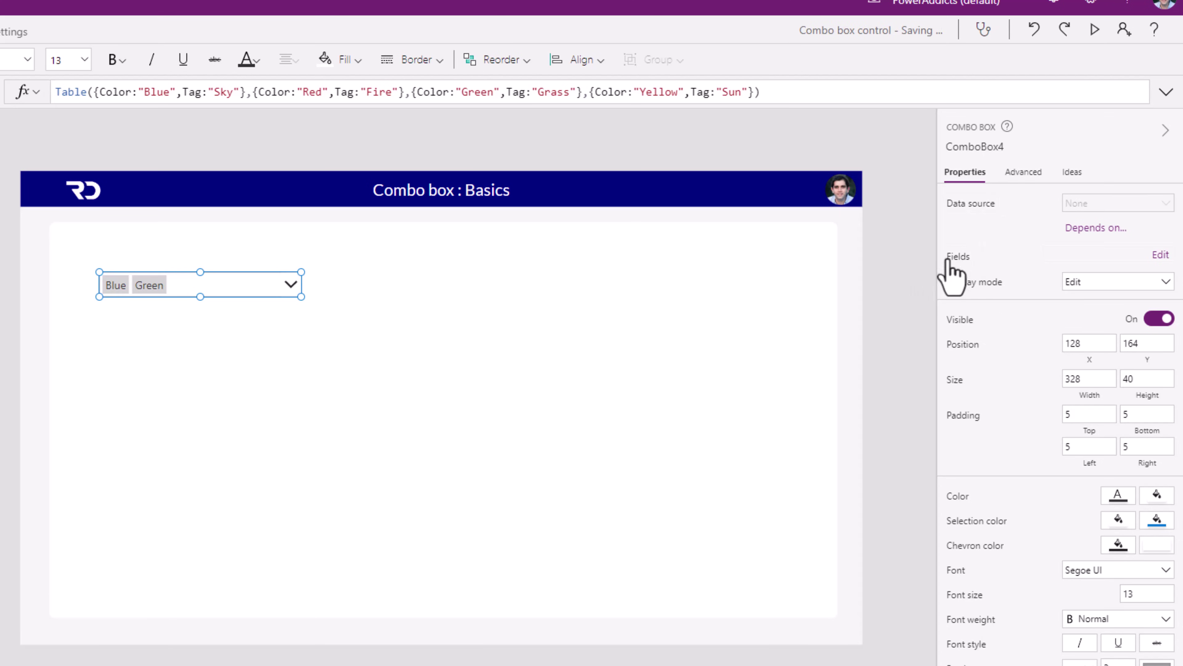
- Edit the combo box's fields, using Color for both the primary text and the search field
click(1161, 255)
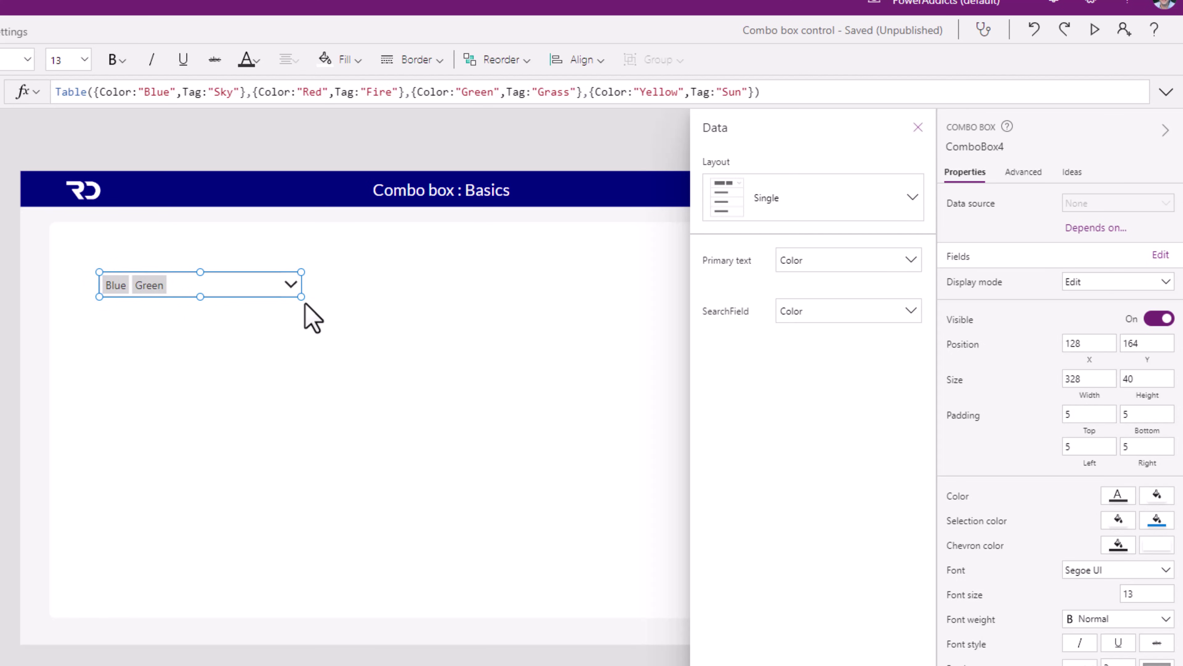
click(831, 264)
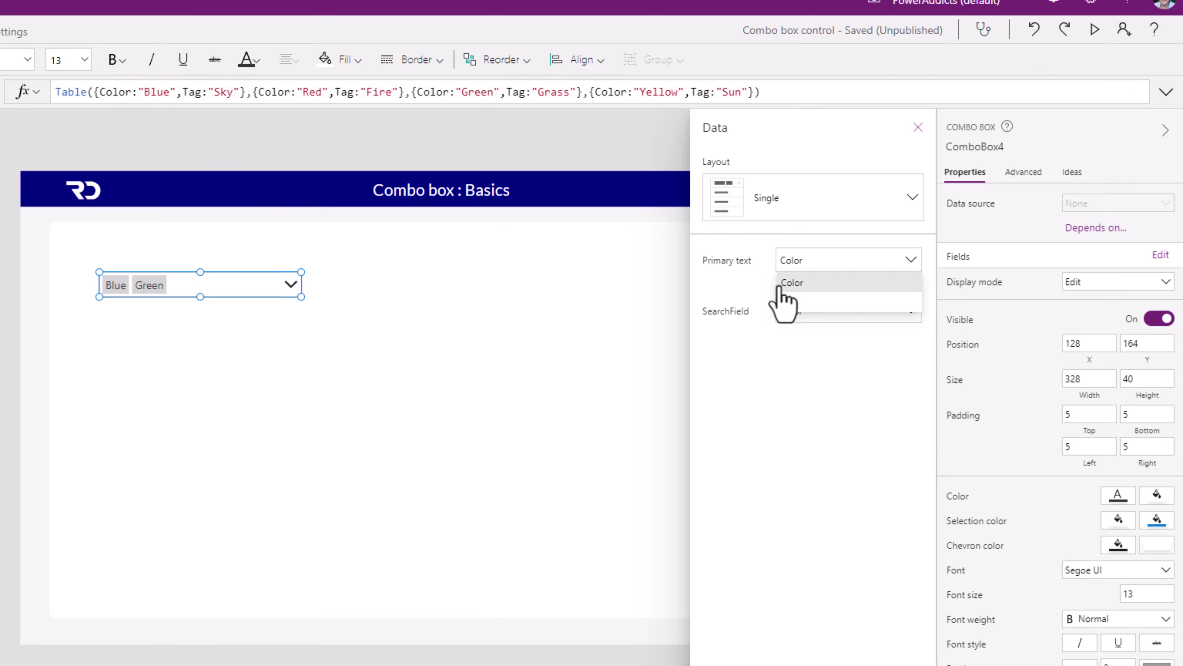
click(792, 284)
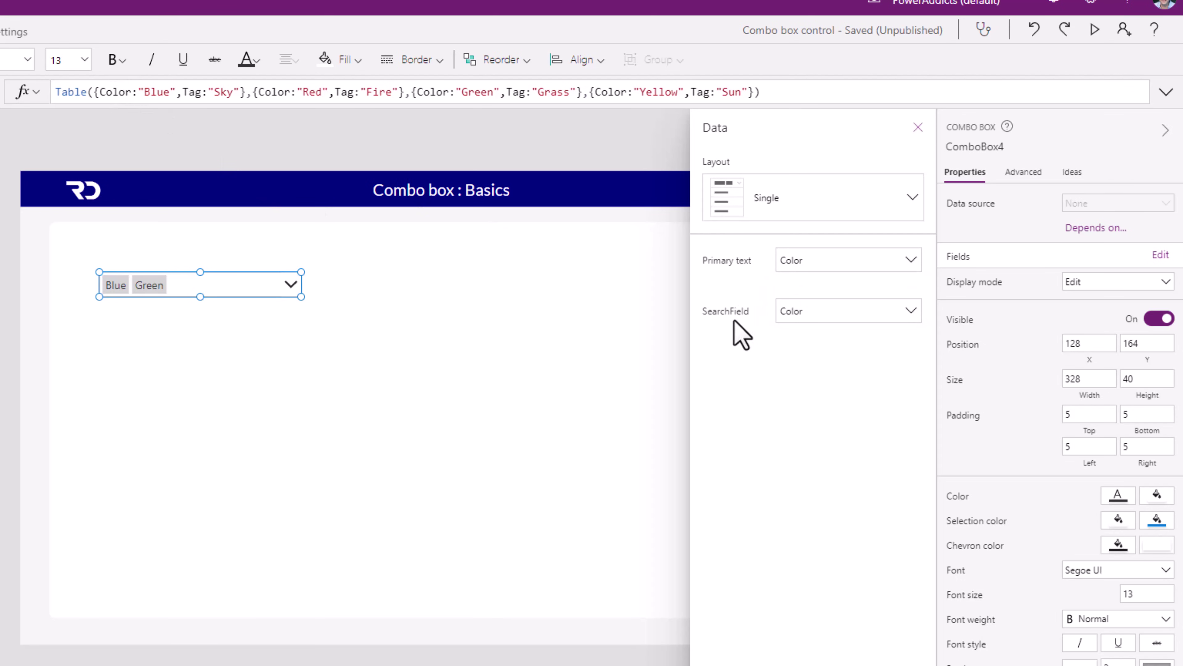
click(801, 313)
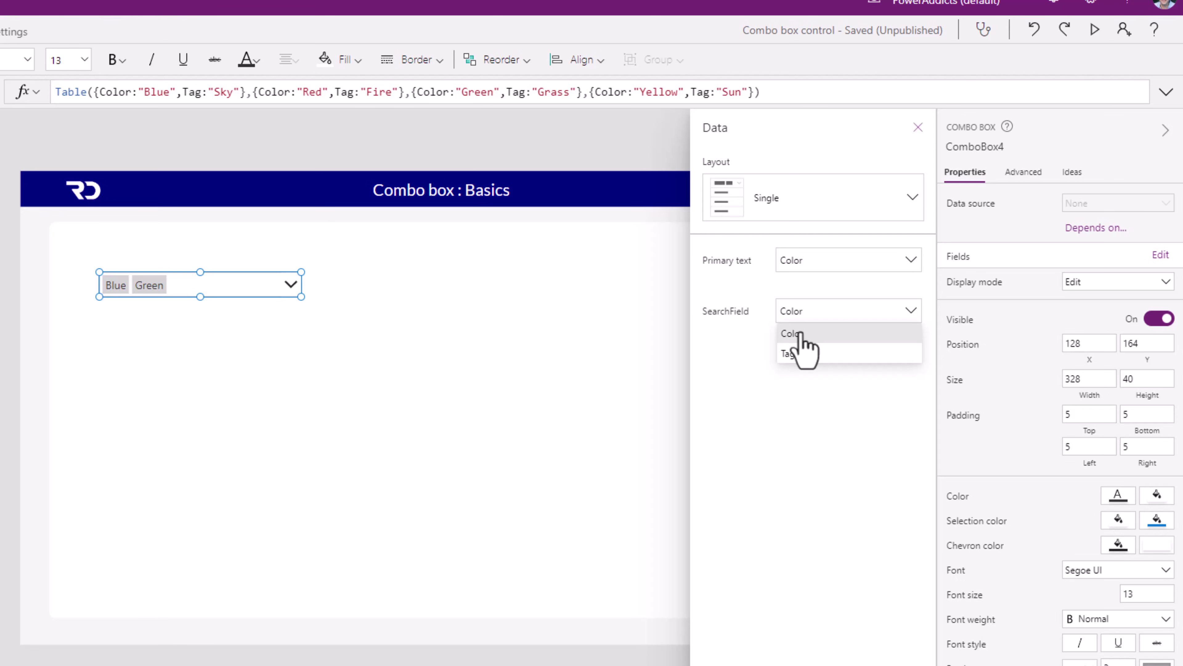
click(800, 333)
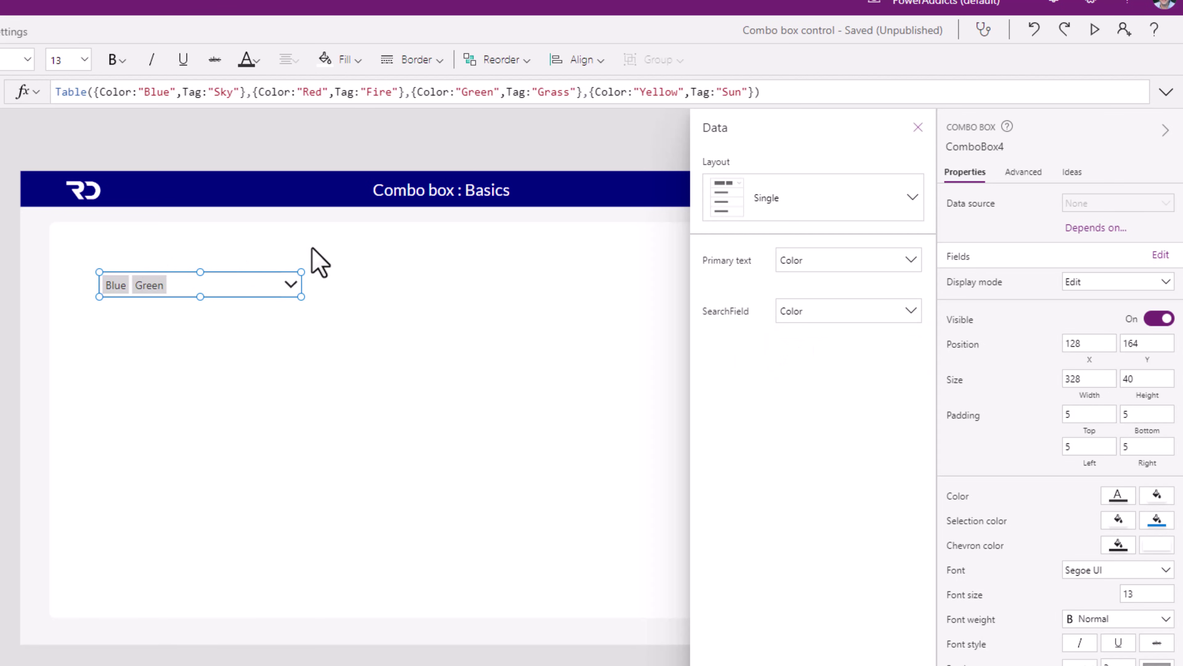
- Change the combo box's layout to Double with Tag as the secondary text
click(794, 217)
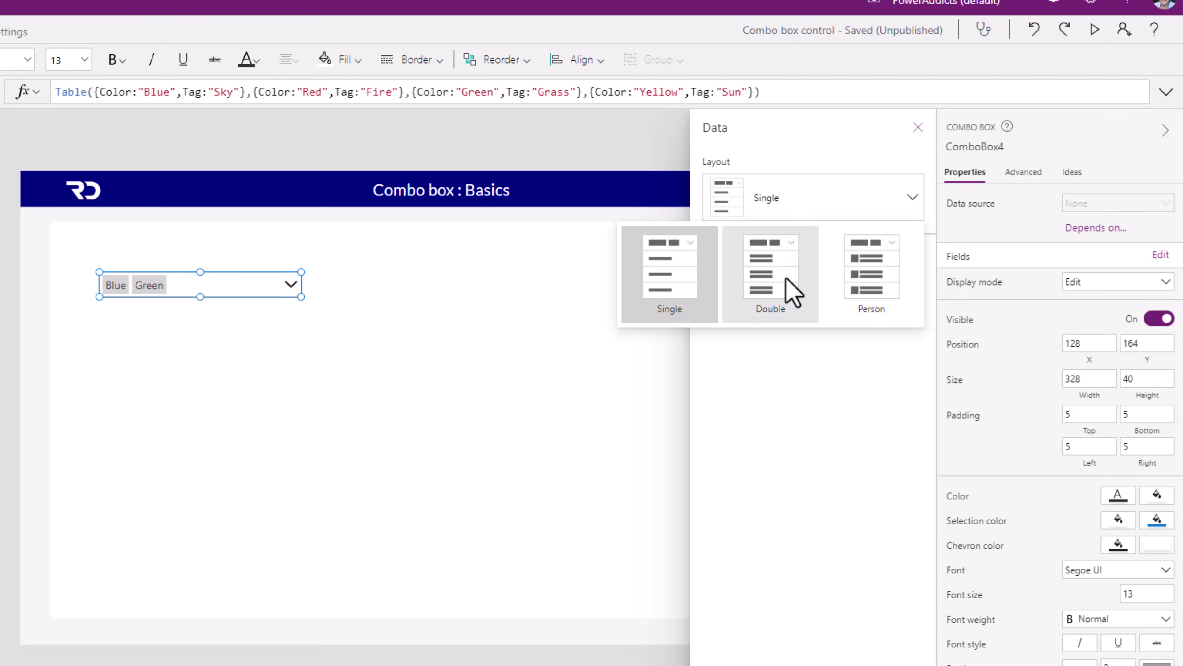
click(798, 308)
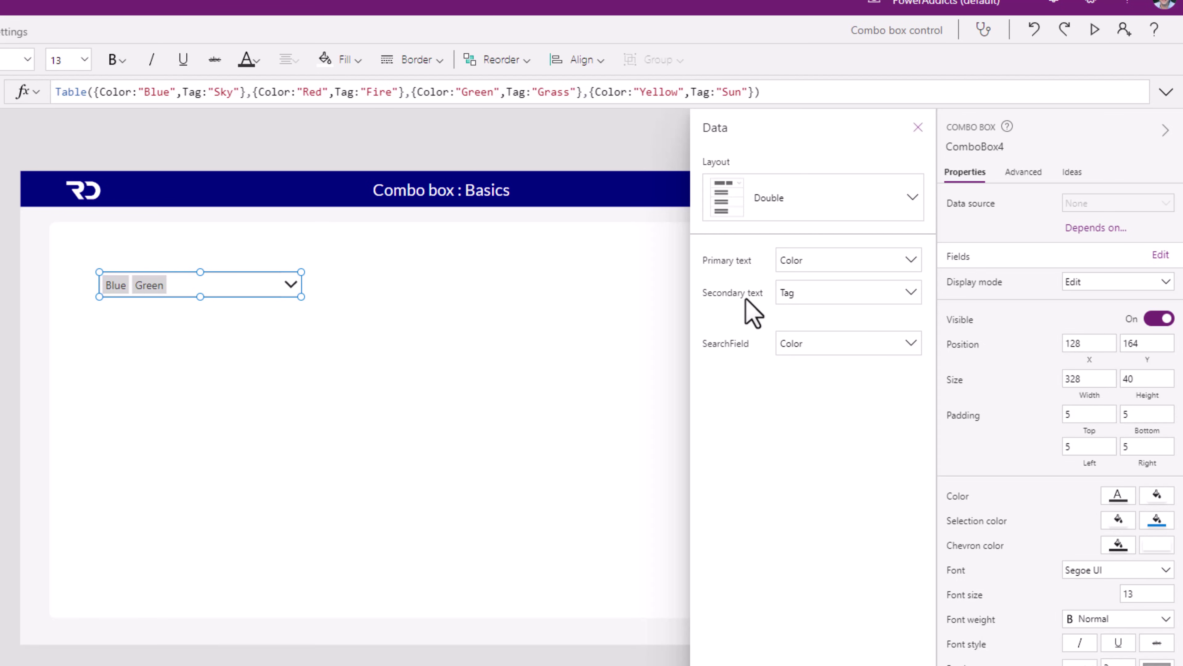
click(806, 296)
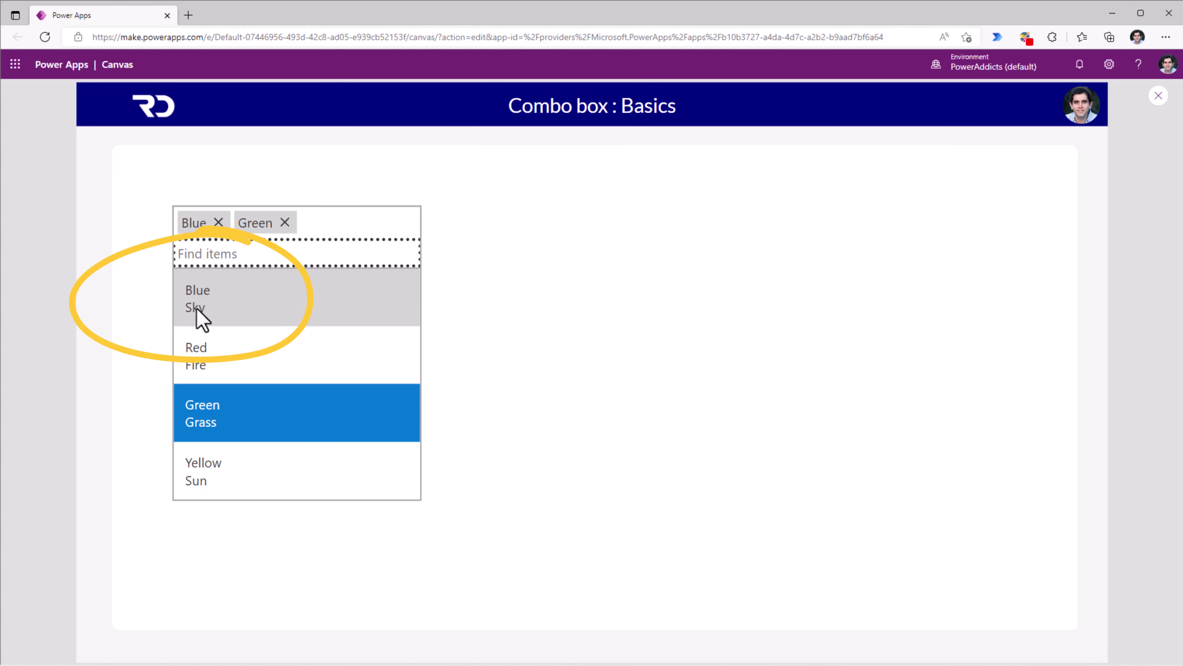
- Add Red to the combo box's selection in the running app and close the list
click(213, 368)
click(457, 362)
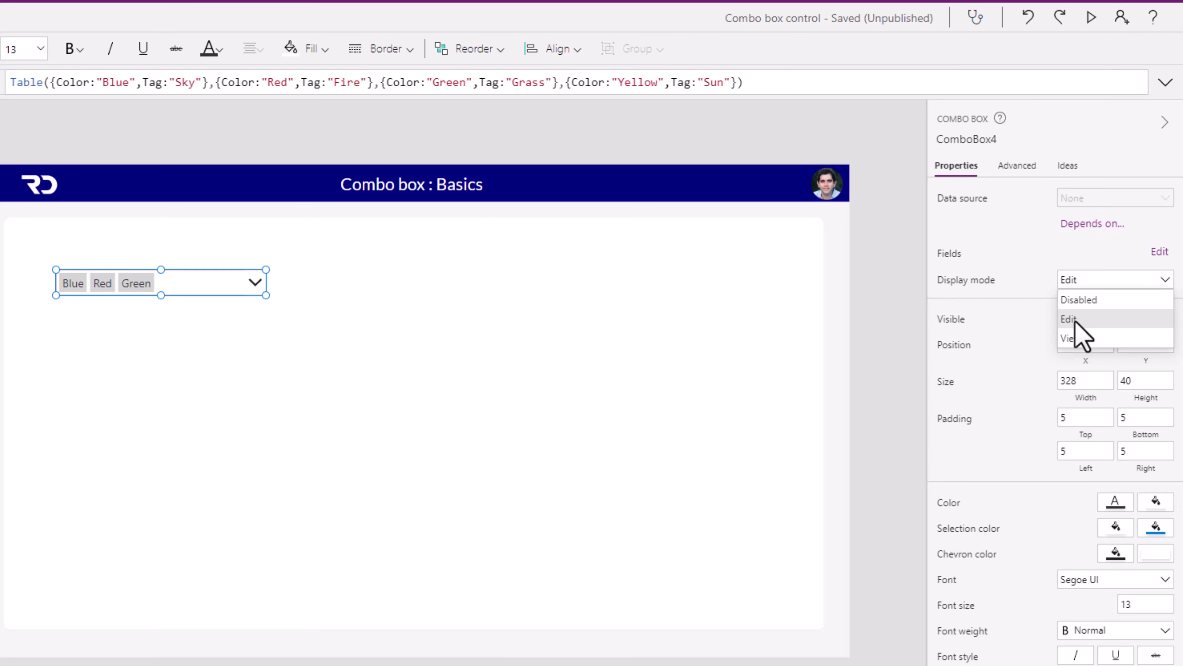
- Try the View and Disabled display modes on the combo box, return it to Edit, and switch its visibility off and on
click(1079, 339)
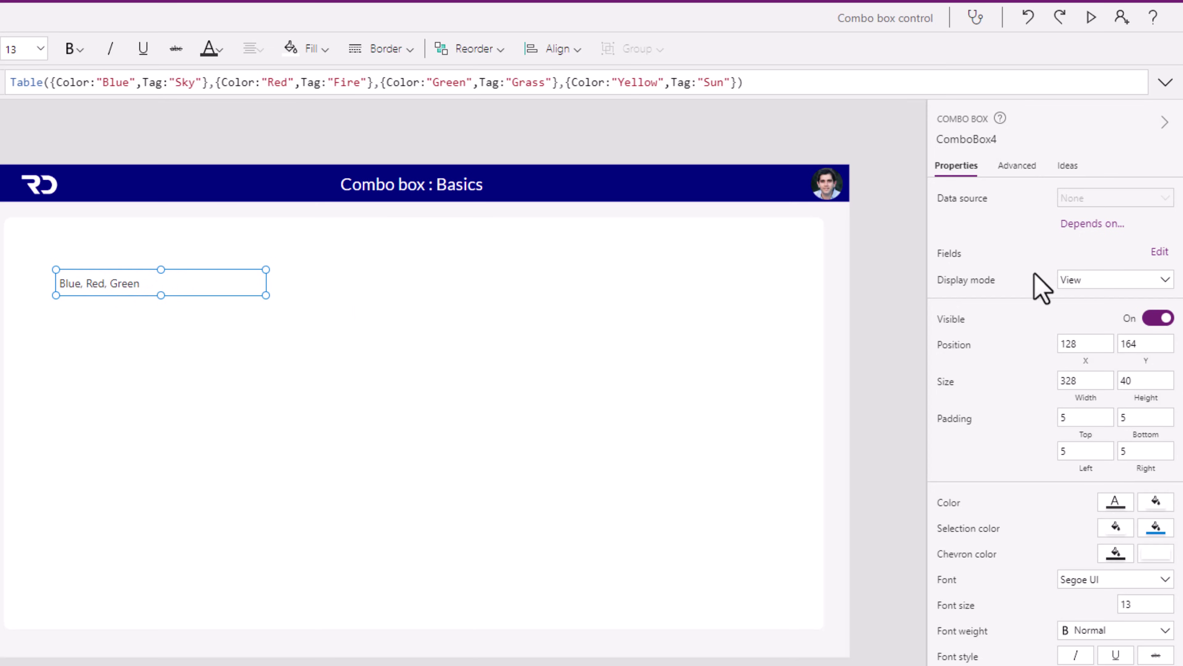
click(1072, 281)
click(1085, 299)
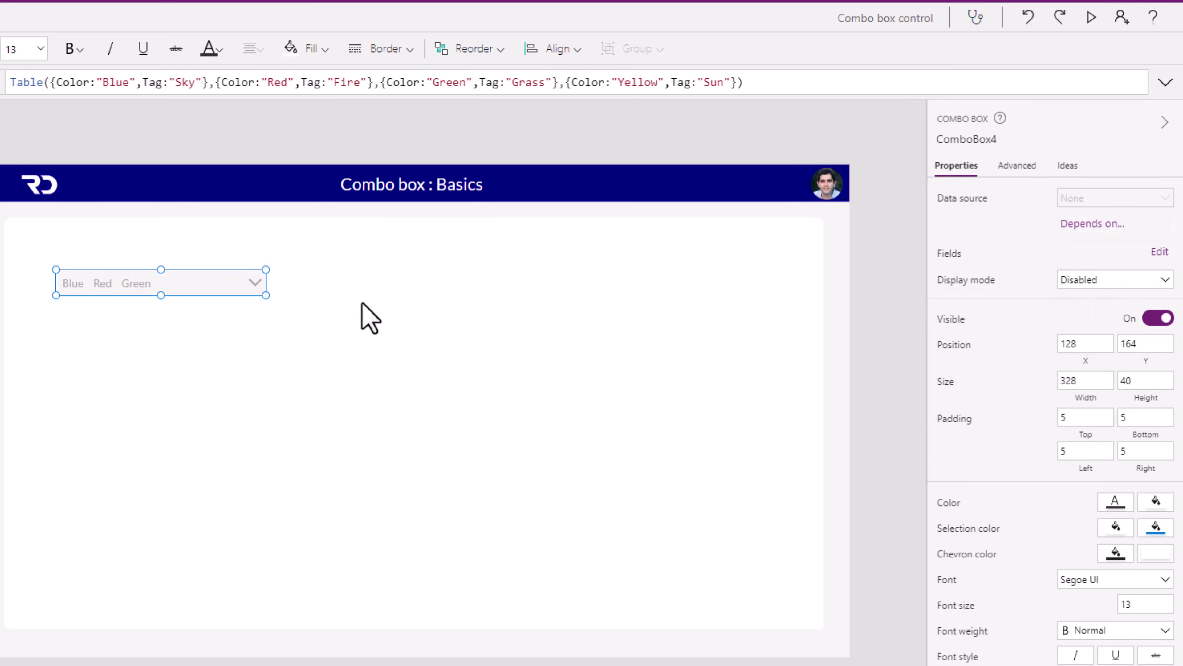
click(1076, 281)
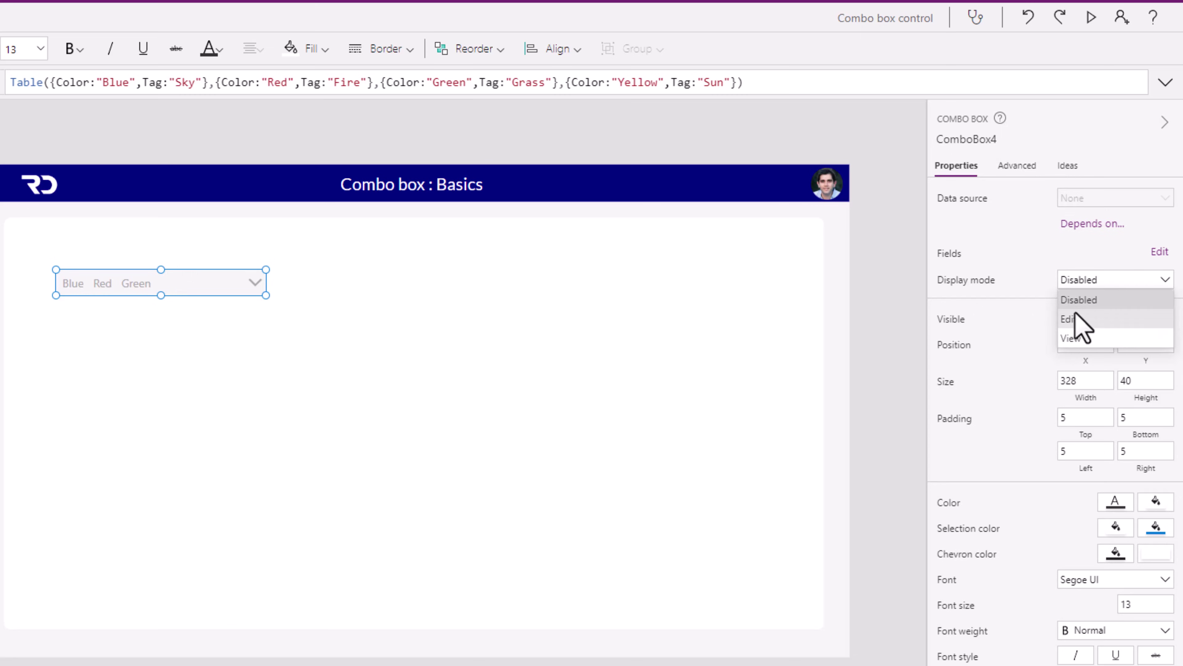
click(1075, 315)
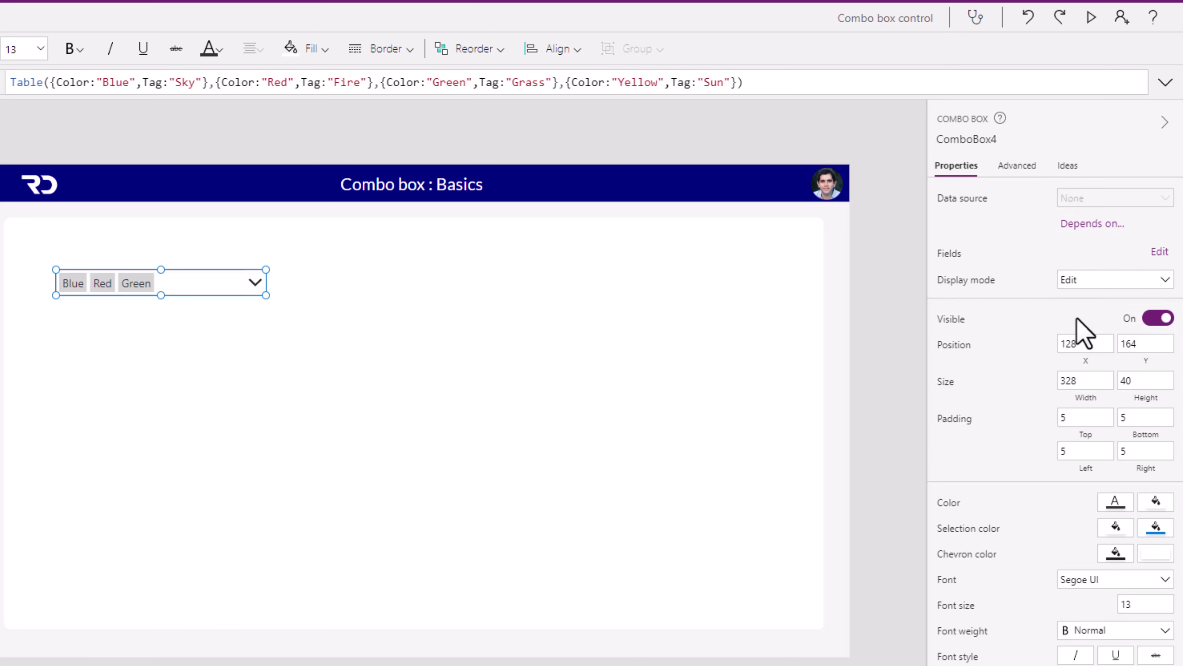
click(1153, 321)
click(1153, 321)
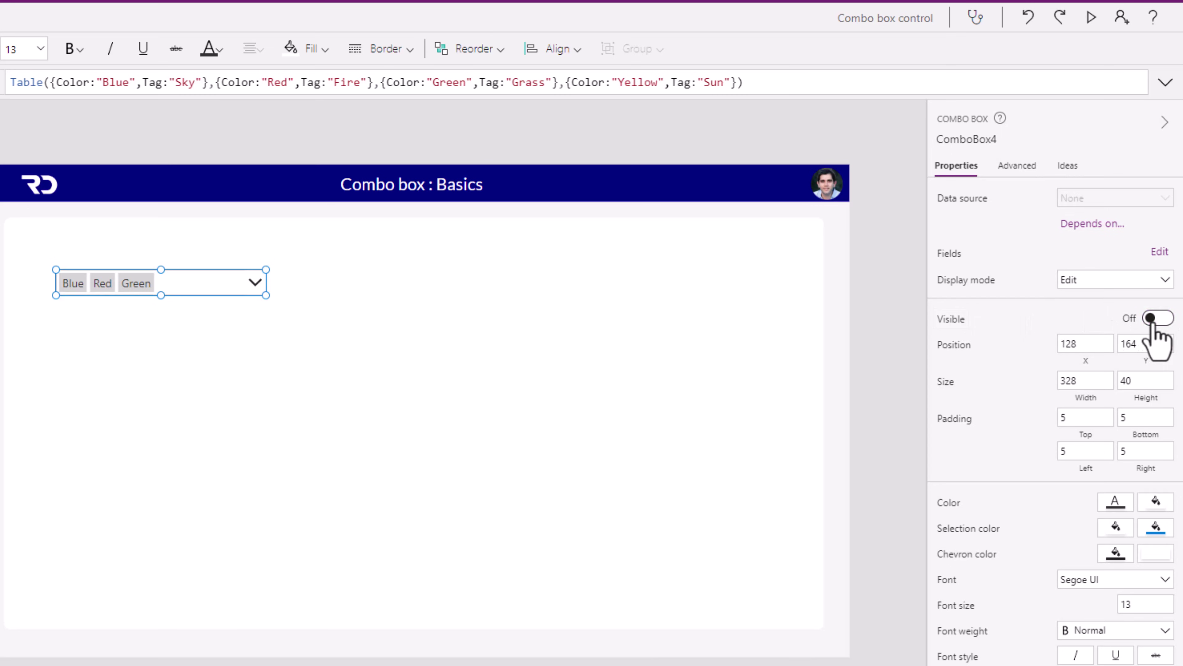
- Set the combo box's chevron color to the standard purple RGBA(109, 49, 162, 1) and check it in the running app
scroll(1002, 296, down, 5)
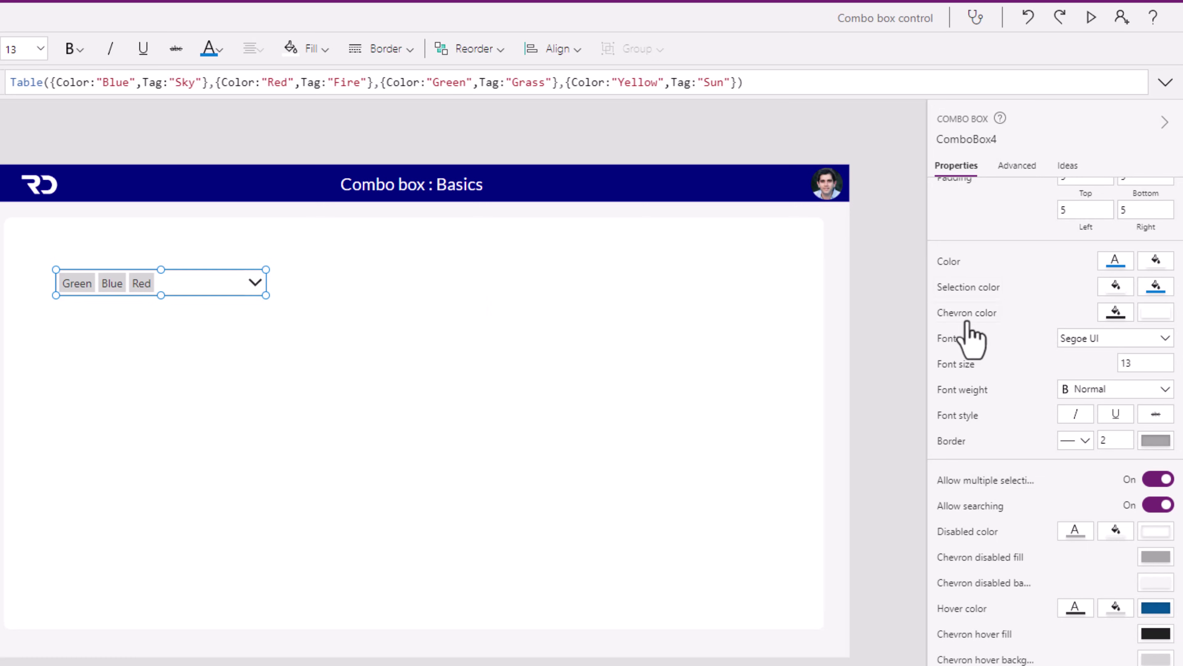
click(1116, 313)
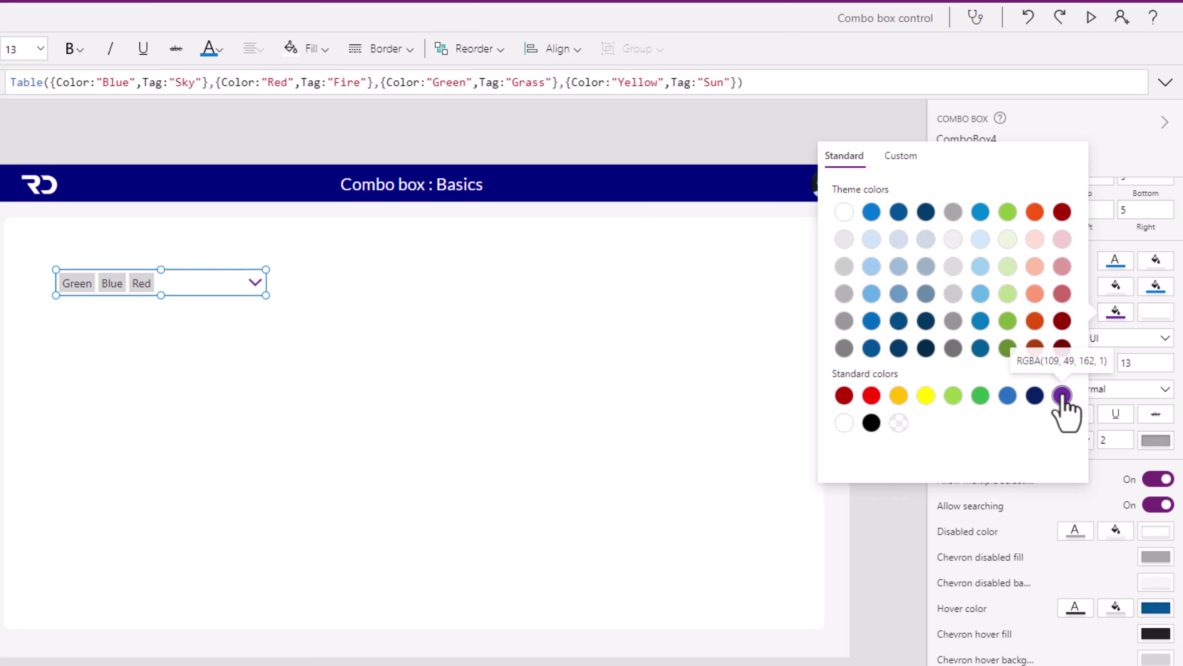
click(1091, 17)
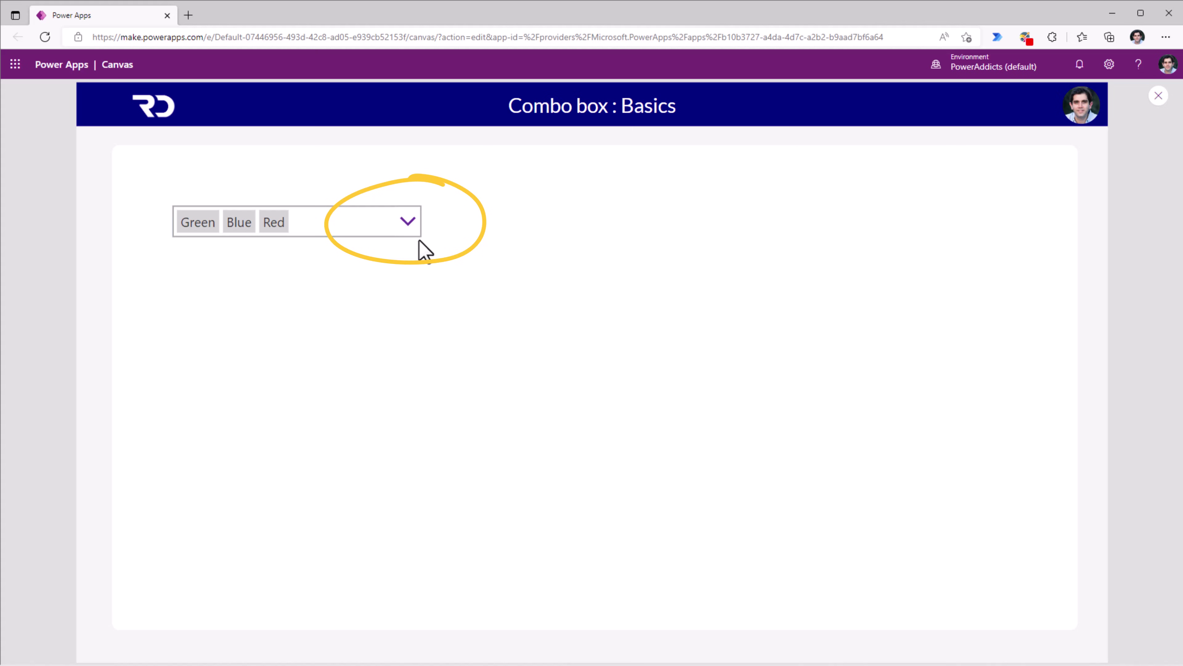
click(1159, 96)
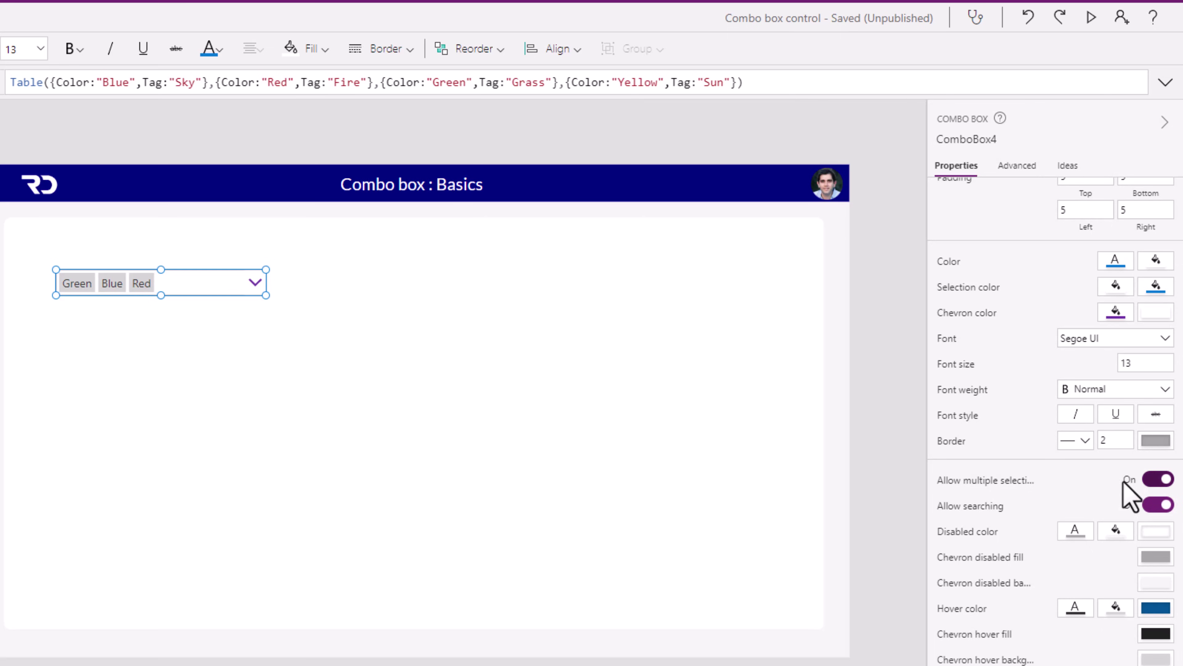
- Turn off multiple selection, test choosing Red, Blue and Green one at a time in the running app, and turn multiple selection back on
click(1157, 483)
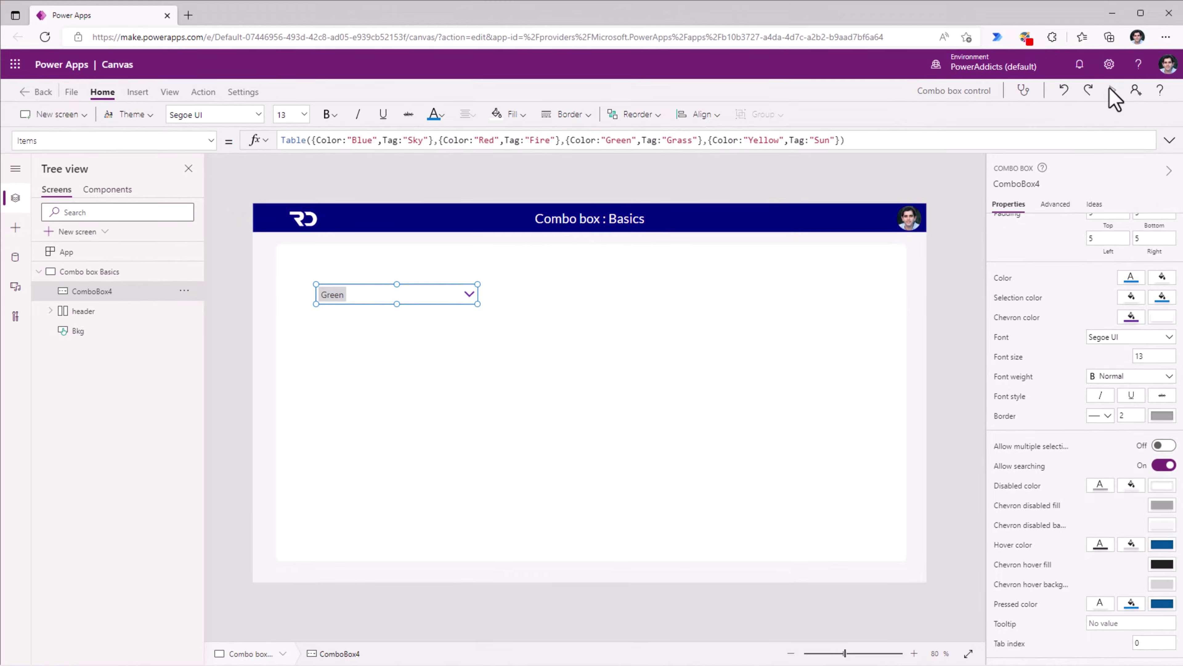
click(1091, 18)
click(74, 204)
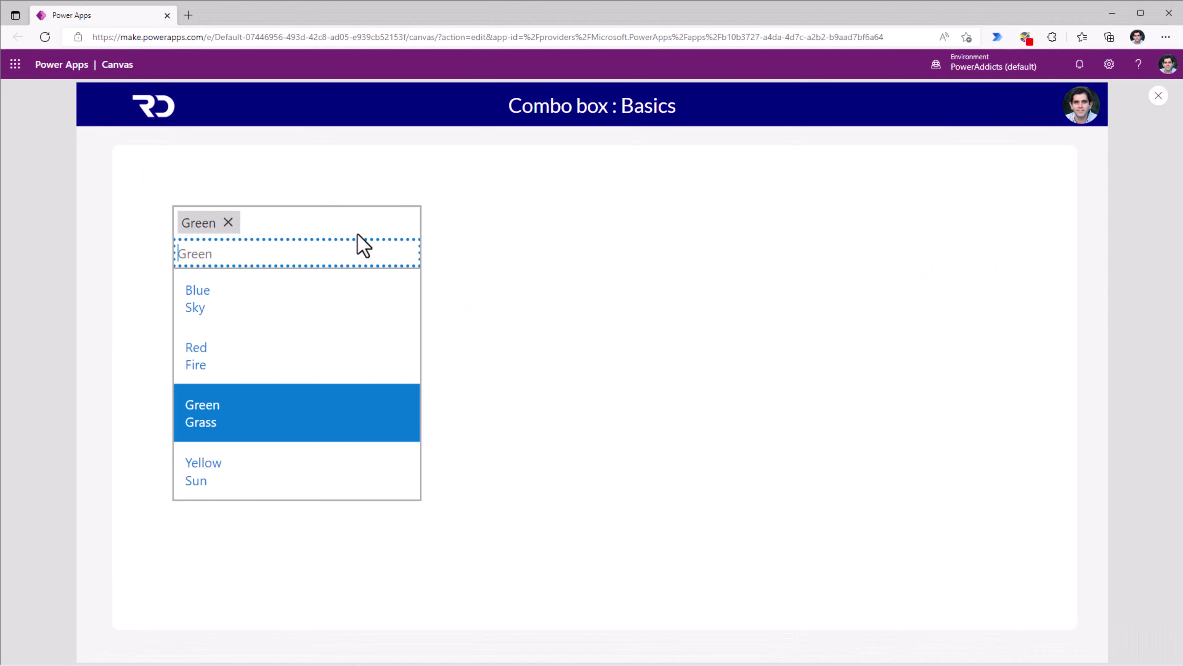
click(275, 357)
click(408, 226)
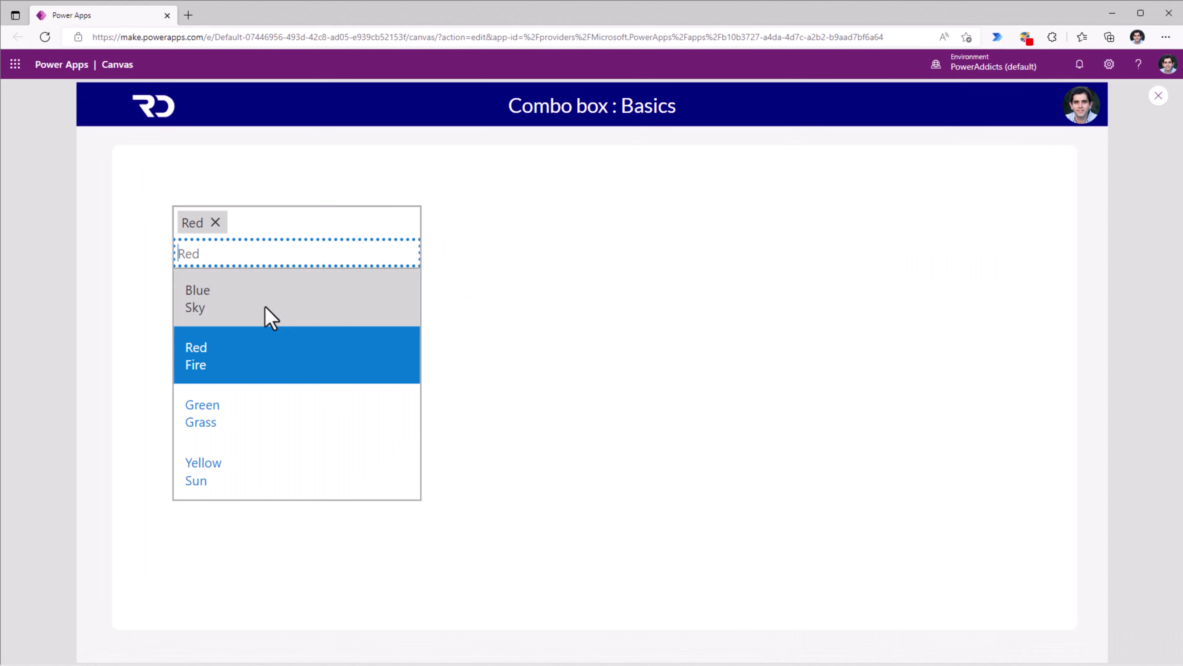
click(269, 317)
click(405, 225)
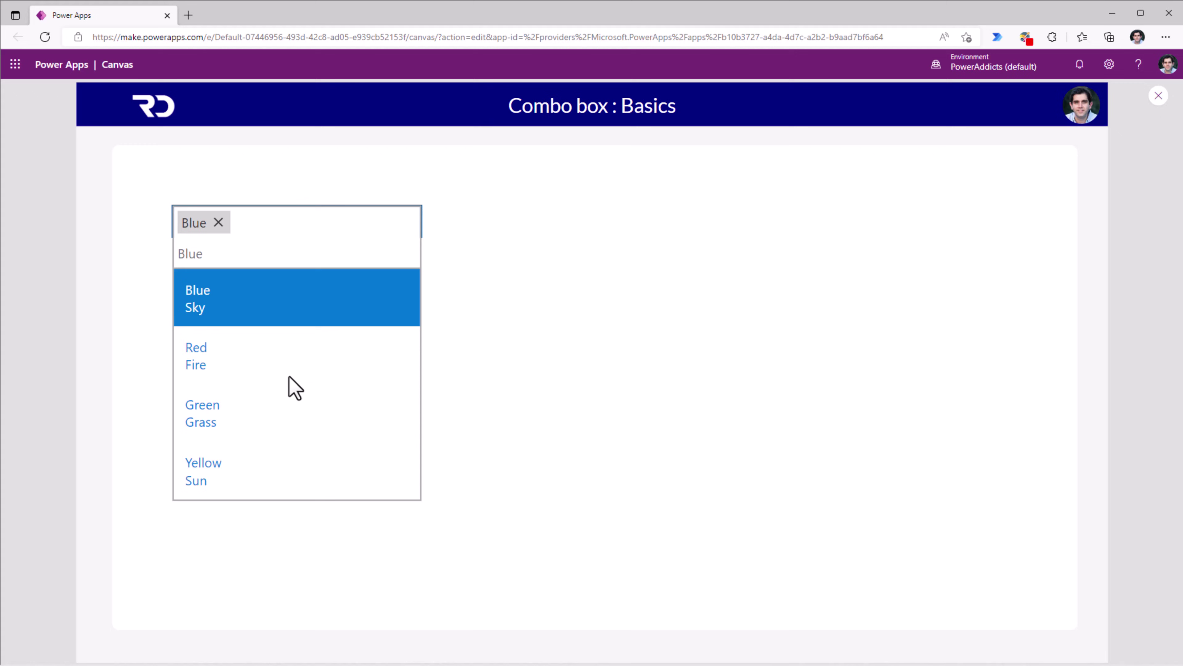
click(283, 409)
key(Escape)
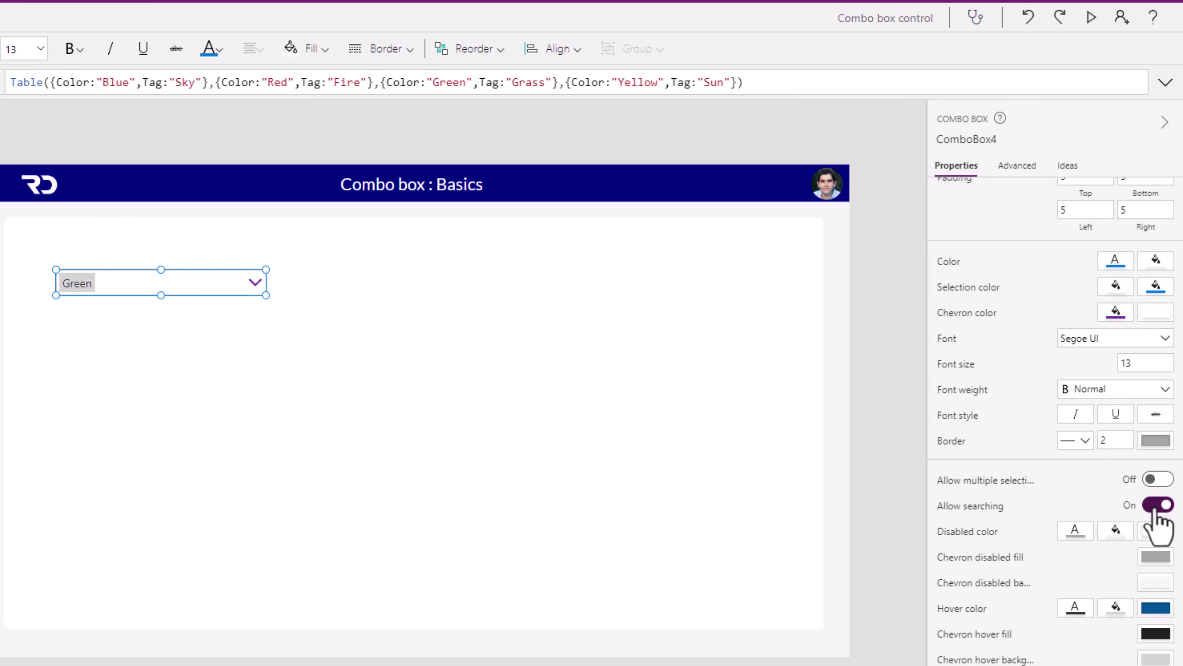
click(1158, 479)
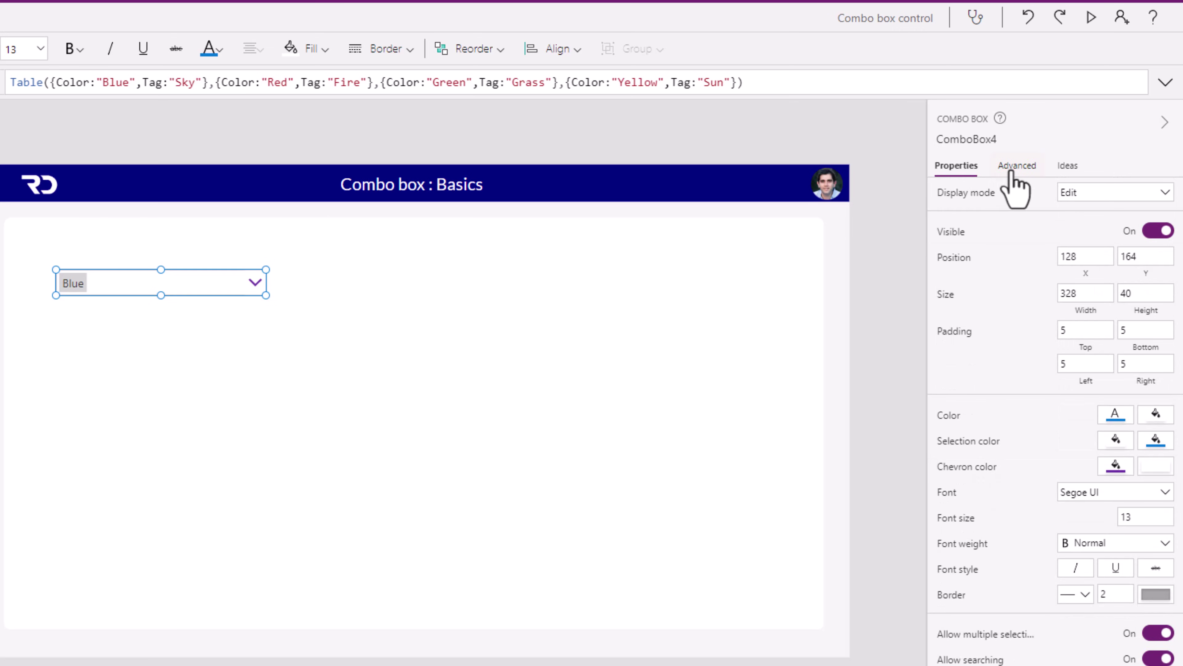
- Add Tag as a second search column by setting the combo box's SearchFields property to ["Color","Tag"]
click(1015, 169)
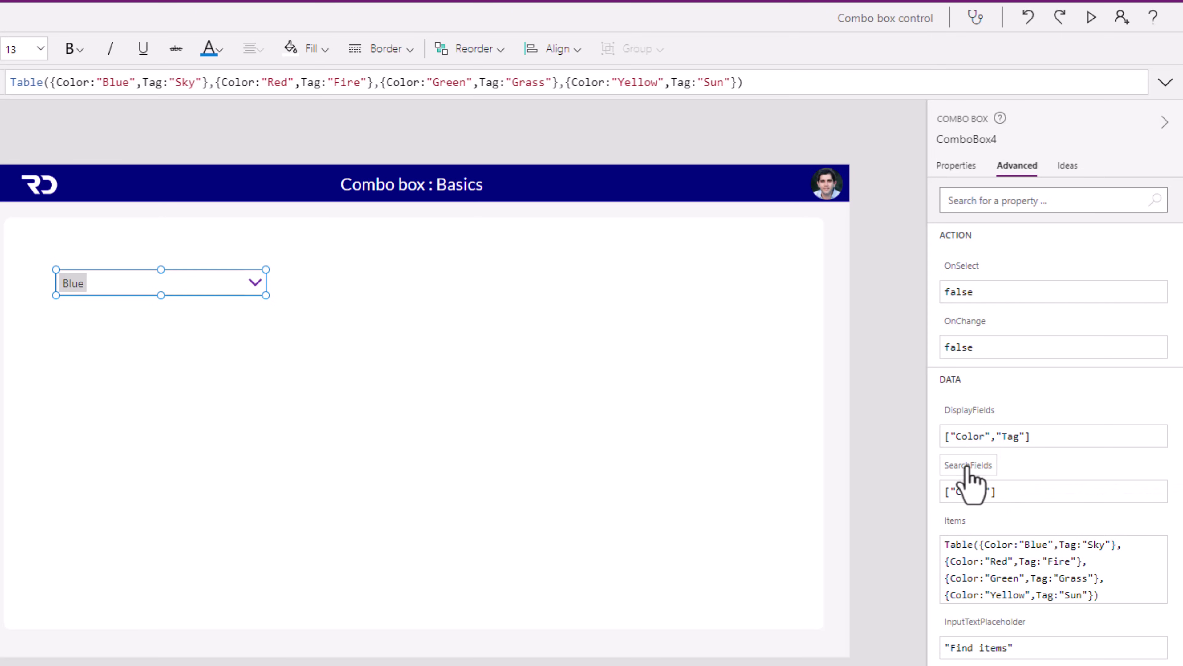
click(985, 491)
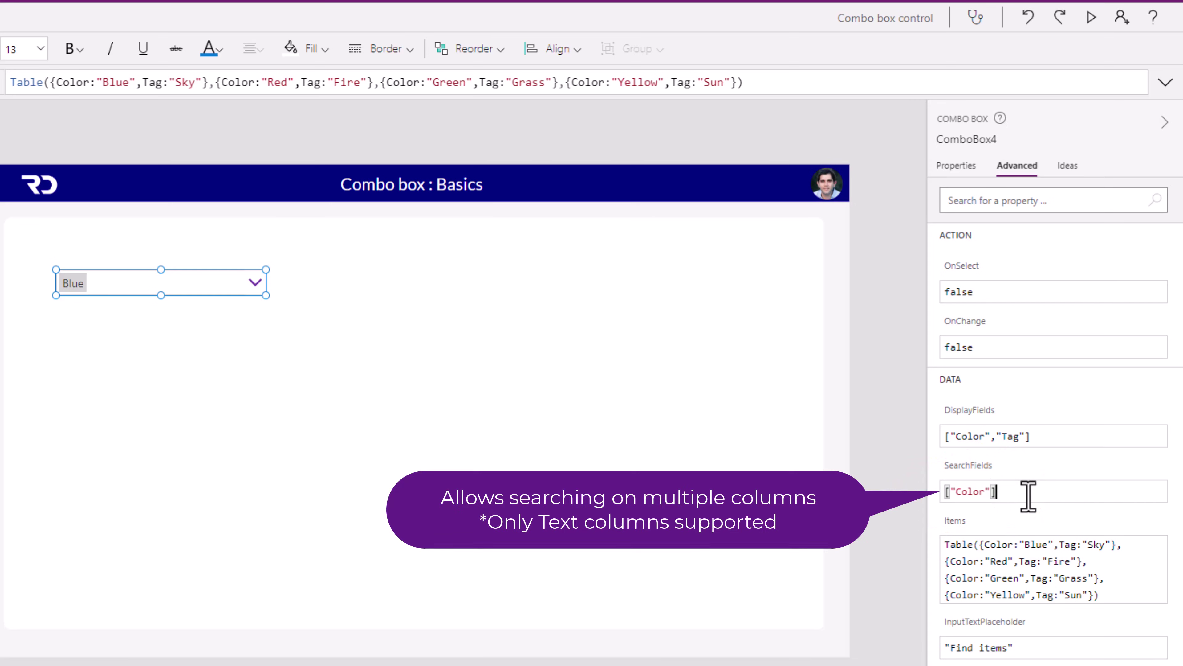
text(,)
key(BackSpace)
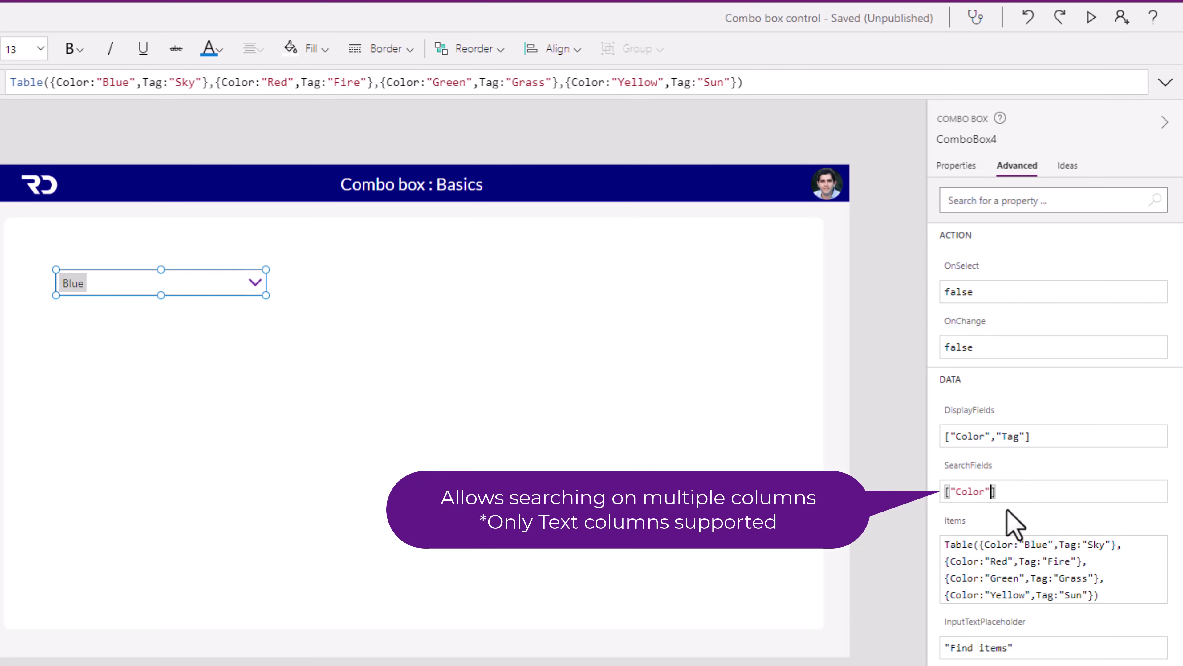
text(,")
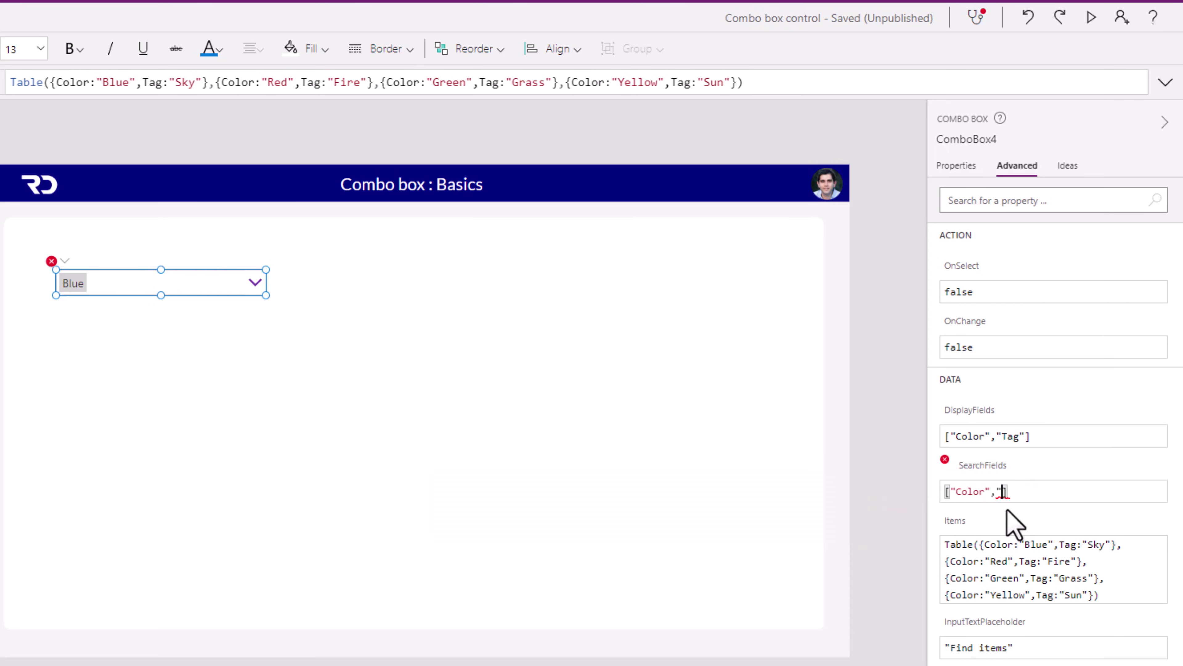
text(Tag")
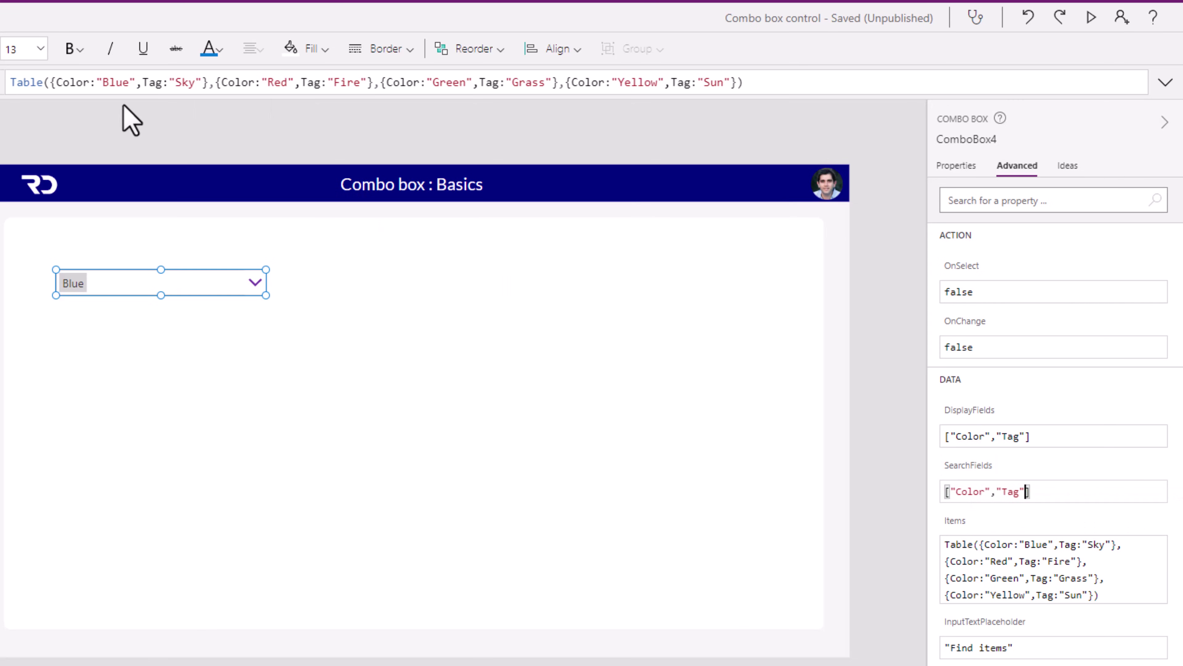
- Run the app, search the combo box for "fire", choose the Red item, and close the list
click(1091, 17)
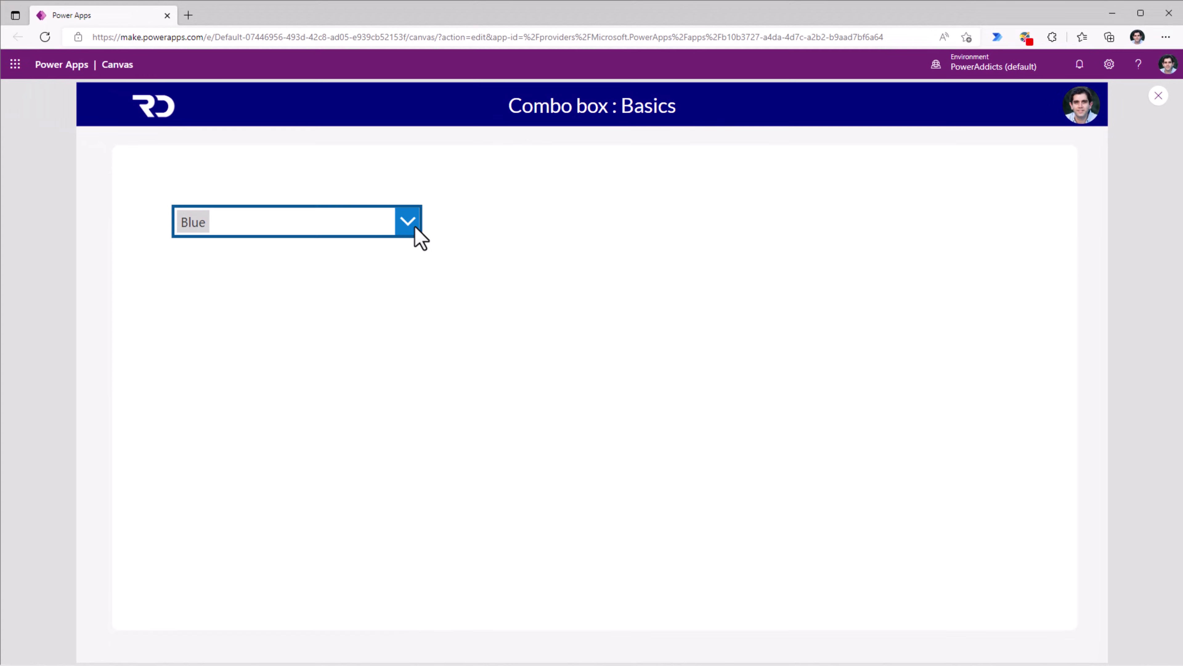
click(413, 223)
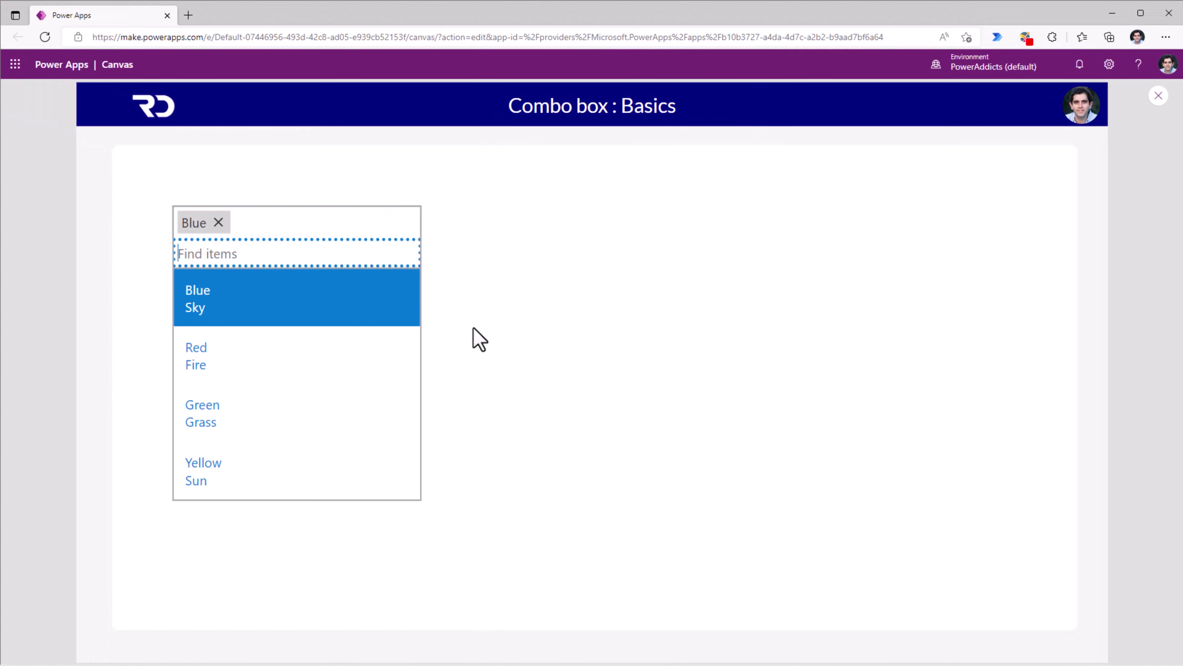
text(fire)
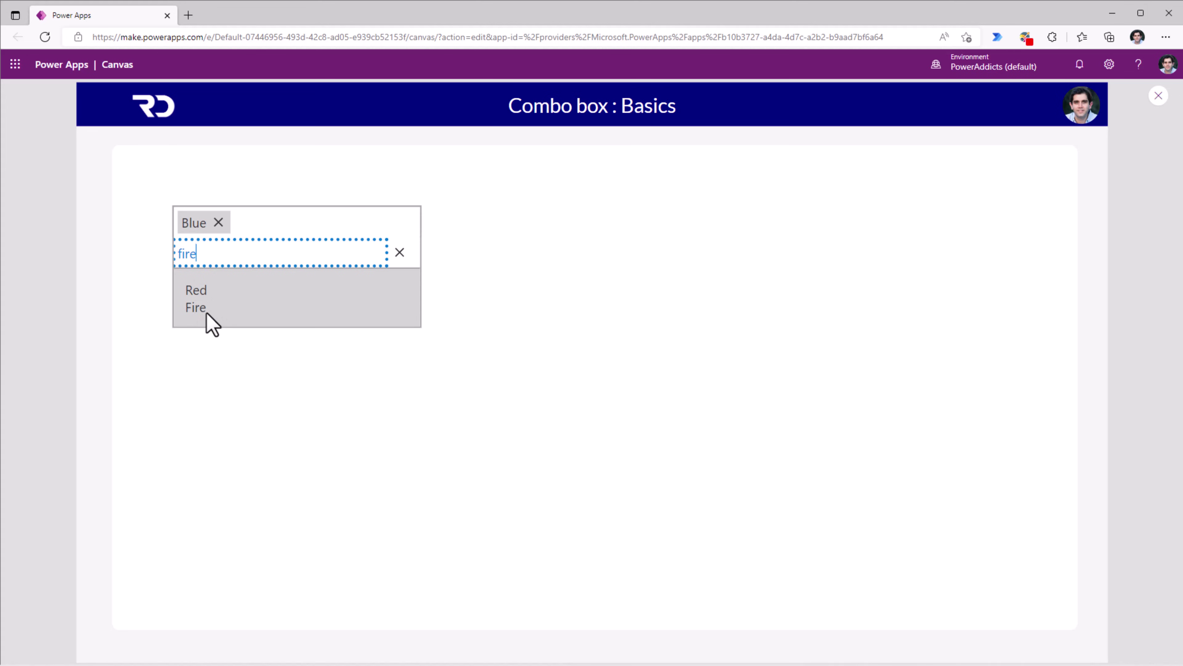
click(208, 302)
click(451, 362)
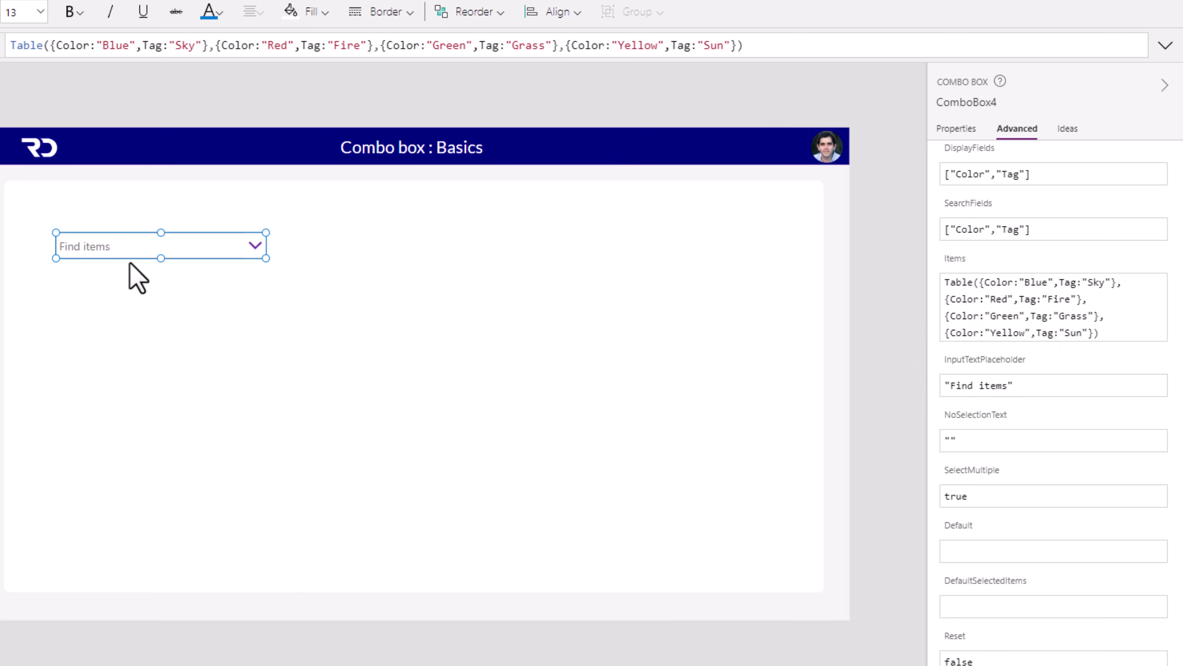
- Change the combo box's InputTextPlaceholder to "Find Colors" with a magnifying glass emoji in front of the text
double_click(994, 385)
text(Colors)
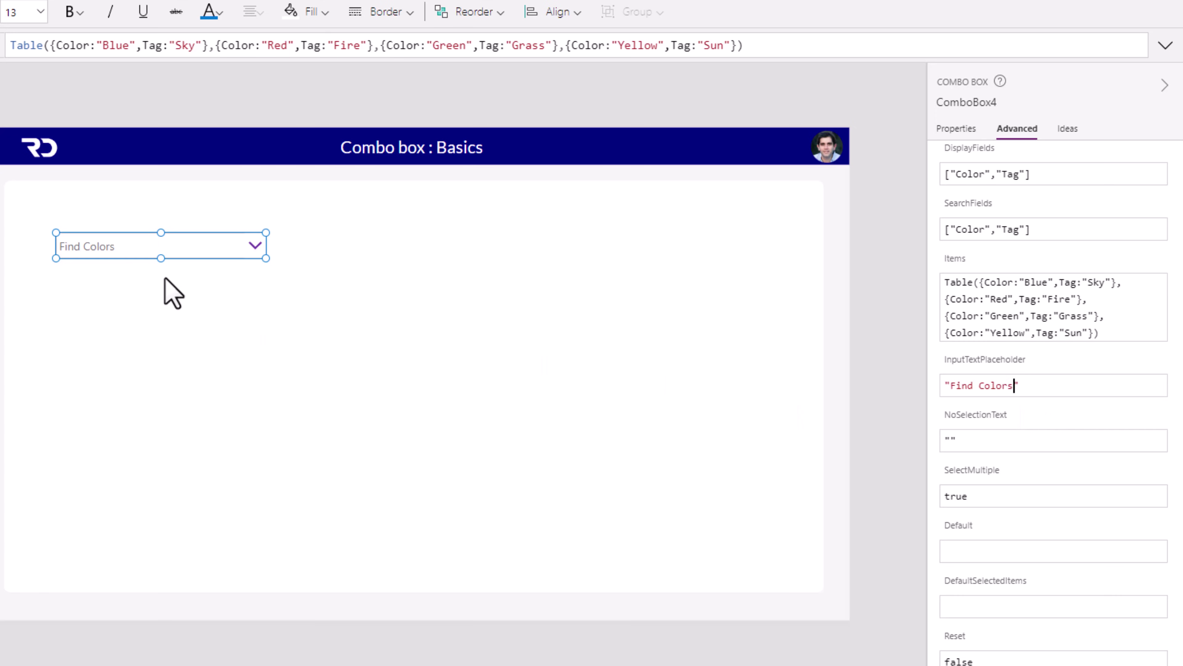
key(Home)
key(Right)
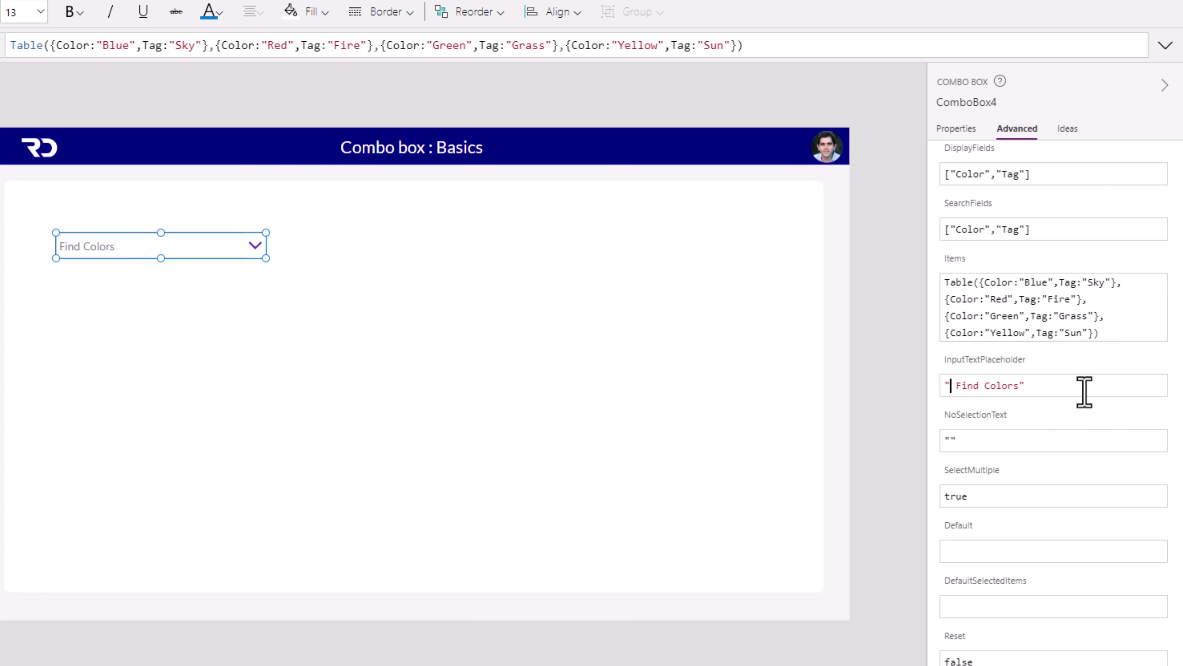
key(super+period)
text(search)
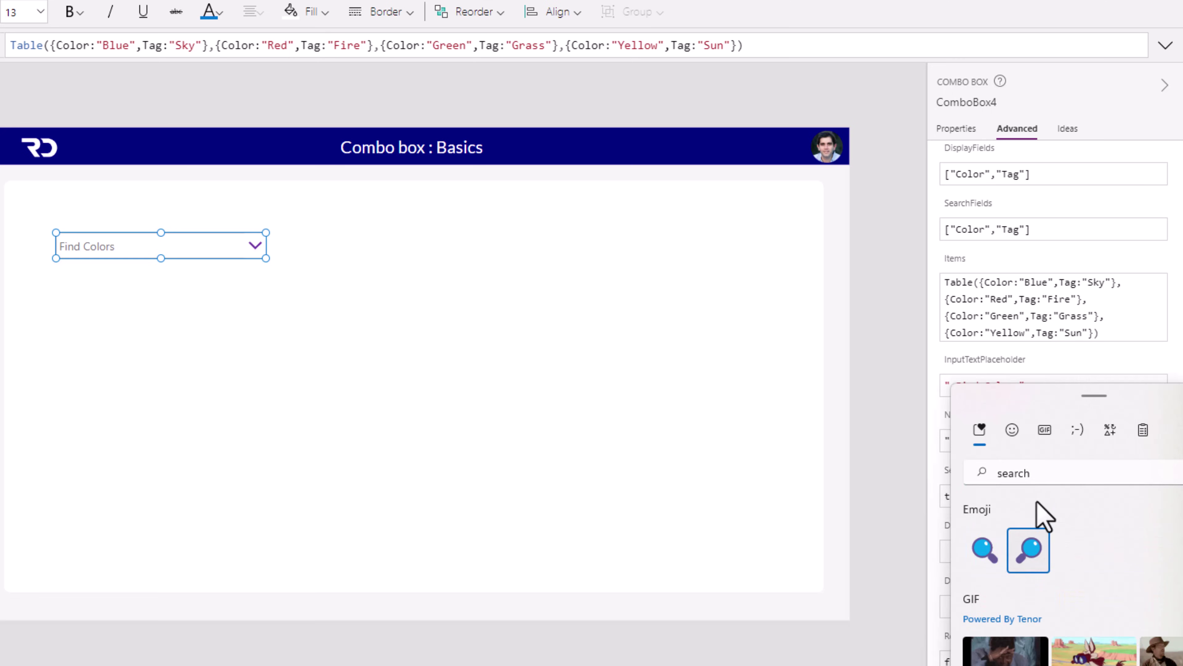
click(1028, 550)
- Turn off searching for the combo box and set its NoSelectionText property to "Select a Color"
click(956, 128)
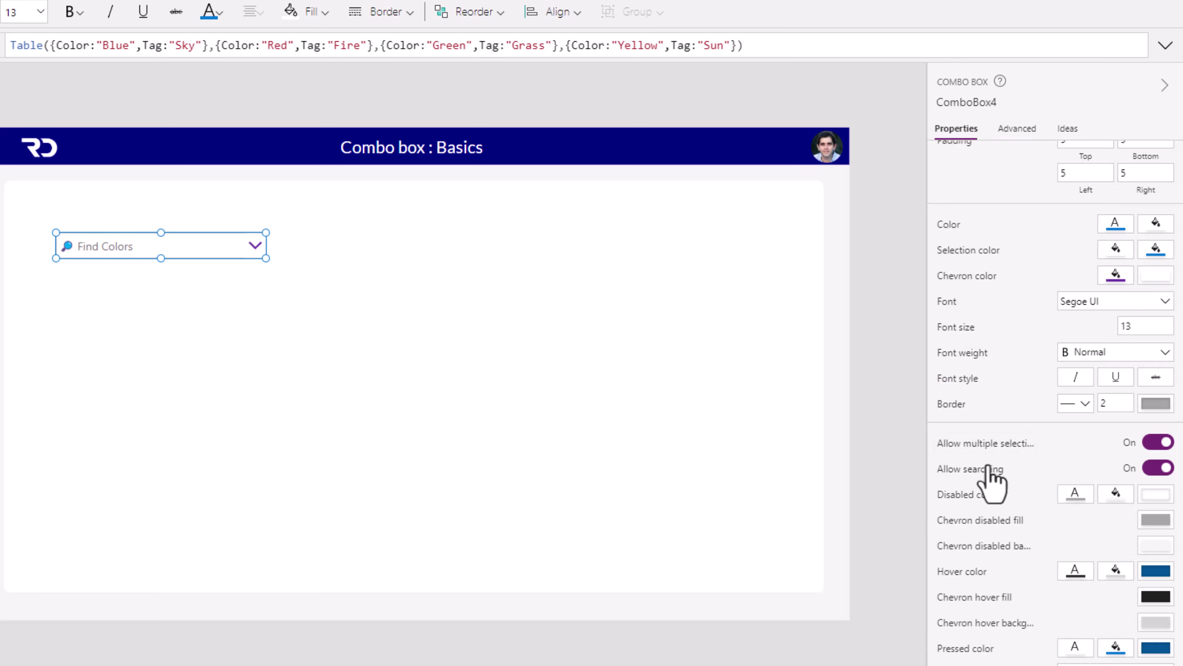
click(1157, 468)
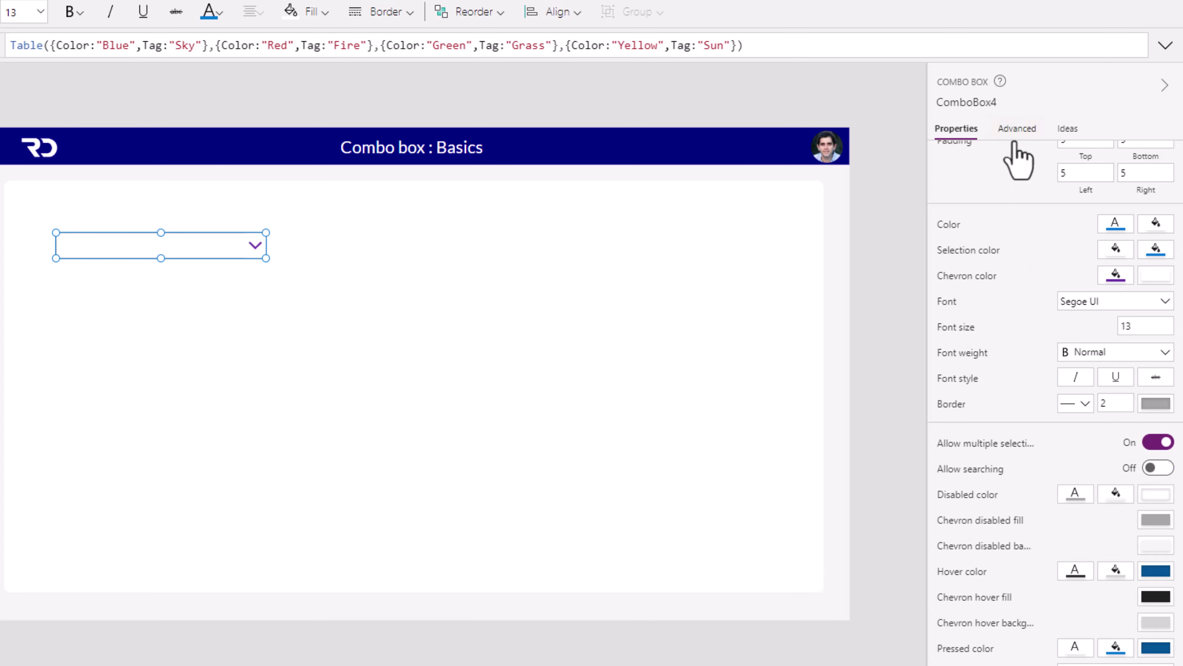
click(1017, 130)
click(961, 444)
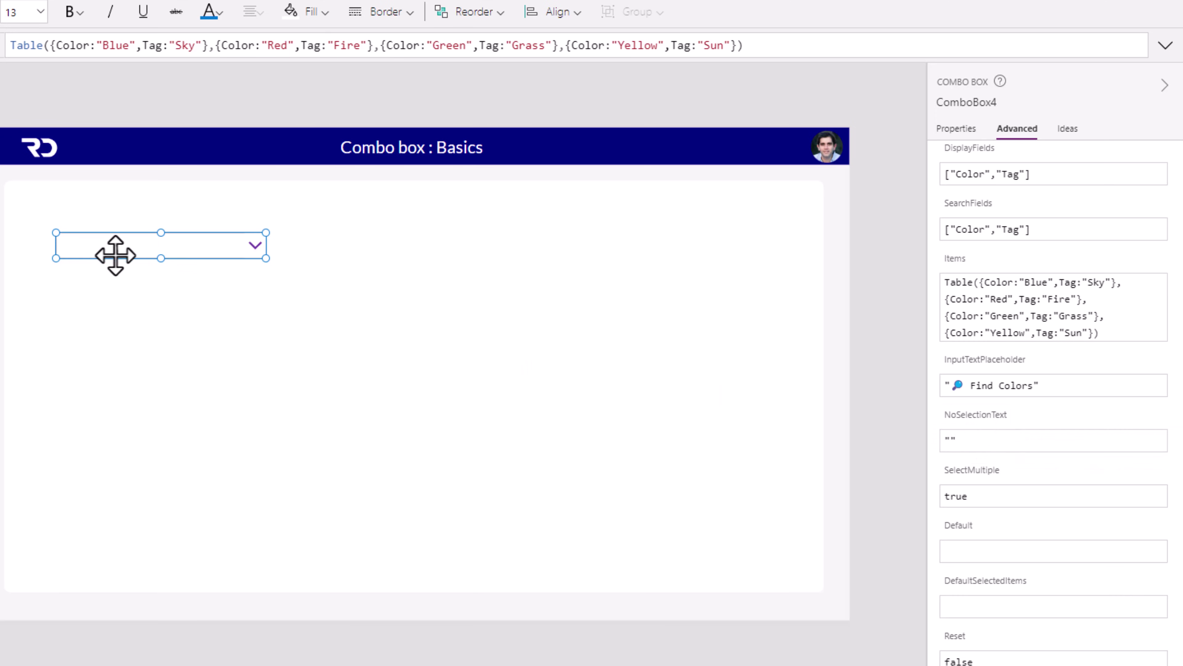
text(Select a Color)
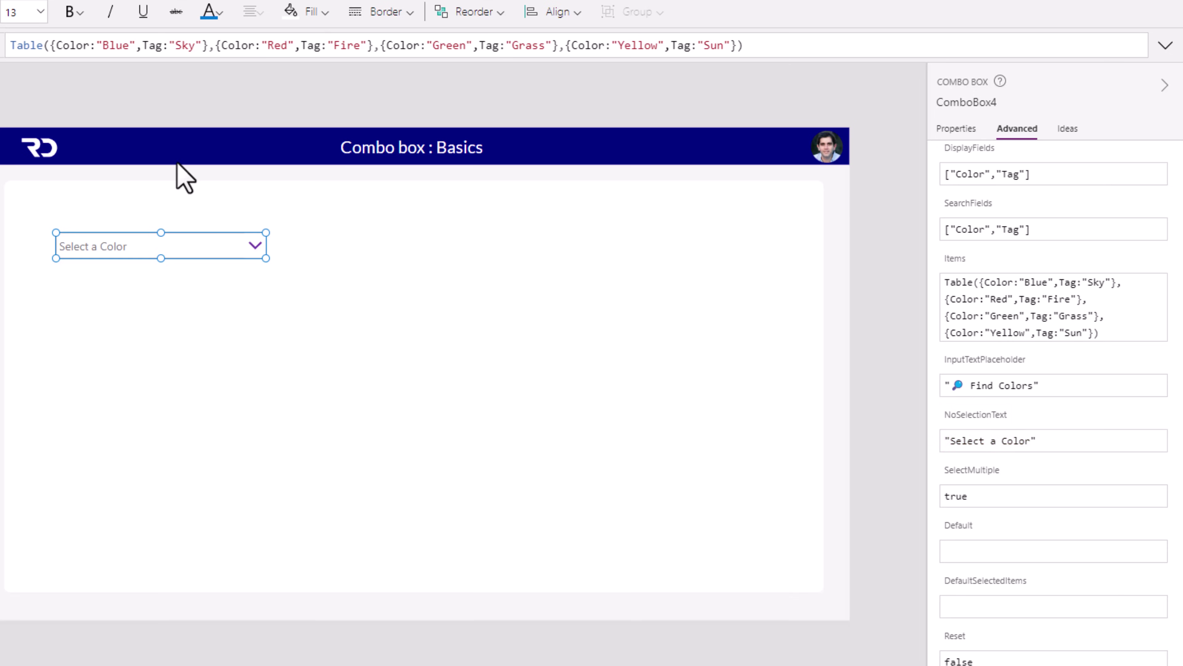
- Copy the Blue record from the Items formula and set the combo box's DefaultSelectedItems property to {Color:"Blue",Tag:"Sky"}
scroll(970, 370, down, 3)
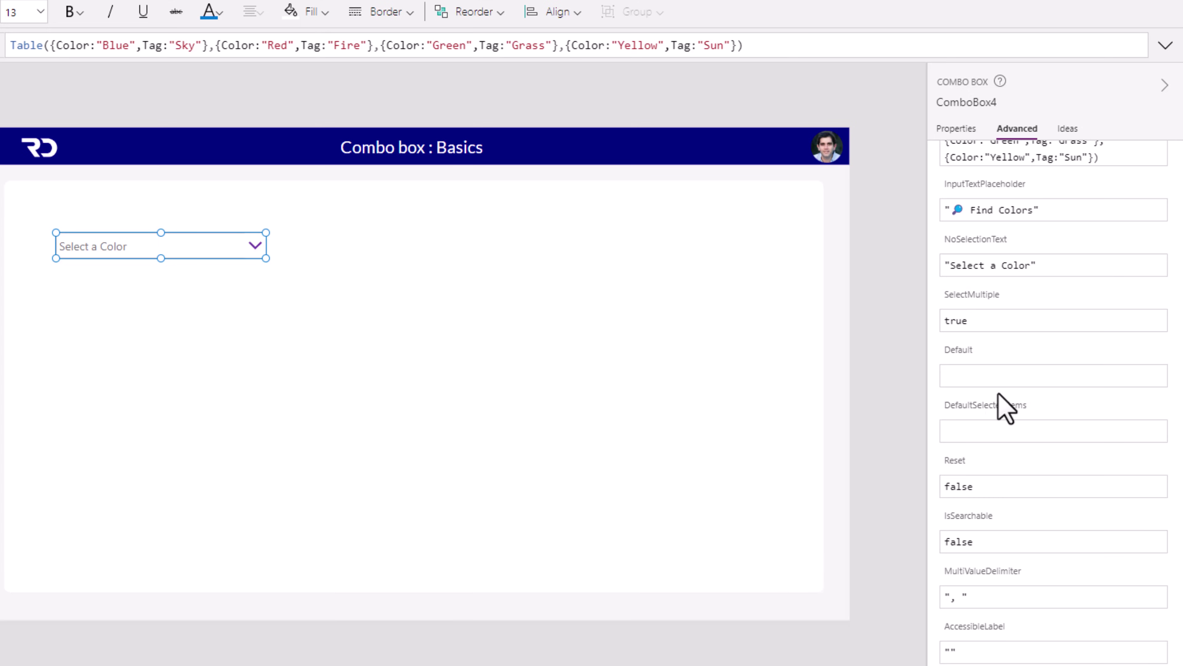
click(973, 412)
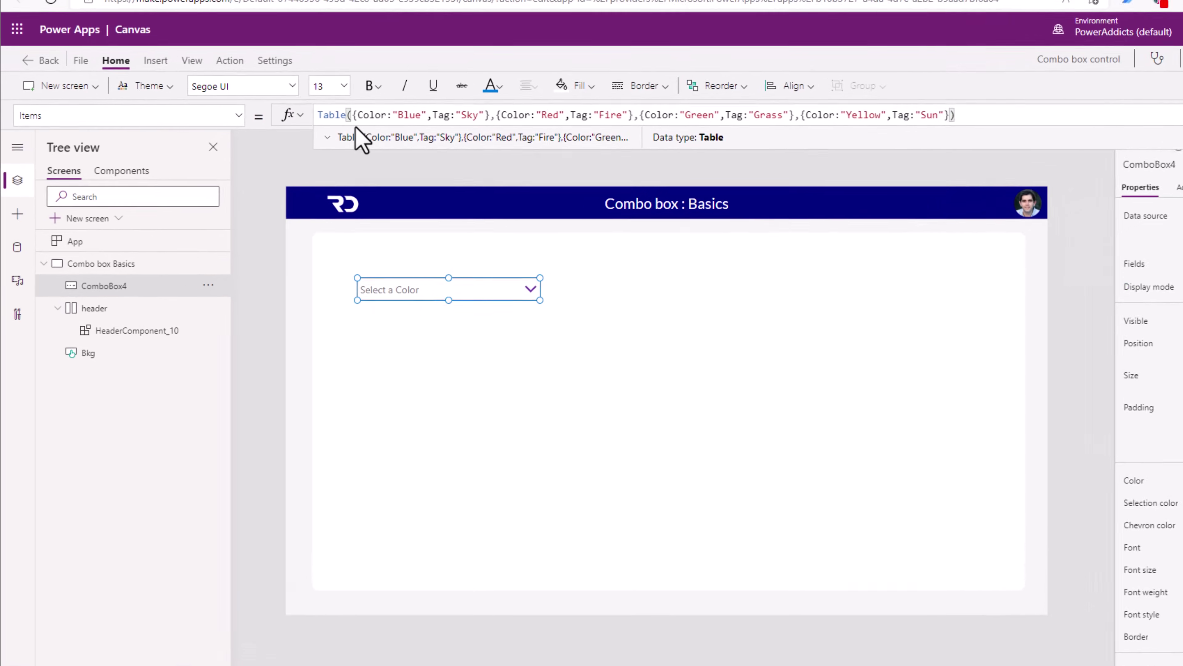
drag(312, 141, 429, 141)
key(ctrl+c)
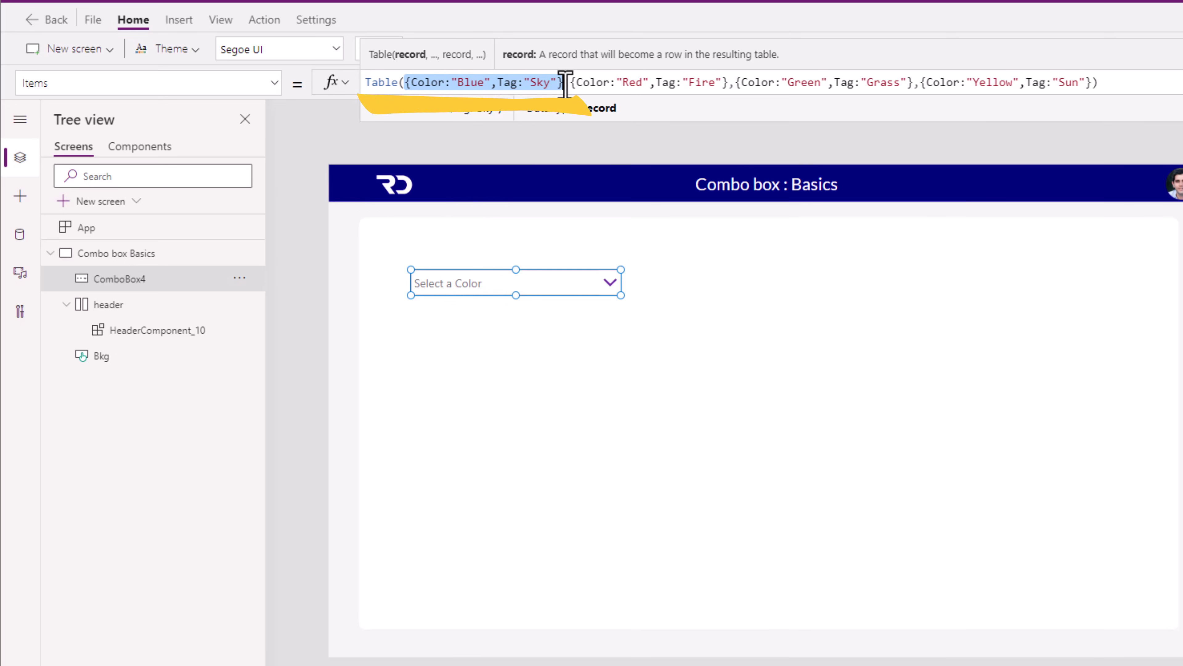
click(516, 279)
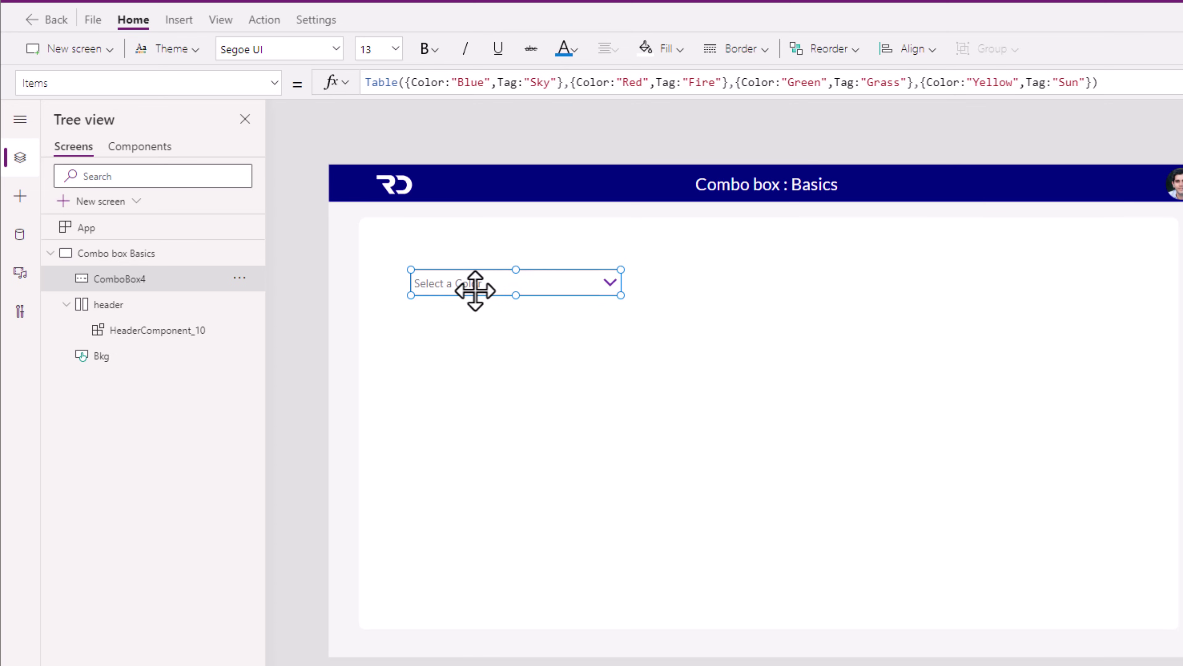
click(507, 291)
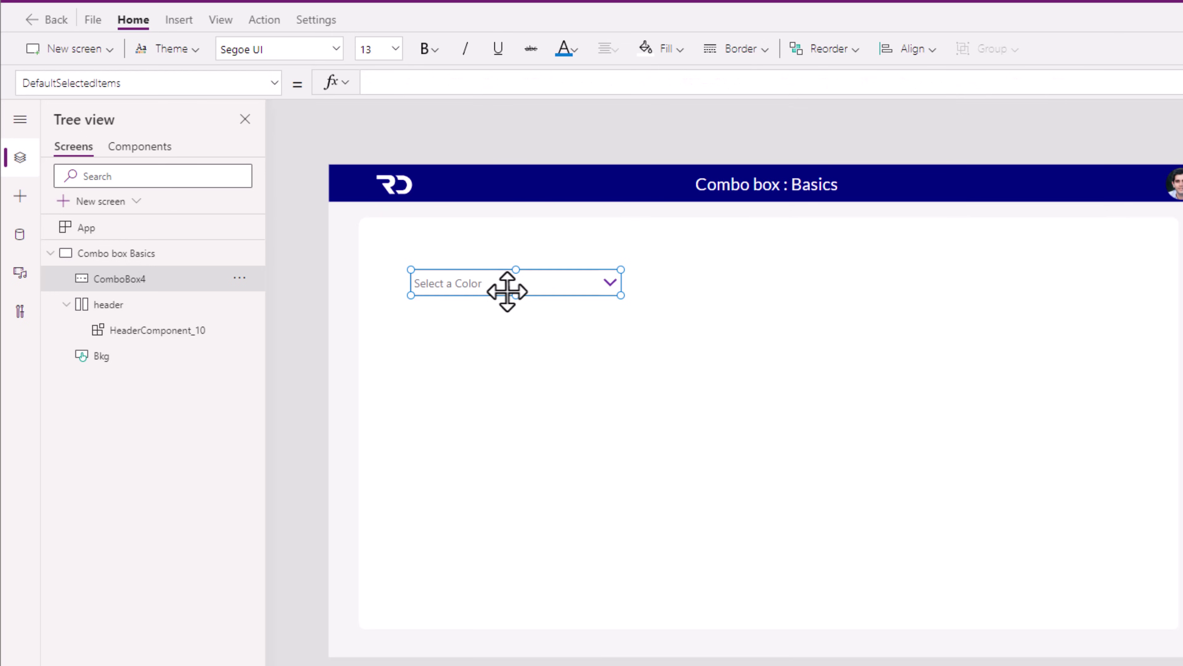
click(172, 92)
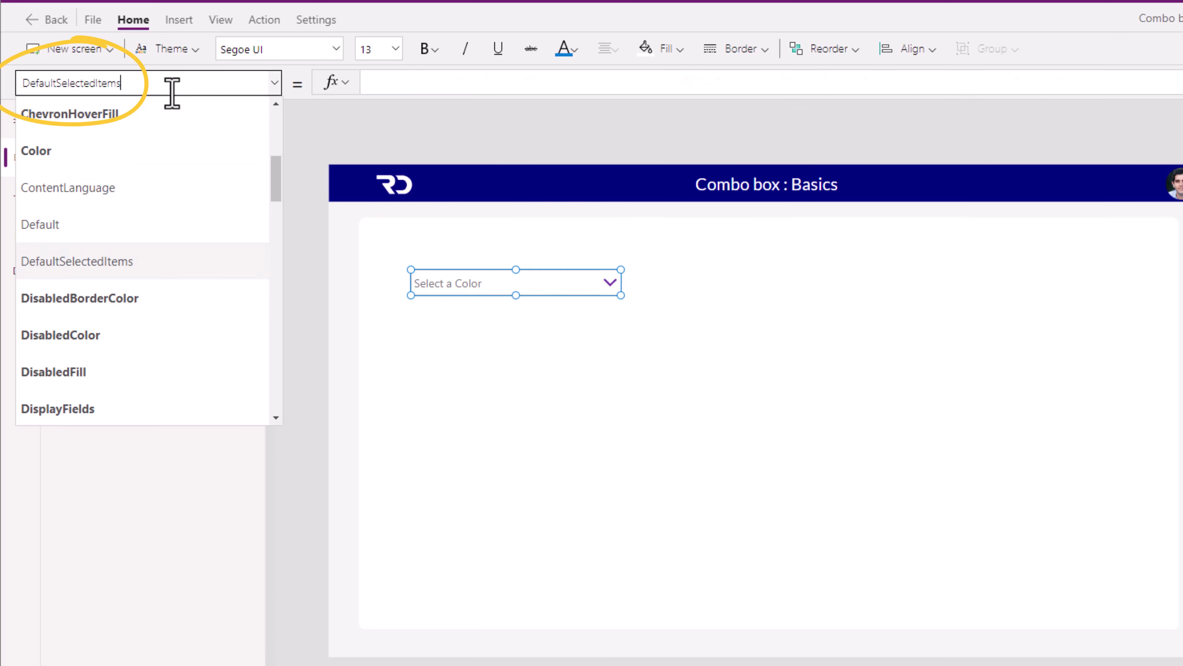
key(Escape)
click(467, 85)
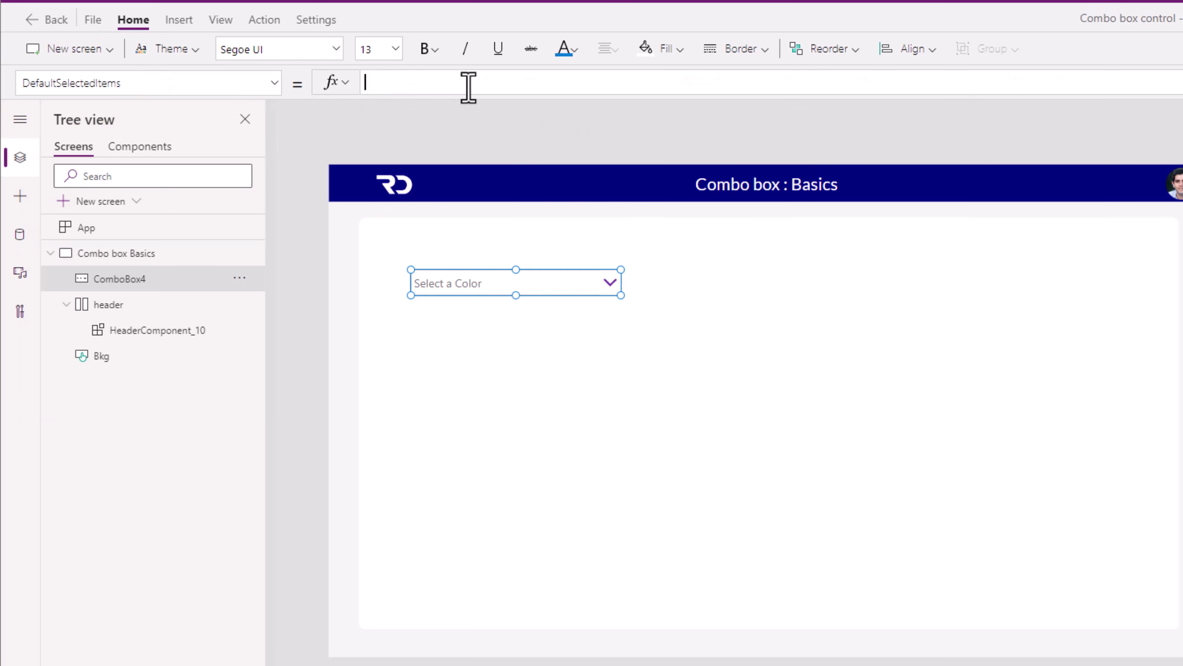
key(ctrl+v)
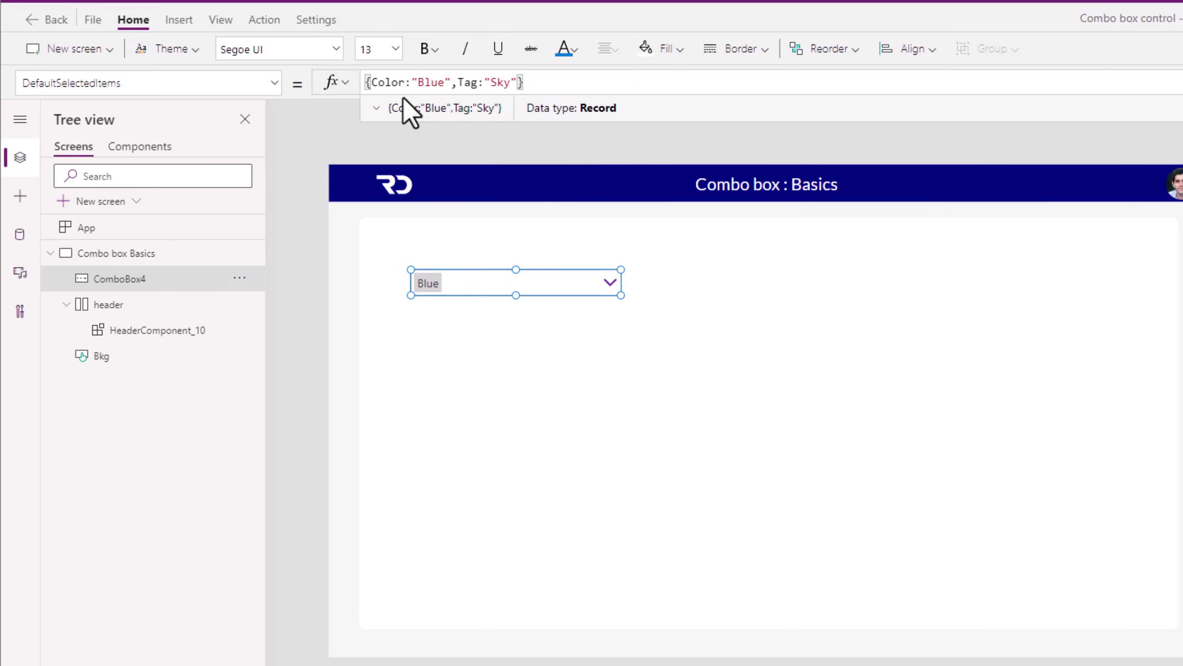
- Expand DefaultSelectedItems to two default colors with Table({Color:"Blue",Tag:"Sky"},{Color:"Green",Tag:"Grass"})
click(369, 81)
text(Table()
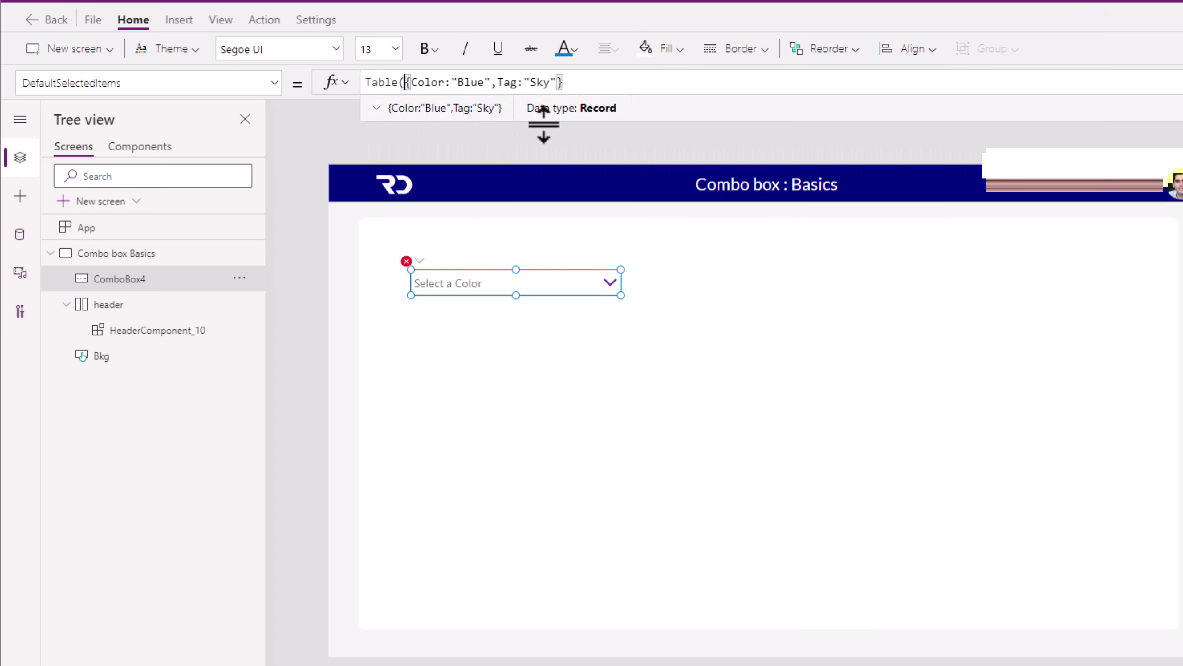
click(588, 82)
text(,{Color:"Green",Tag:"Grass"}))
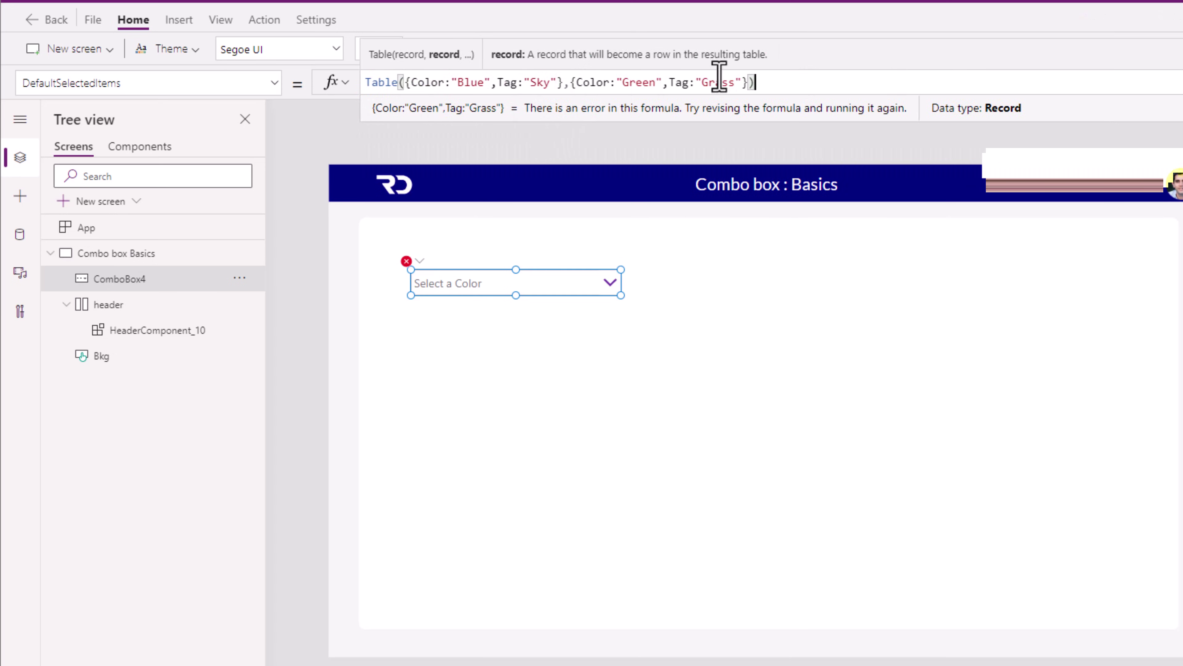
key(F5)
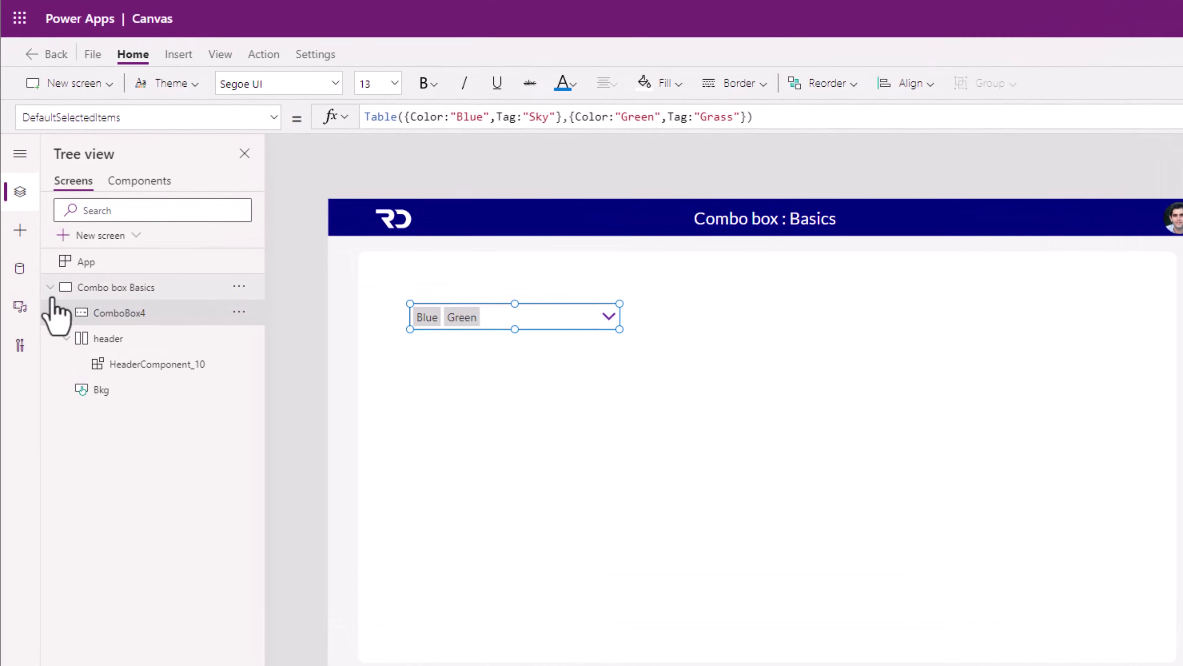
- Open the SharePoint list behind the app's Asset manager data source
click(20, 268)
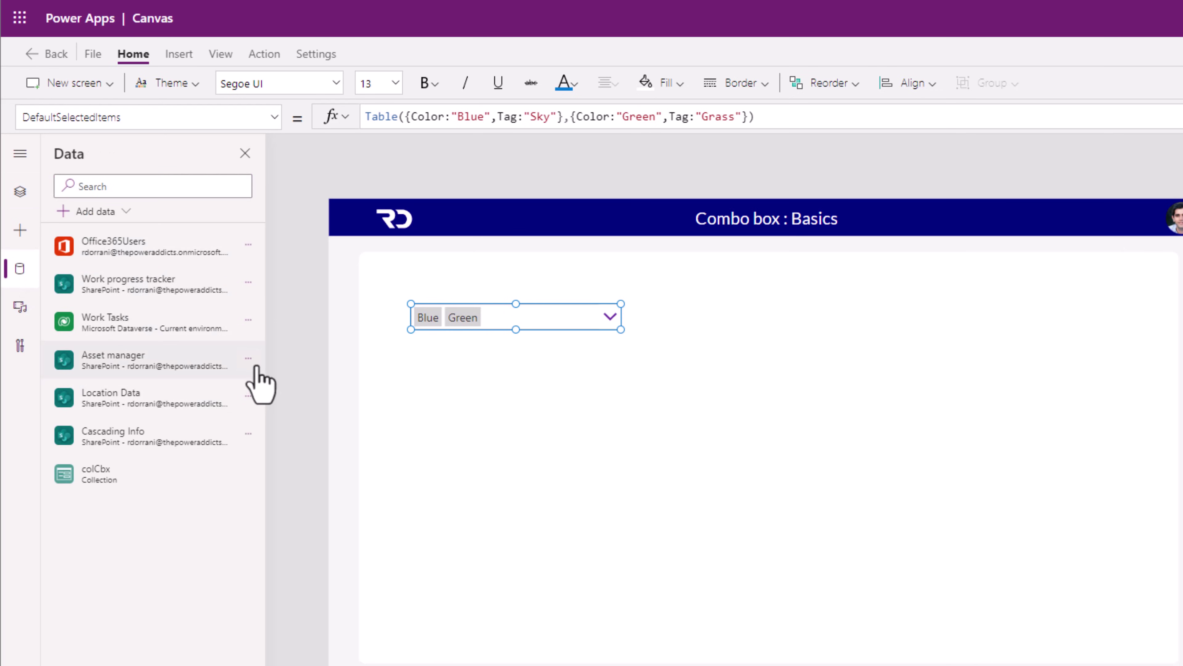
click(248, 358)
click(274, 400)
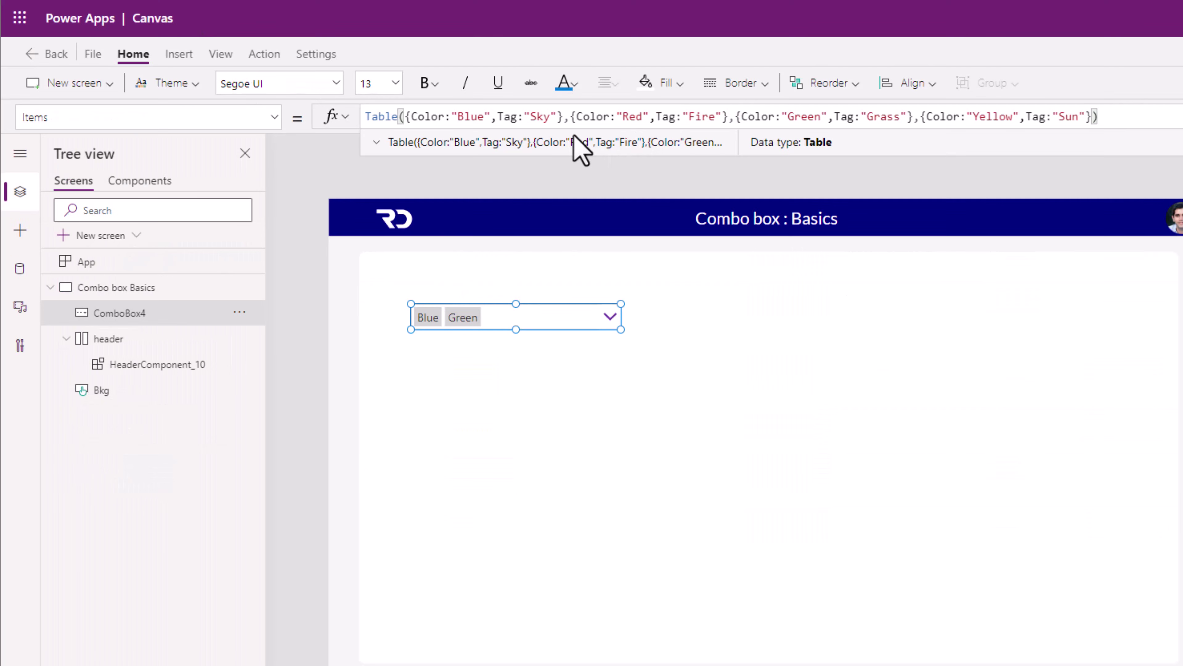
- Replace the combo box's Items formula with the 'Asset manager' data source
drag(1120, 117, 382, 118)
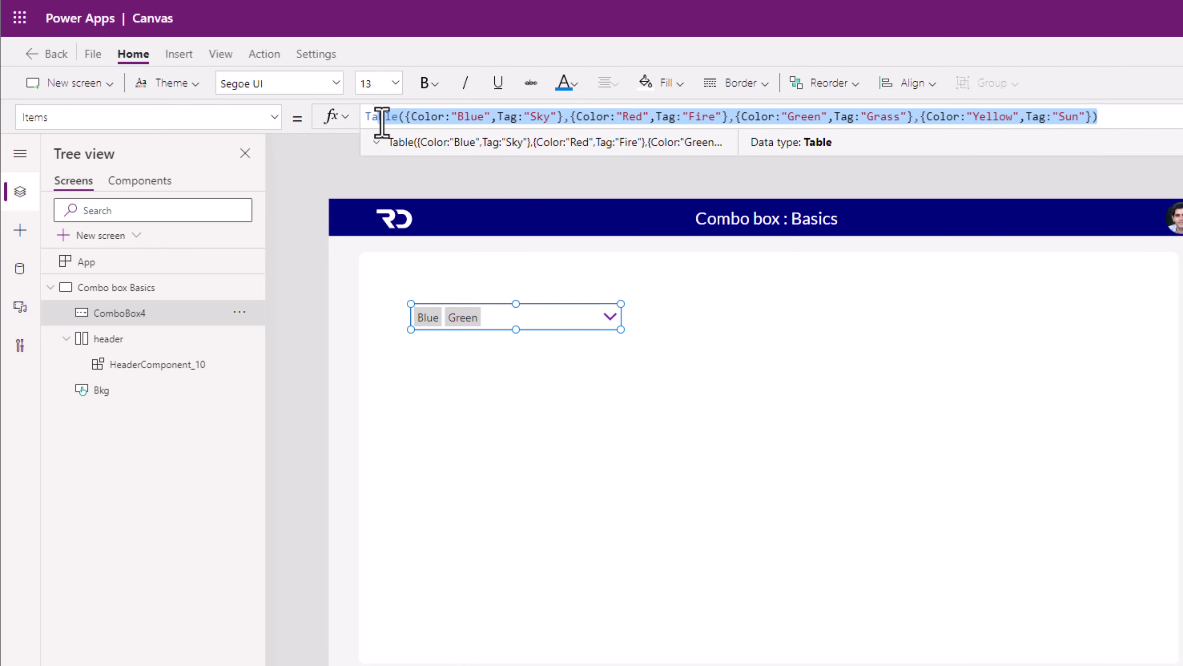
key(BackSpace)
key(BackSpace)
key(BackSpace)
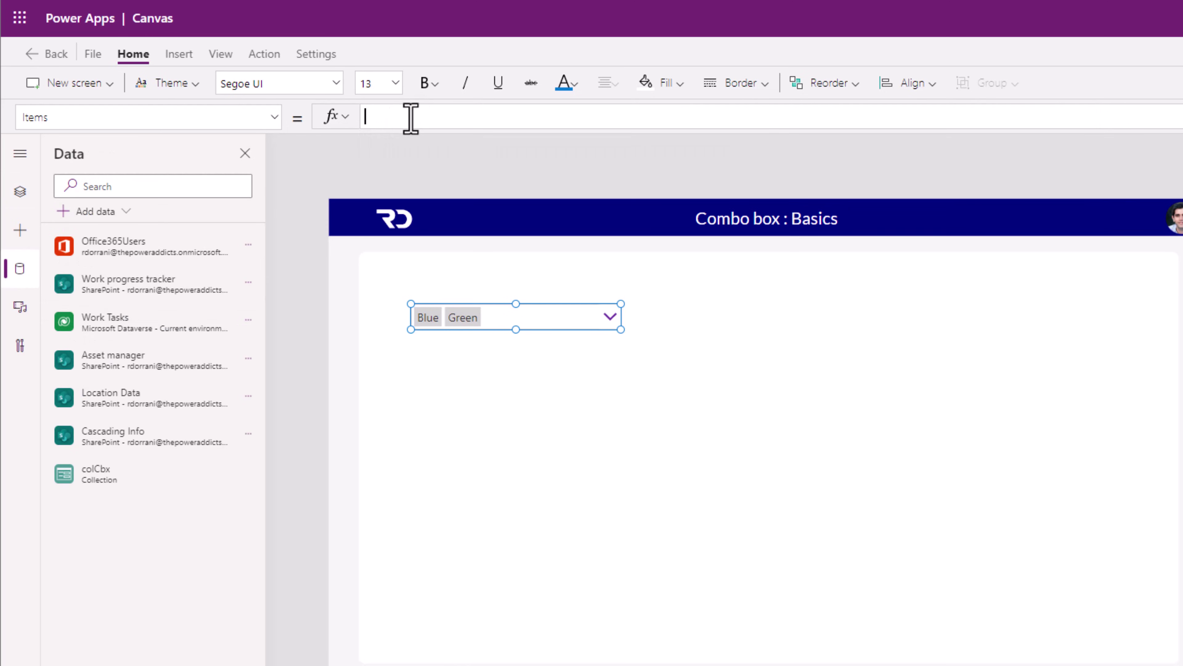
text(asse)
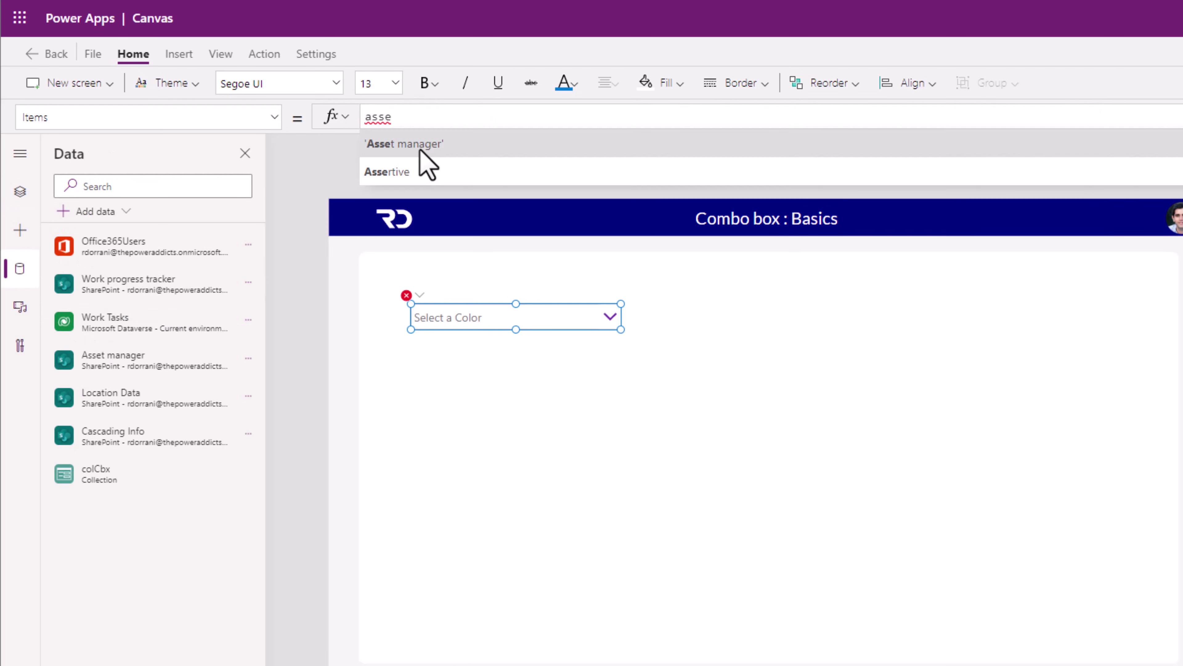
click(422, 148)
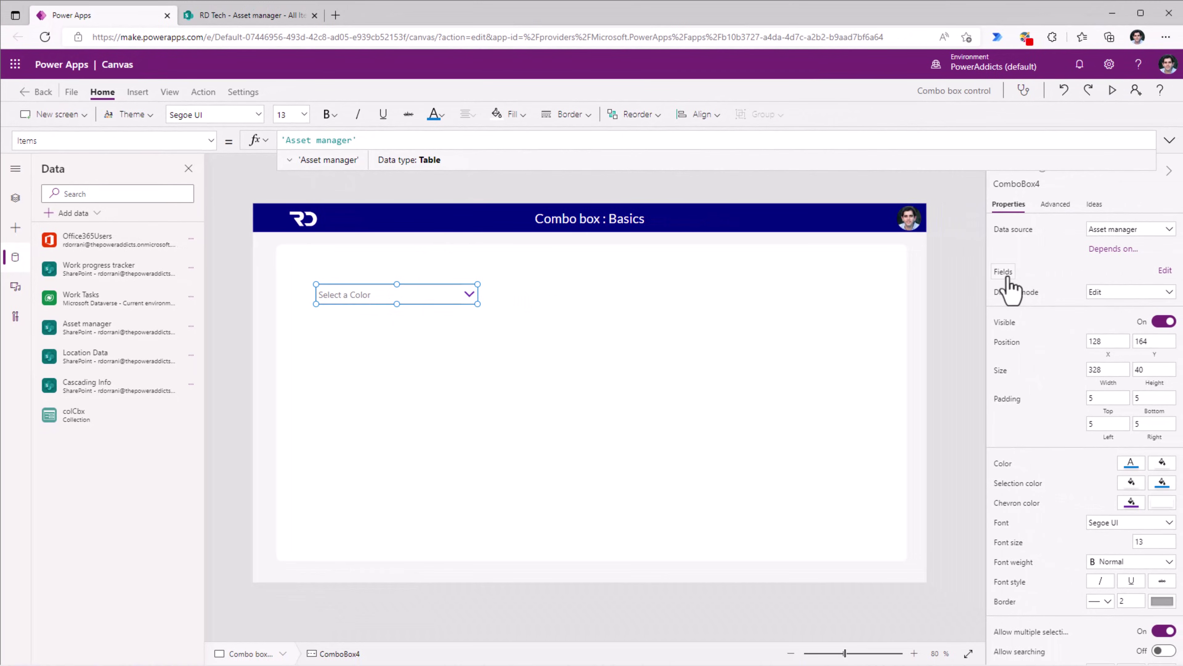
- Check the columns offered as the combo box's primary text and inspect the Manufacturer column's settings in the SharePoint list
click(1168, 271)
click(916, 280)
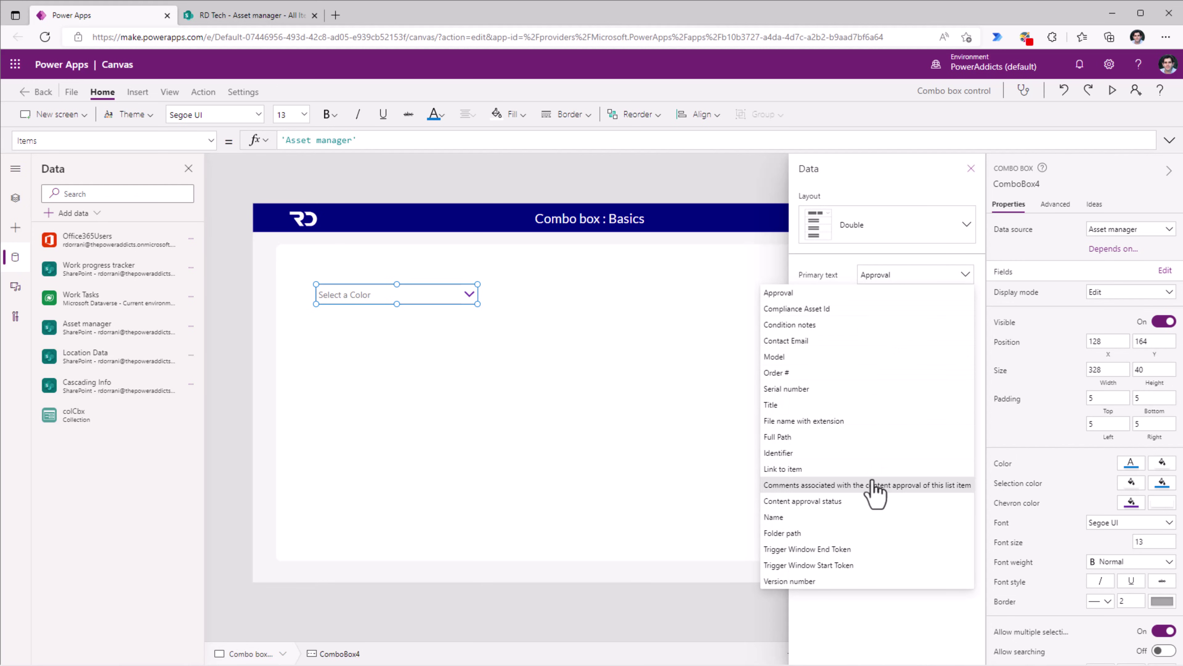
click(269, 14)
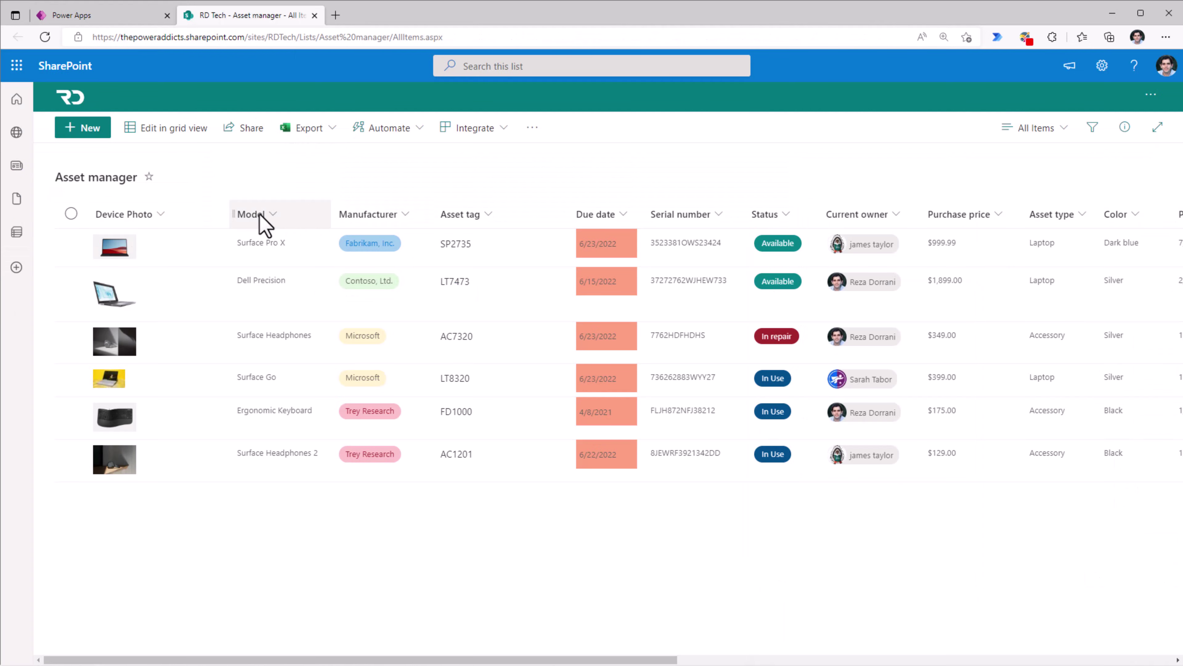
click(383, 215)
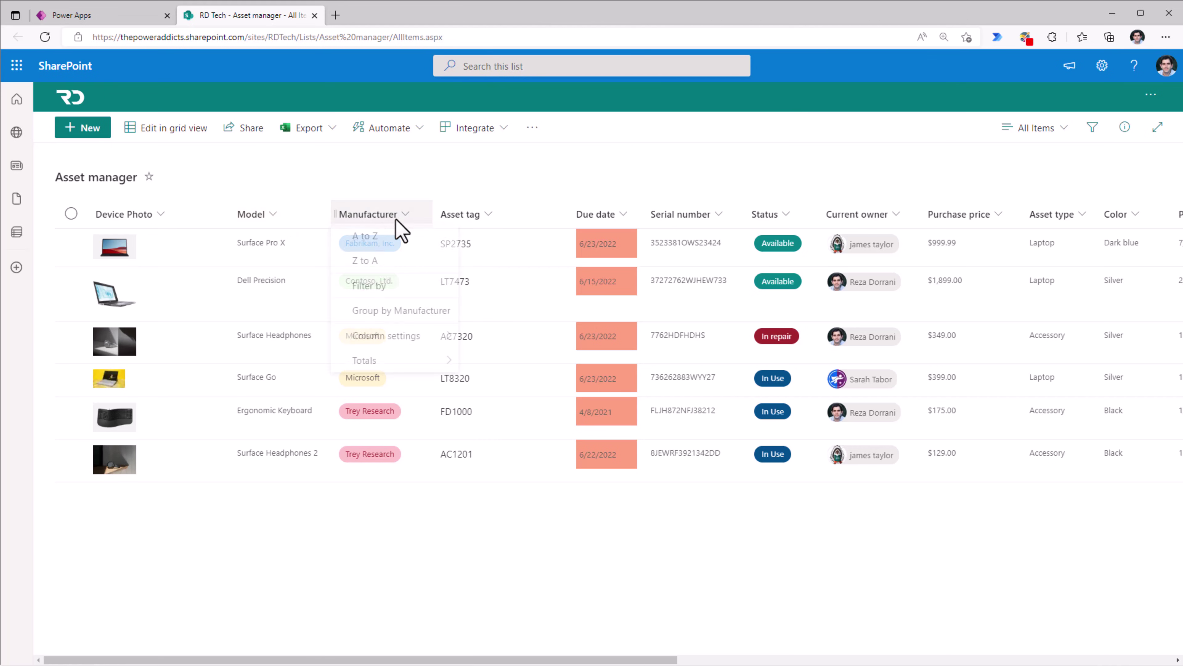
mouse_move(423, 341)
click(483, 343)
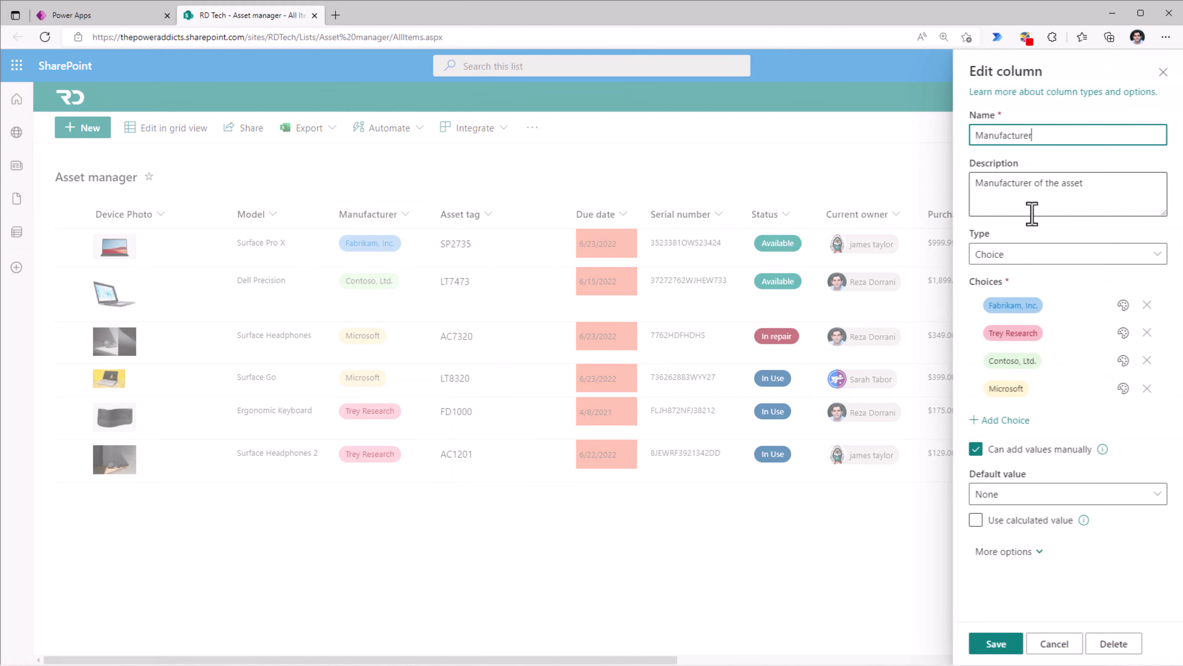
key(ctrl+shift+Tab)
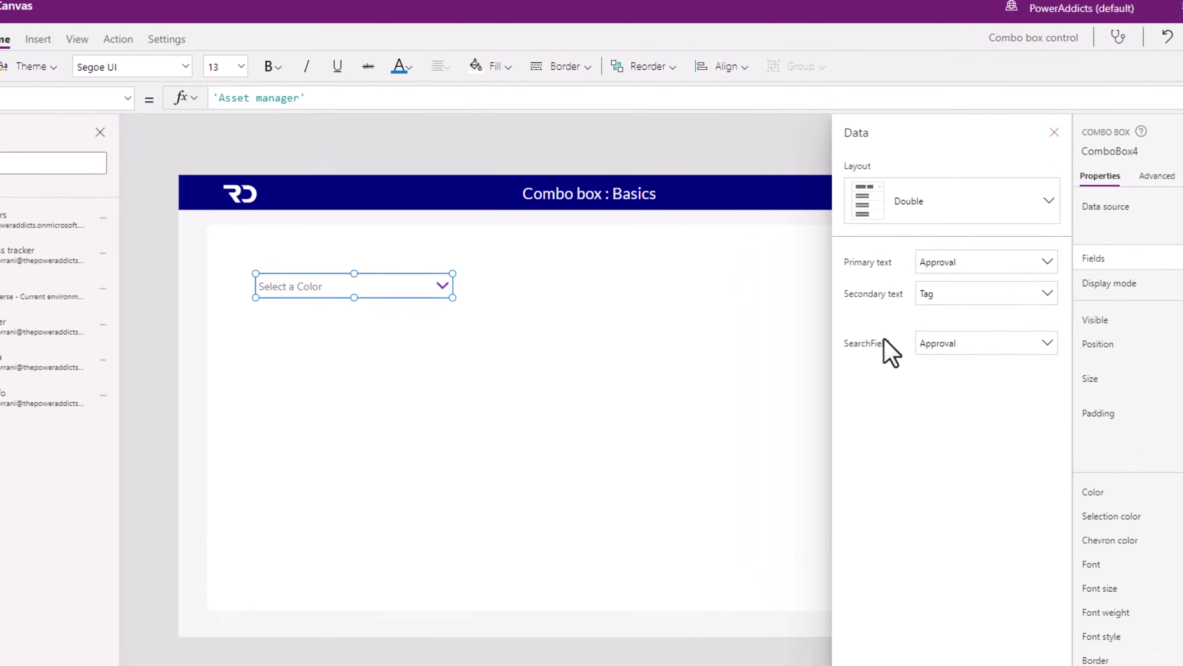
- Set the combo box's primary text to Model and review the columns offered for its secondary text
click(877, 277)
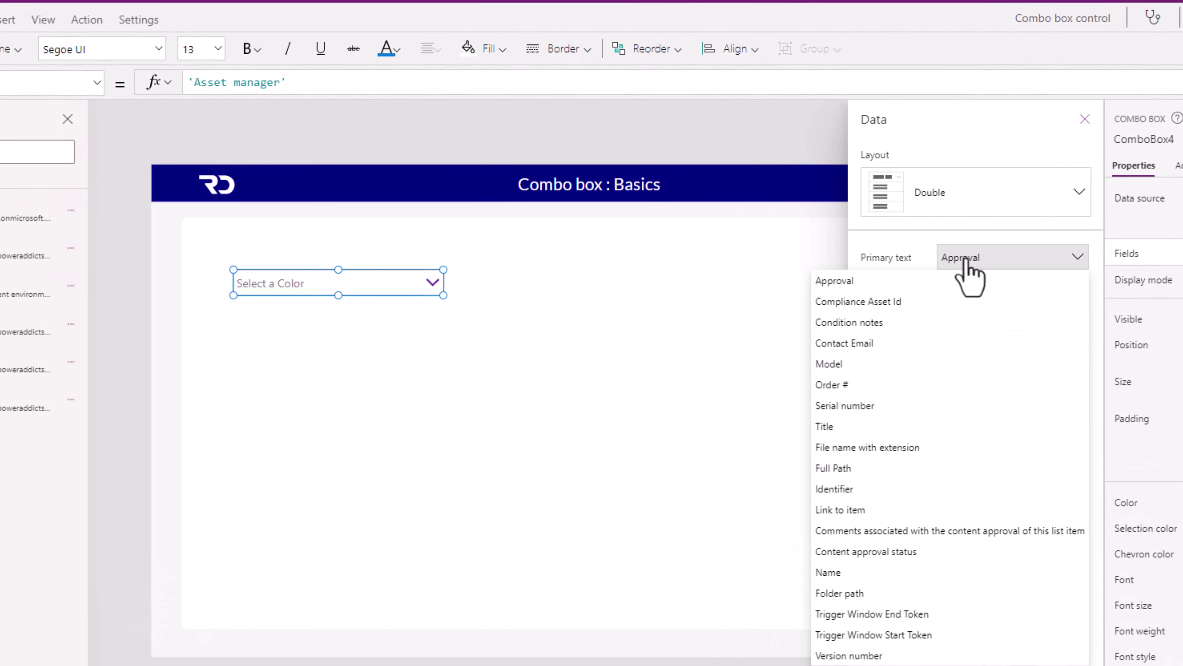
click(846, 364)
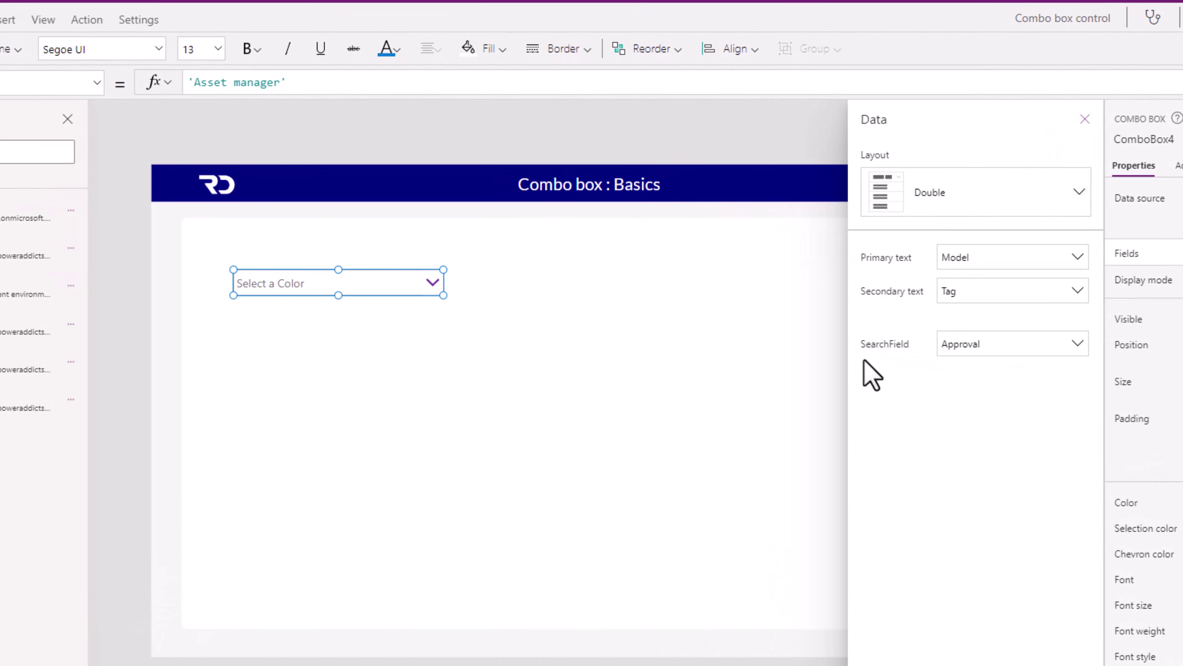
click(979, 297)
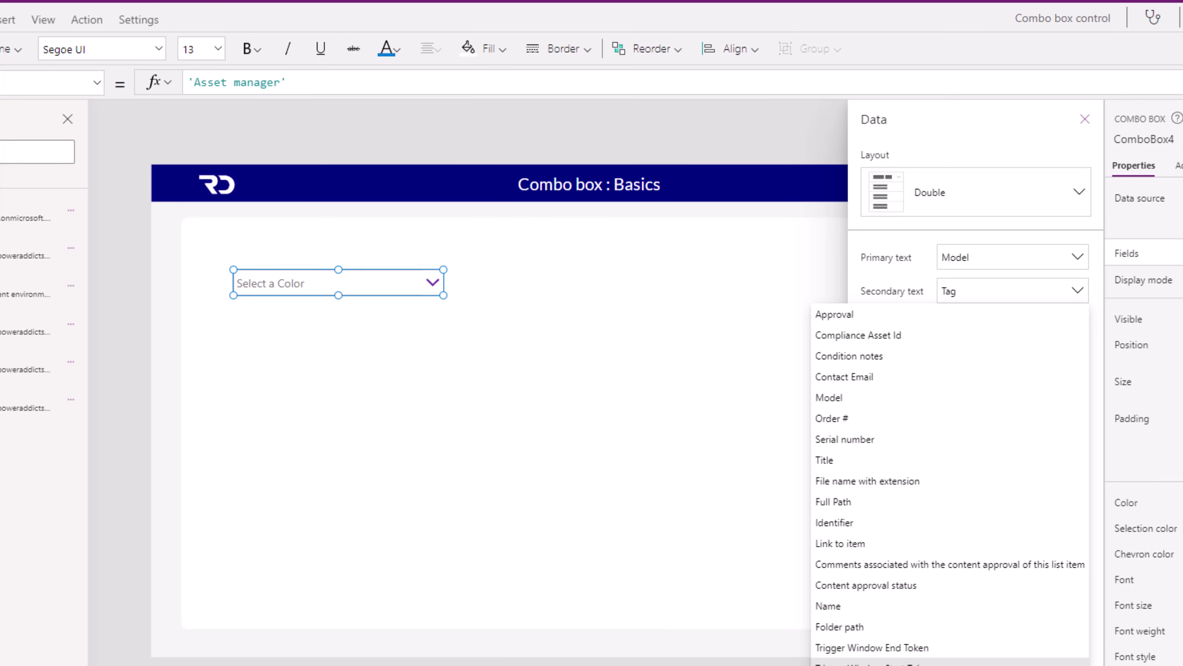
- Add a text column for the manufacturer by setting Items to AddColumns('Asset manager',"ManufacturerText",Manufacturer.Value)
click(526, 293)
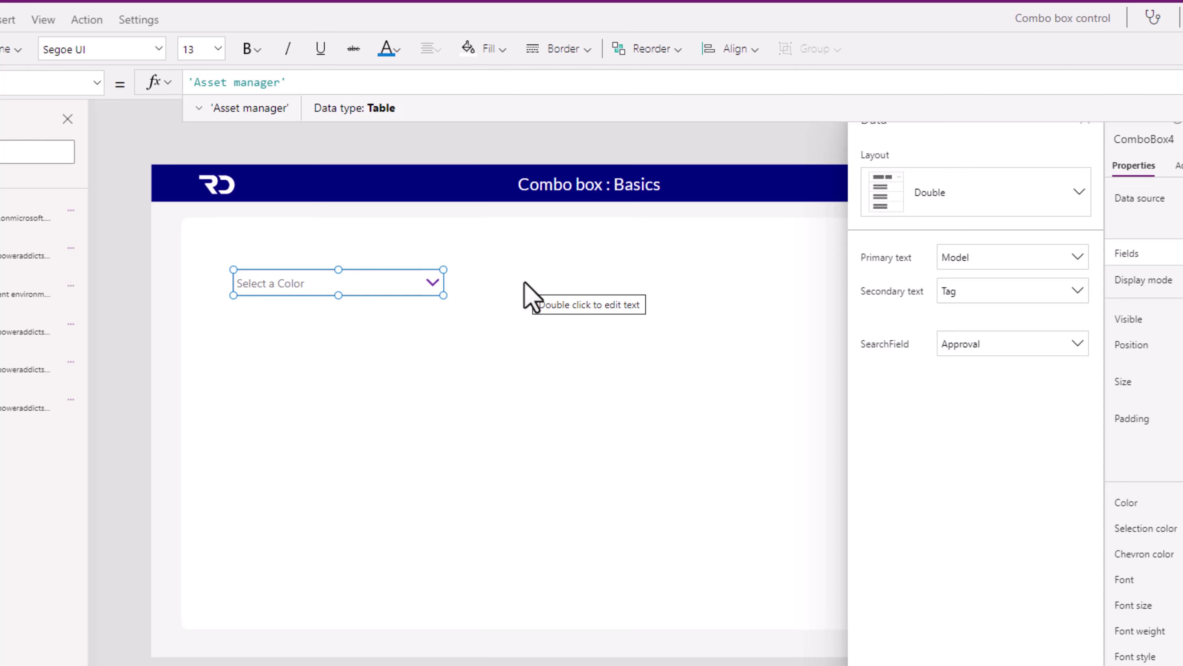
text(AddColumns)
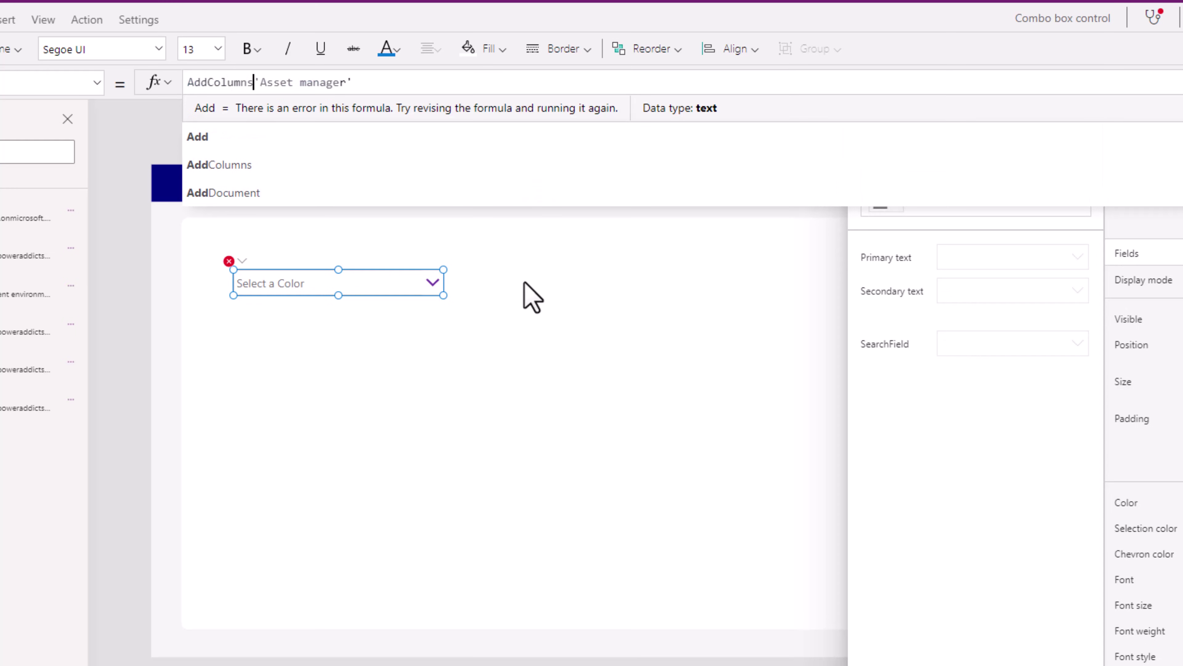
text(()
key(End)
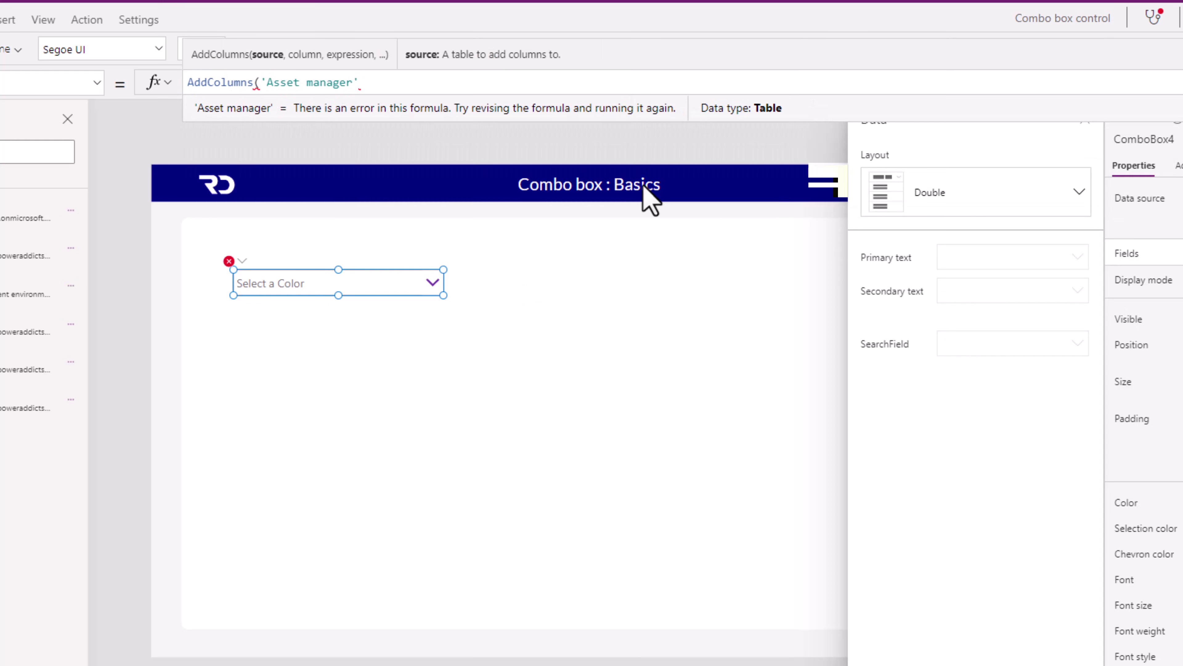
text(,"Man)
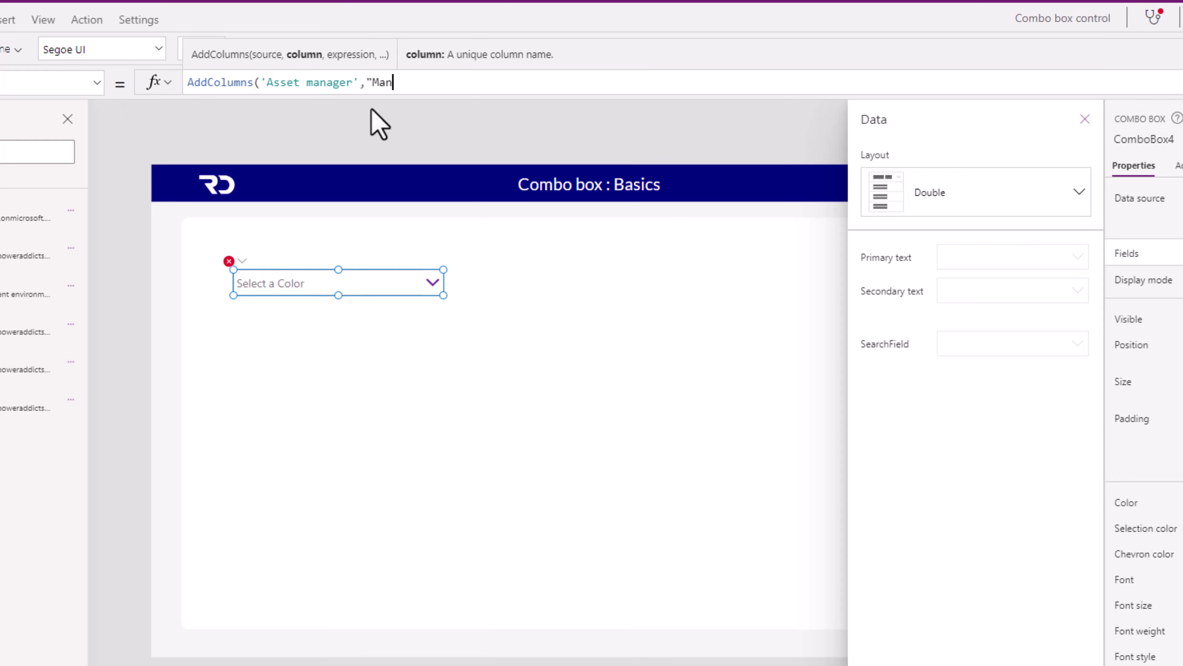
text(ufacturerText",)
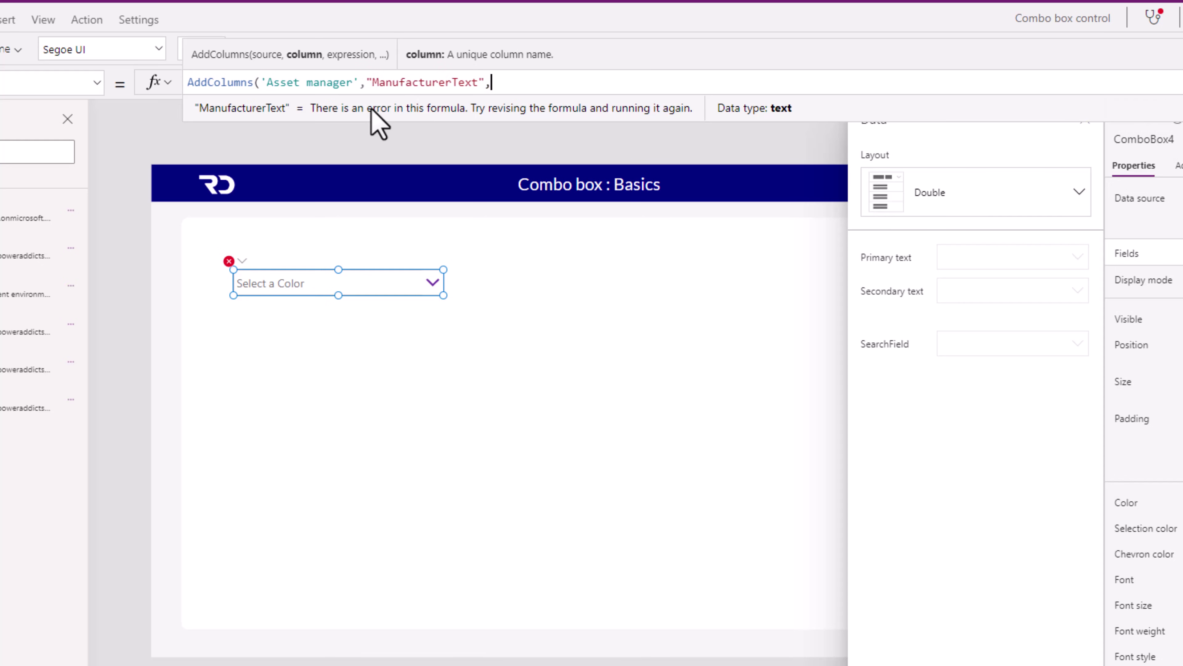
text(Manufacturer)
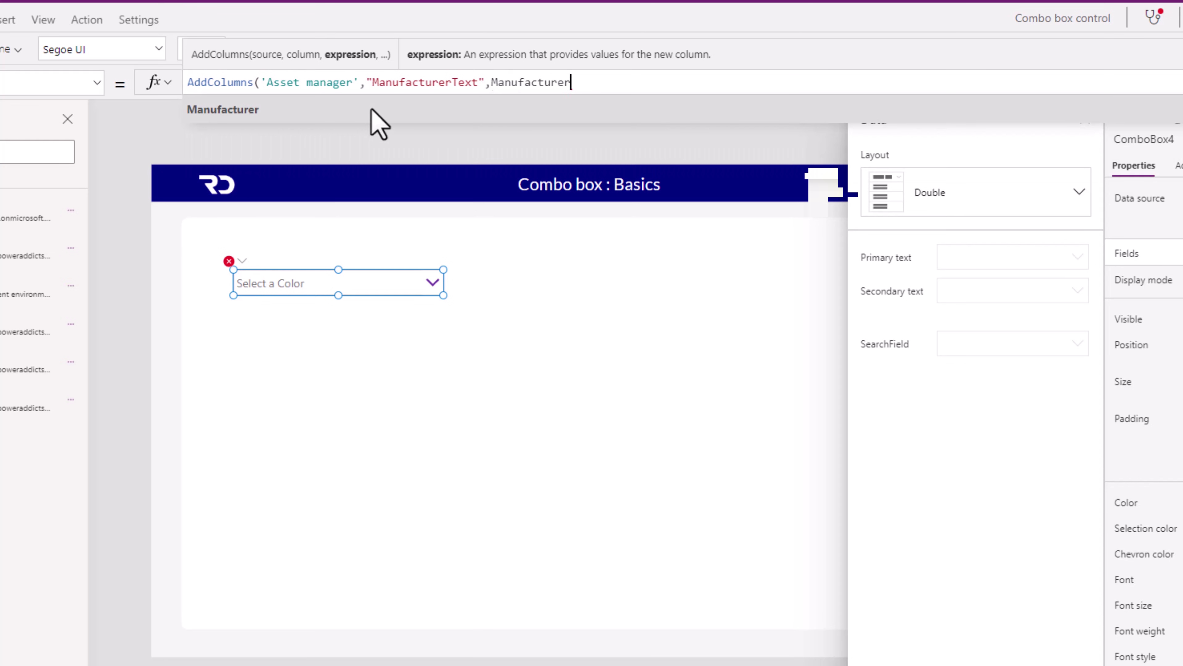
click(371, 110)
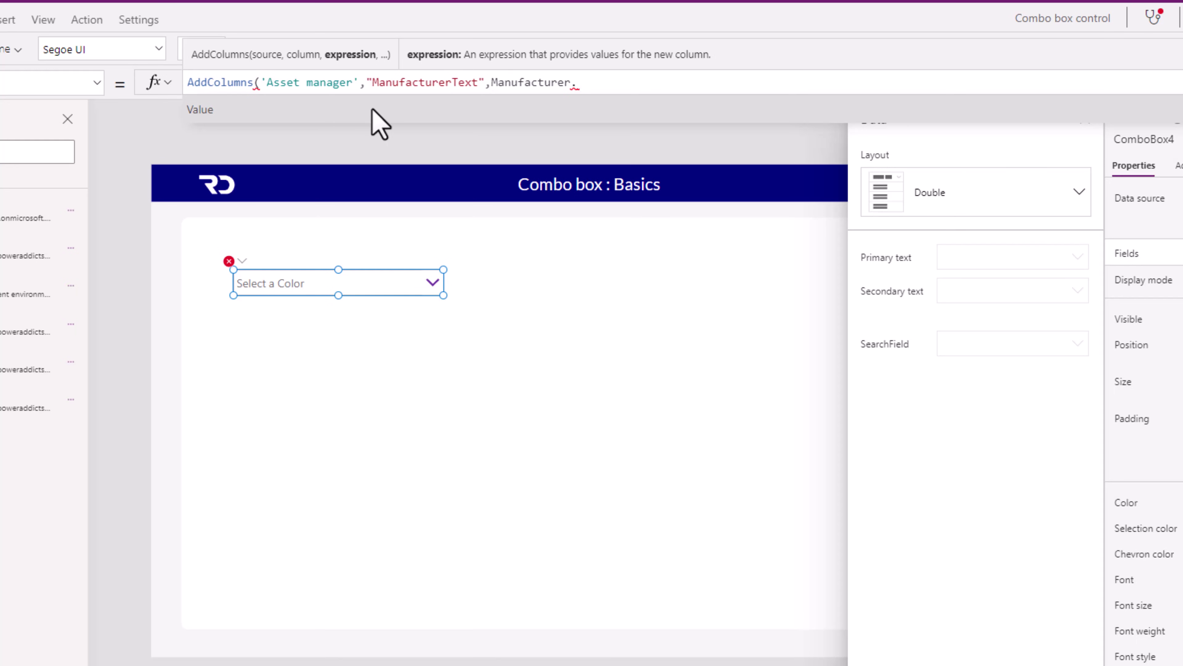
click(373, 112)
text())
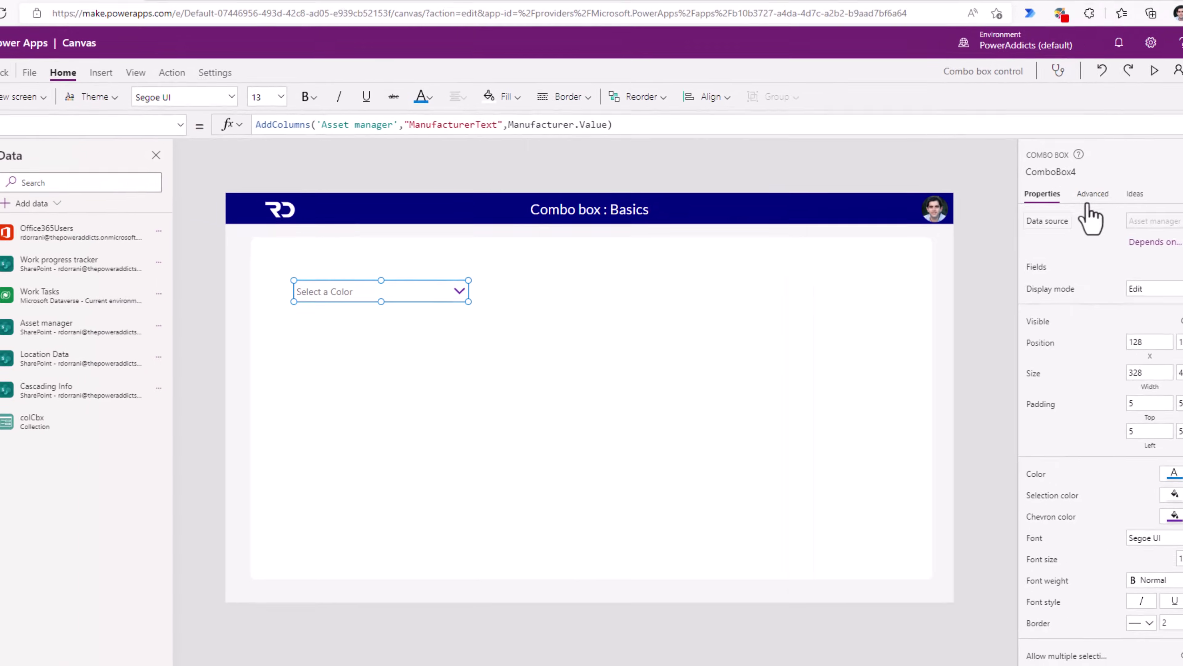
- Set the combo box's DisplayFields property to ["Model","ManufacturerText"], using the added column's name from the Items formula
click(1091, 198)
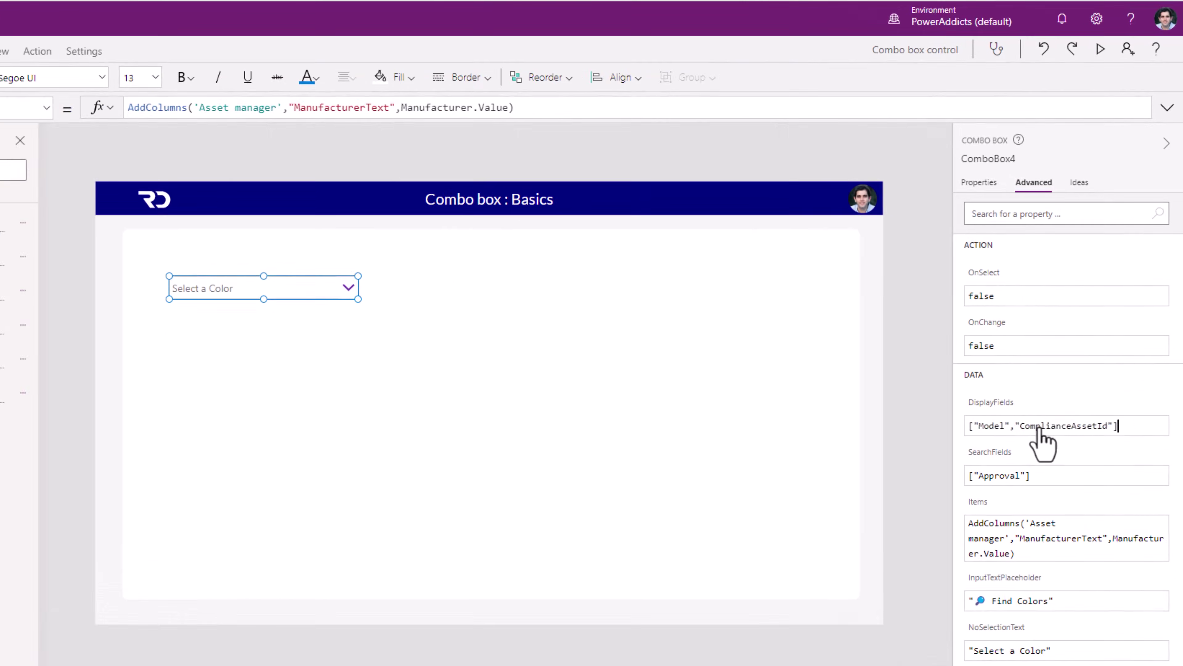
double_click(1088, 412)
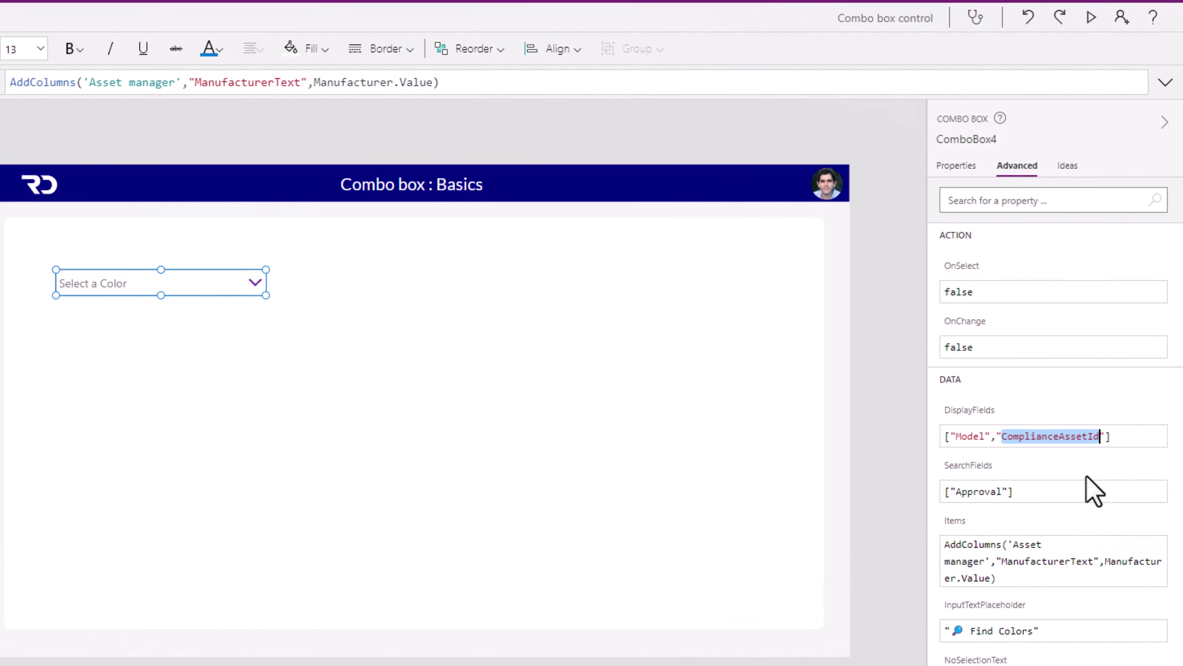
key(BackSpace)
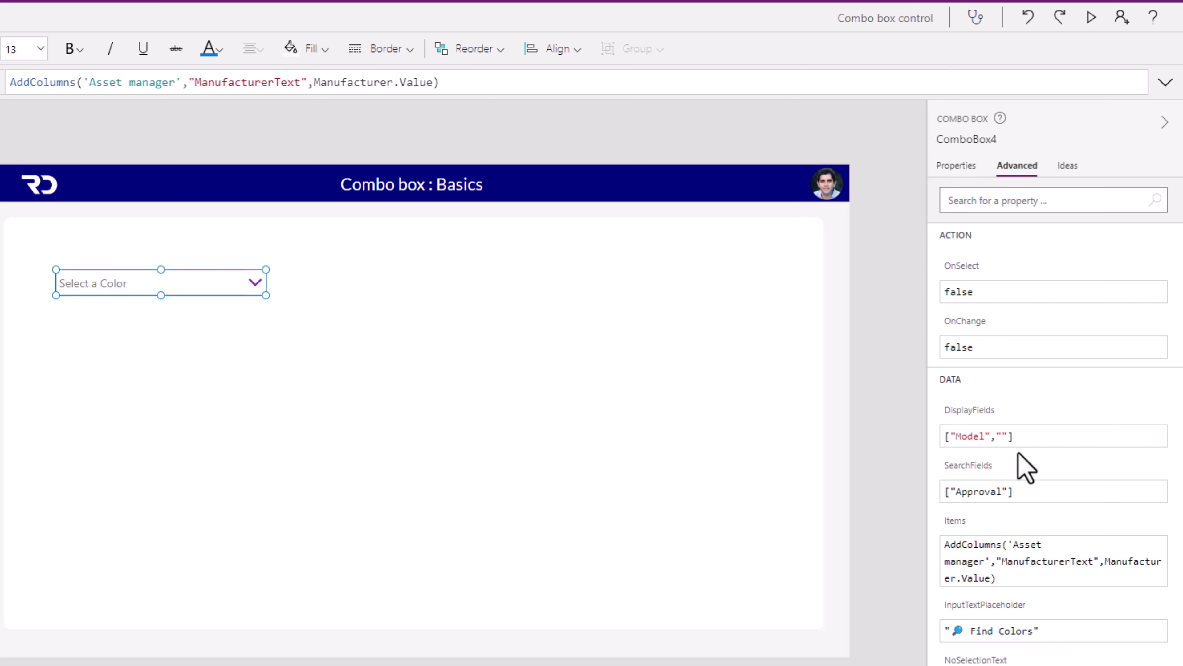
double_click(264, 83)
key(ctrl+c)
click(1005, 437)
key(ctrl+v)
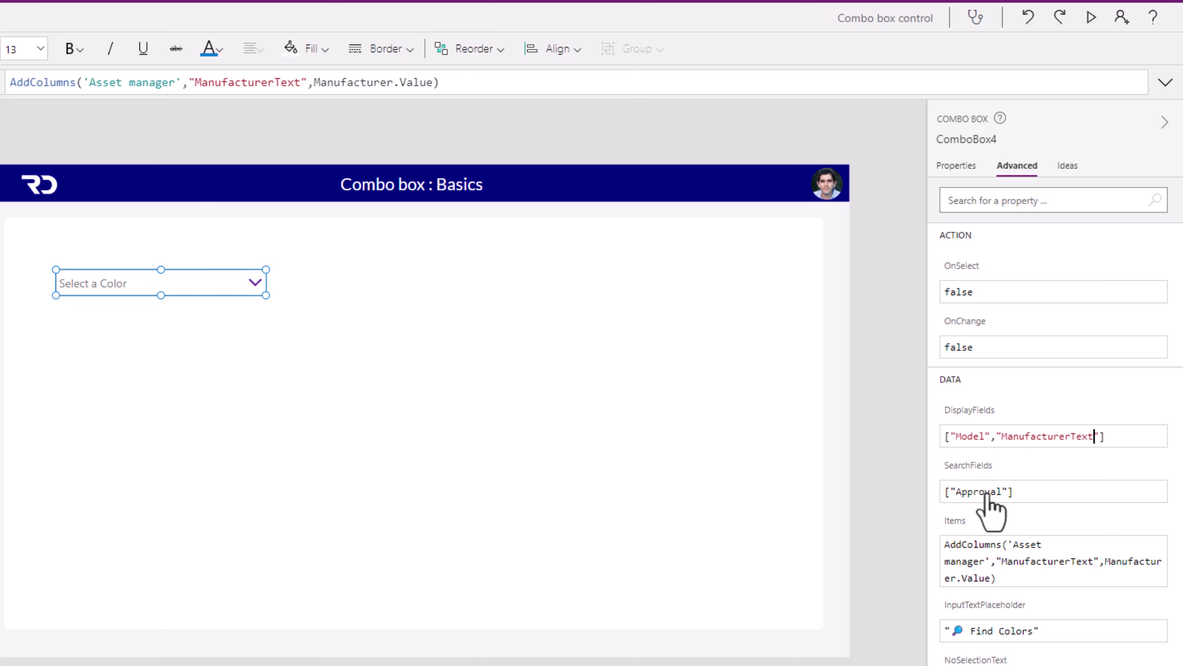
- Copy the DisplayFields value into the combo box's SearchFields property so it reads ["Model","ManufacturerText"]
triple_click(994, 443)
key(ctrl+c)
triple_click(1024, 492)
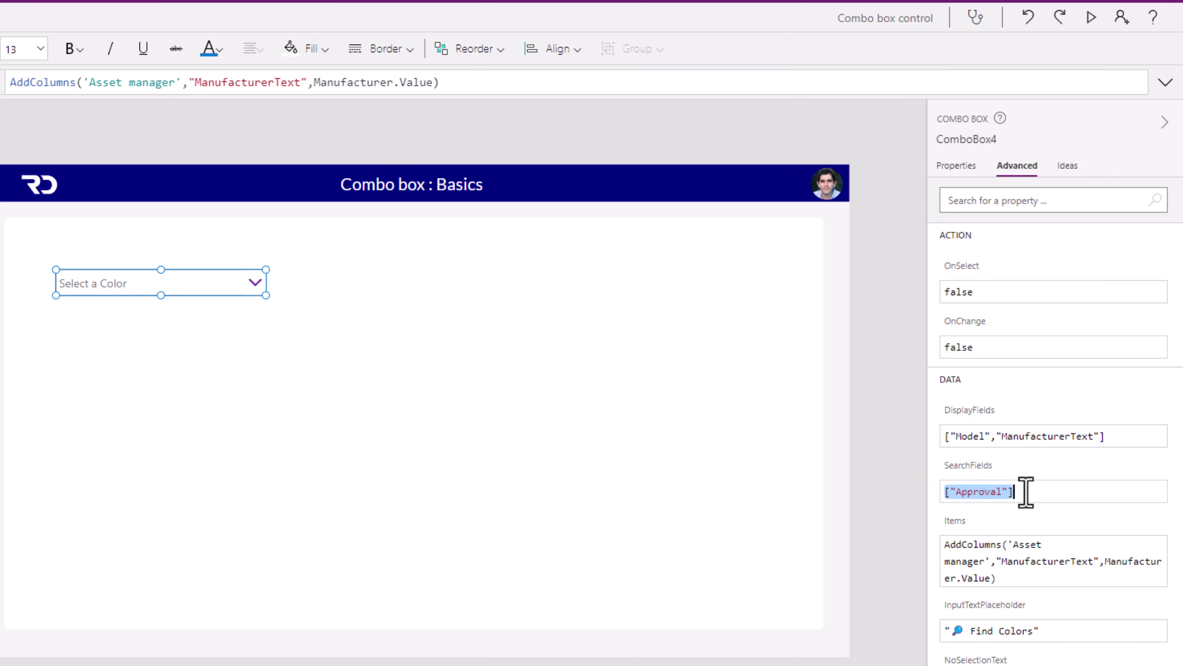
key(ctrl+v)
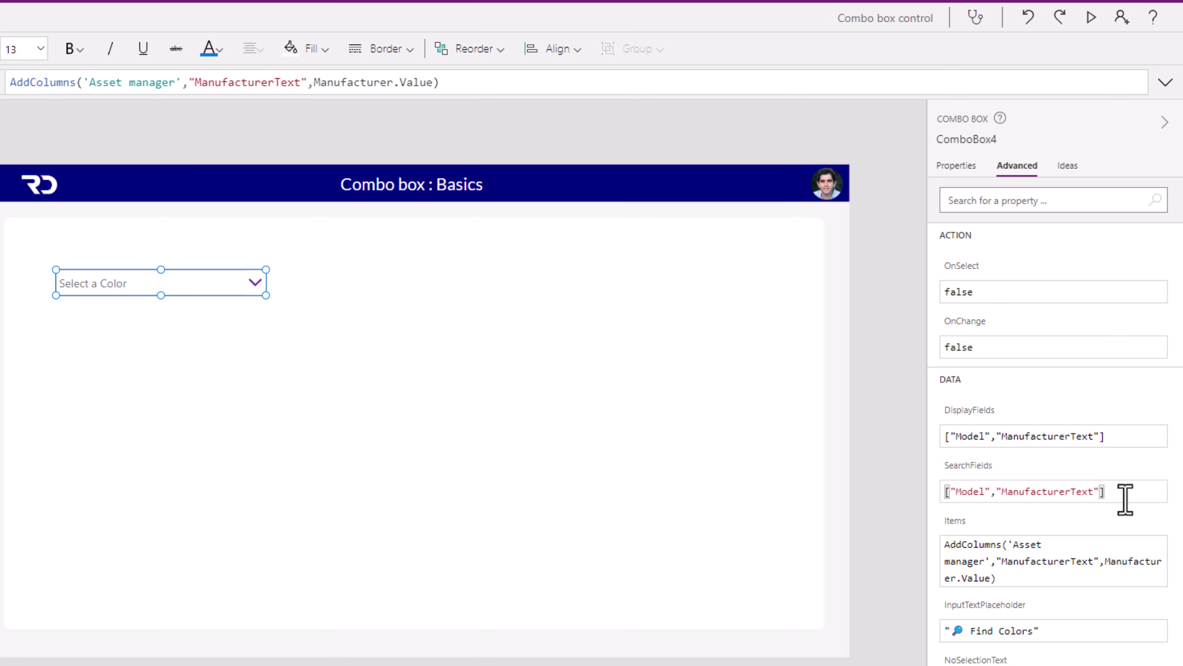
- Preview the app and review the model and manufacturer shown for each asset in the combo box, then return to editing
click(1092, 17)
click(405, 225)
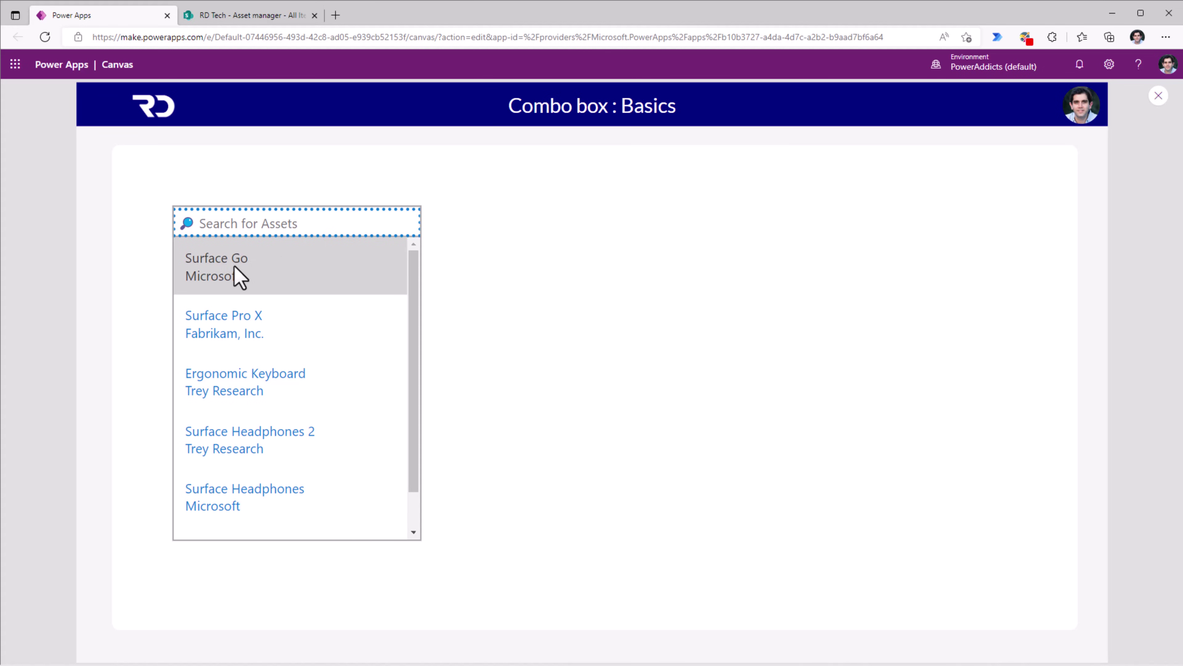
scroll(249, 415, down, 1)
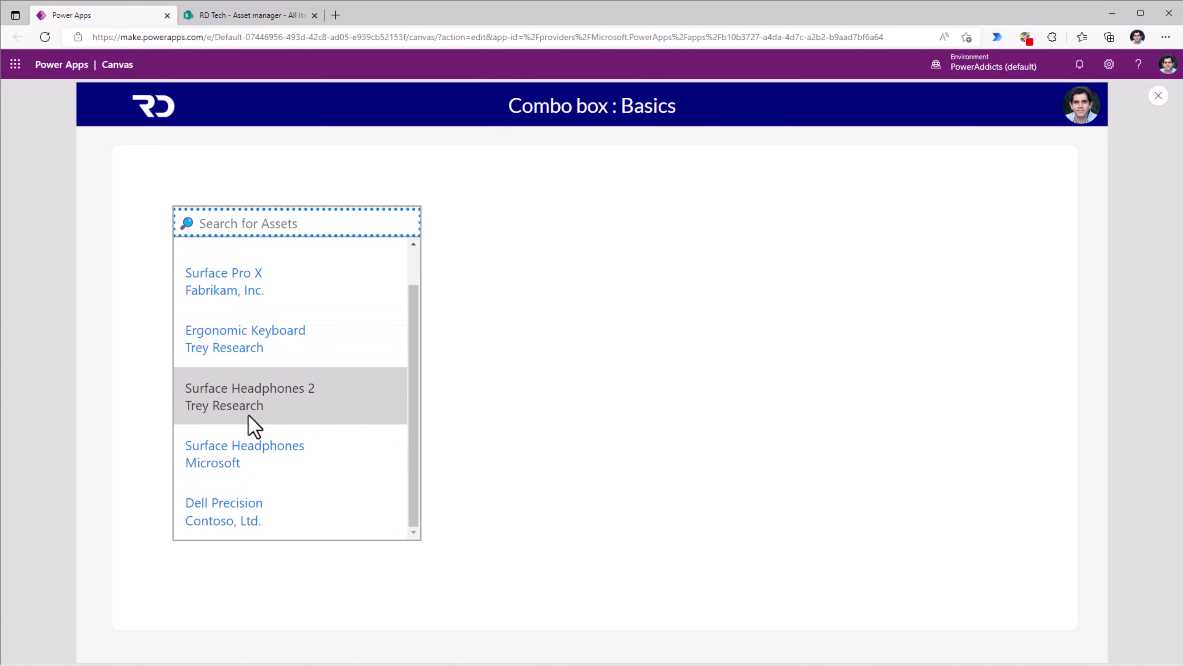
key(Escape)
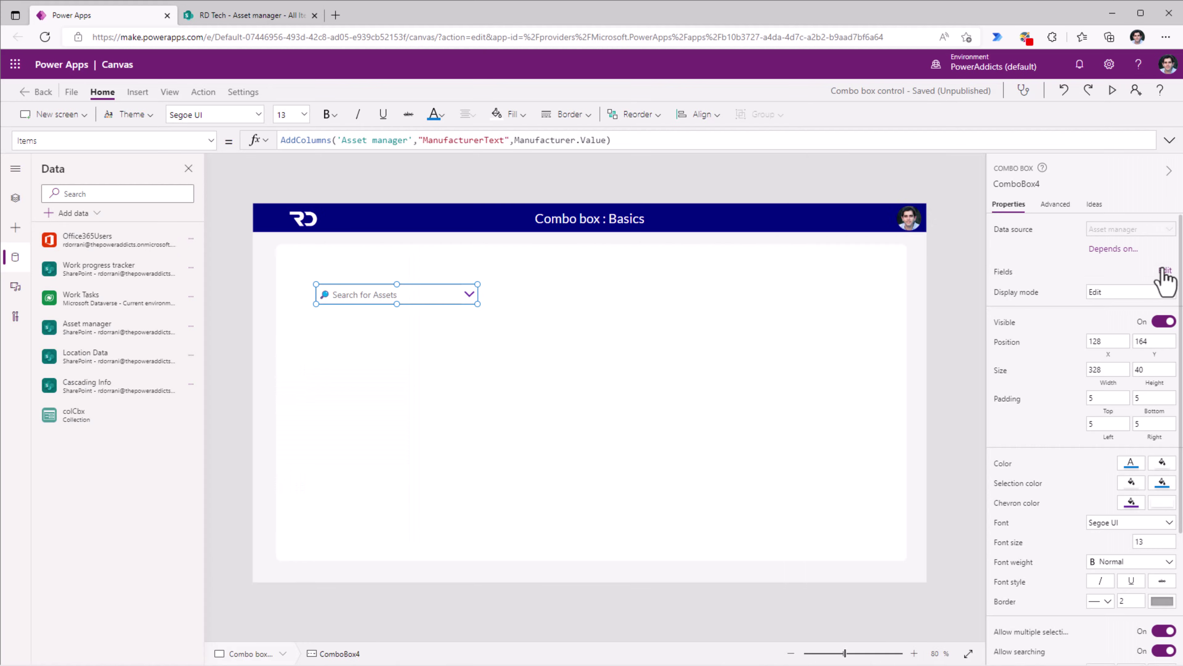
- Review the combo box's field settings and item list, and inspect the Asset type column in the SharePoint Asset manager list
click(1165, 271)
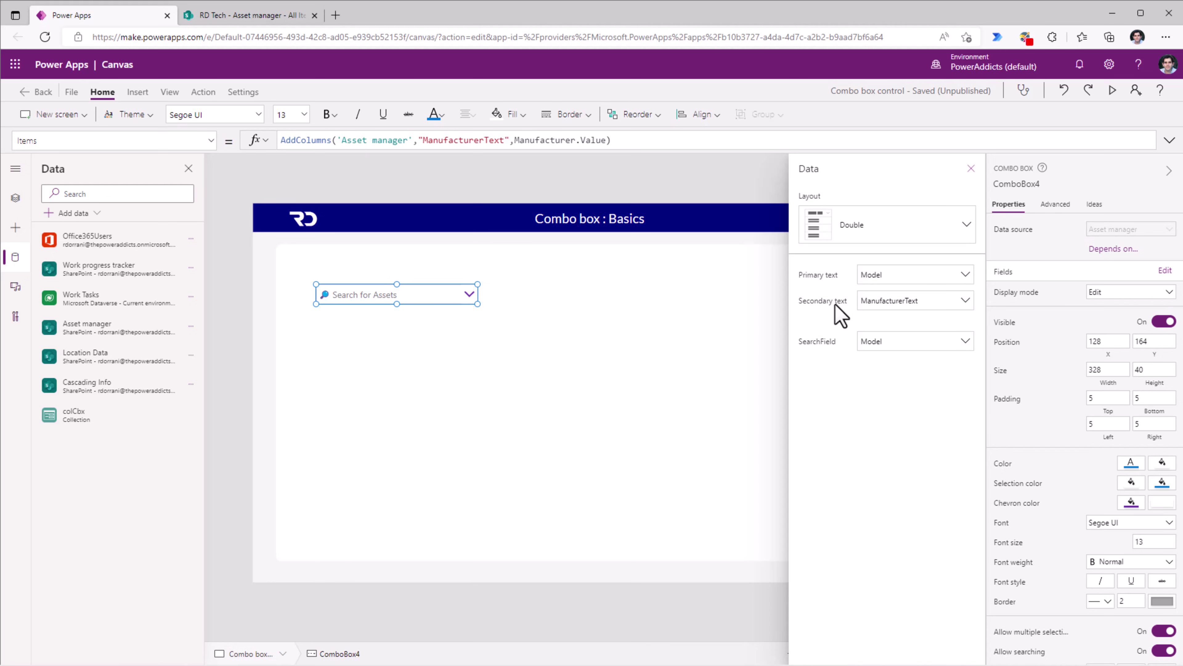
click(466, 295)
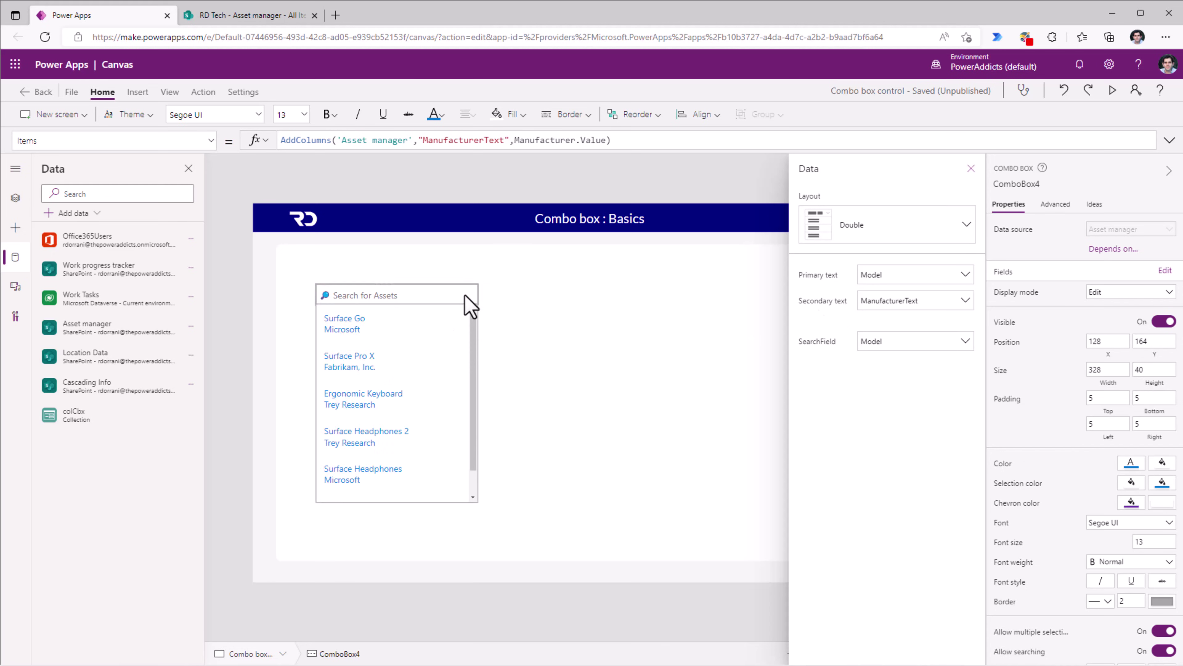
click(465, 295)
click(466, 295)
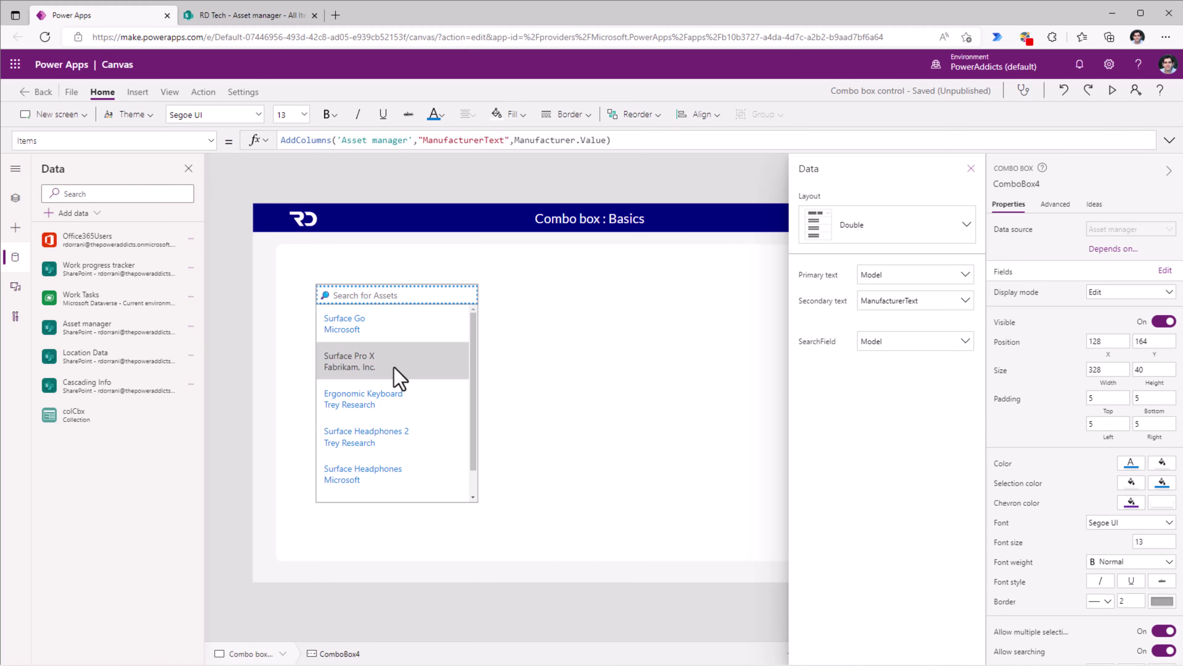
key(ctrl+Tab)
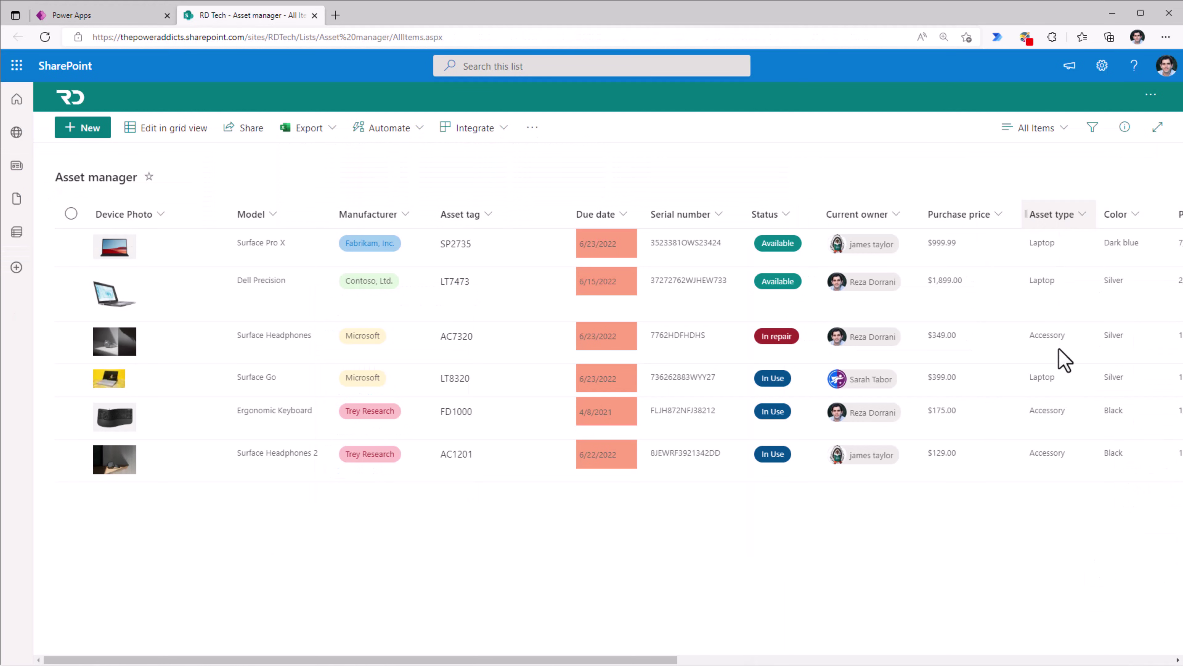
click(147, 20)
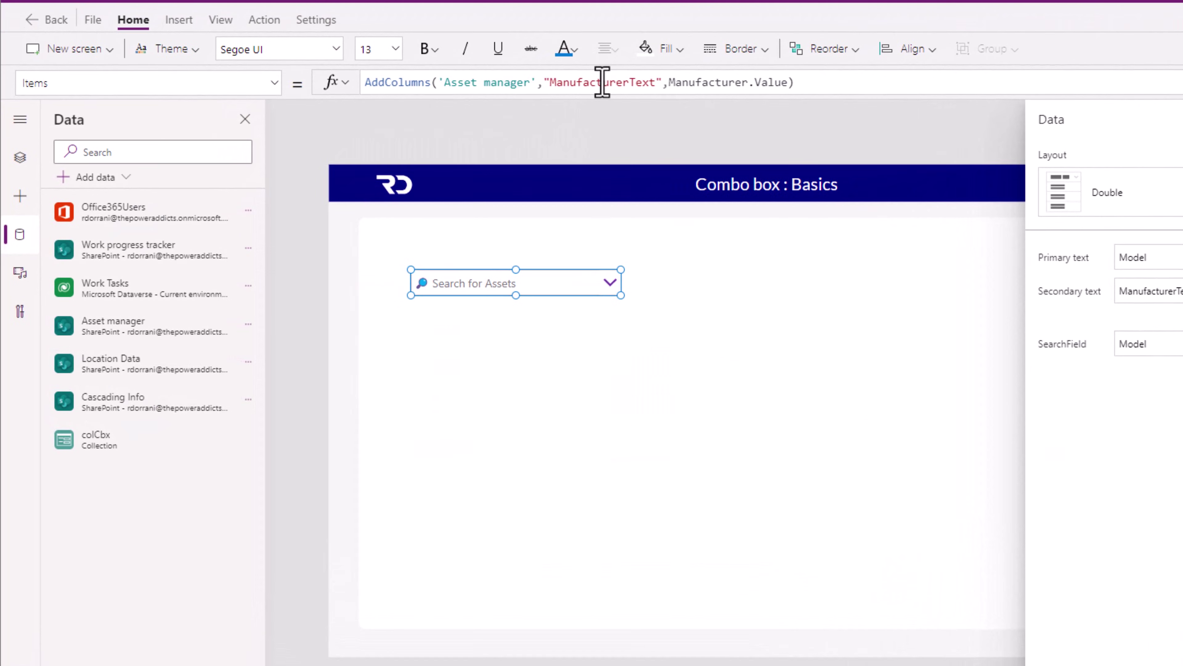
- Append the asset type in parentheses to the ManufacturerText column by changing its expression to Manufacturer.Value & " (" & 'Asset type'.Value & ")"
click(787, 82)
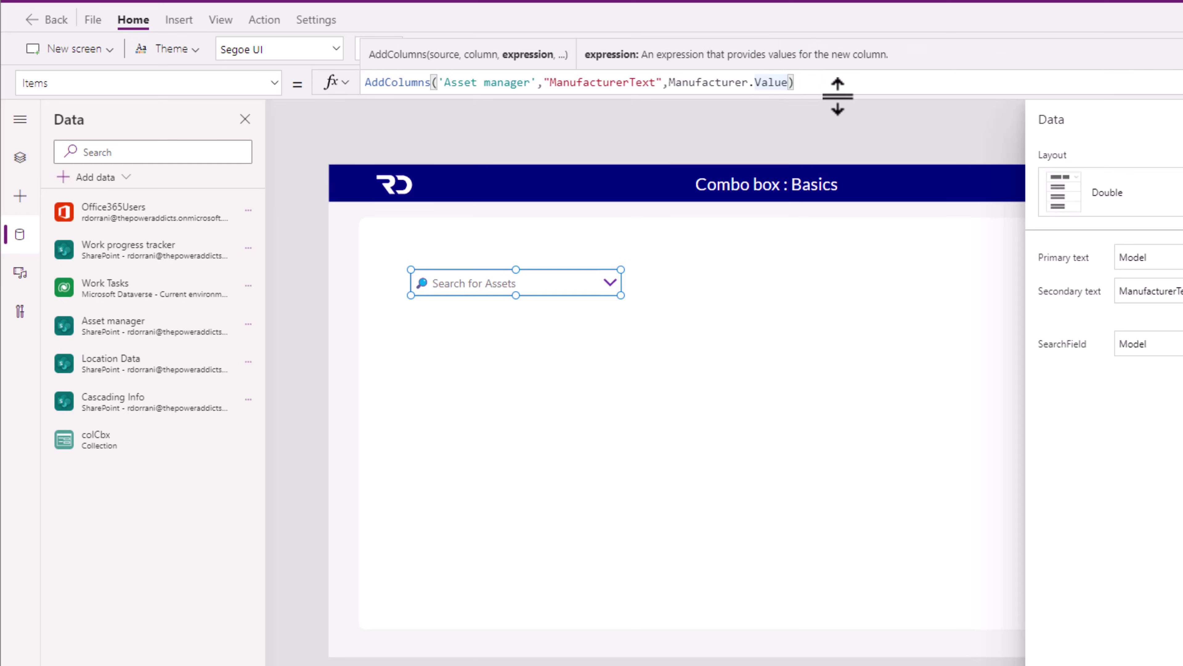
text(& "()
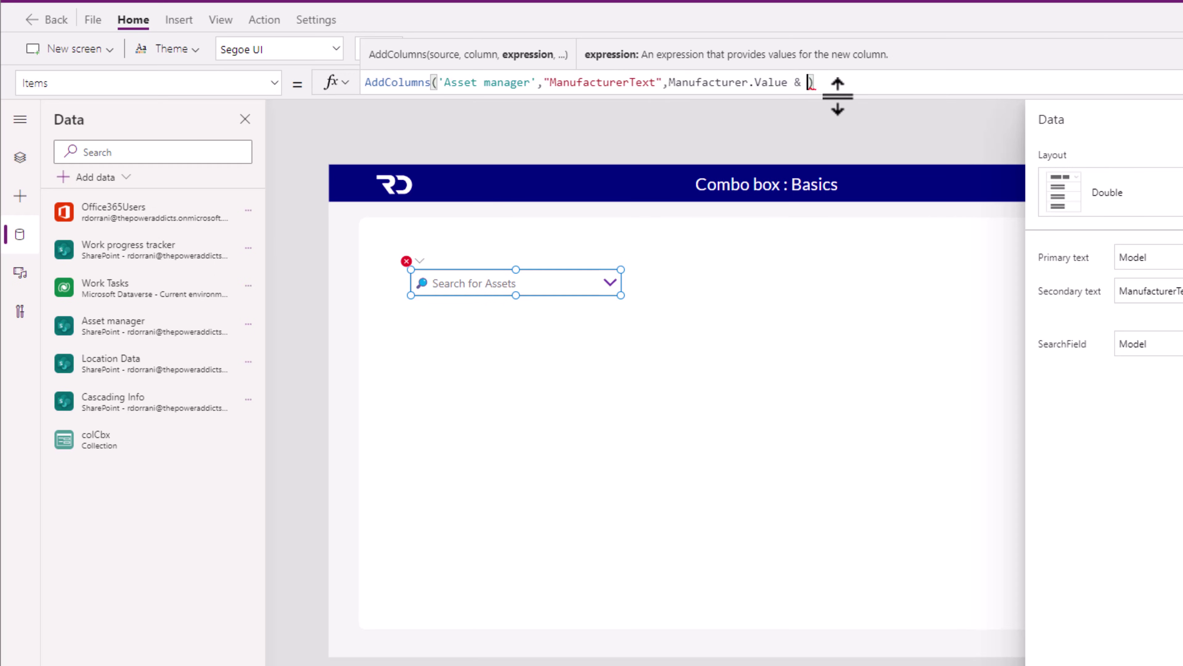
text(" & asse)
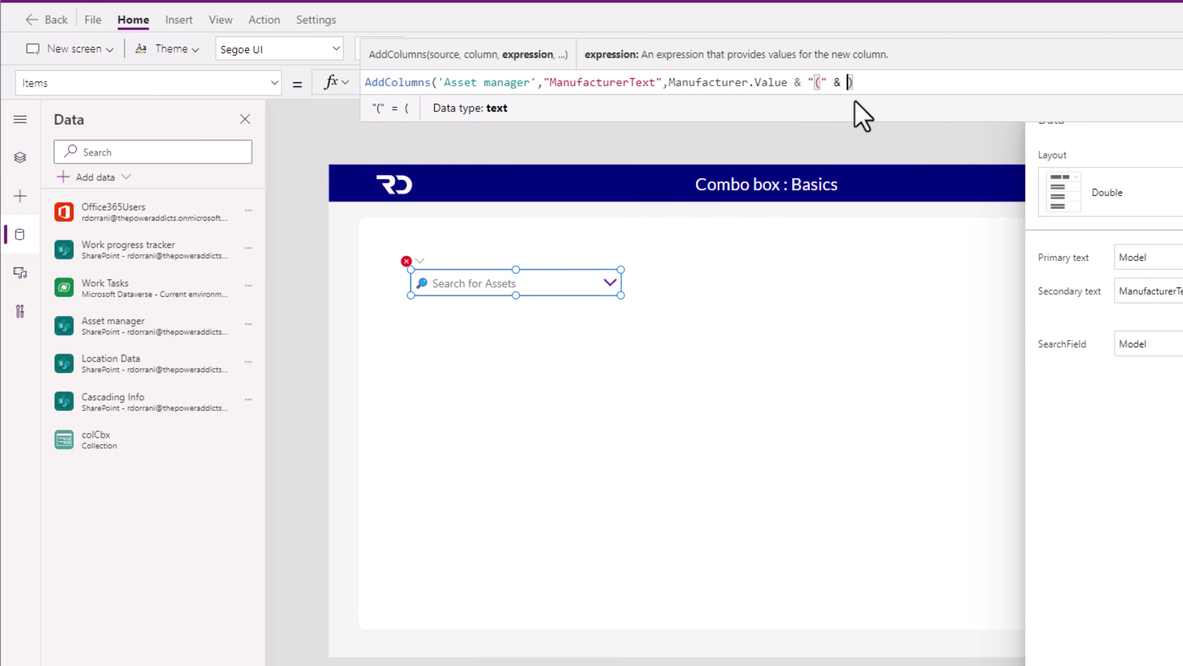
text(t)
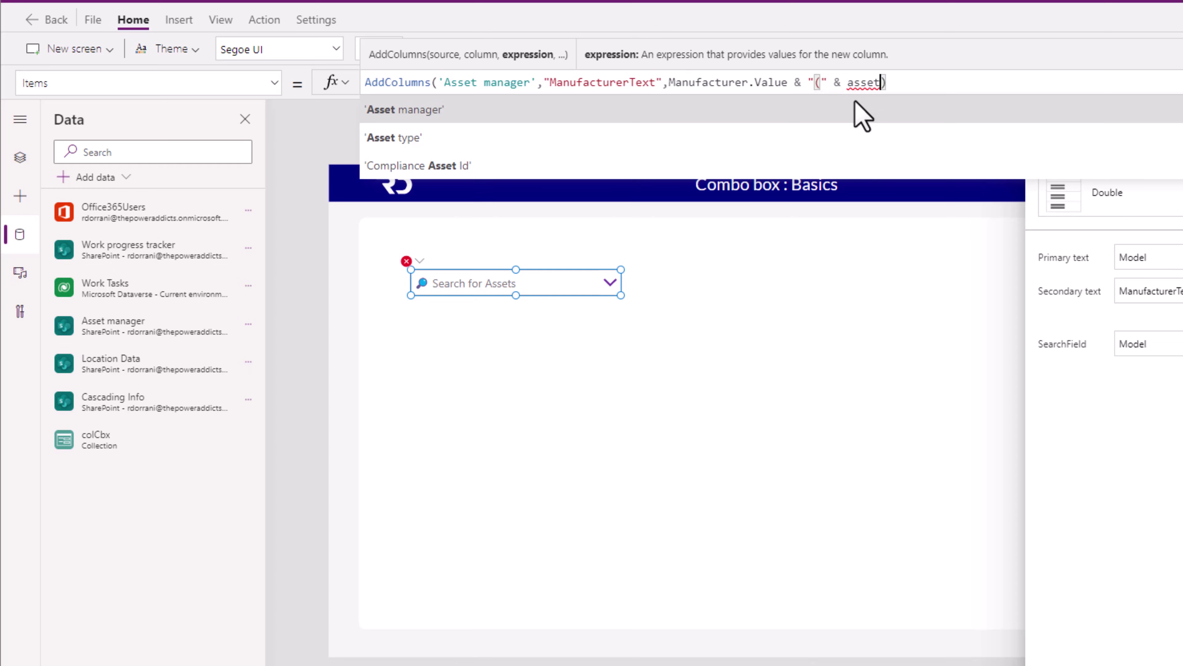
click(494, 139)
key(BackSpace)
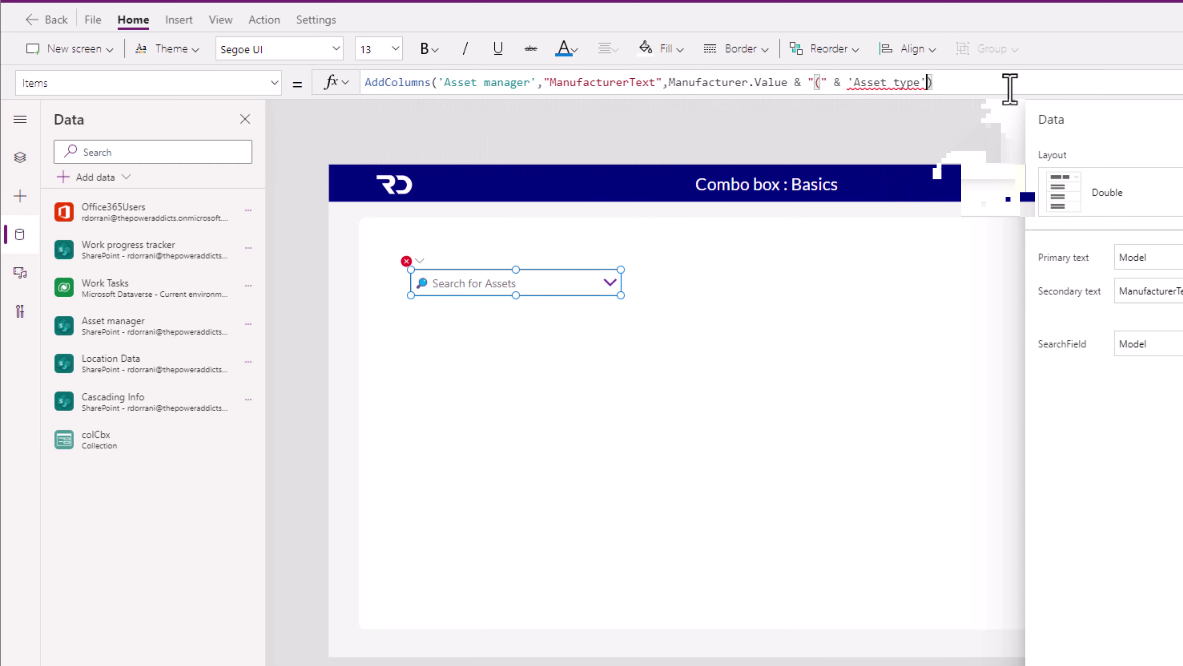
text(.)
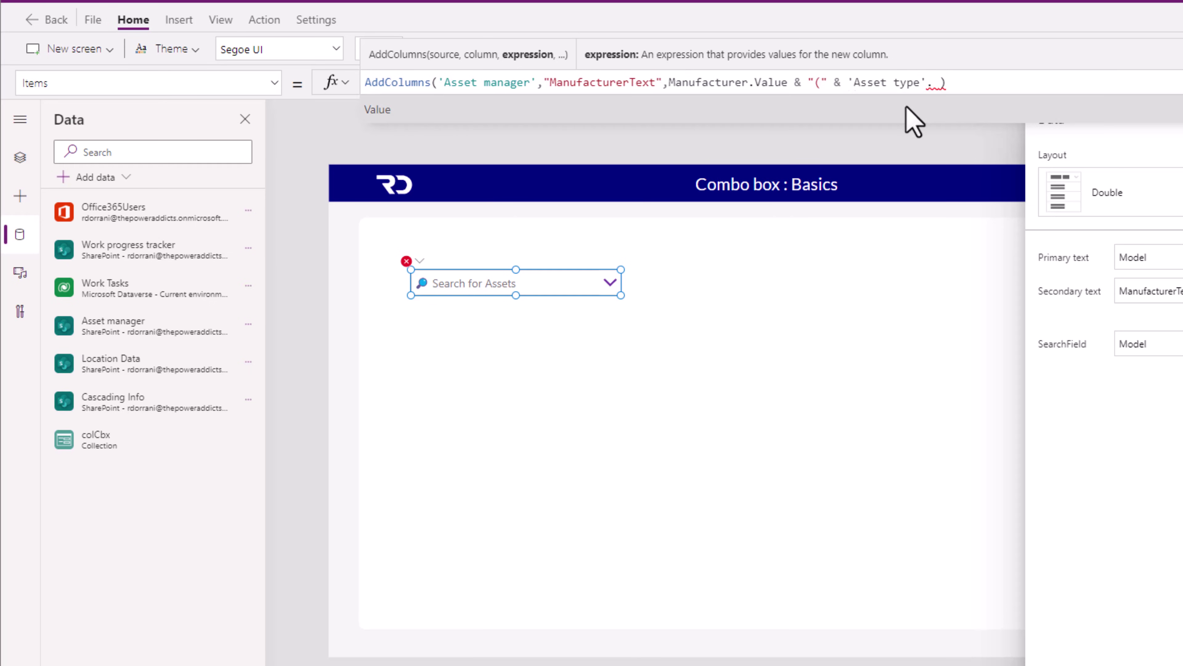
click(914, 120)
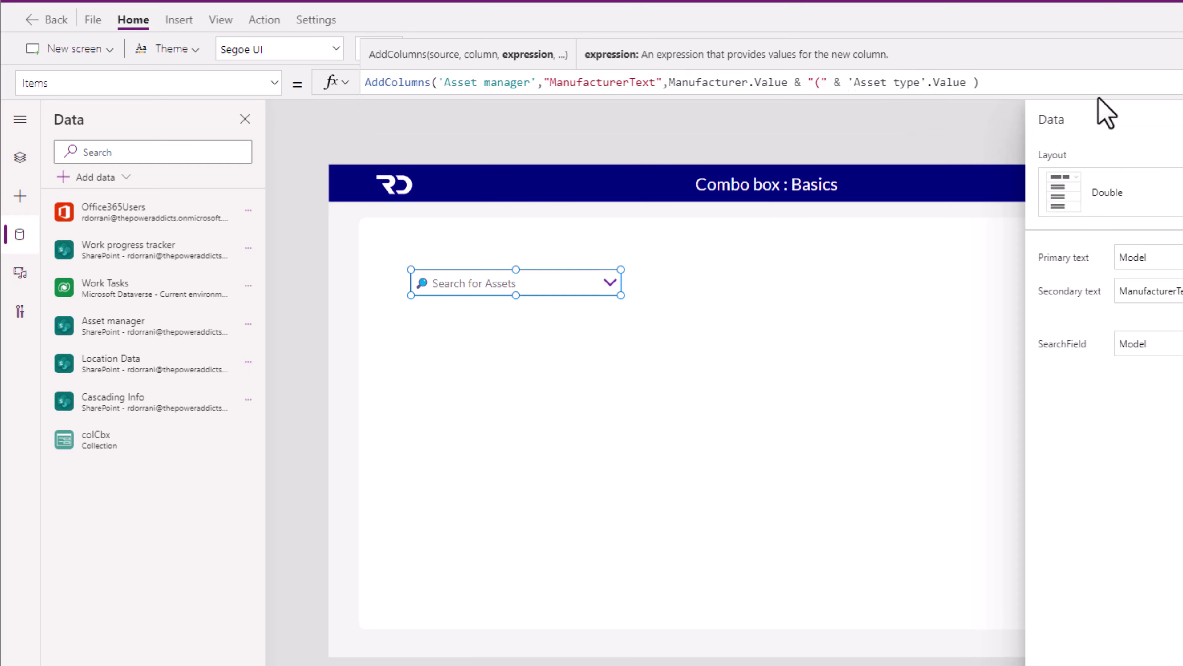
text(& "))
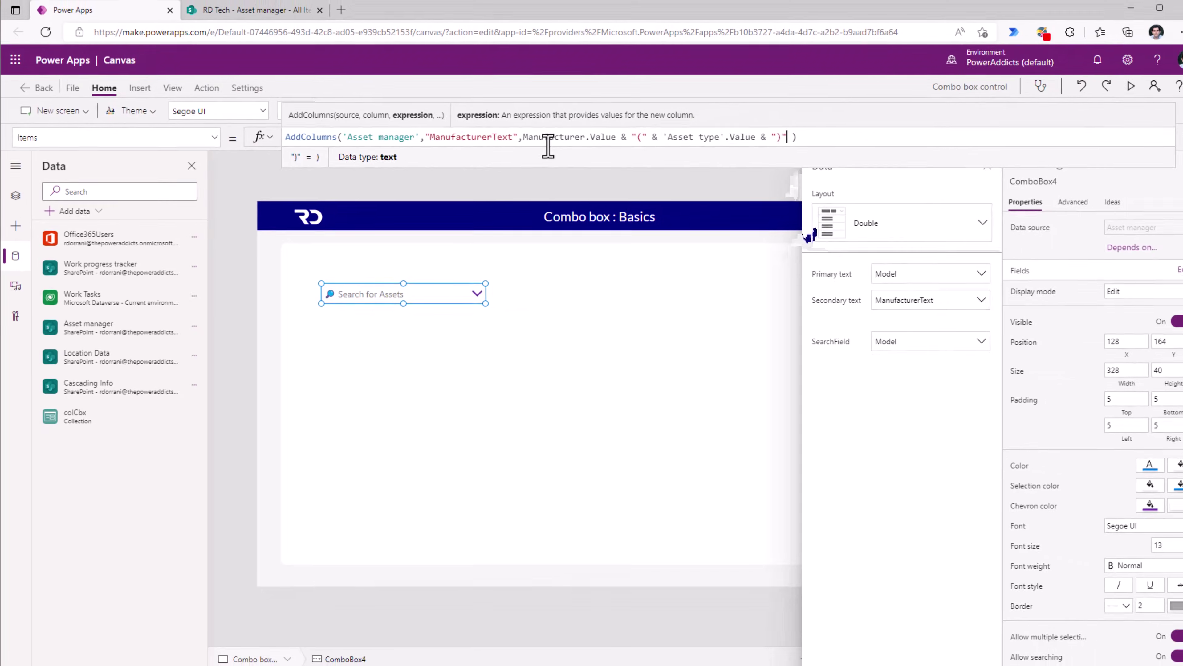
- Preview the app, inspect the combo box's secondary text with the asset type, and close the preview
key(F5)
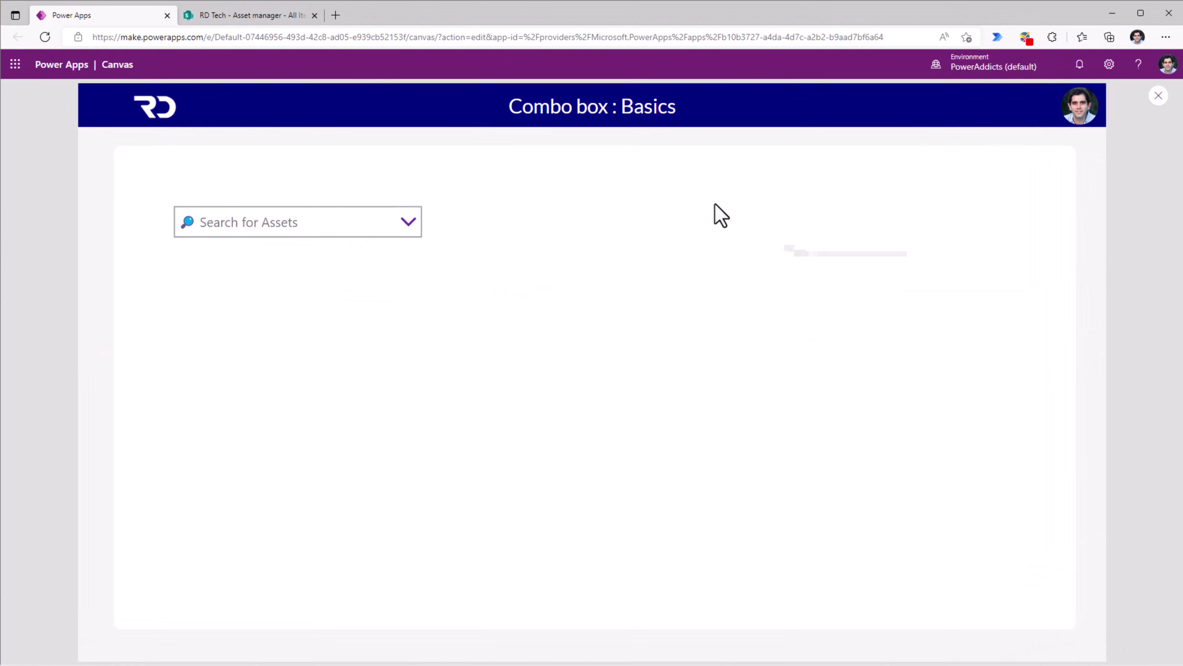
click(408, 222)
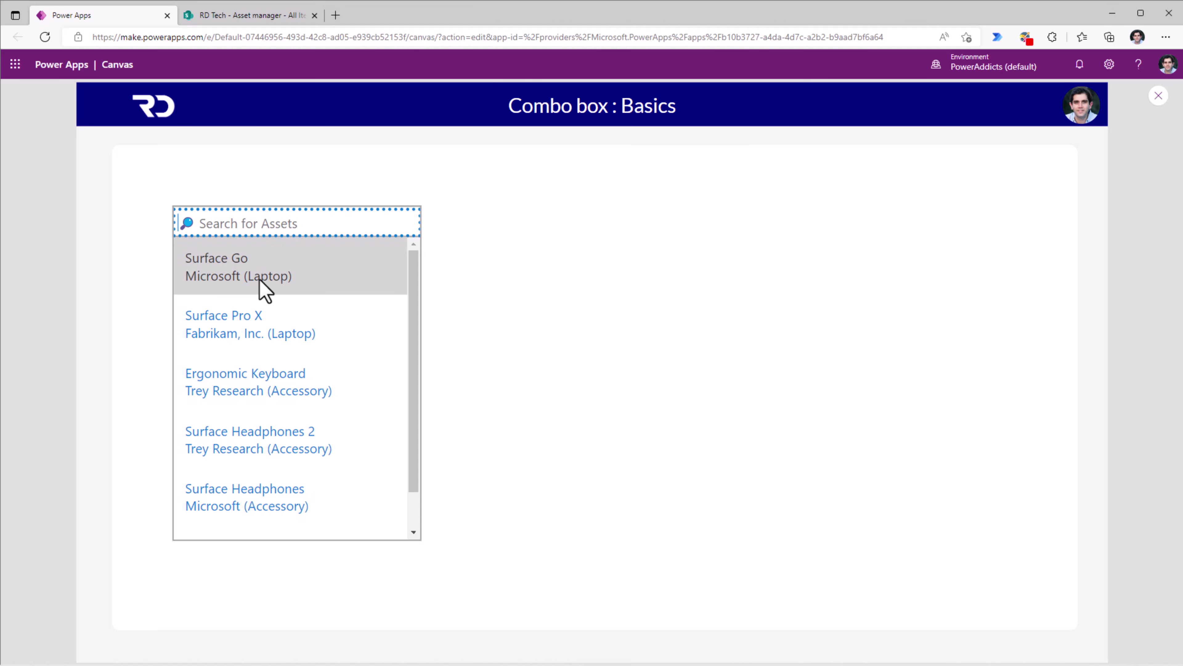
click(1159, 95)
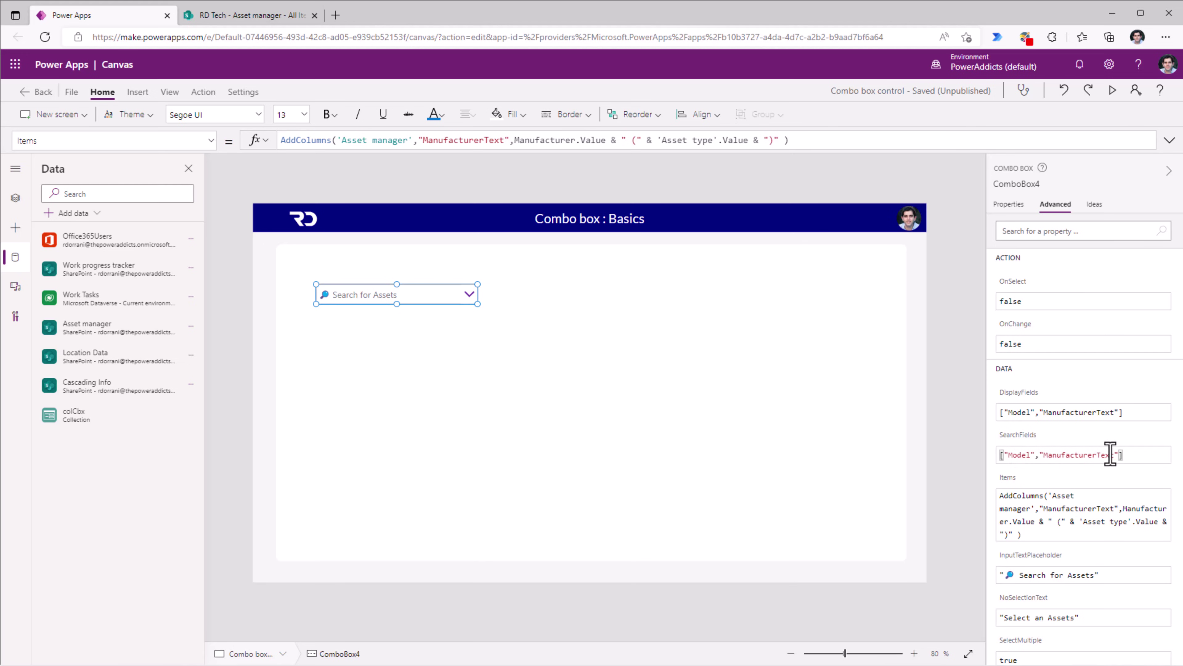
- Check the SharePoint list for another searchable column and extend the combo box's SearchFields to ["Model","ManufacturerText","Title"]
click(263, 18)
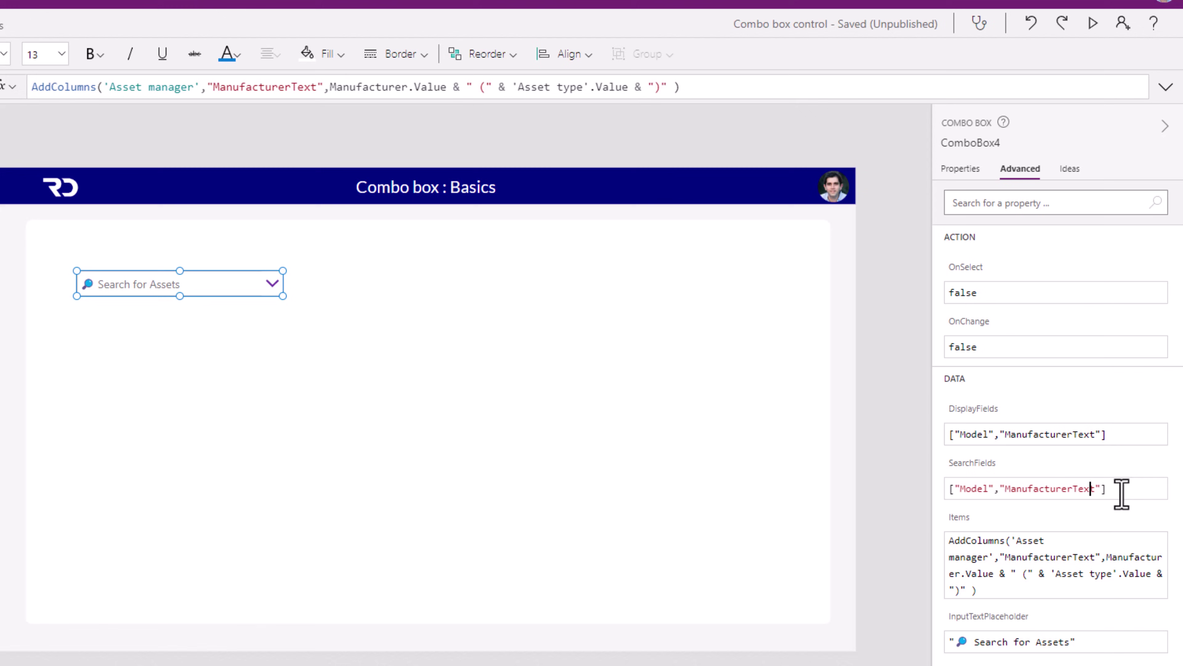
click(1105, 490)
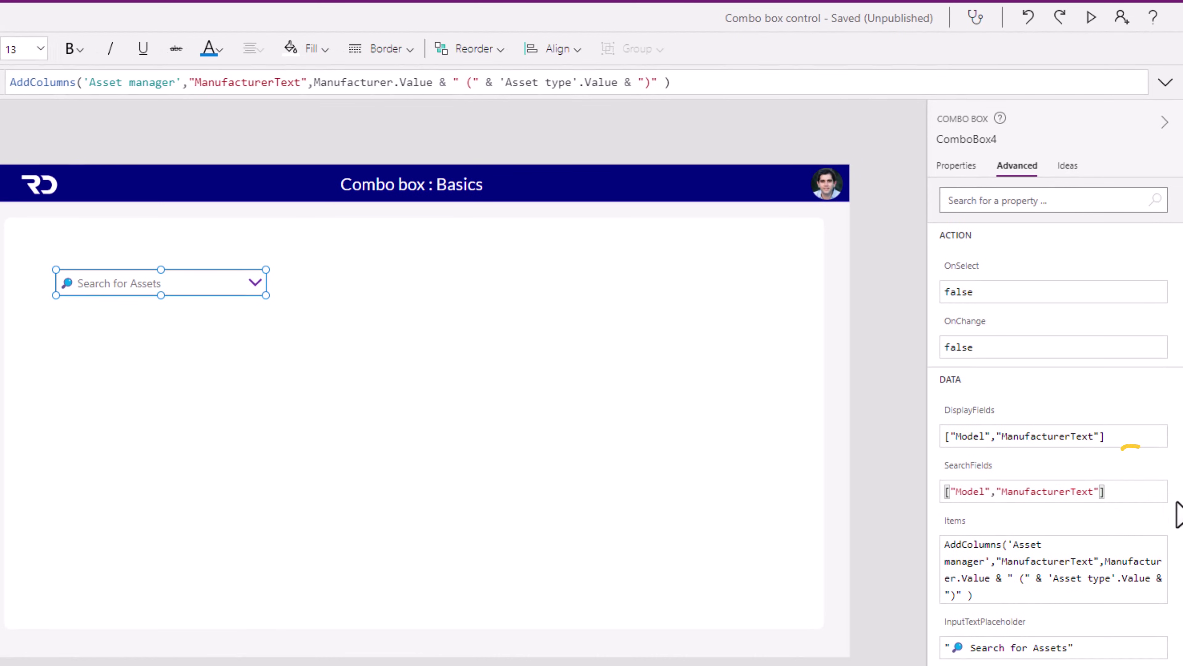
text(,"Title")
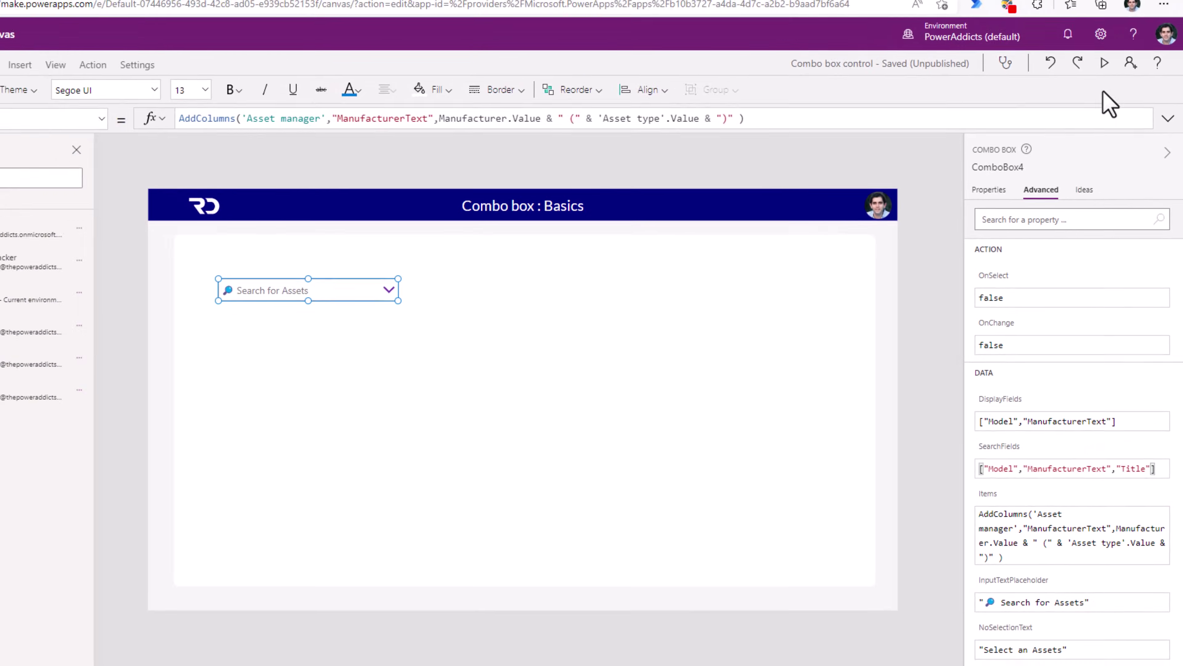
- Preview the app, look up an asset tag in the SharePoint list, and search the combo box for AC73
click(1090, 17)
click(421, 238)
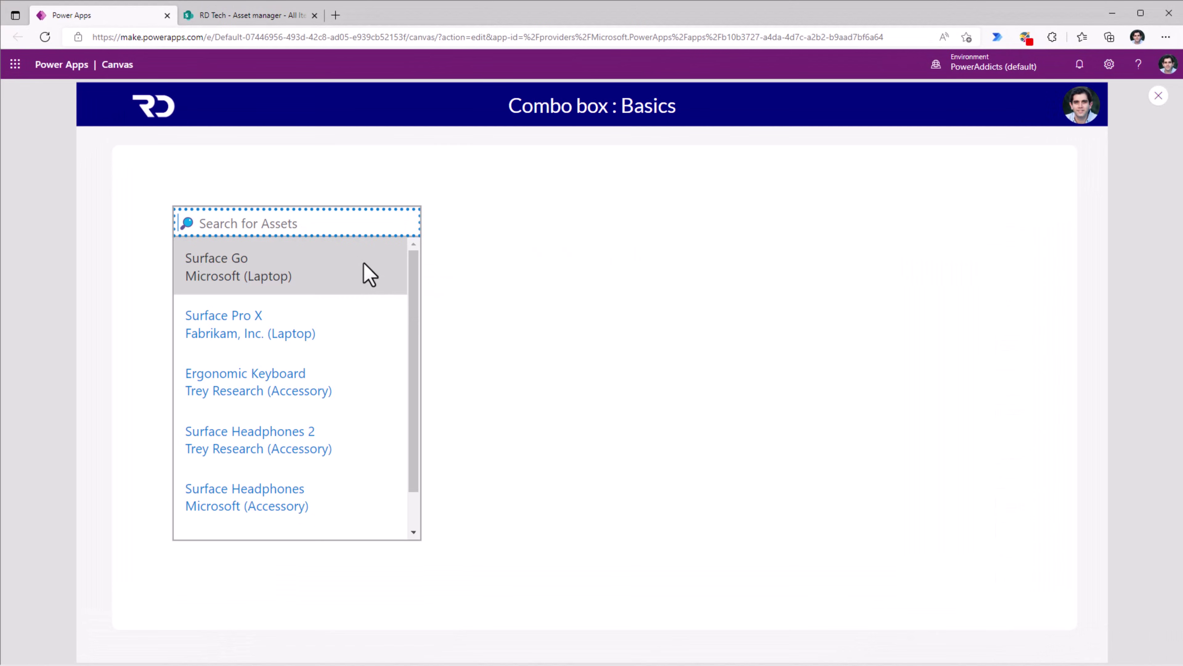
click(244, 16)
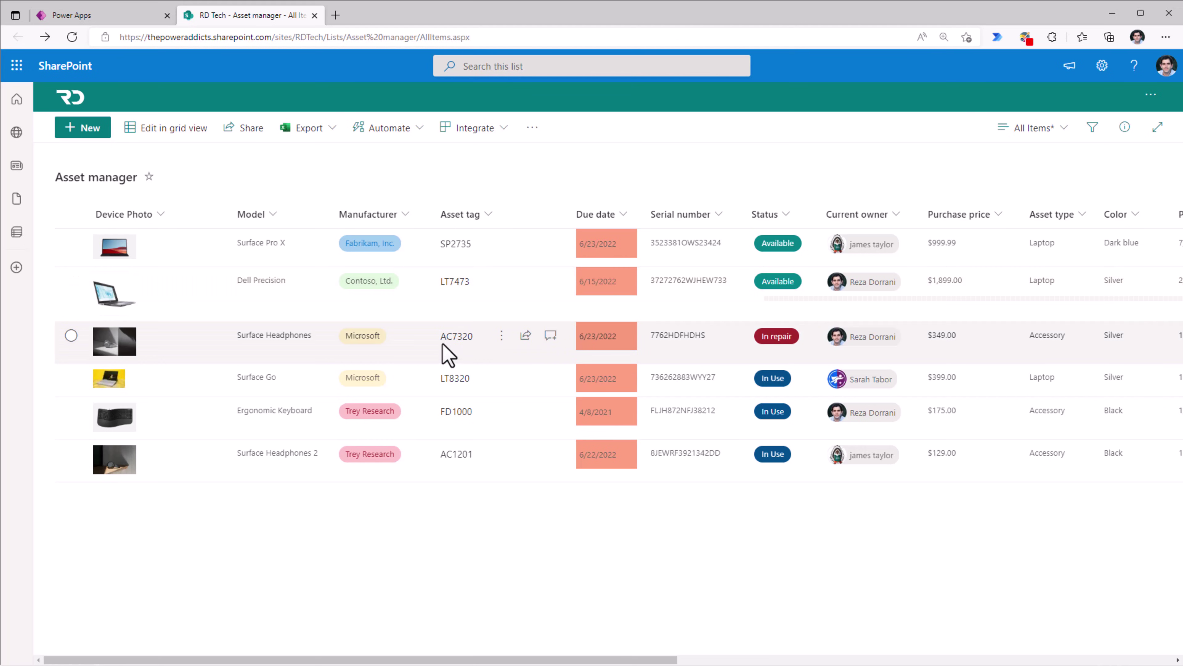
click(70, 15)
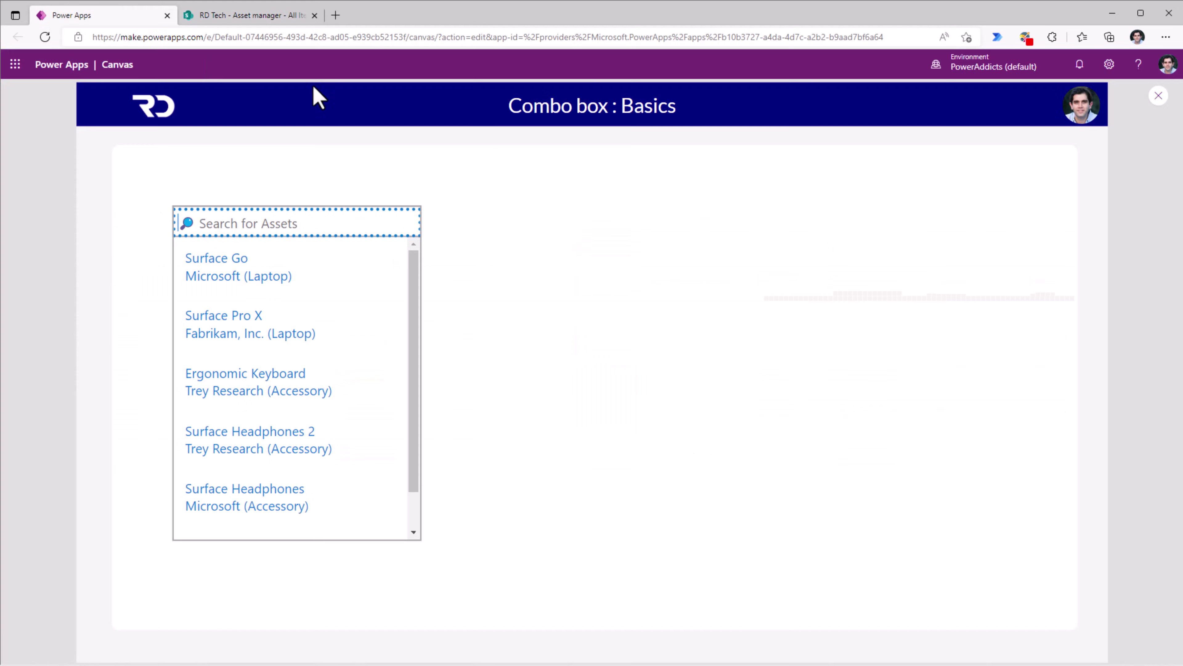
text(AC73)
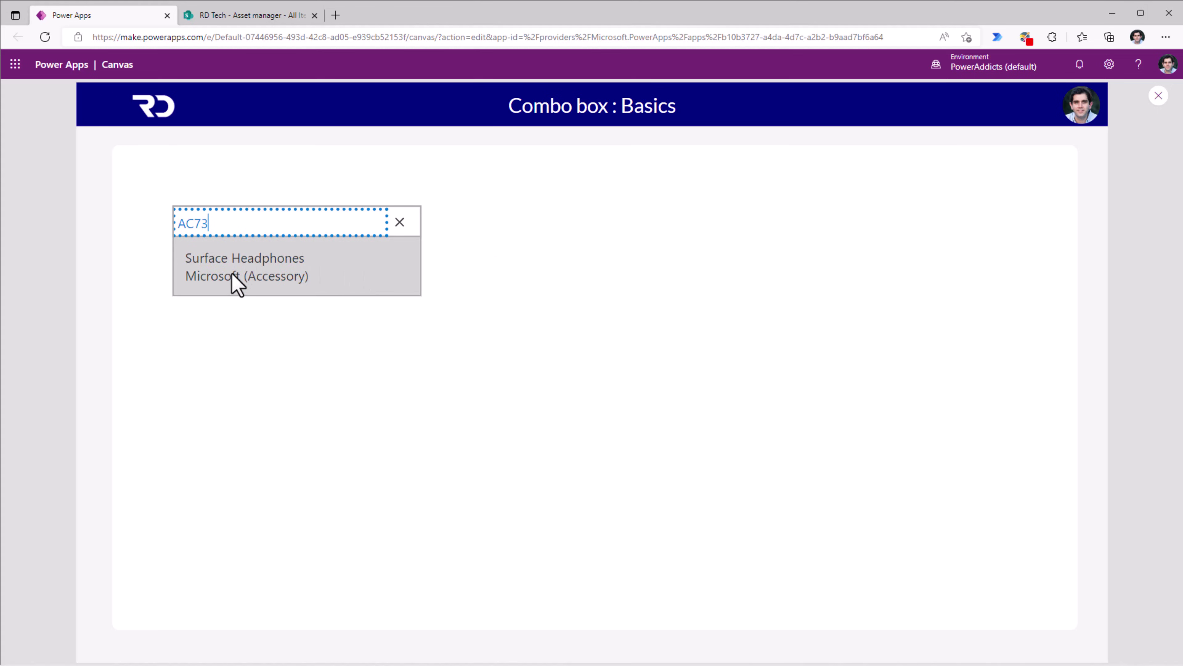
- Select Surface Headphones and Surface Pro X in the combo box and reopen its list to review the selected items
click(251, 271)
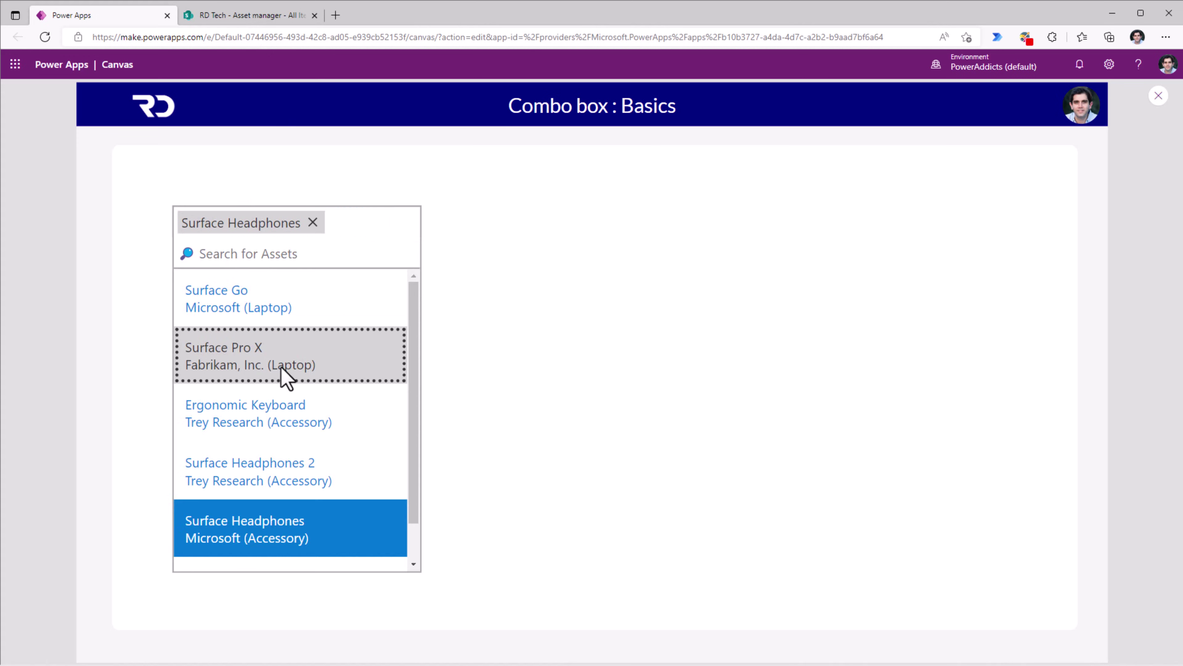
click(282, 368)
click(426, 353)
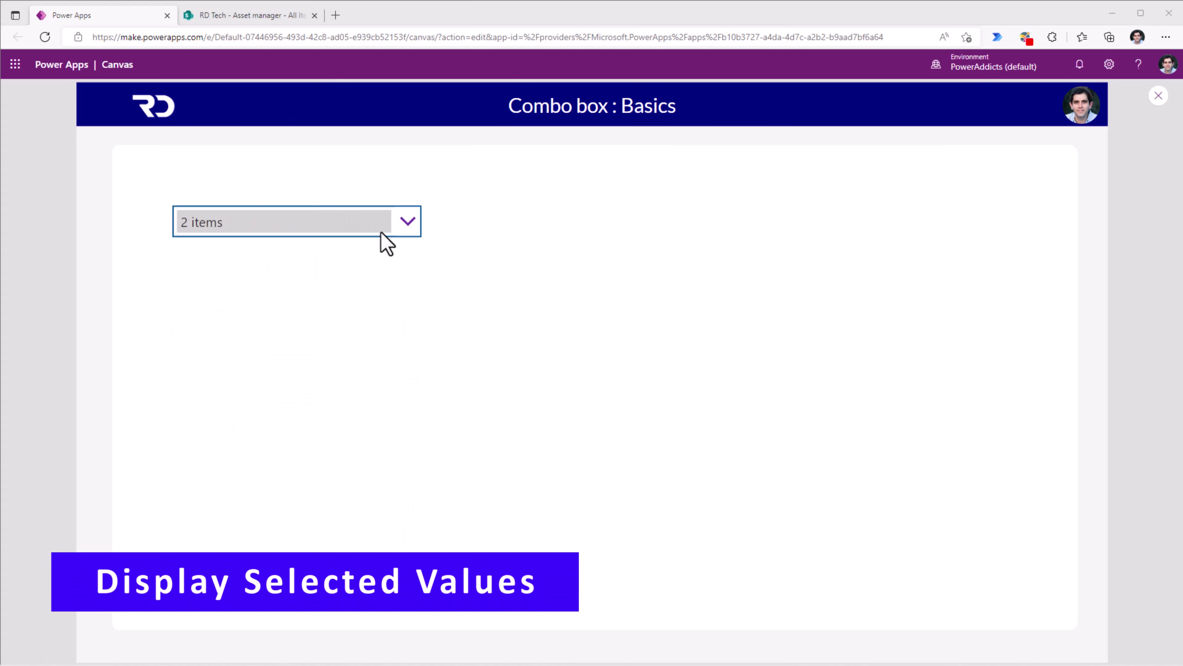
click(407, 233)
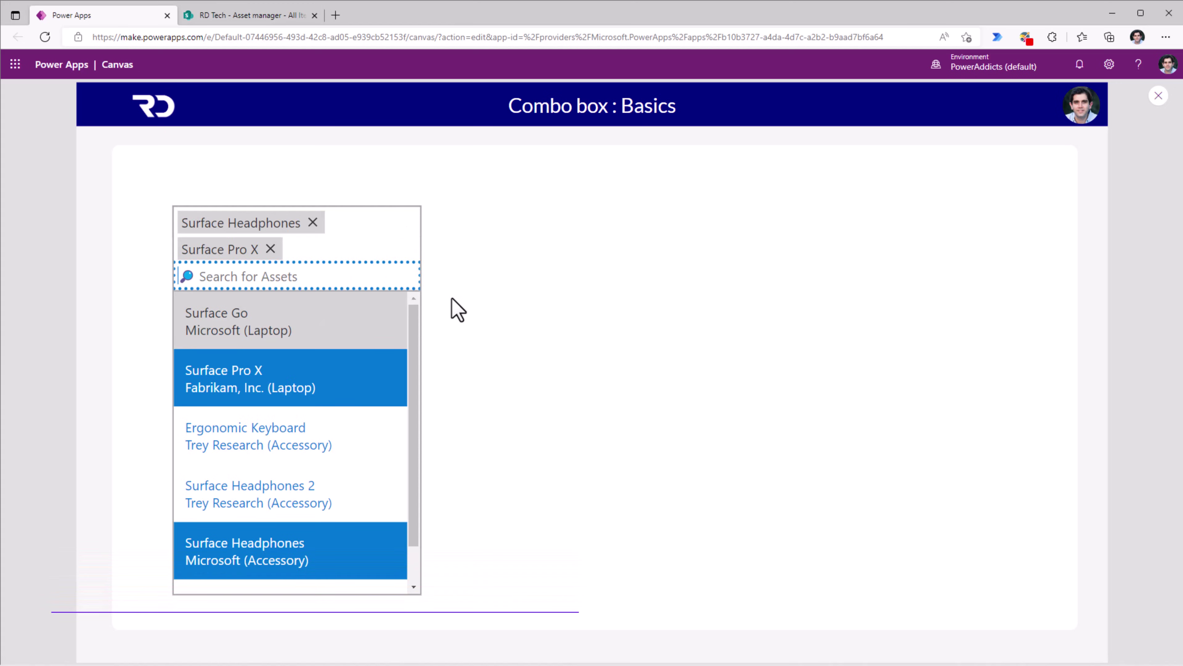
- Collapse and reopen the combo box to compare its collapsed display with the individual selected items, and close the preview
click(452, 309)
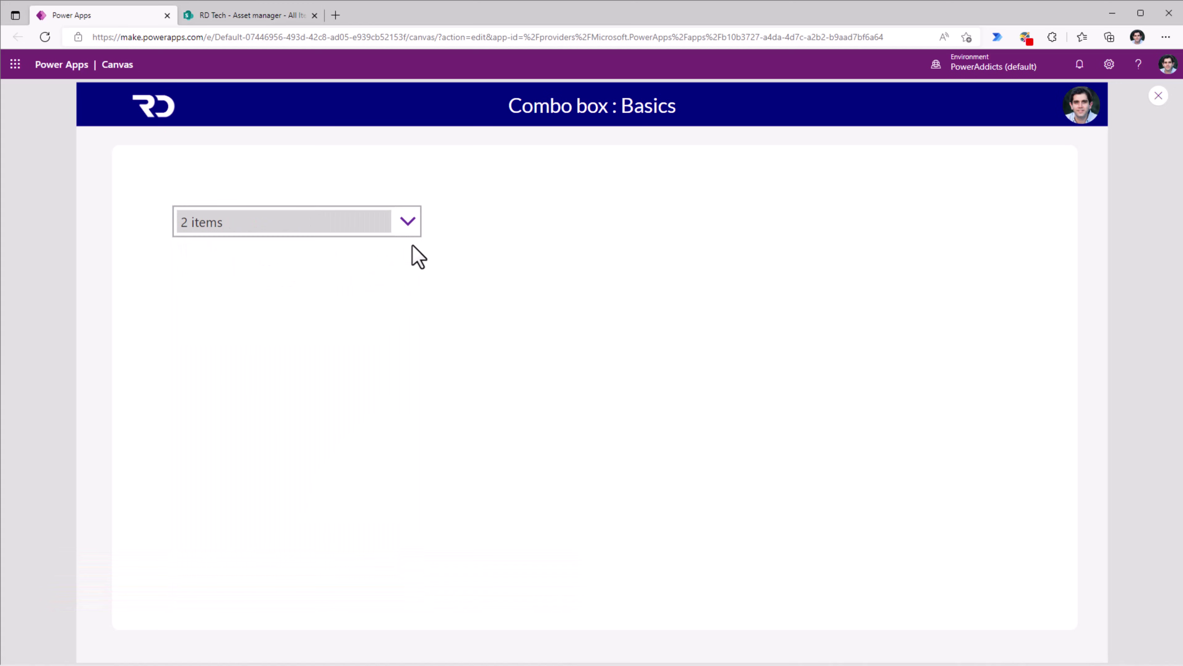
click(409, 225)
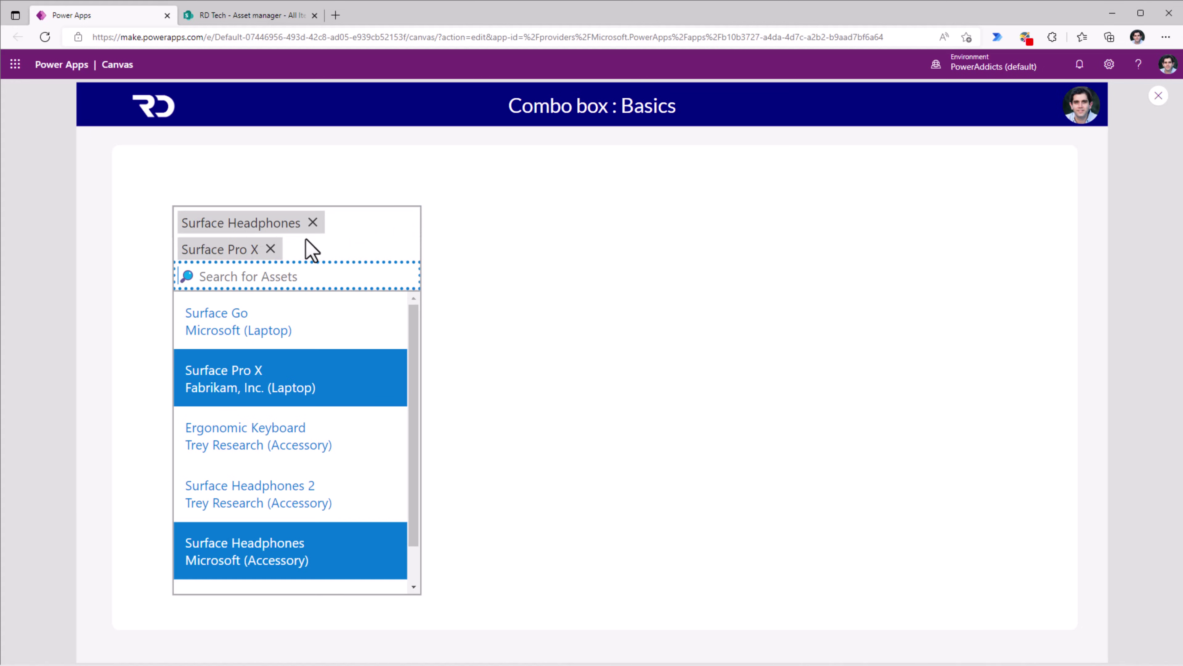
click(571, 240)
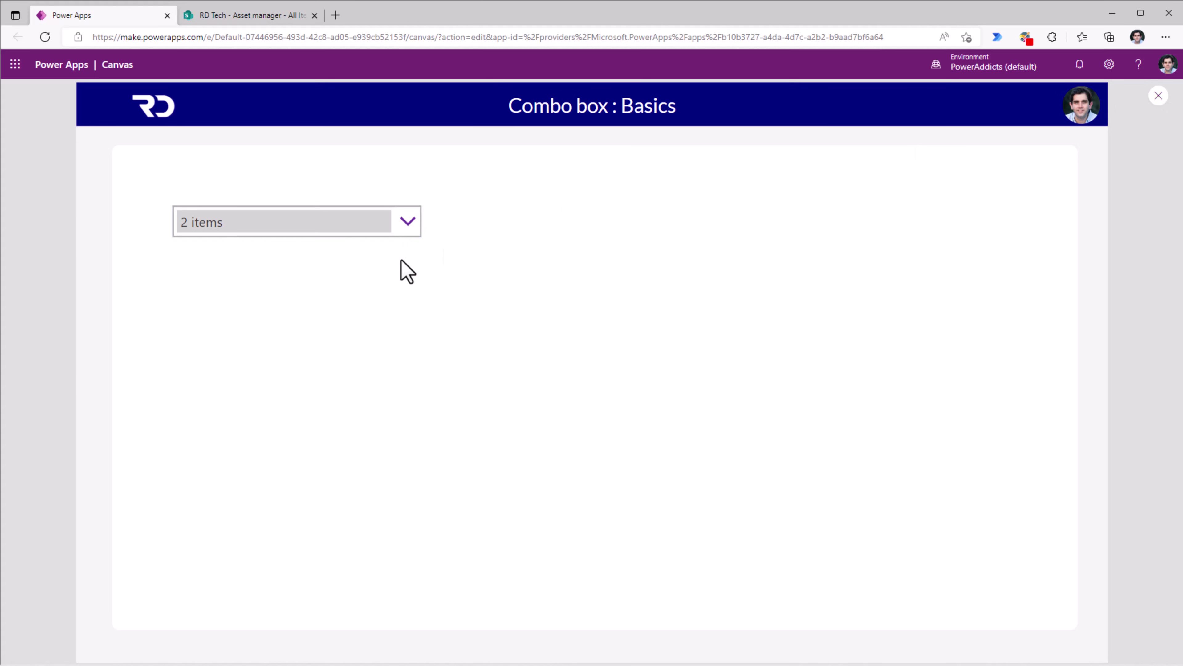
key(Escape)
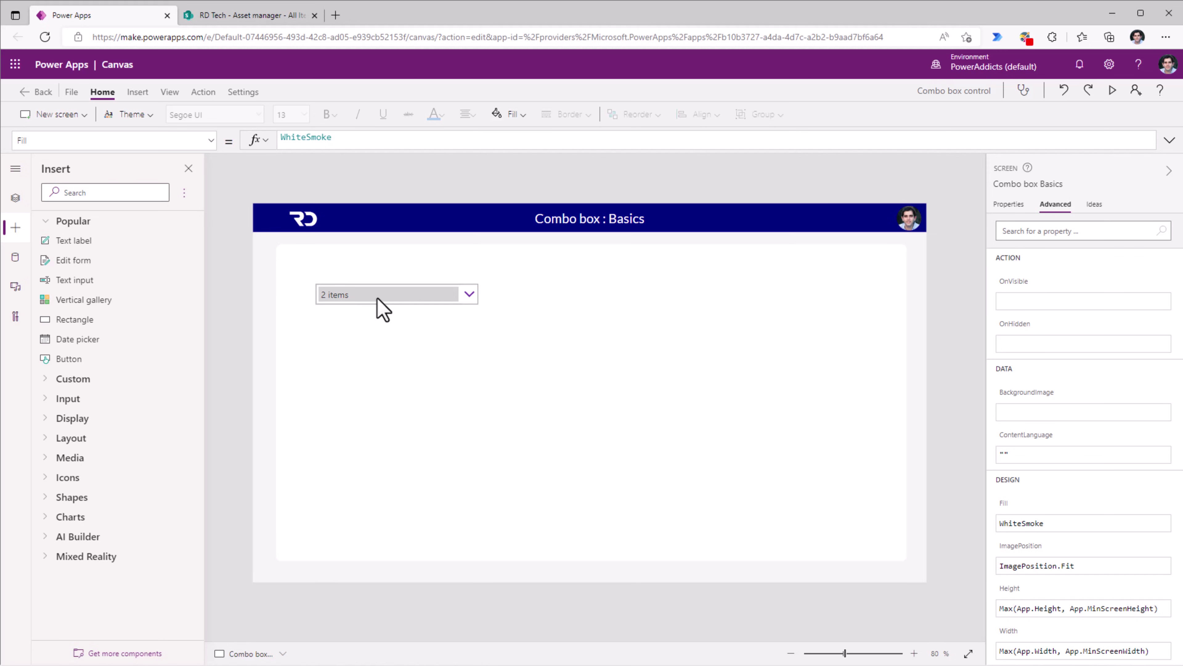
- Insert a text label about 516 wide and 34 high directly below the combo box and check the combo box's control name
click(75, 243)
drag(309, 239, 360, 325)
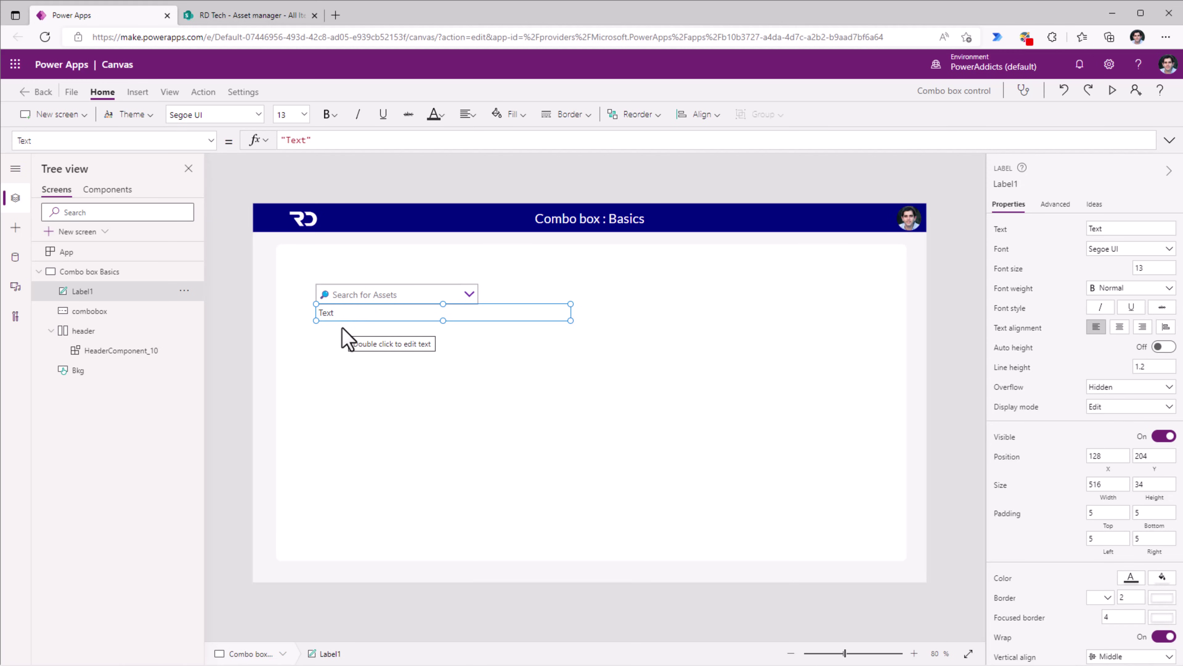
click(343, 292)
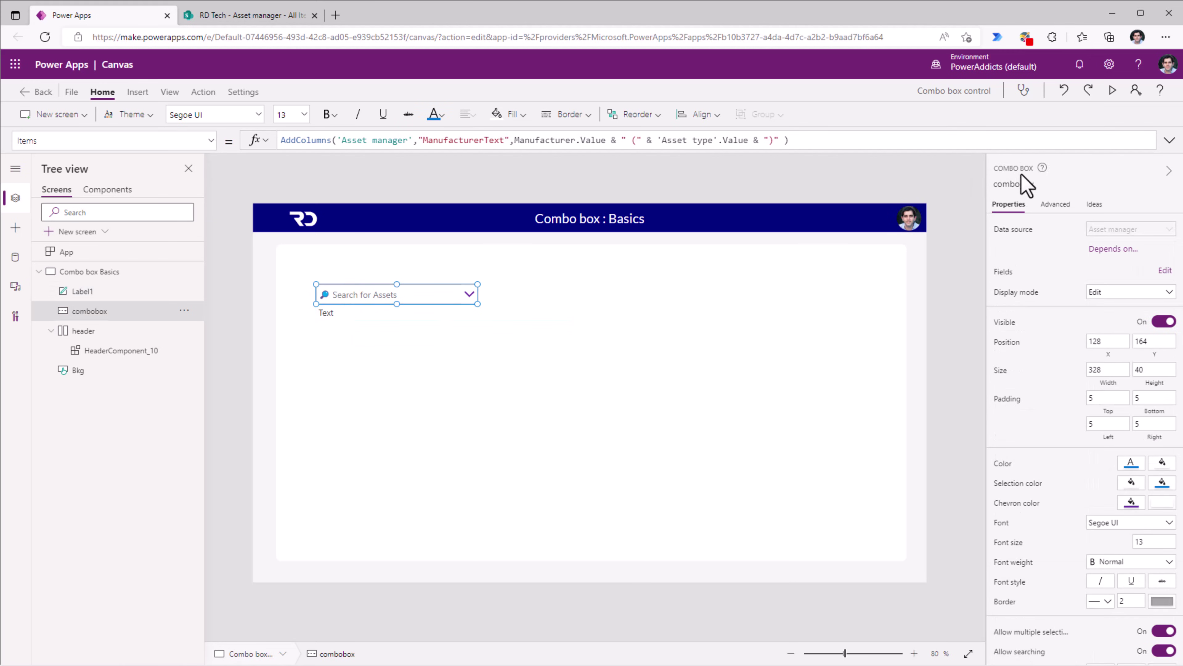
click(1020, 183)
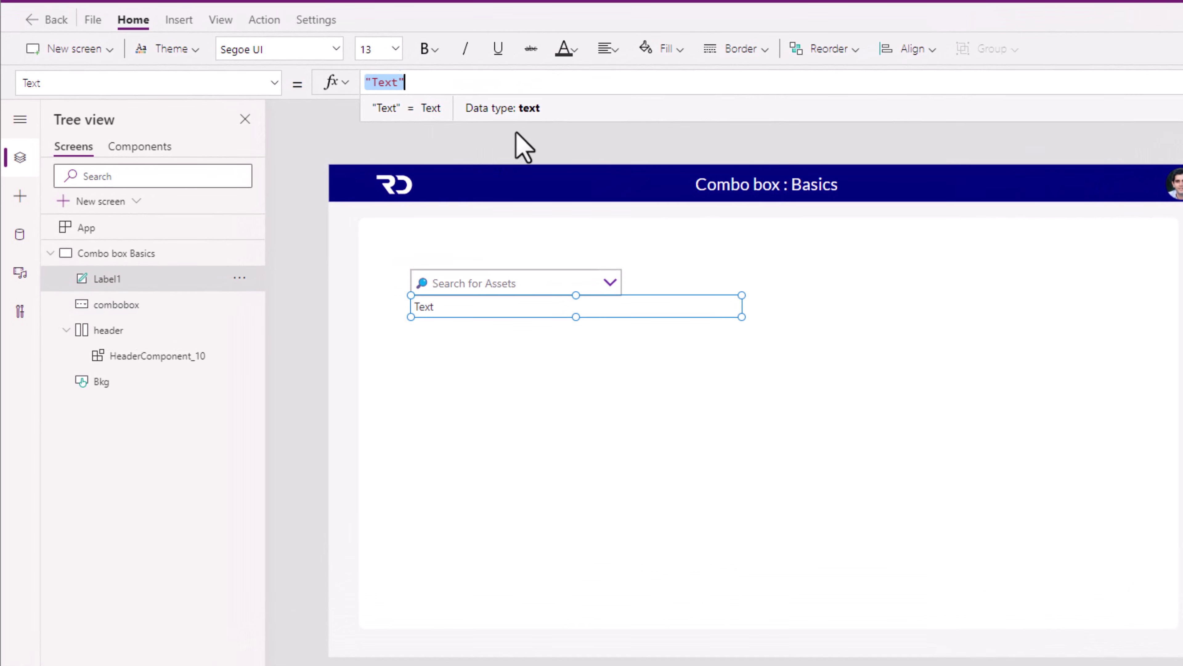
- Set the label's Text formula to combobox.SelectedItems
text(combobox)
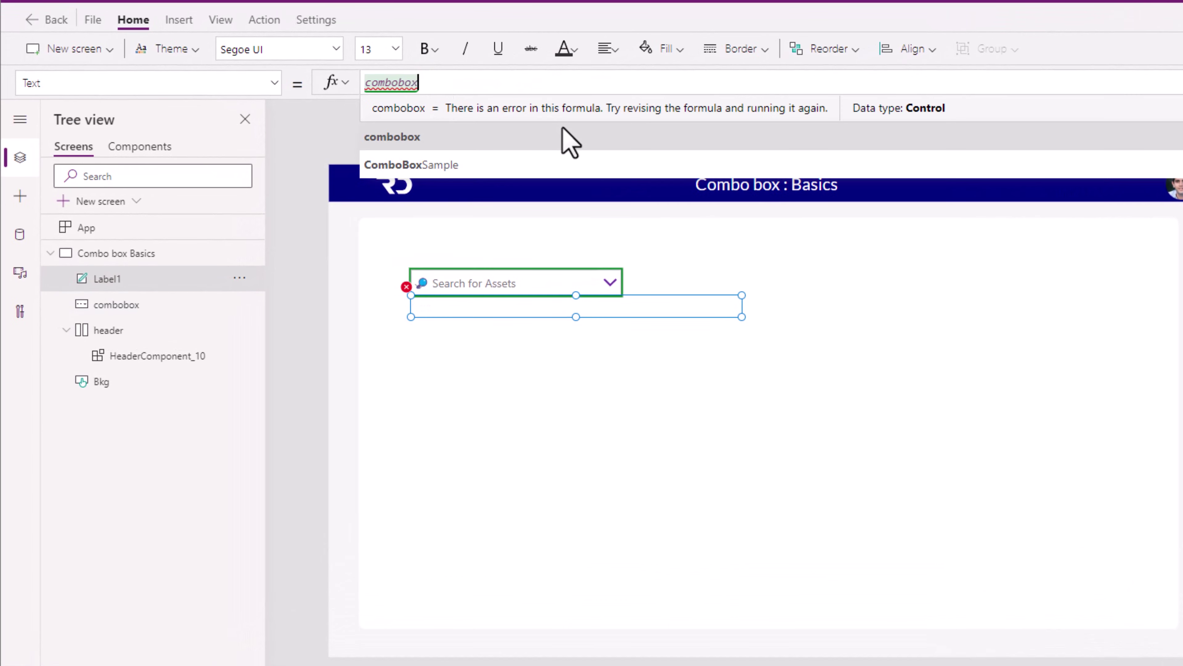
text(.Sel)
key(Tab)
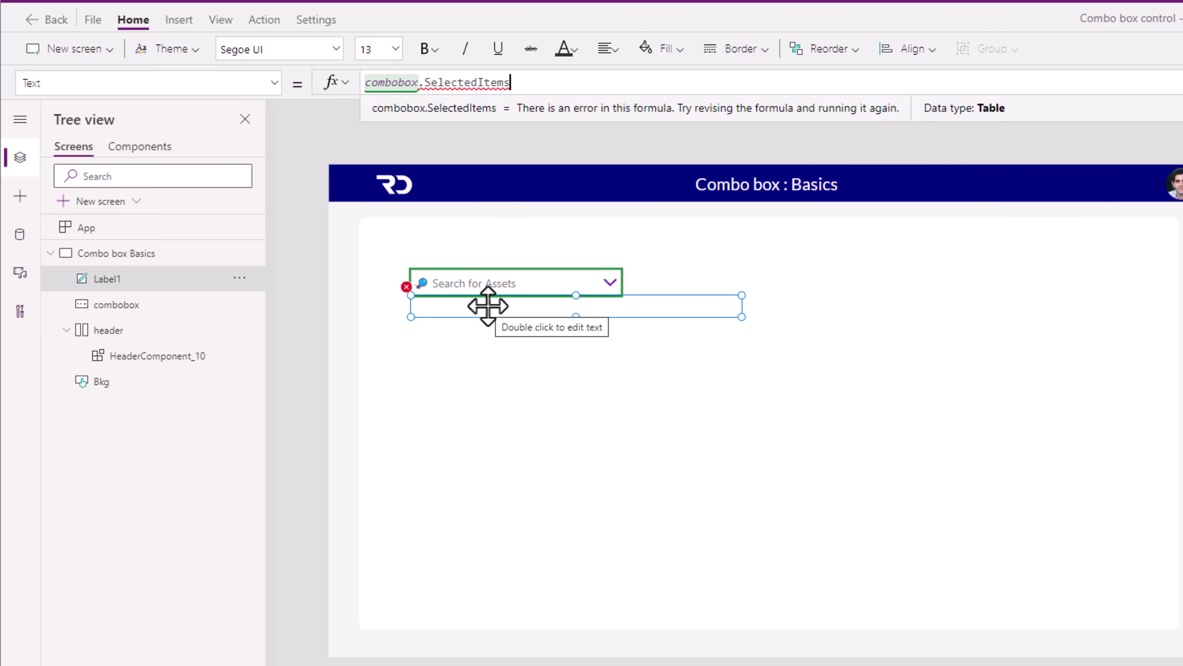
- Wrap the label's formula in Concat so it reads Concat(combobox.SelectedItems,Model,"; ")
double_click(372, 82)
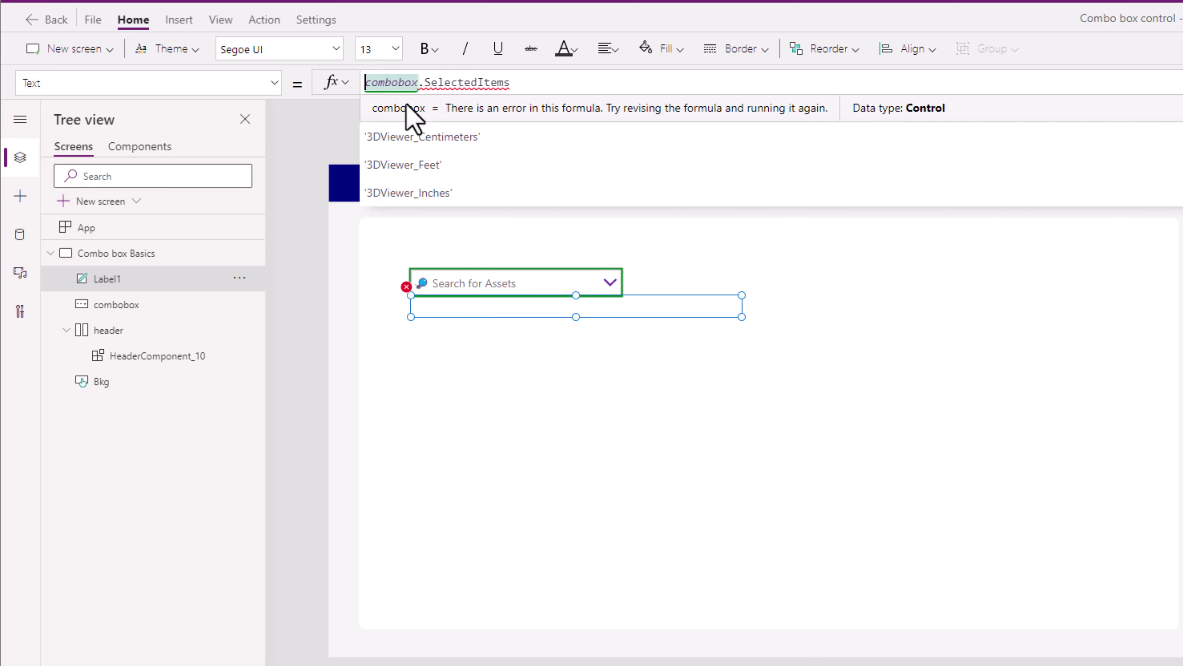
text(Concat()
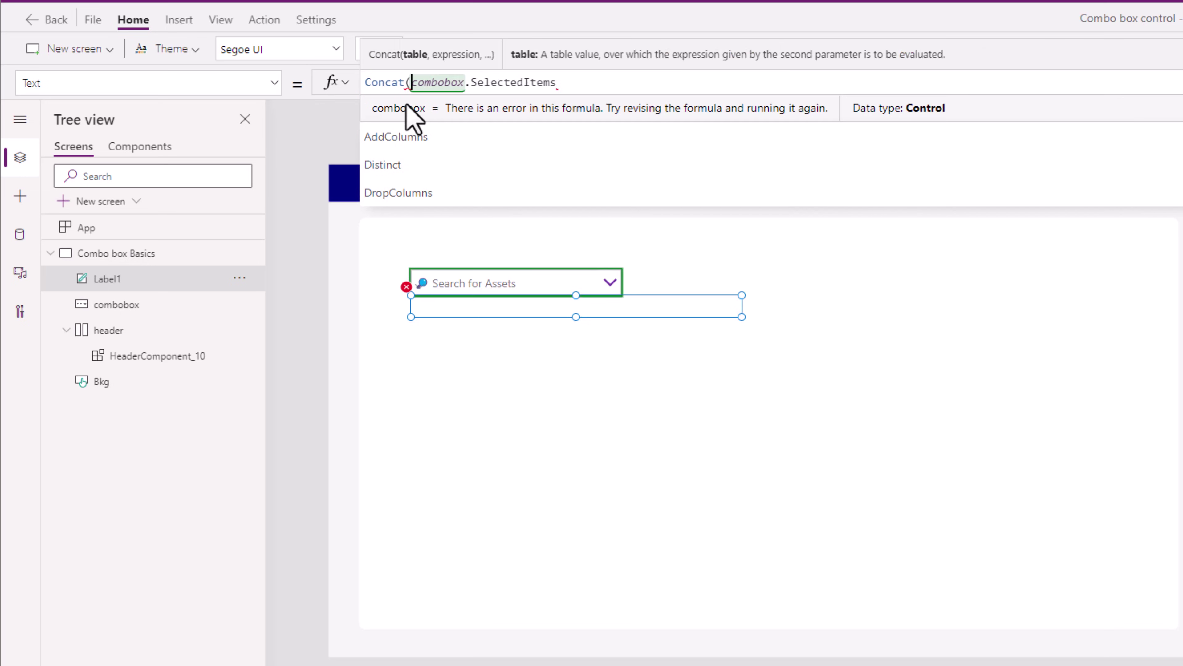
click(573, 82)
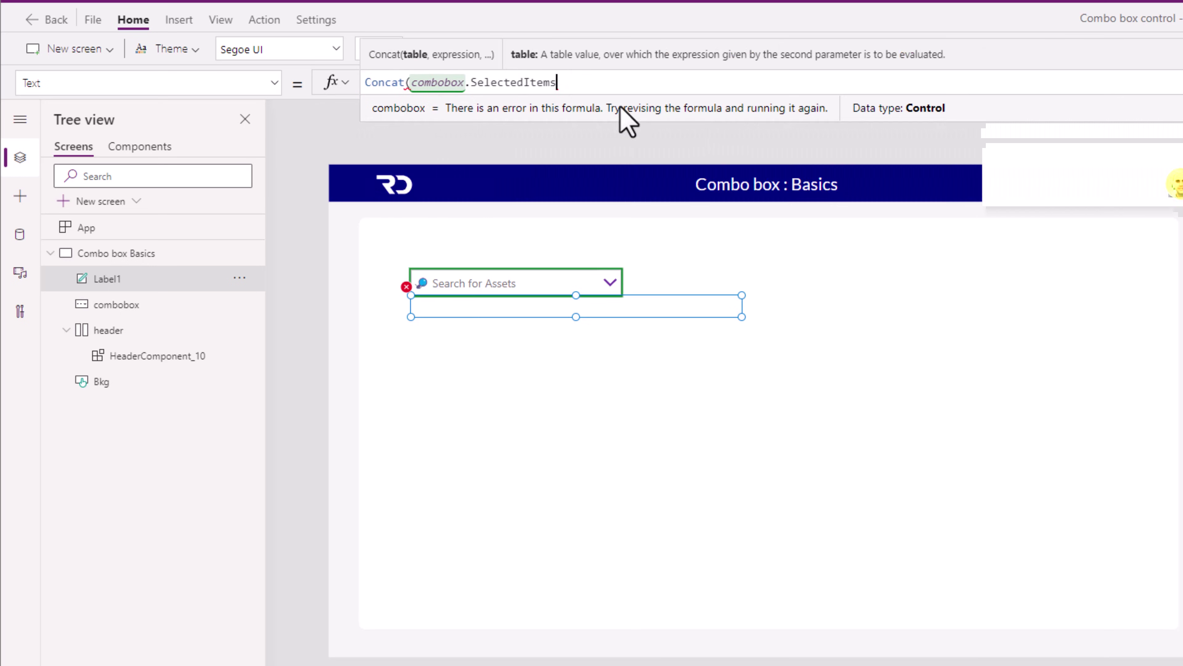
text(,)
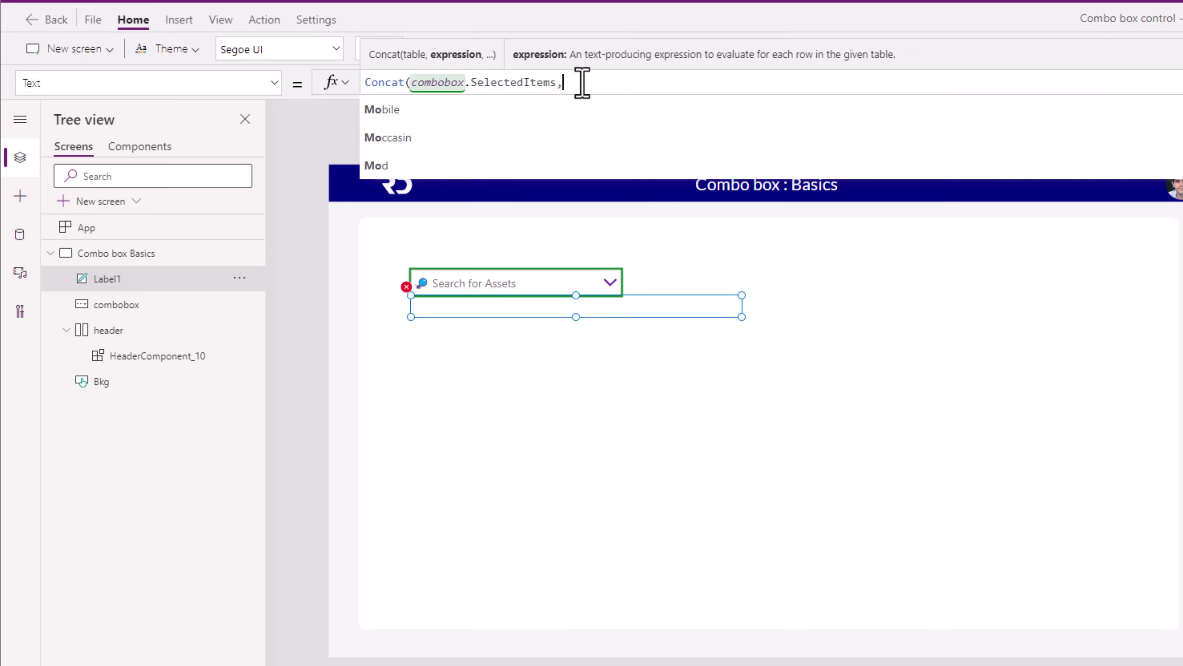
key(Down)
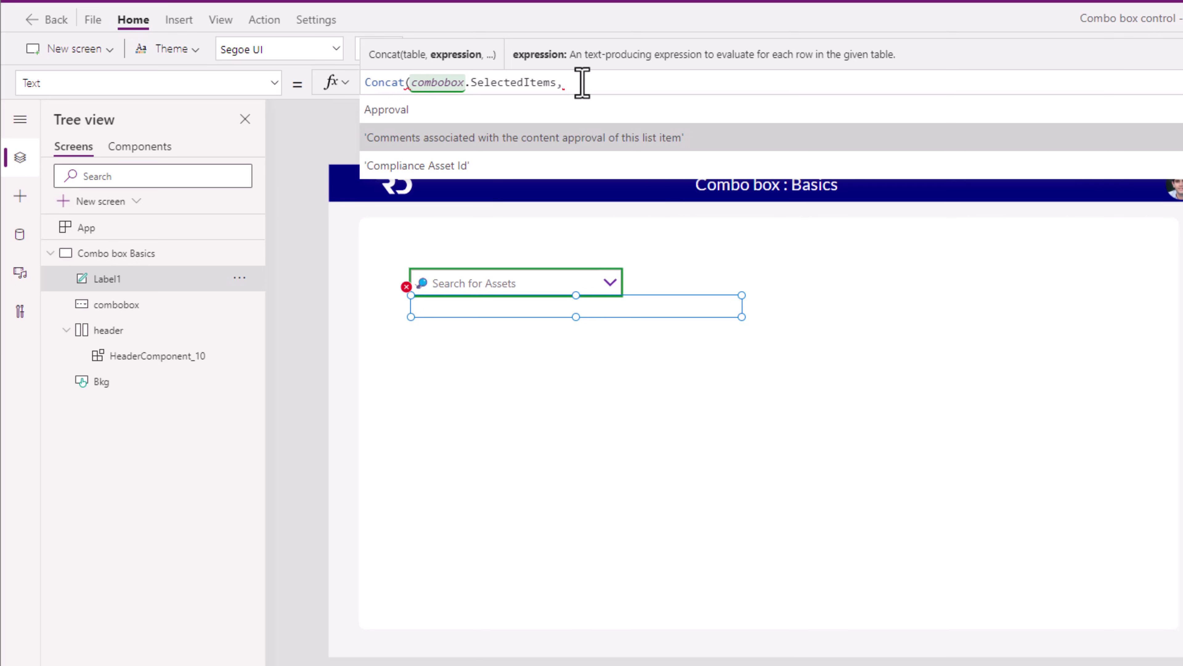
text(Model,")
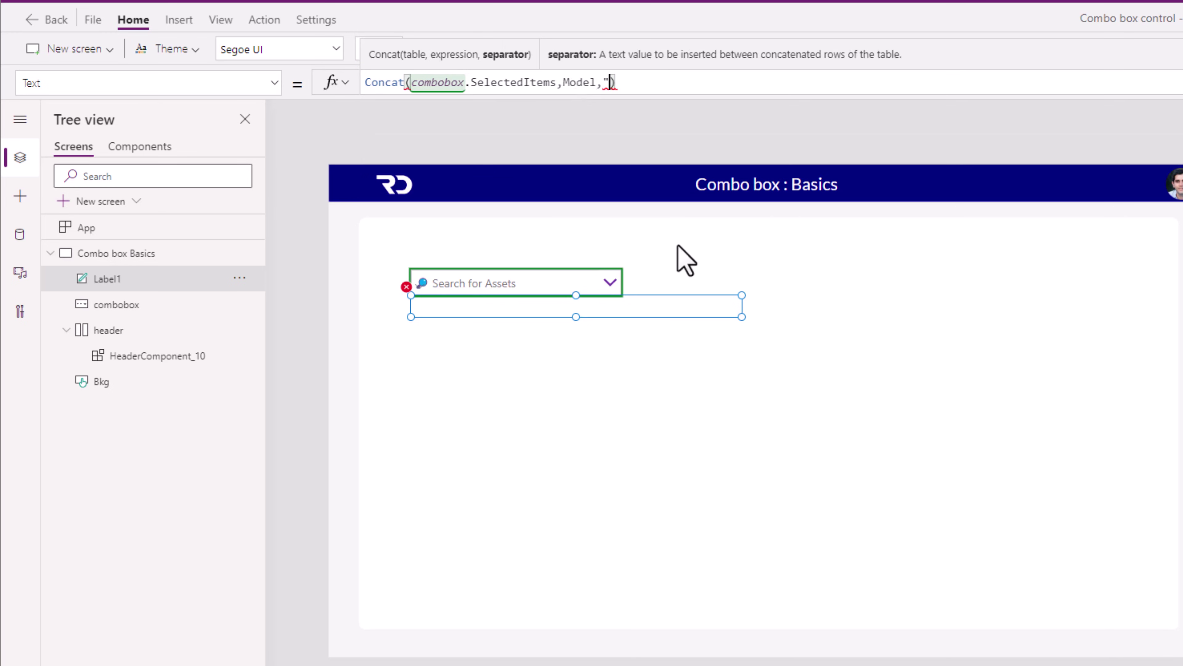
text(; ")
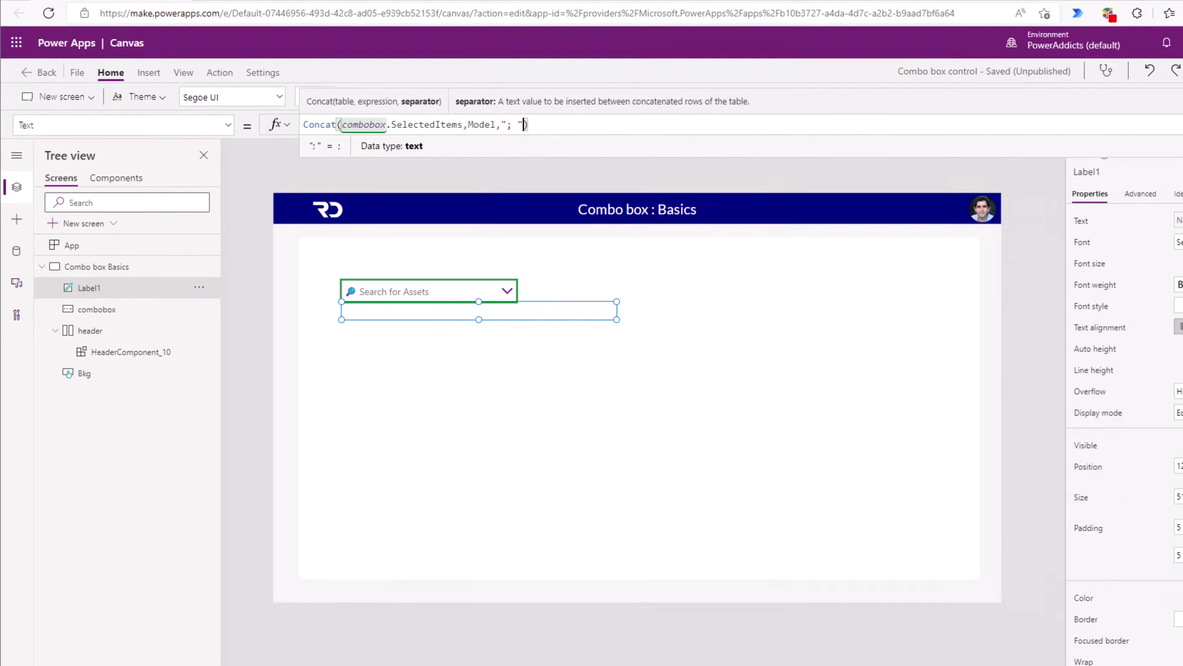
- Preview the app, select Surface Go, Ergonomic Keyboard and Surface Headphones 2 in the combo box, check the label, and close the preview
key(F5)
click(380, 236)
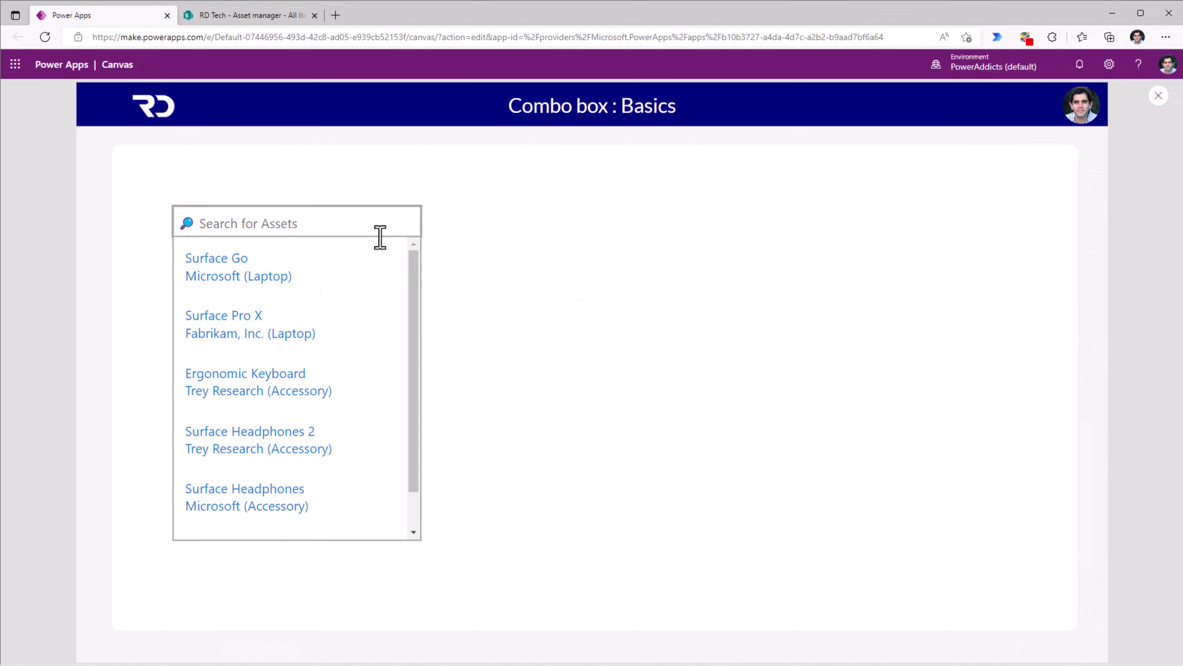
click(298, 275)
click(308, 417)
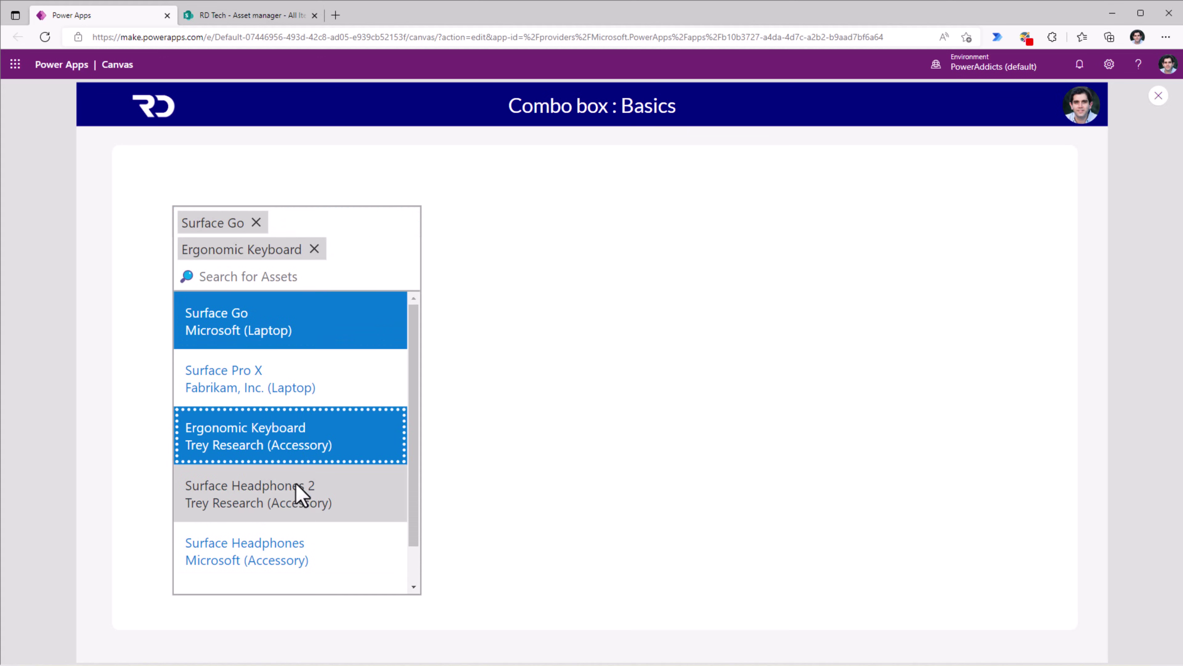
click(298, 495)
click(520, 383)
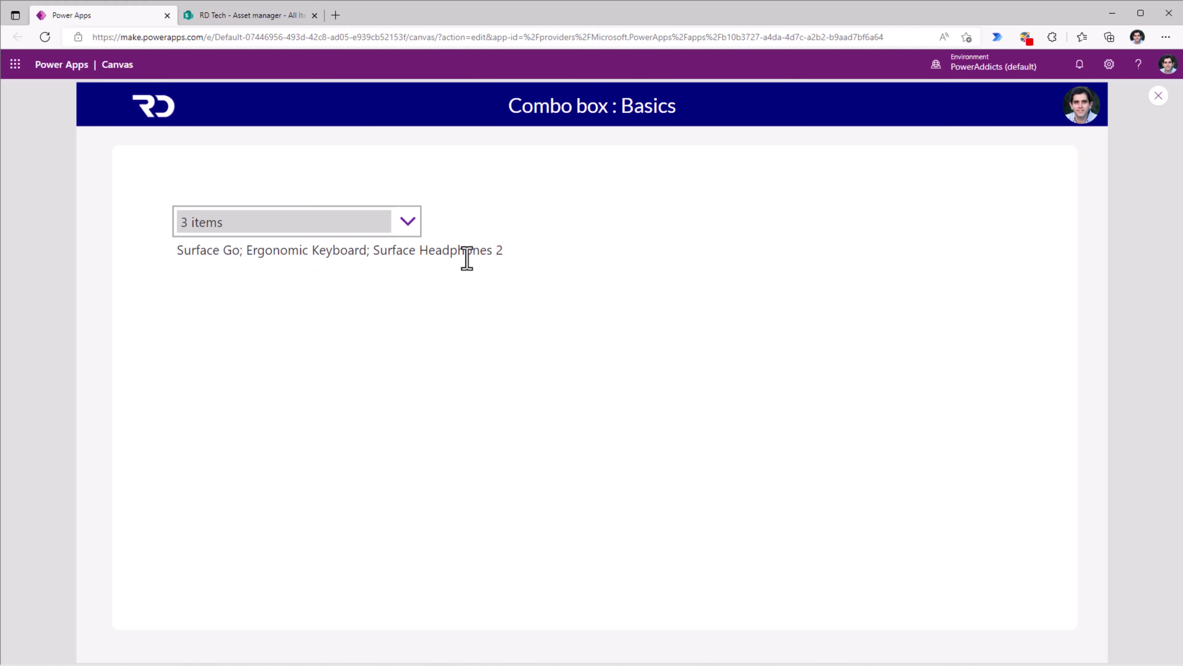
click(1159, 96)
- Widen the label to about 846 and extend its Concat expression to Model & " " & 'Asset type'.Value
click(729, 315)
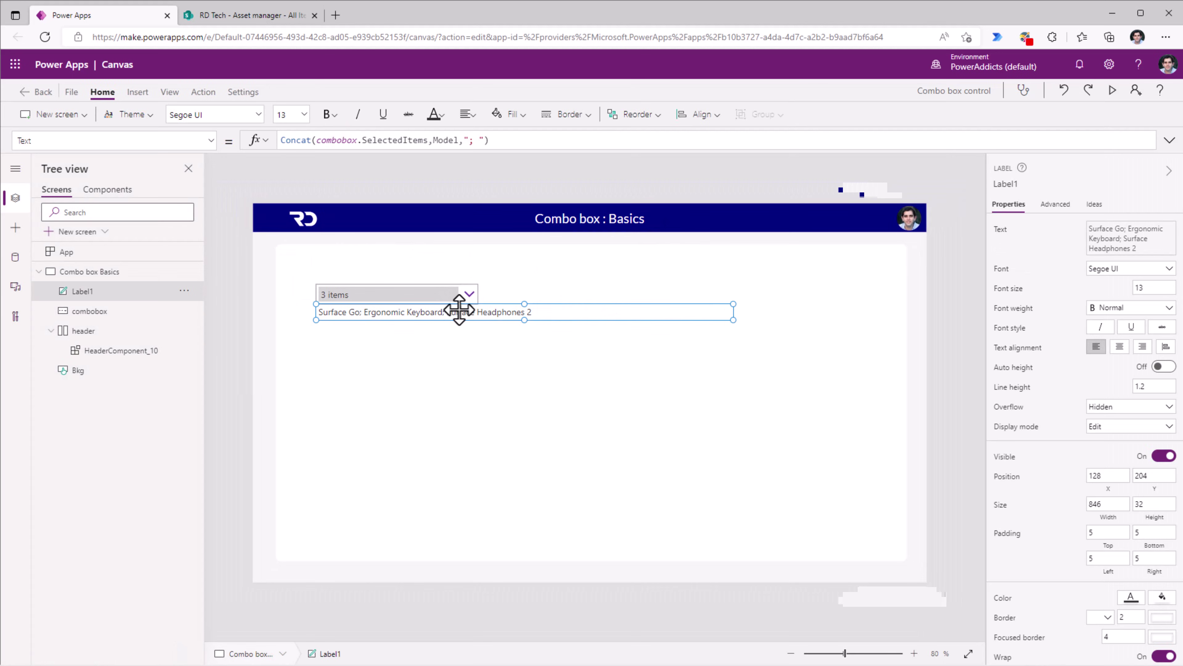
click(451, 140)
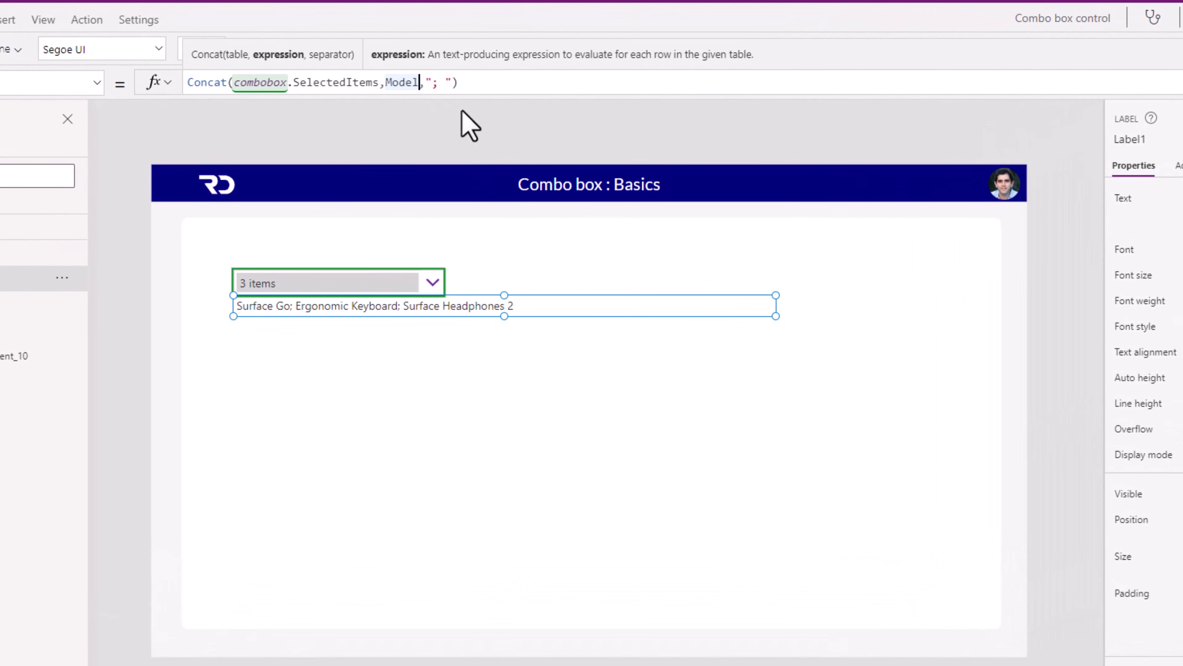
text(& )
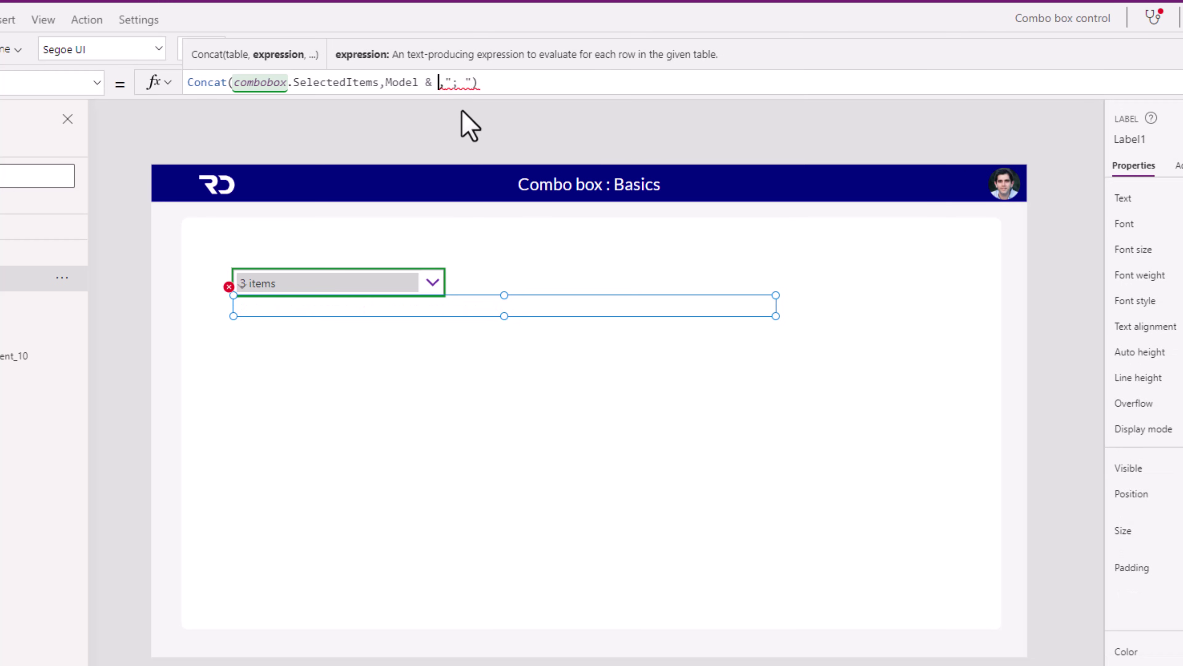
text(" " & ASSET)
key(Down)
key(Tab)
text(.Value)
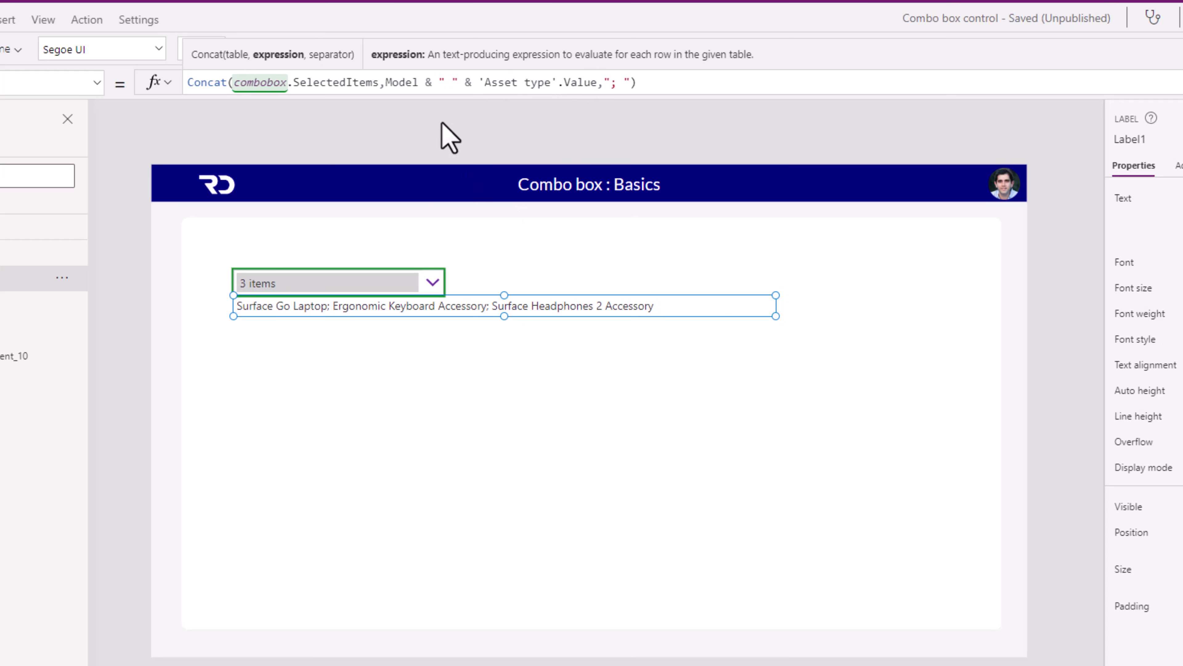
- Change the text between model and asset type to " - " and check the label in the app preview
click(449, 82)
text(-)
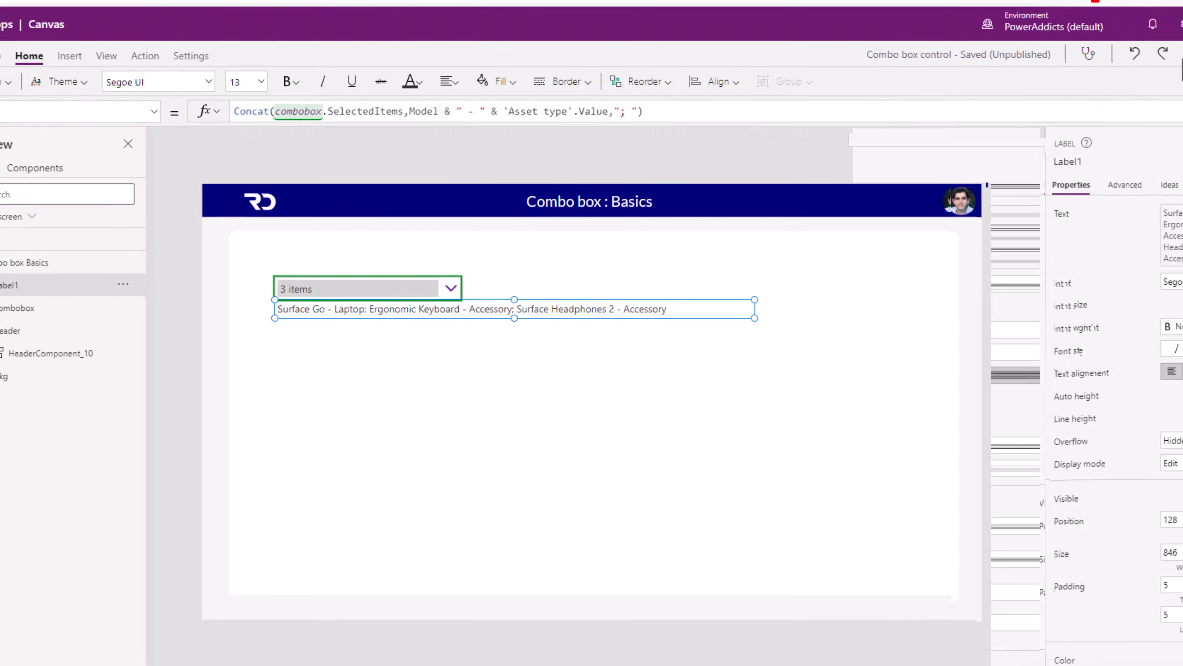
key(F5)
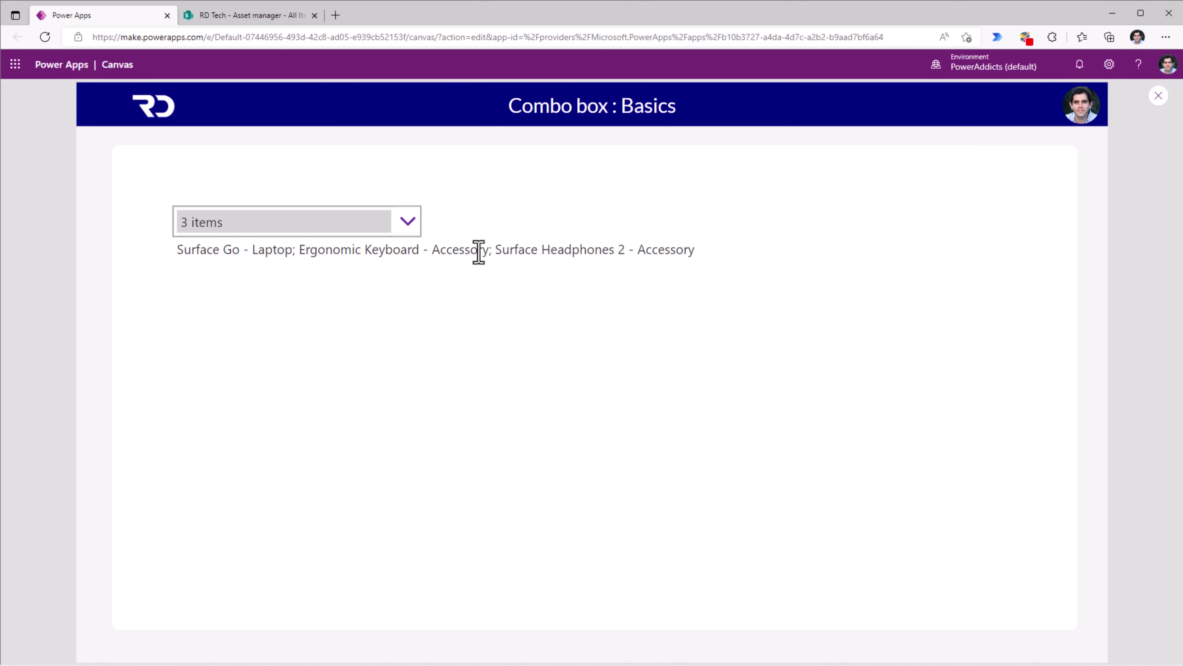
key(Escape)
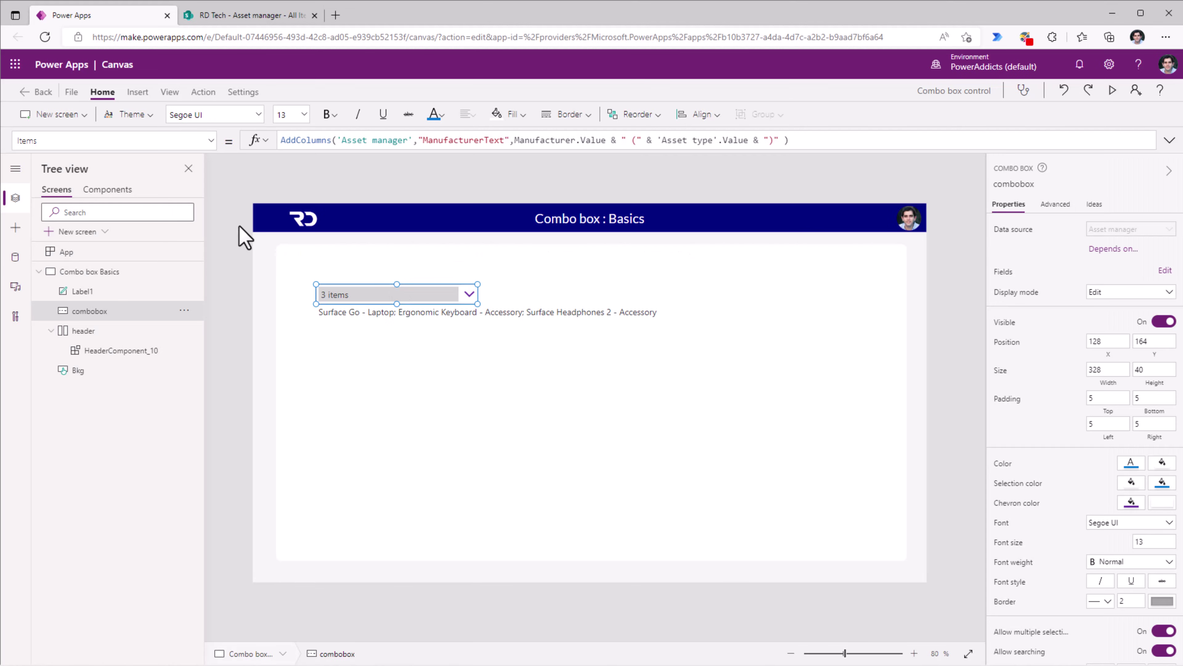
- Show the combo box's Width property in the formula bar and widen the control to about 338
click(52, 140)
text(Width)
key(Return)
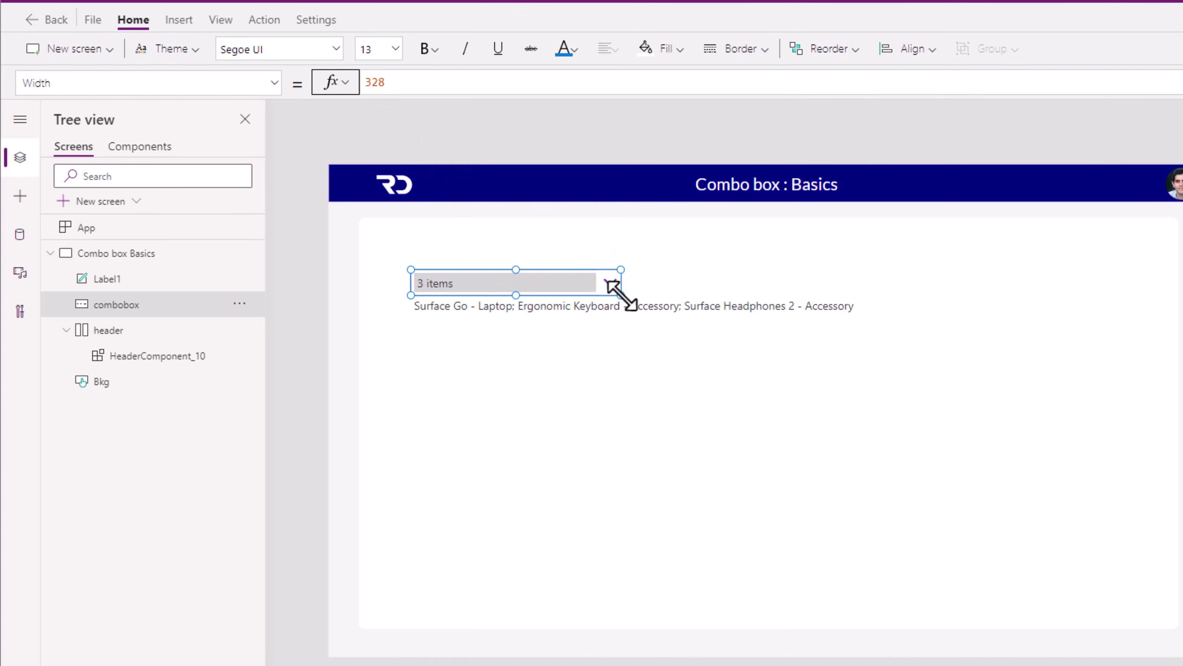
mouse_move(613, 296)
mouse_down()
mouse_move(563, 298)
mouse_move(629, 300)
mouse_up()
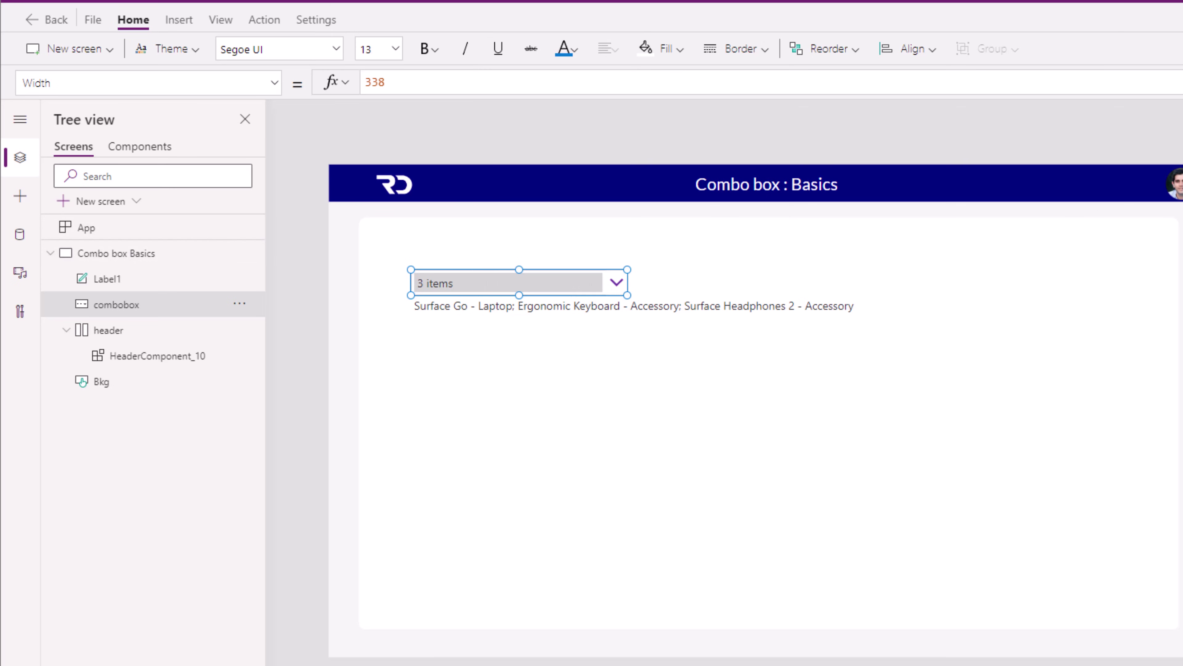
- Set the combo box's Width formula to CountRows(Self.SelectedItems)*170
triple_click(517, 82)
text(cou)
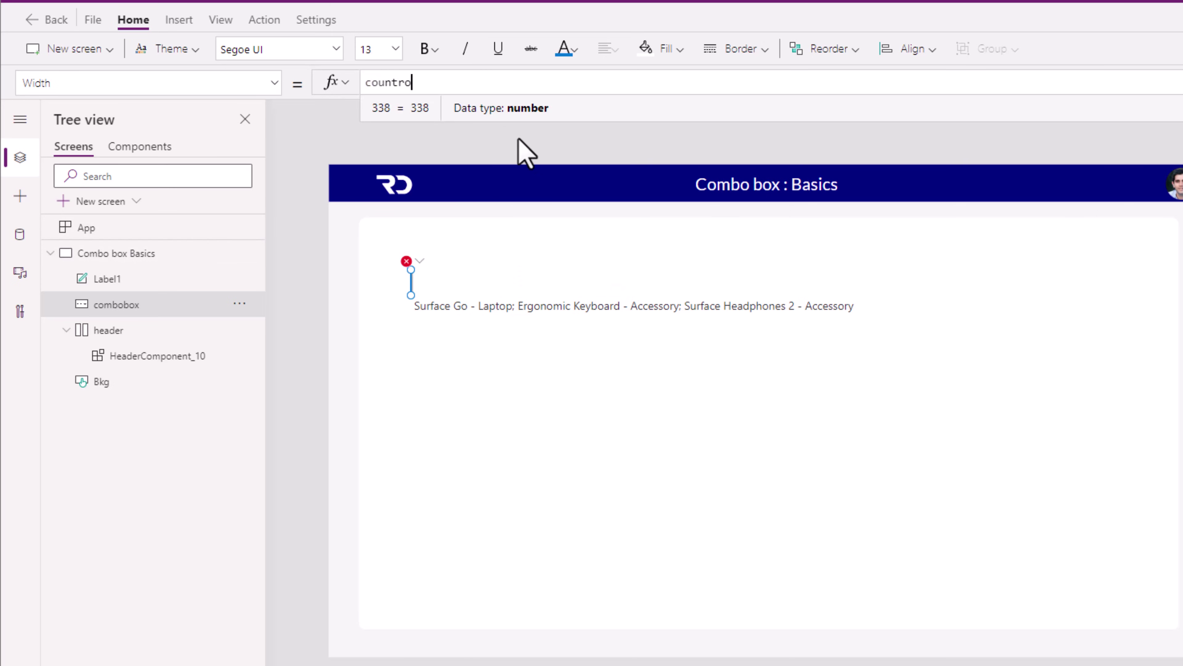
text(ntro)
key(Tab)
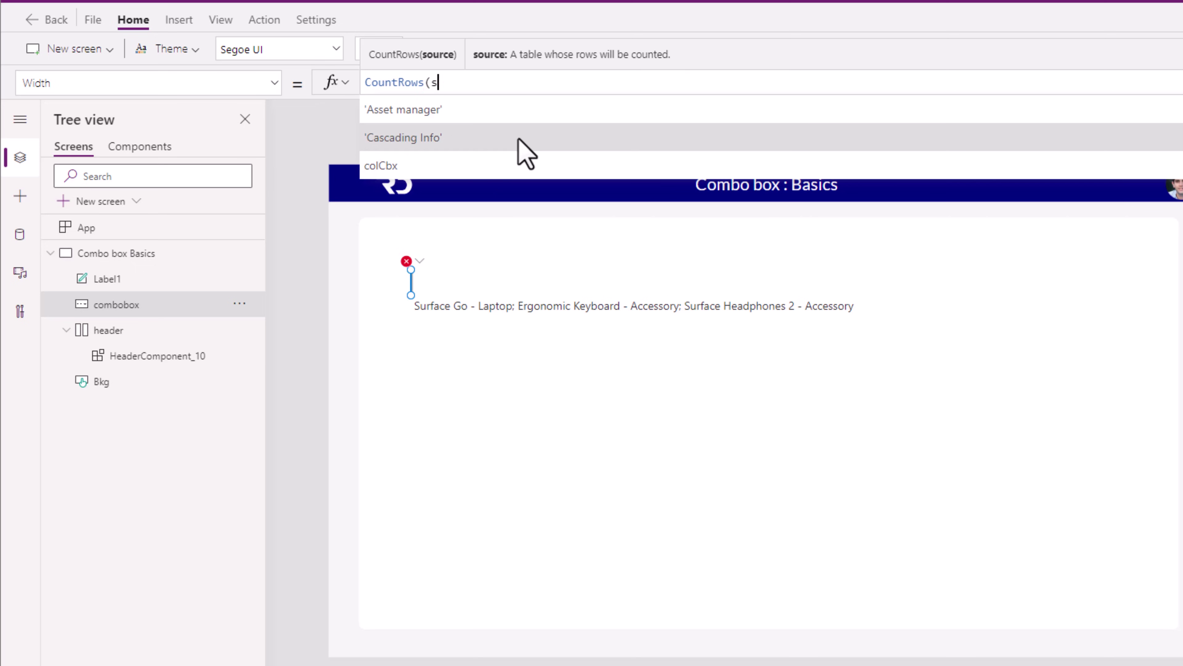
text(s(Self.)
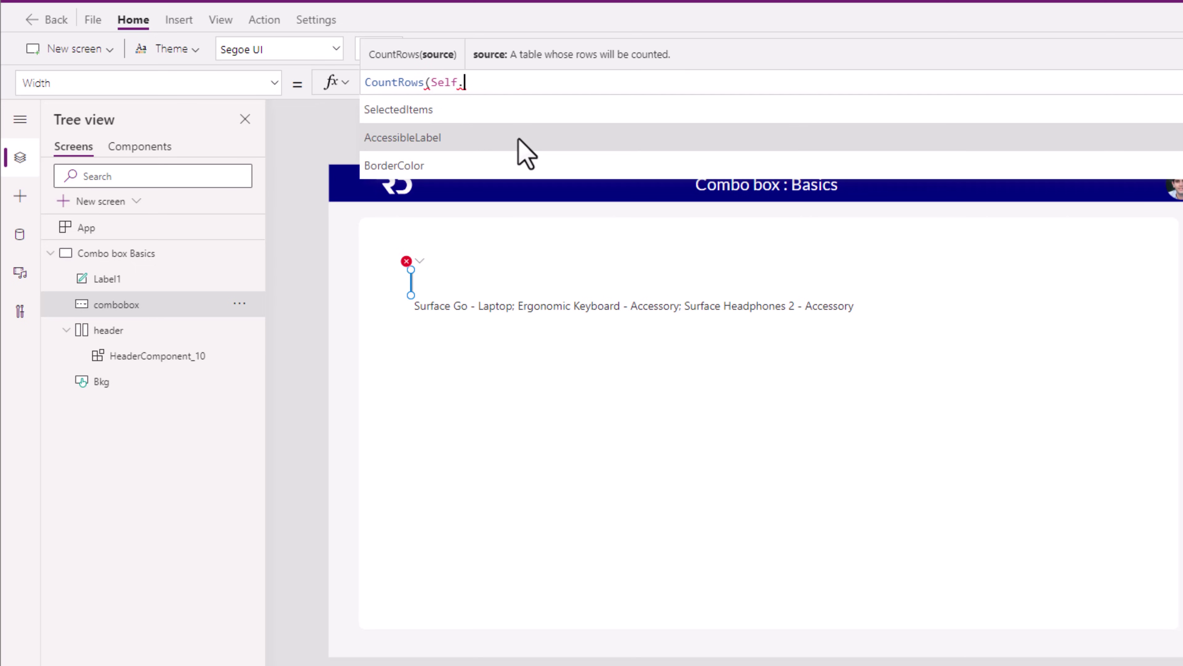
text(sel)
key(Tab)
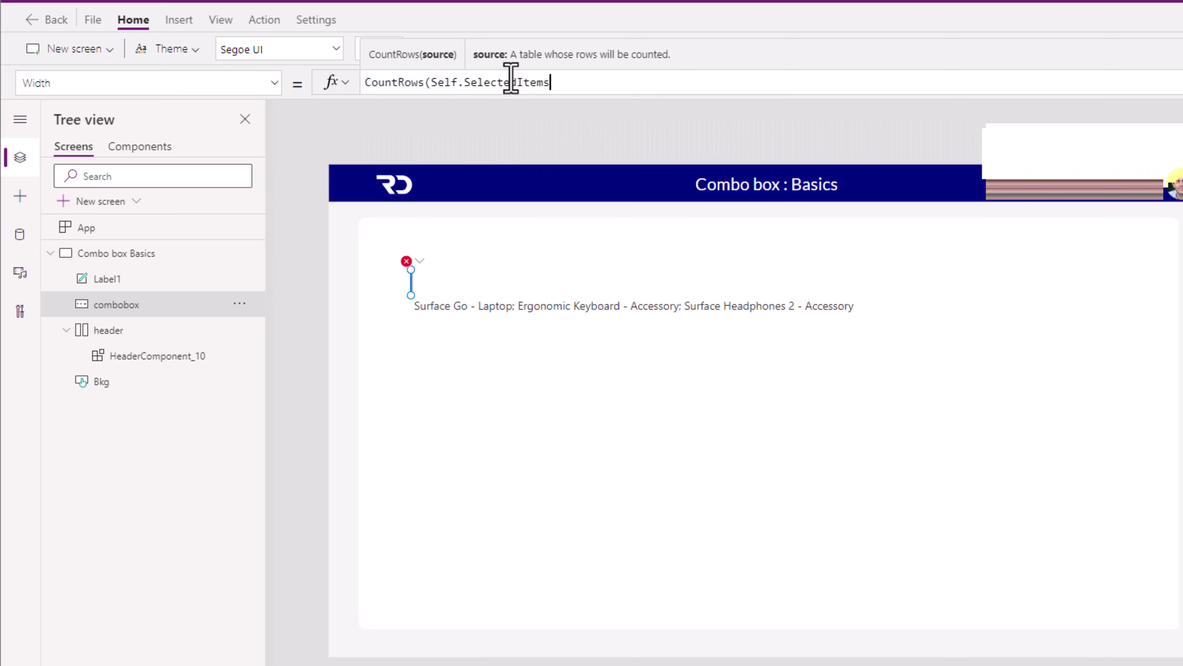
text()*)
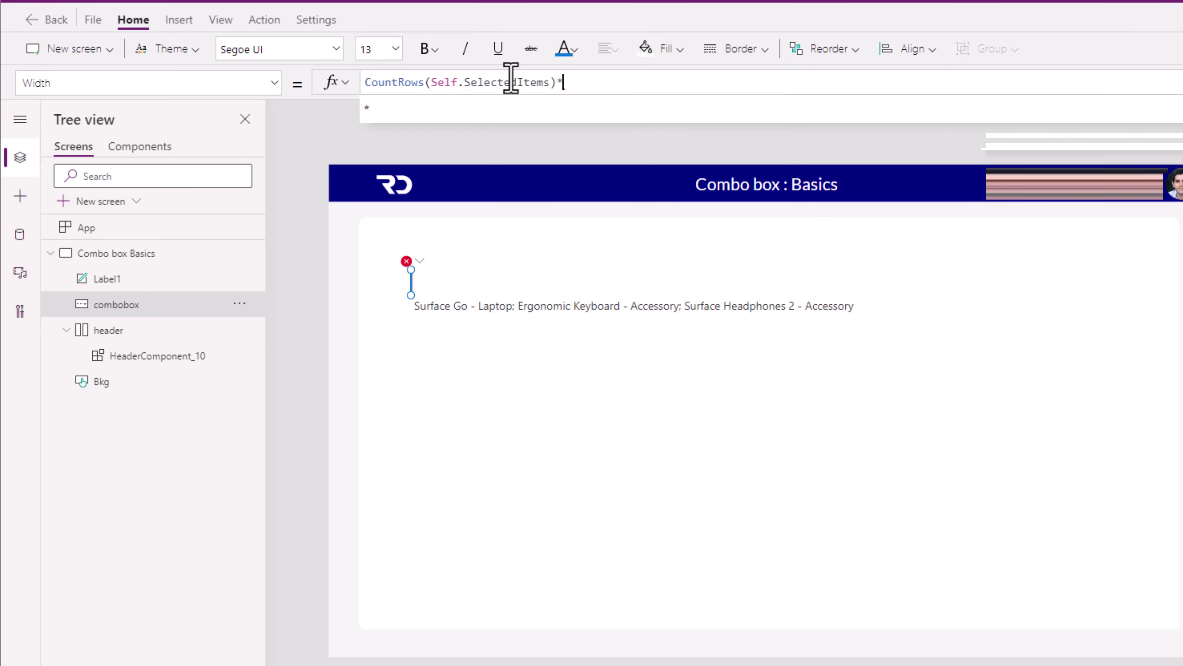
text(180)
key(BackSpace)
key(BackSpace)
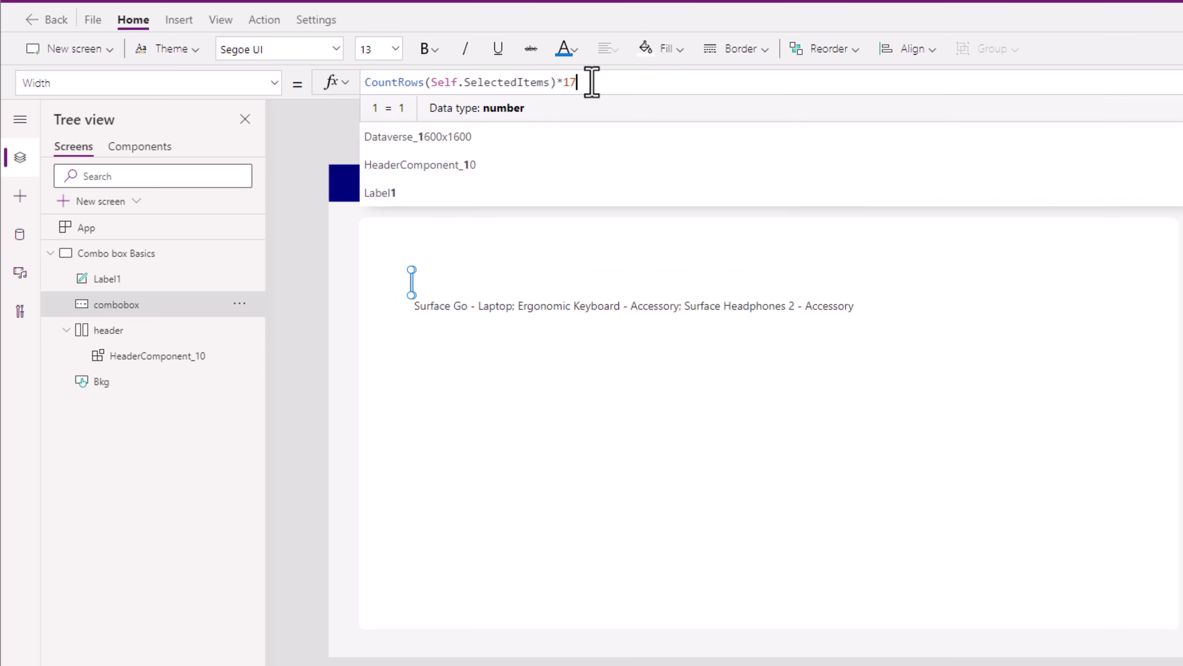
text(70)
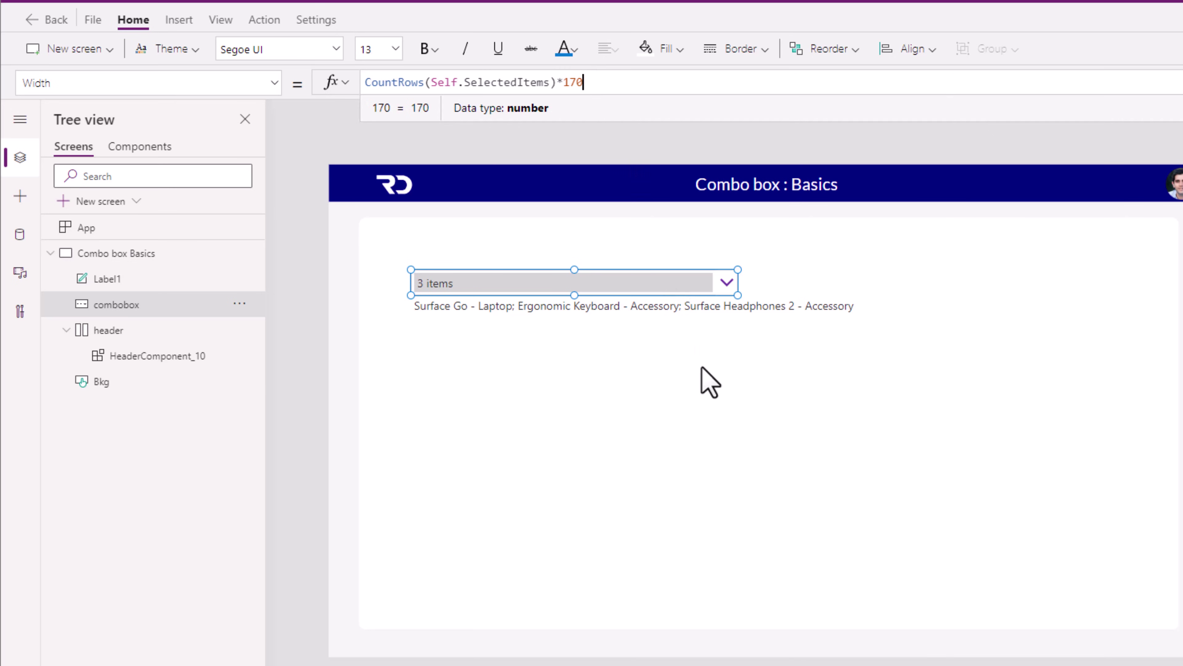
- Preview the app and deselect Ergonomic Keyboard and Surface Headphones 2 in the combo box to test its dynamic width
key(F5)
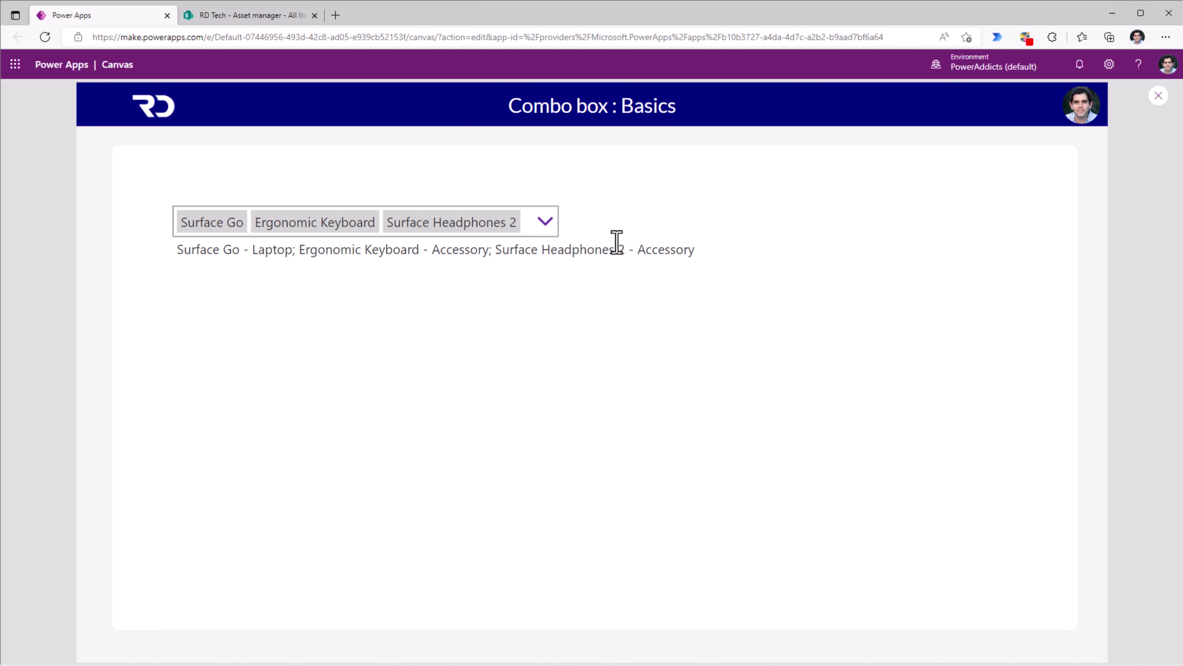
click(546, 222)
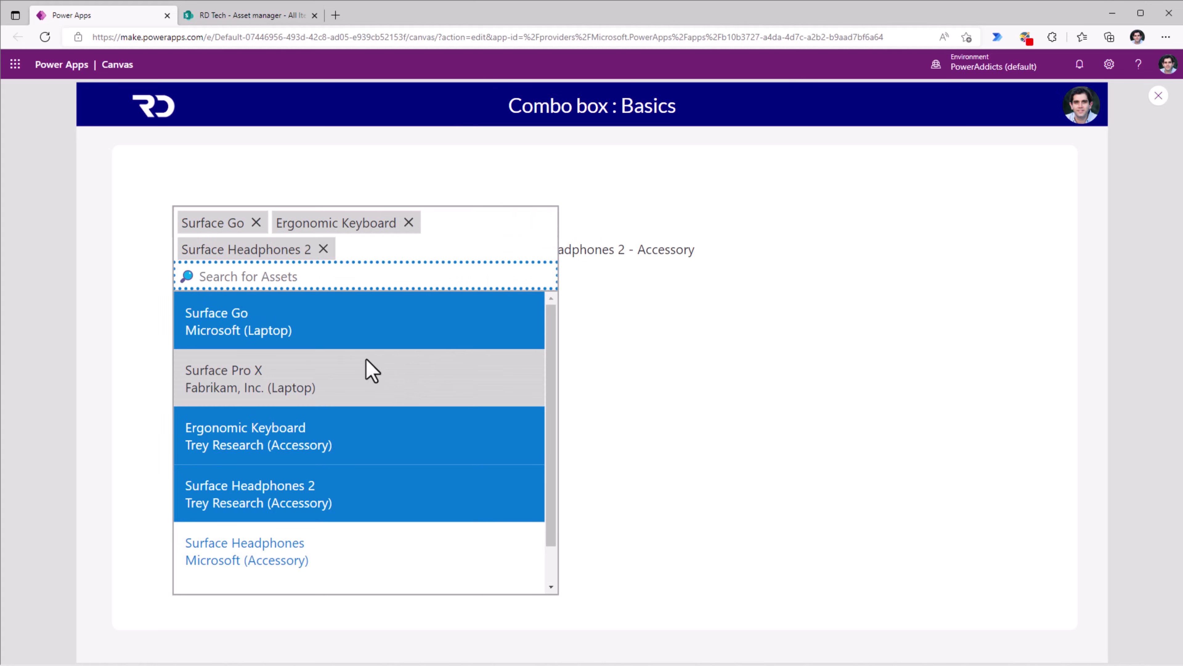
click(418, 223)
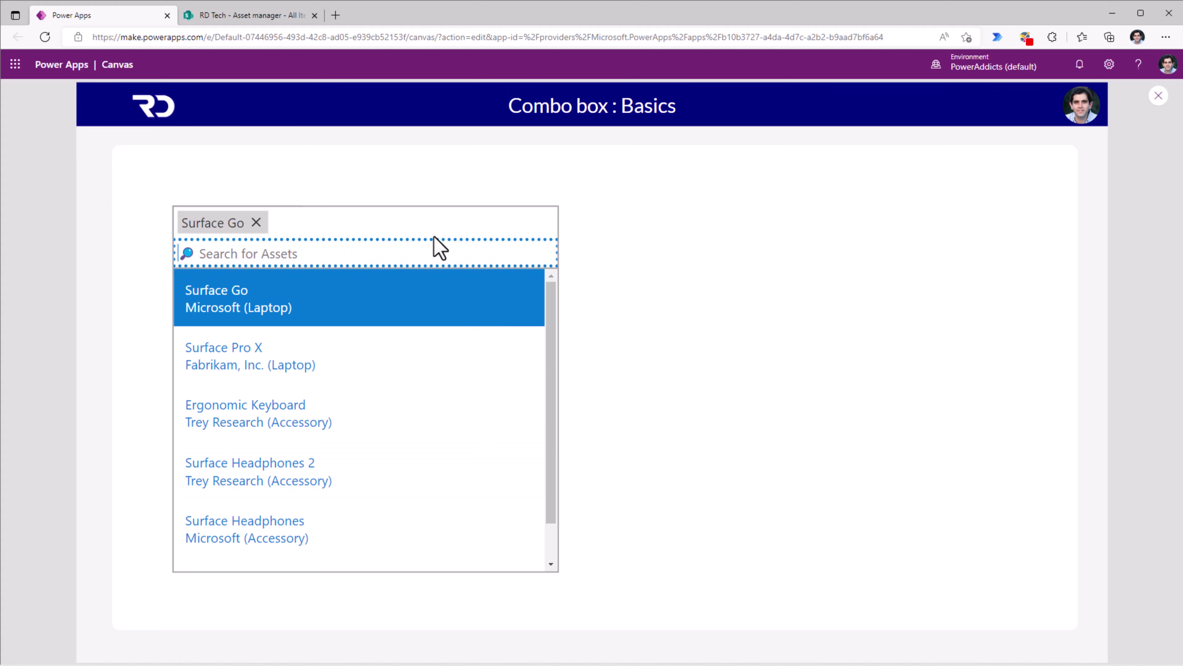
click(751, 322)
- Add Surface Pro X, Ergonomic Keyboard and Surface Headphones to the previewed combo box selection to check how its width adapts
click(292, 228)
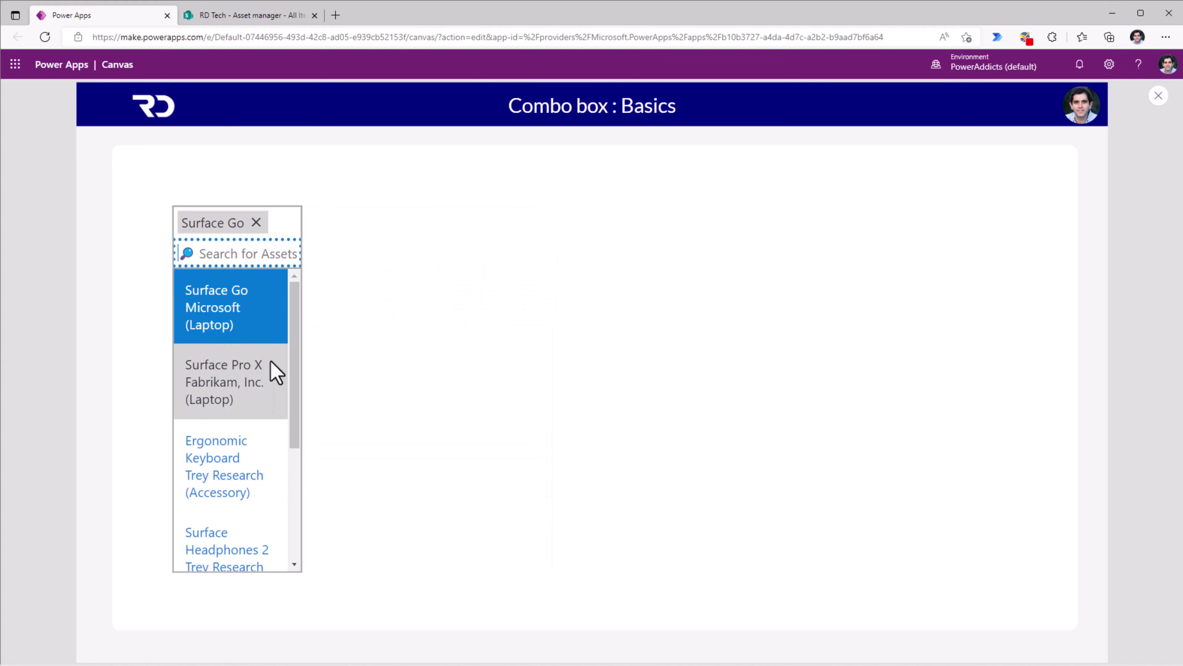
click(275, 373)
click(309, 415)
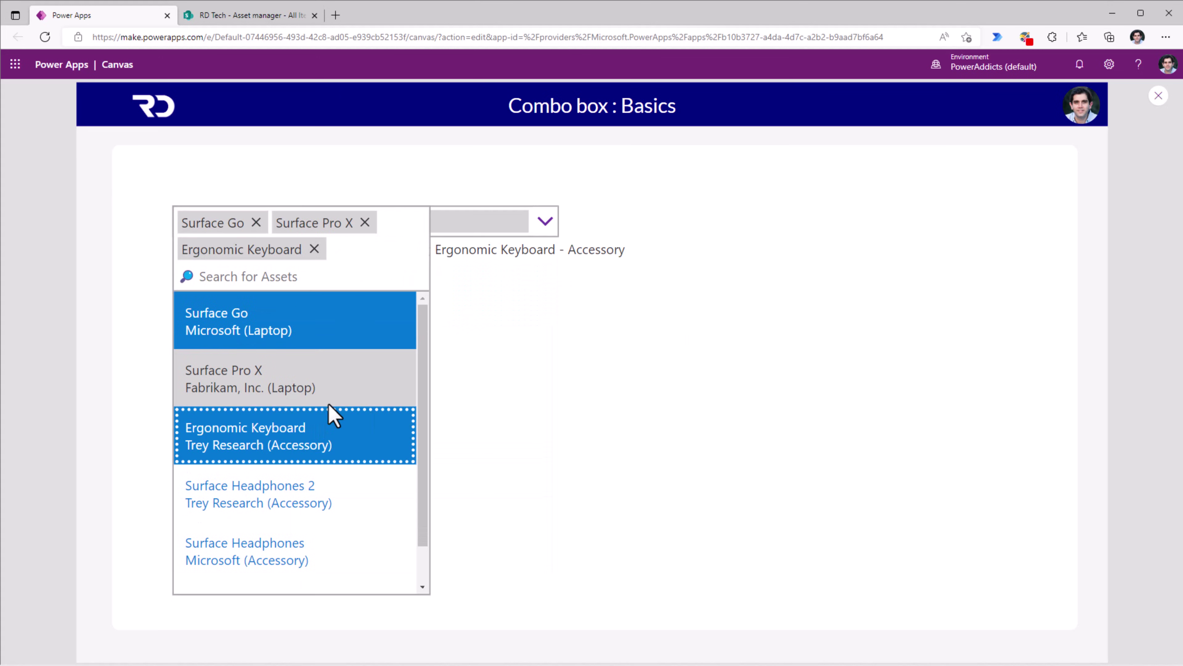
click(305, 548)
click(521, 425)
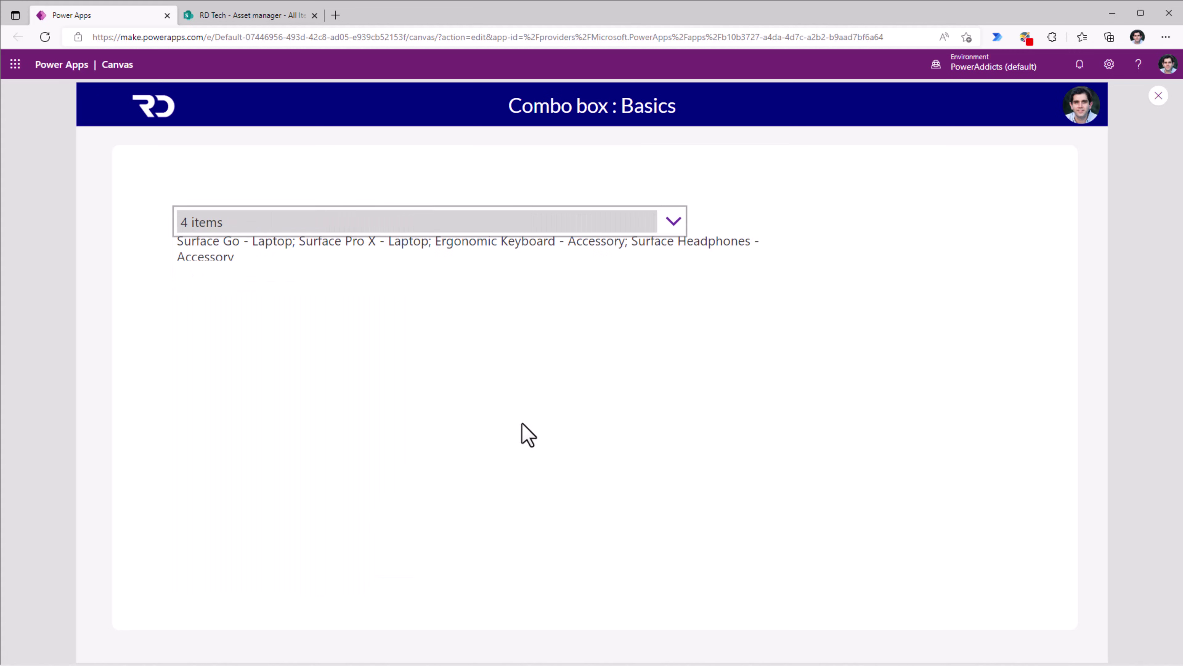
click(488, 221)
click(853, 228)
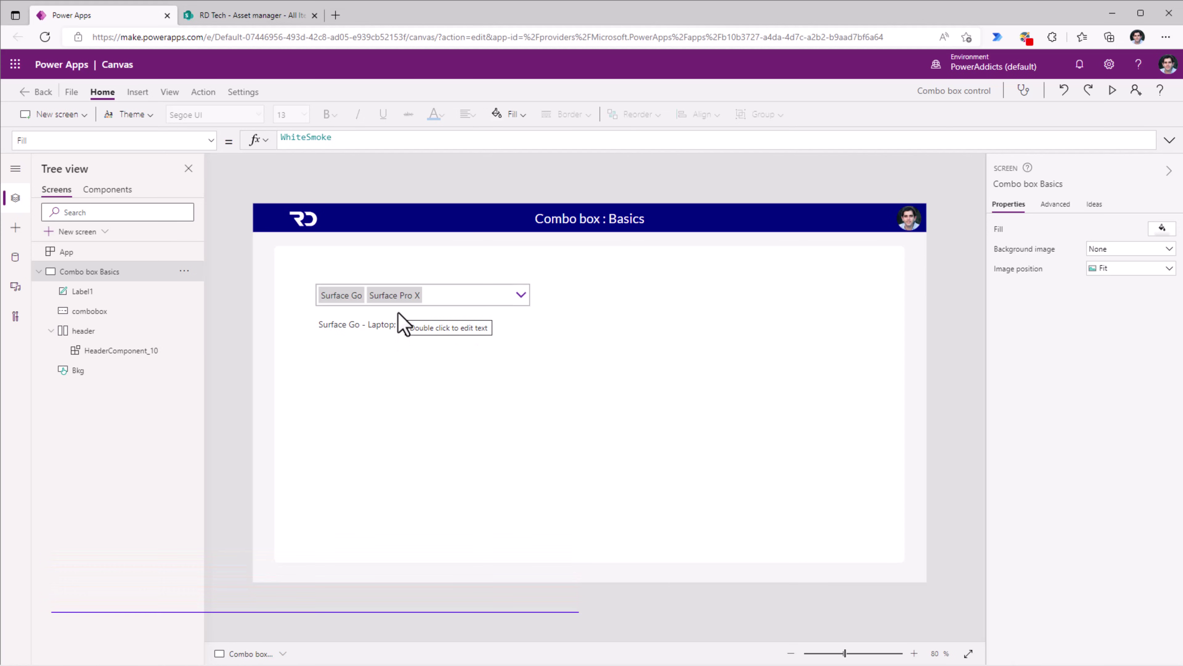
- Open the Work progress tracker SharePoint list from the app's data sources and examine its records and its size in Site Contents
click(364, 300)
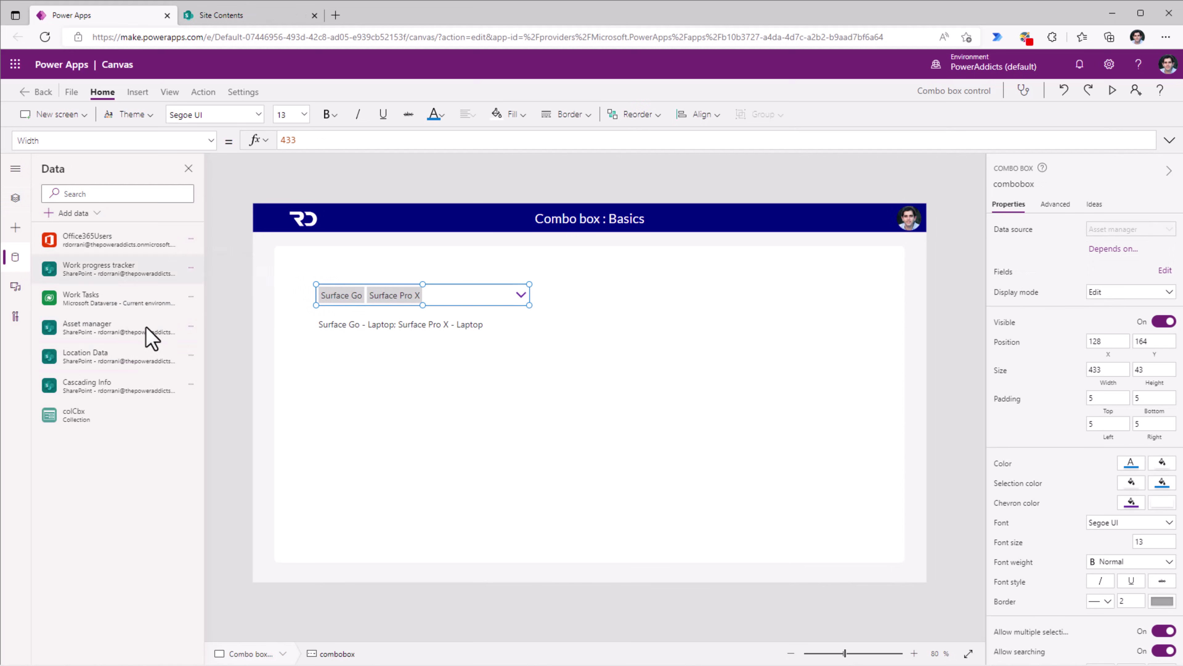
click(192, 268)
click(282, 293)
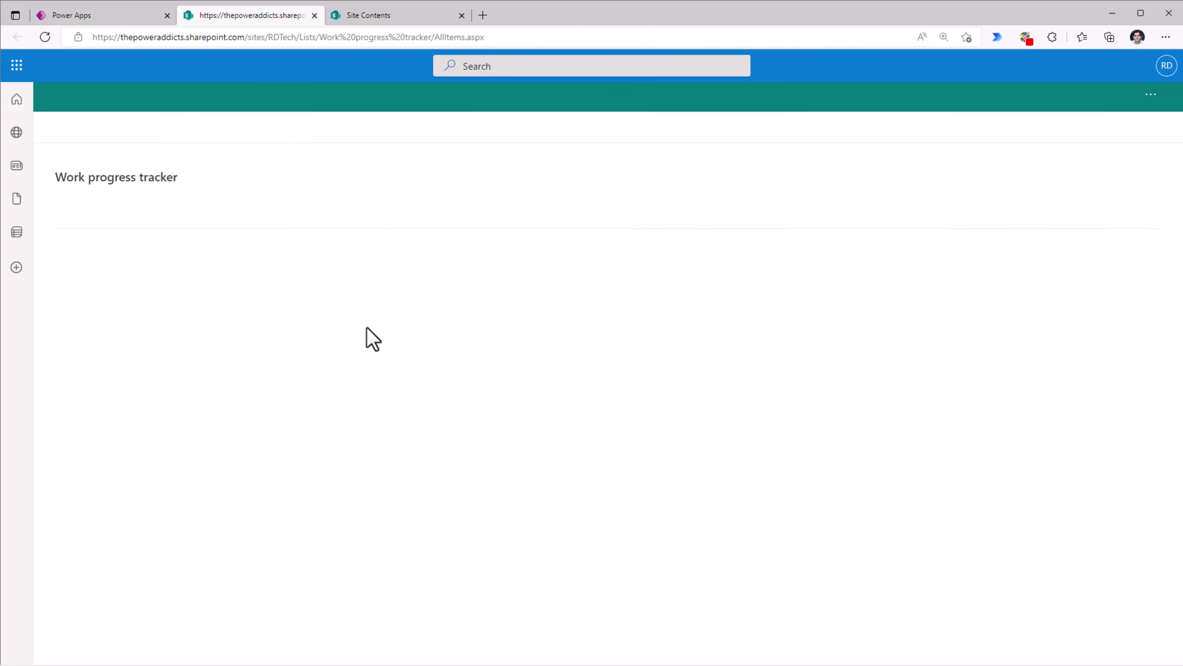
scroll(319, 377, down, 20)
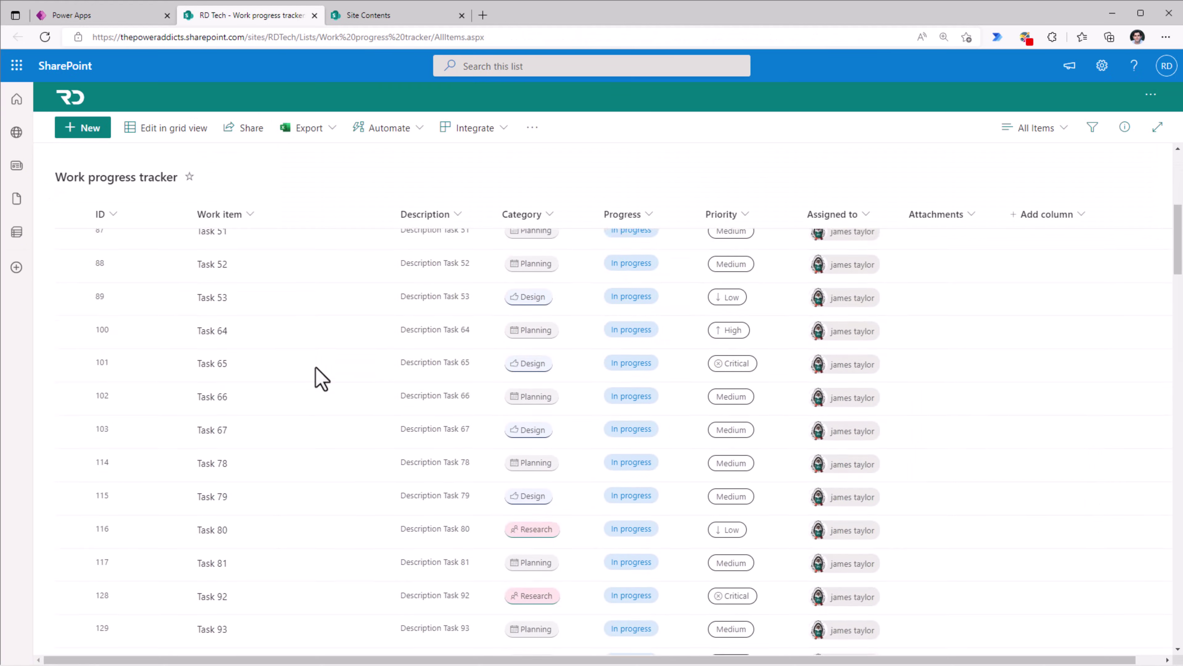
key(ctrl+Tab)
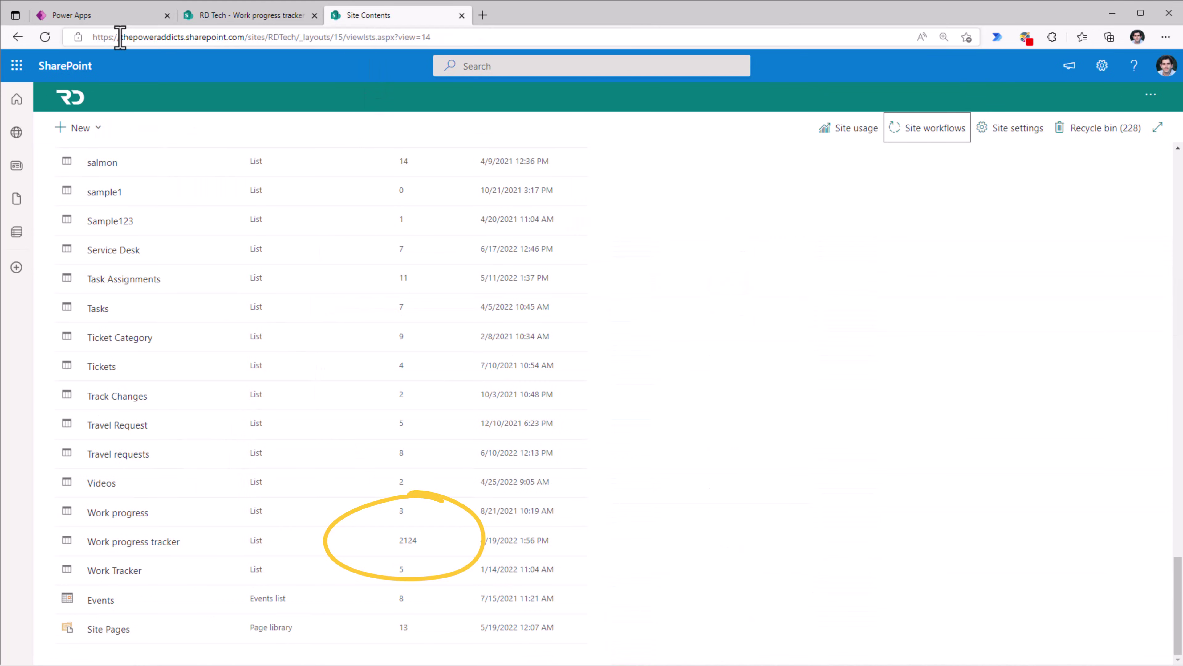
- Switch back to Power Apps and set the new combo box's data source to Work progress tracker
key(ctrl+Tab)
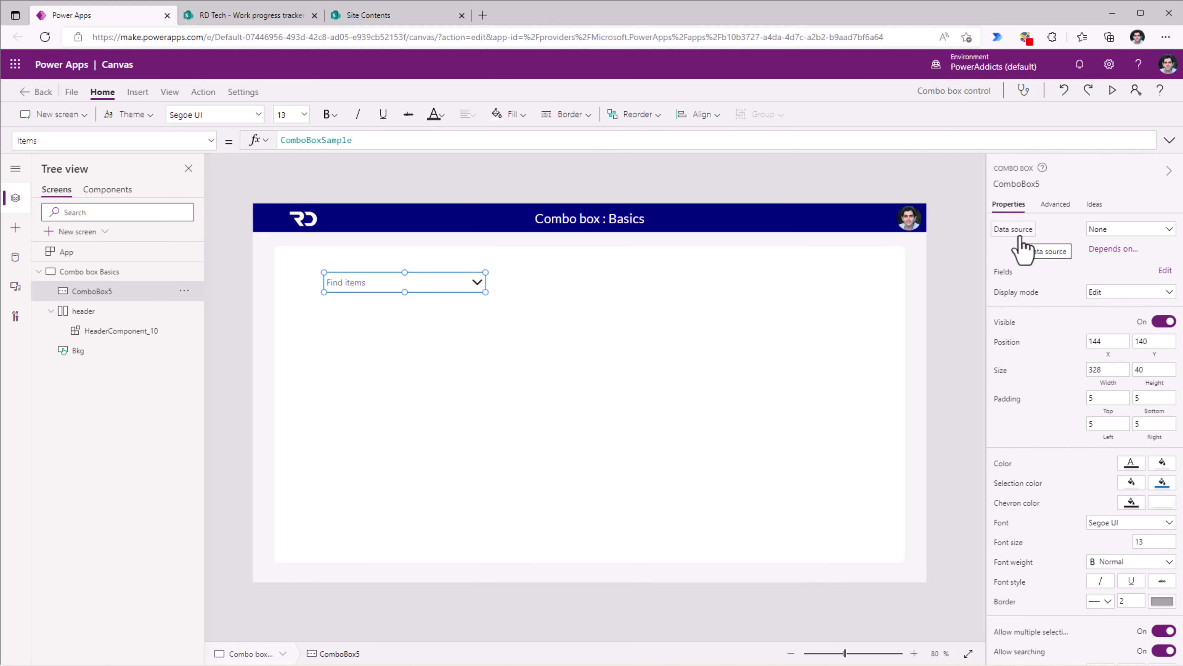
click(1105, 231)
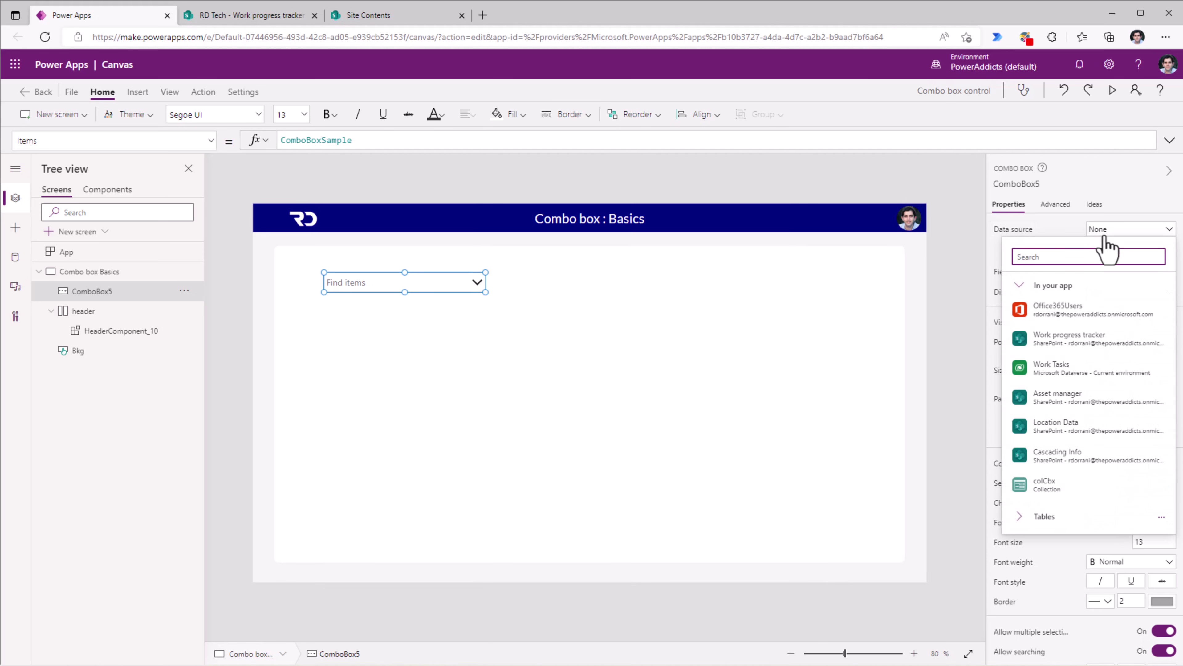
click(1080, 341)
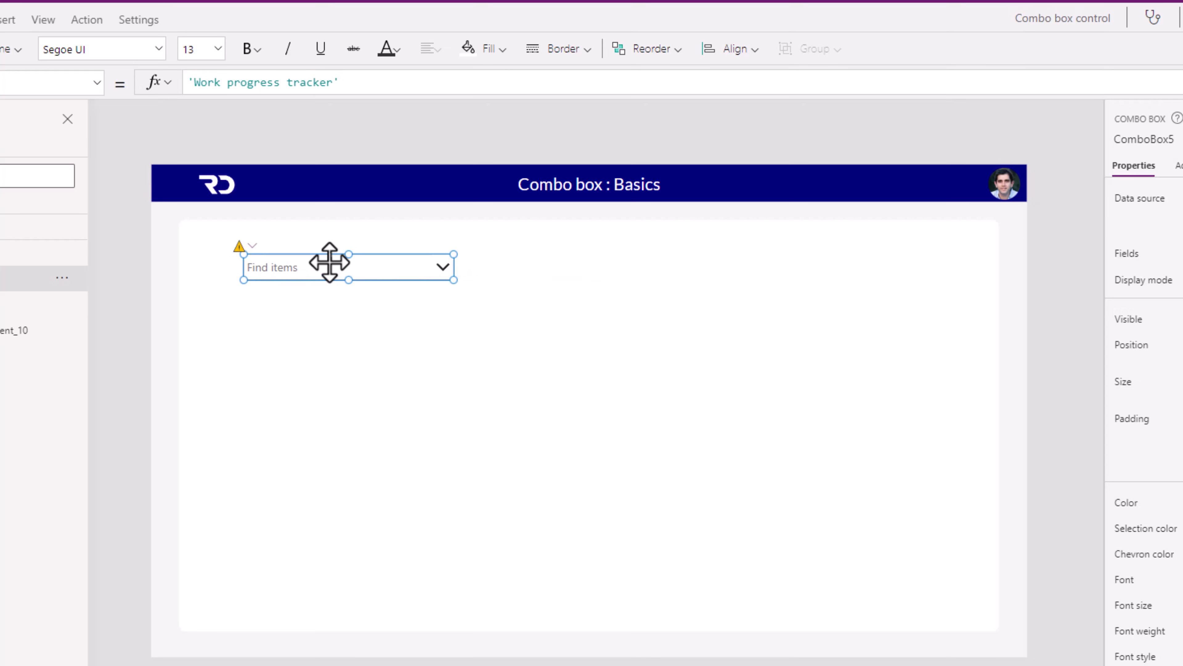
- Open the app's general settings and set the data row limit to 2000
click(148, 22)
scroll(383, 312, down, 4)
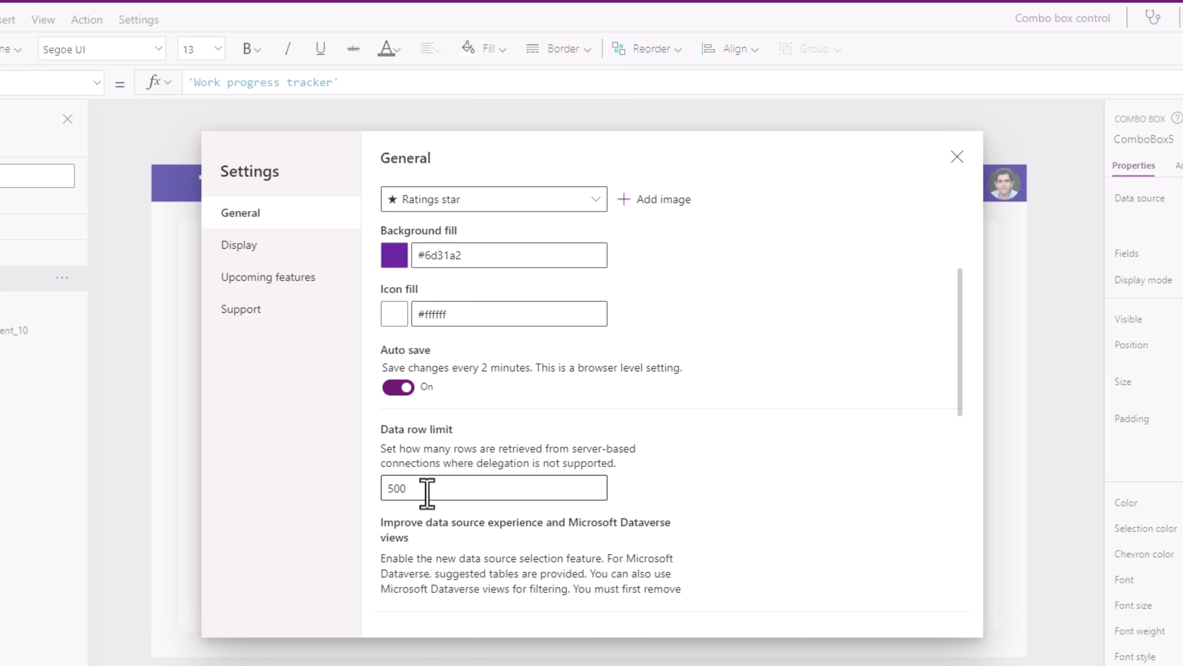
drag(427, 492, 348, 497)
text(2000)
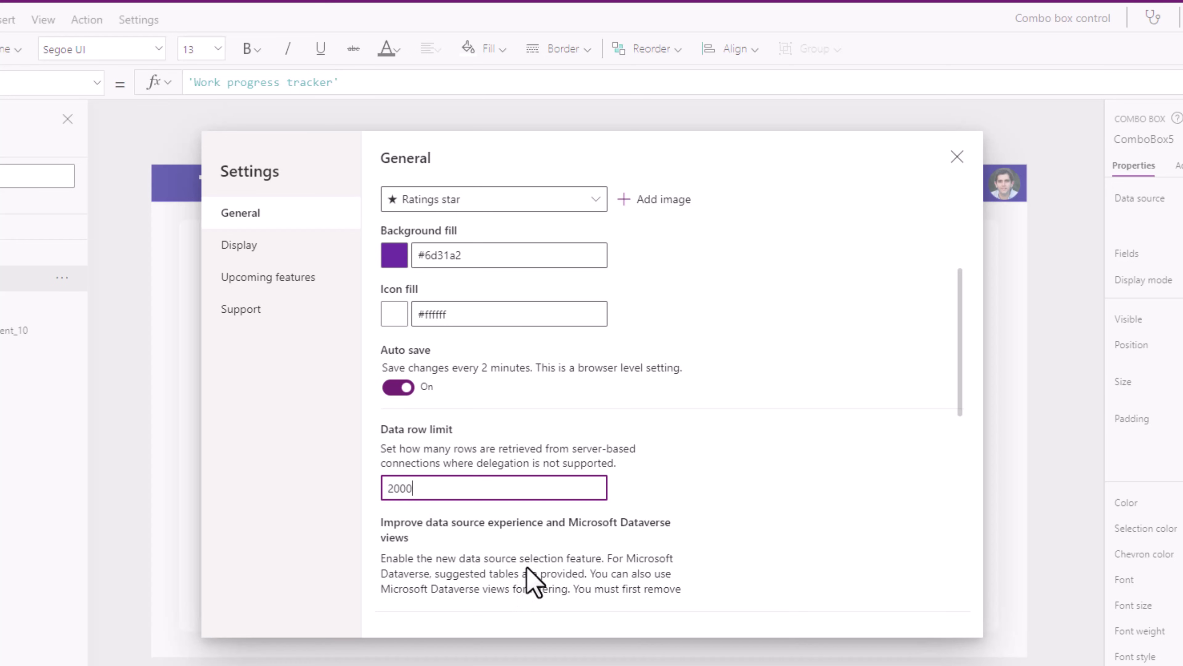
- Try a data row limit of 2001, then replace it with 500
key(BackSpace)
text(1)
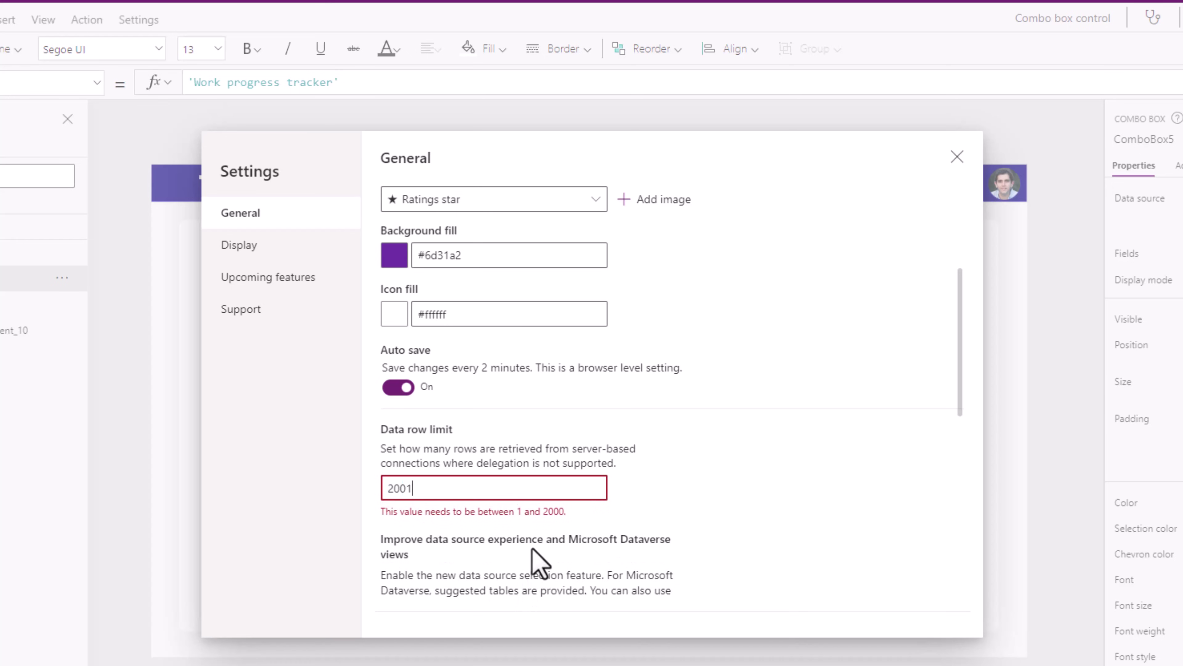
key(BackSpace)
key(BackSpace)
key(BackSpace)
key(BackSpace)
text(500)
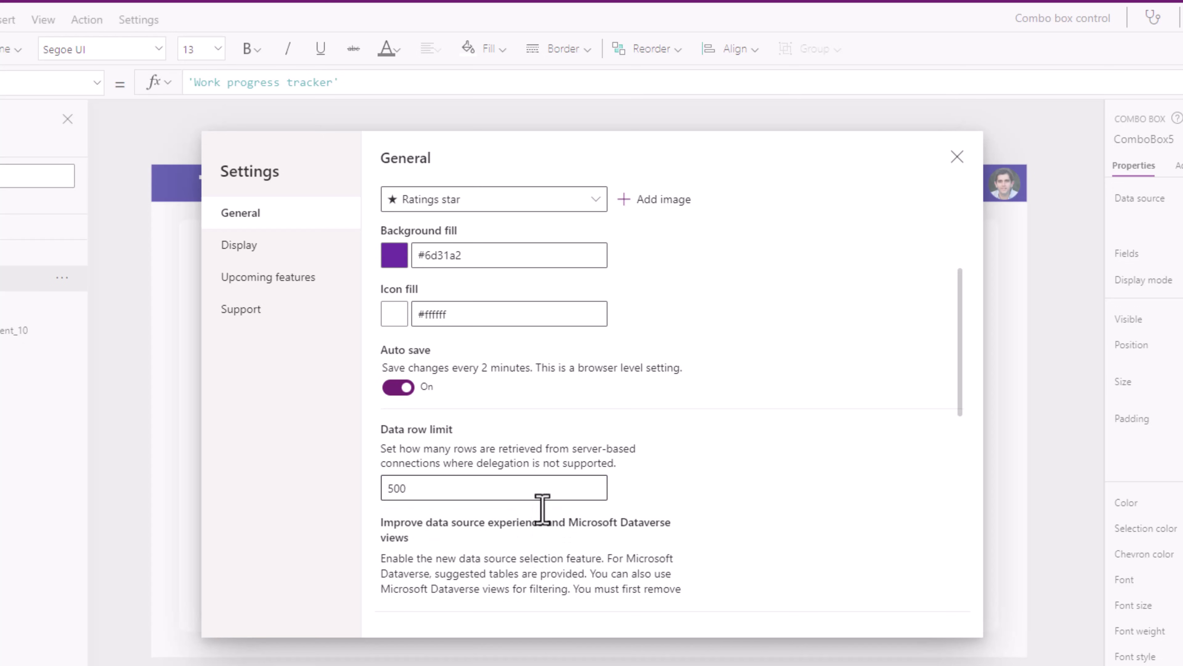
- Set the app's data row limit to 5
click(541, 493)
key(ctrl+a)
text(5)
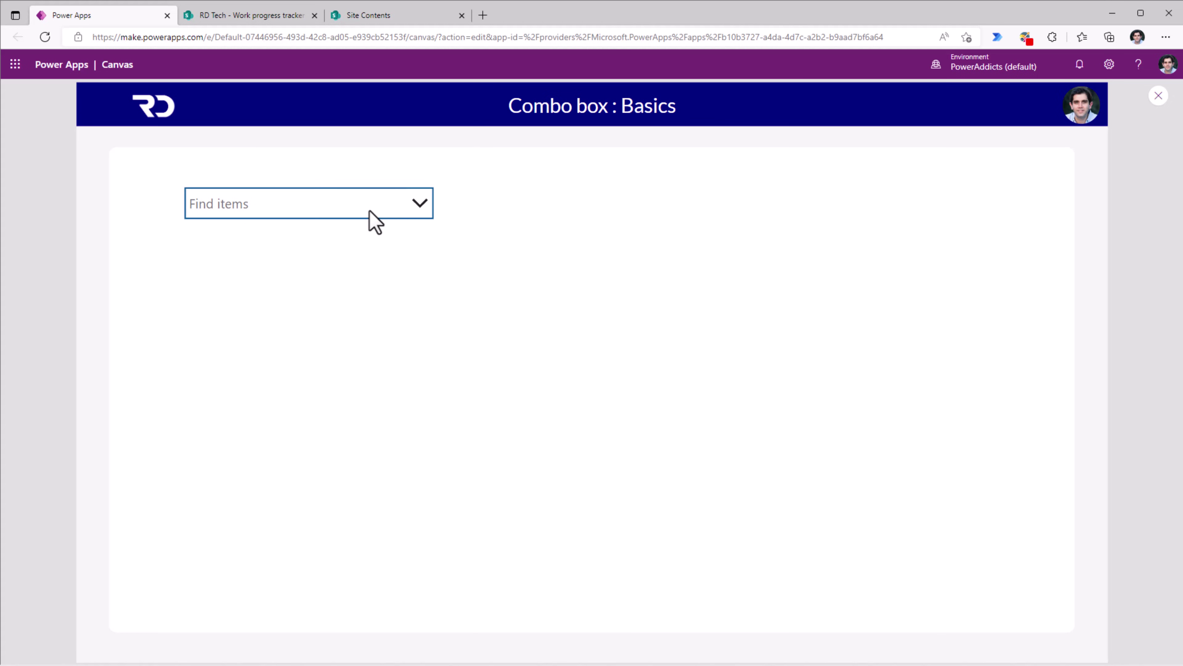
- Preview the combo box's item list and compare it with the records in the Work progress tracker SharePoint list
click(421, 201)
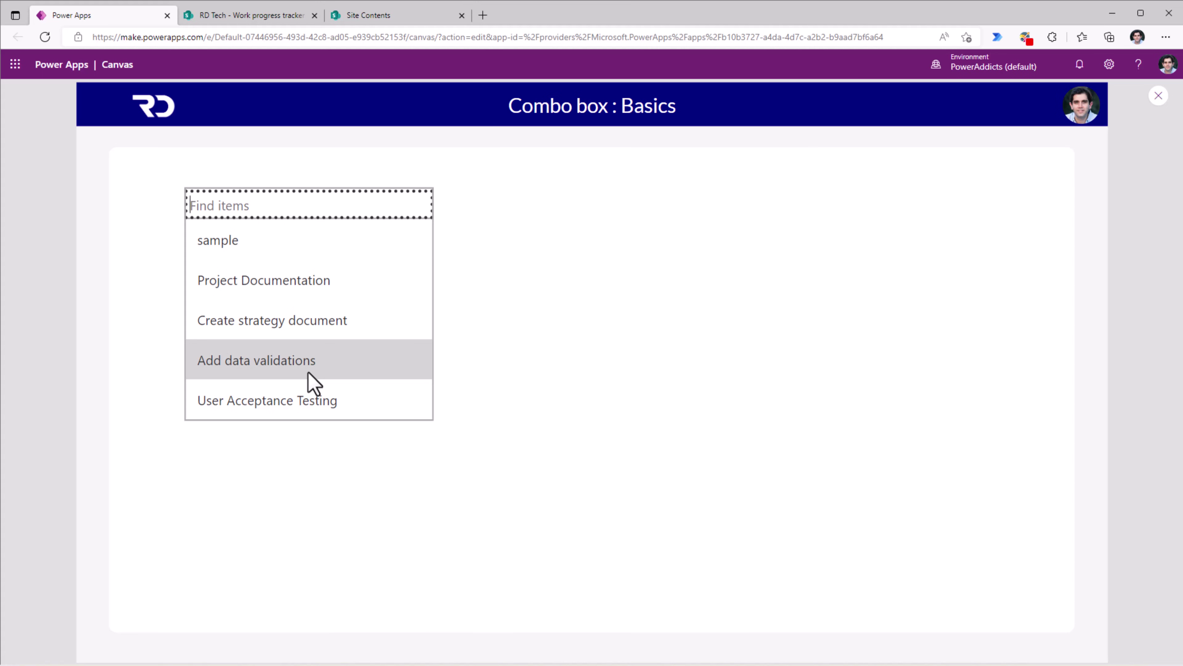
click(252, 19)
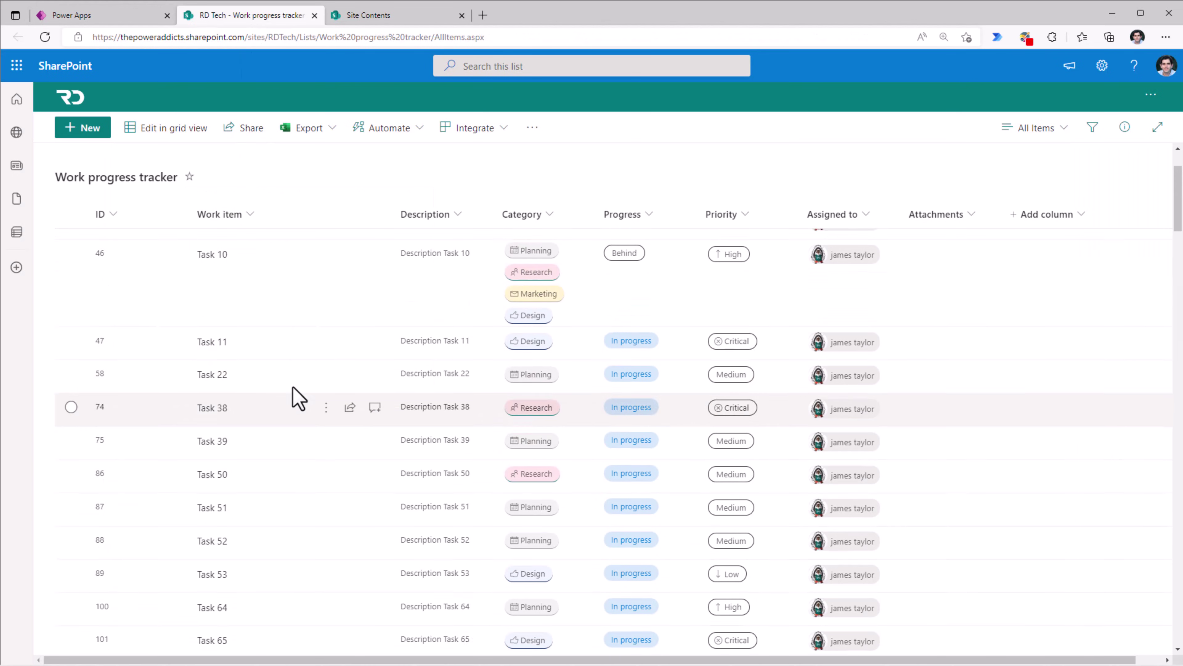
scroll(299, 398, down, 7)
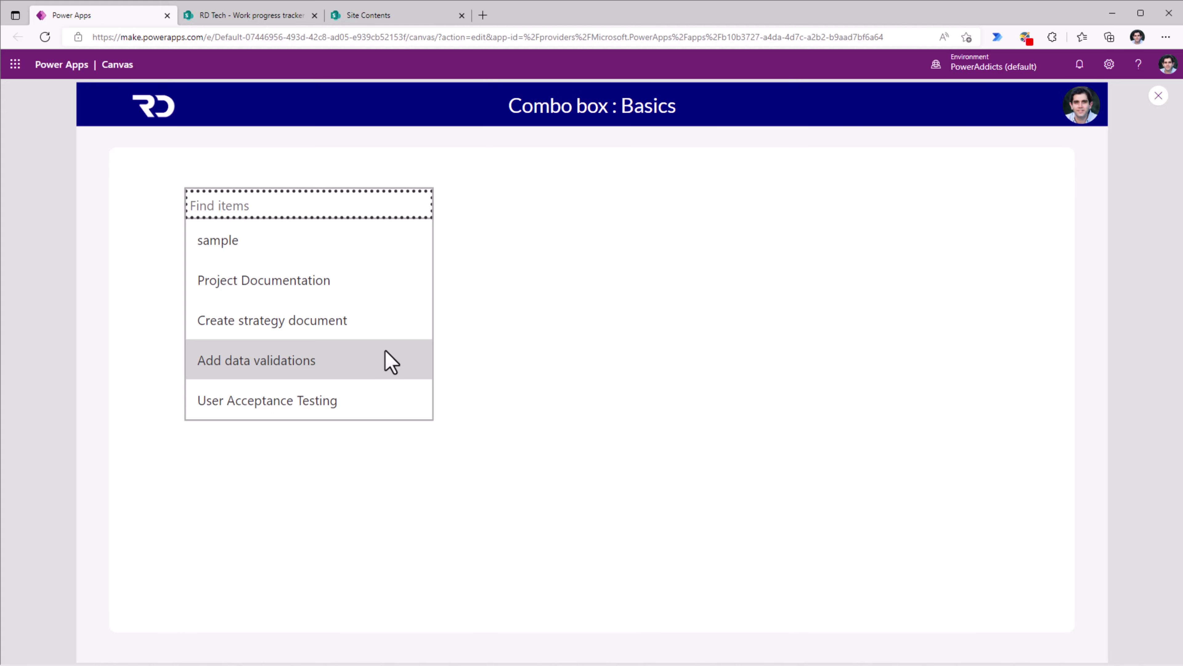
key(Escape)
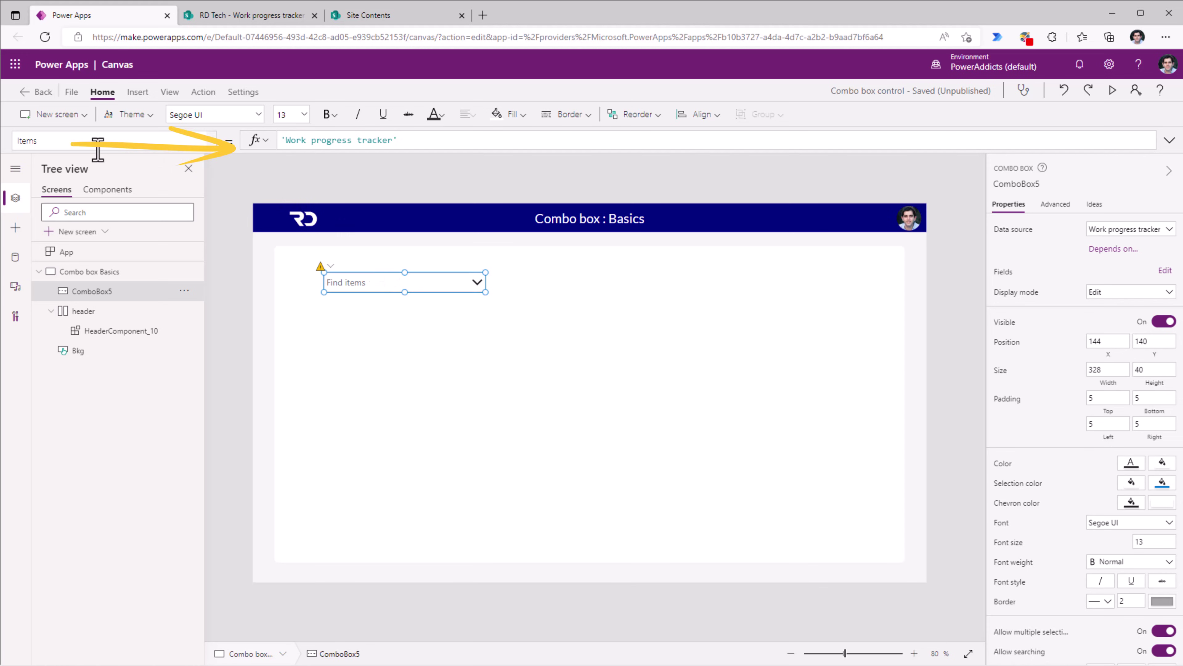
- Examine the data behind the combo box's Items formula and the Completed view of the Work progress tracker list
drag(416, 140, 281, 140)
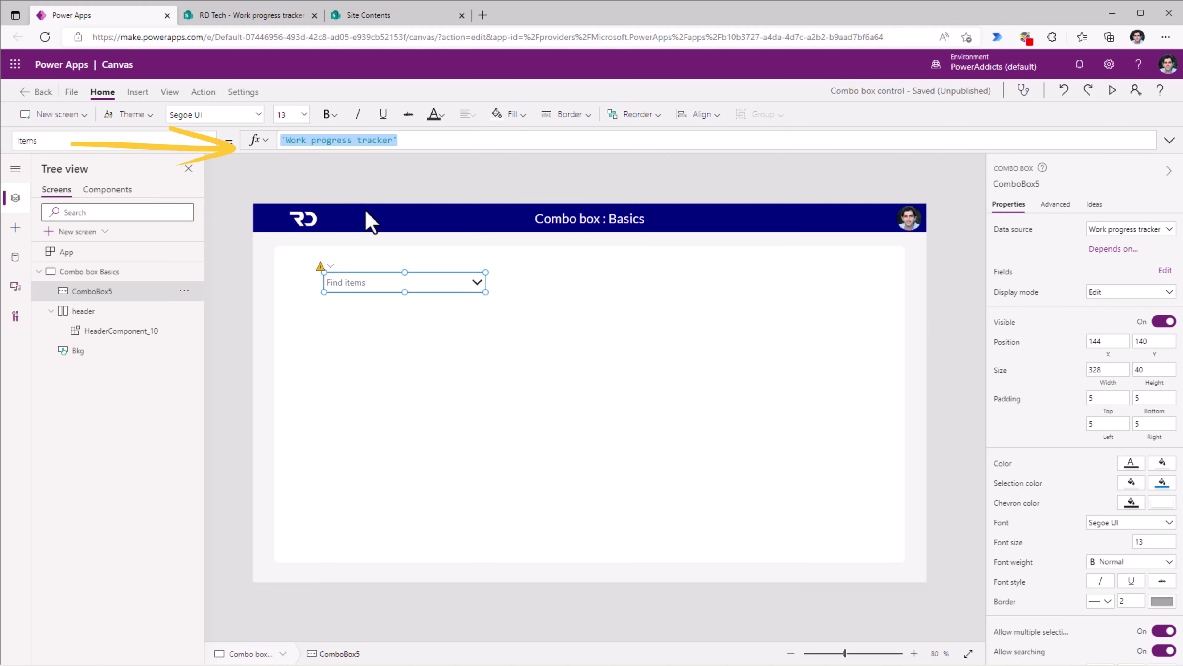
click(404, 140)
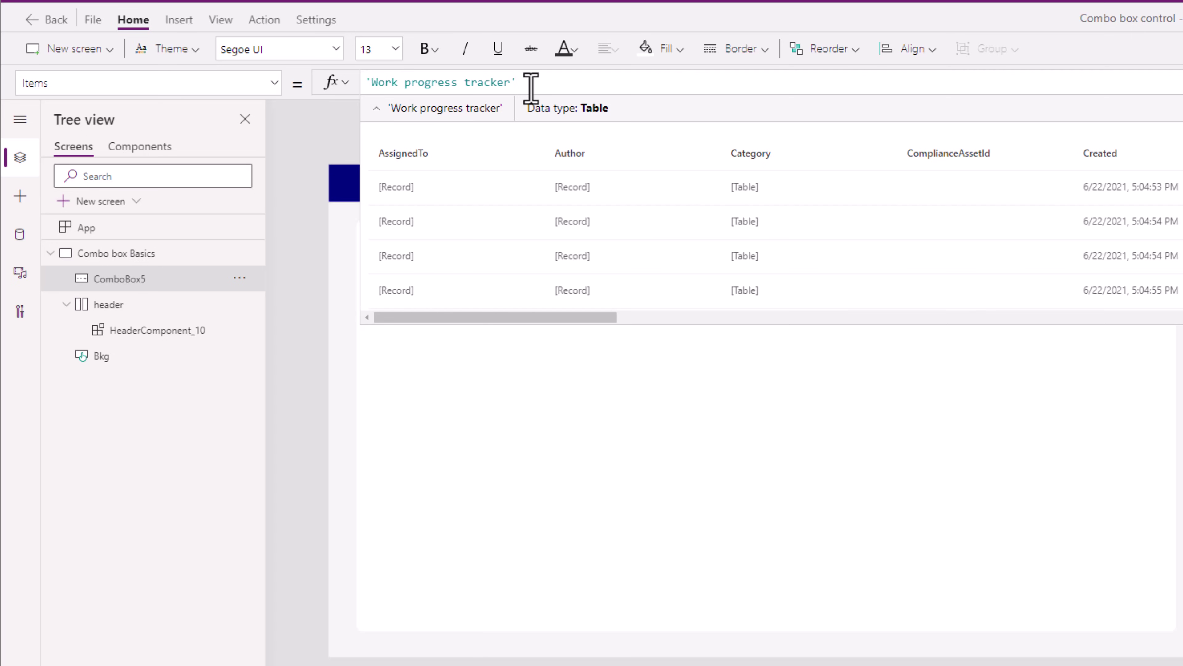
click(368, 83)
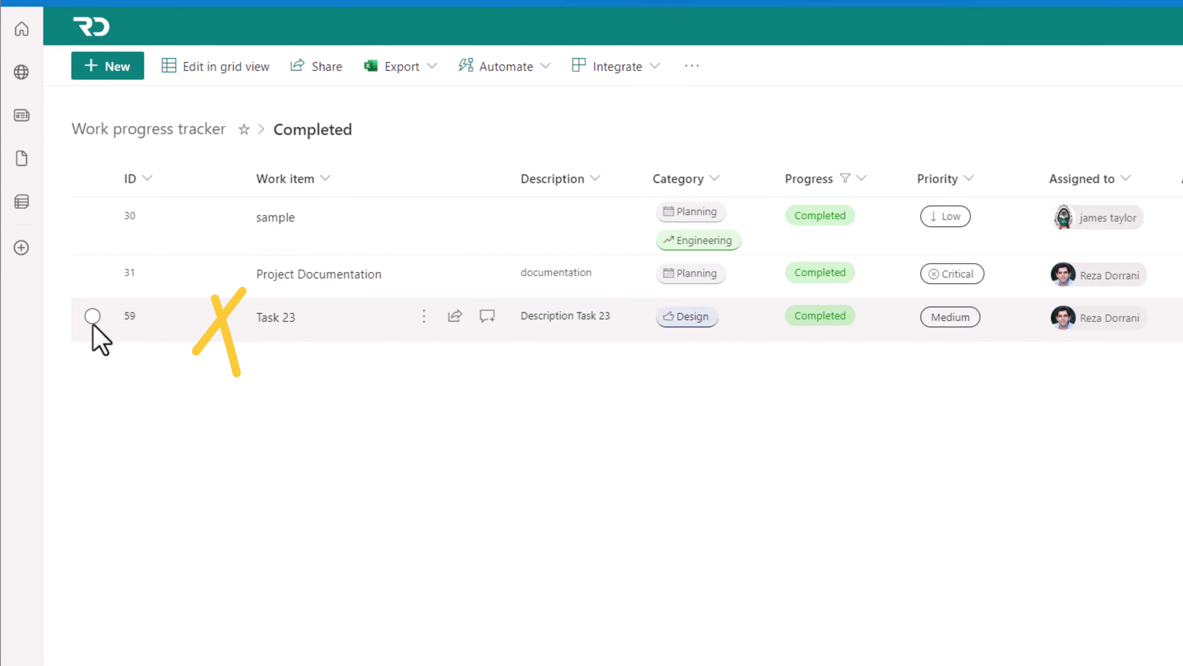
click(92, 322)
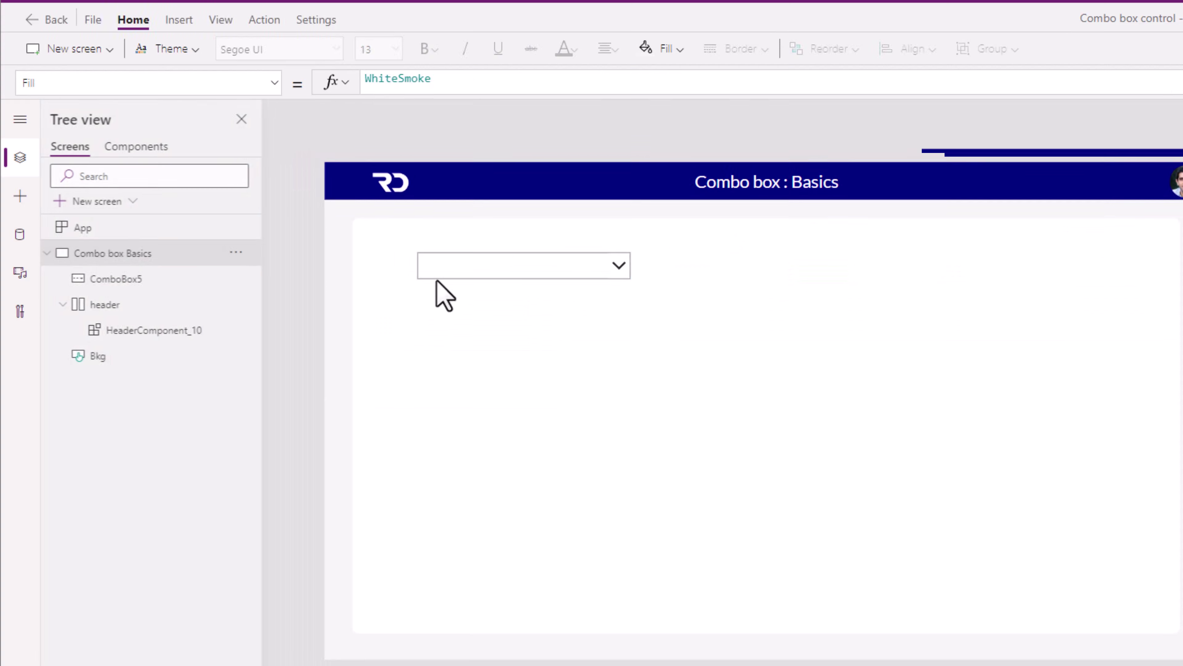
- Set the combo box's Items formula to Filter('Work progress tracker',Progress.Value = "Completed") and test the control
click(447, 268)
text(Filter('Work progress tracker)
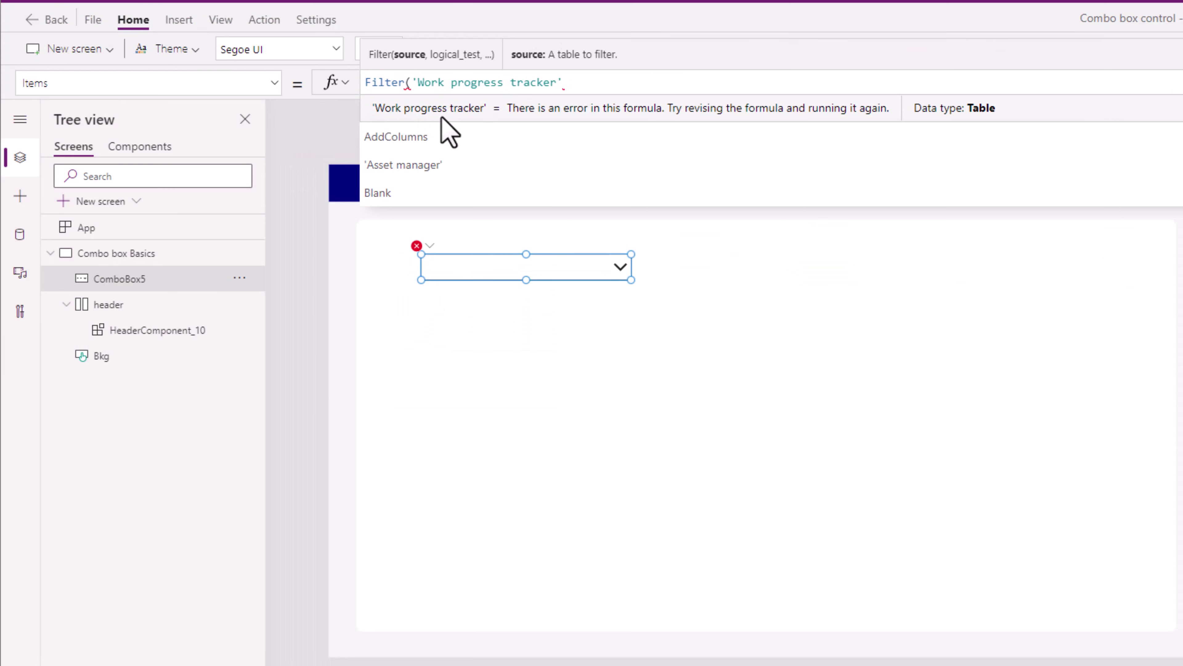
click(563, 85)
text(,)
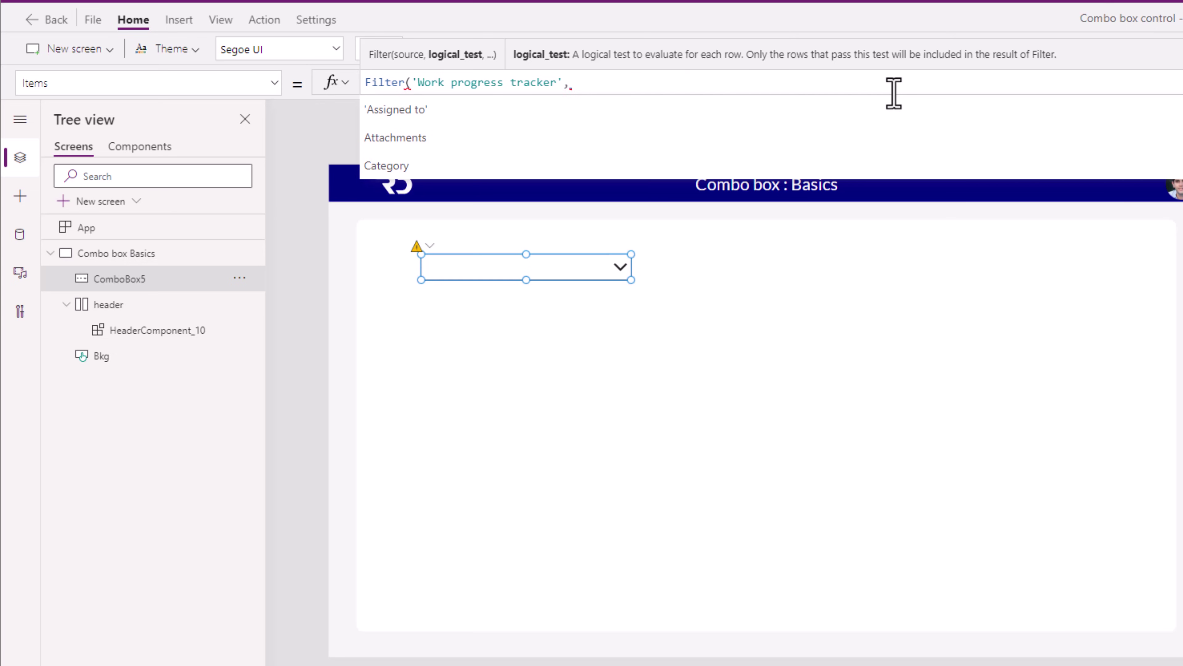
text(Progress.Value )
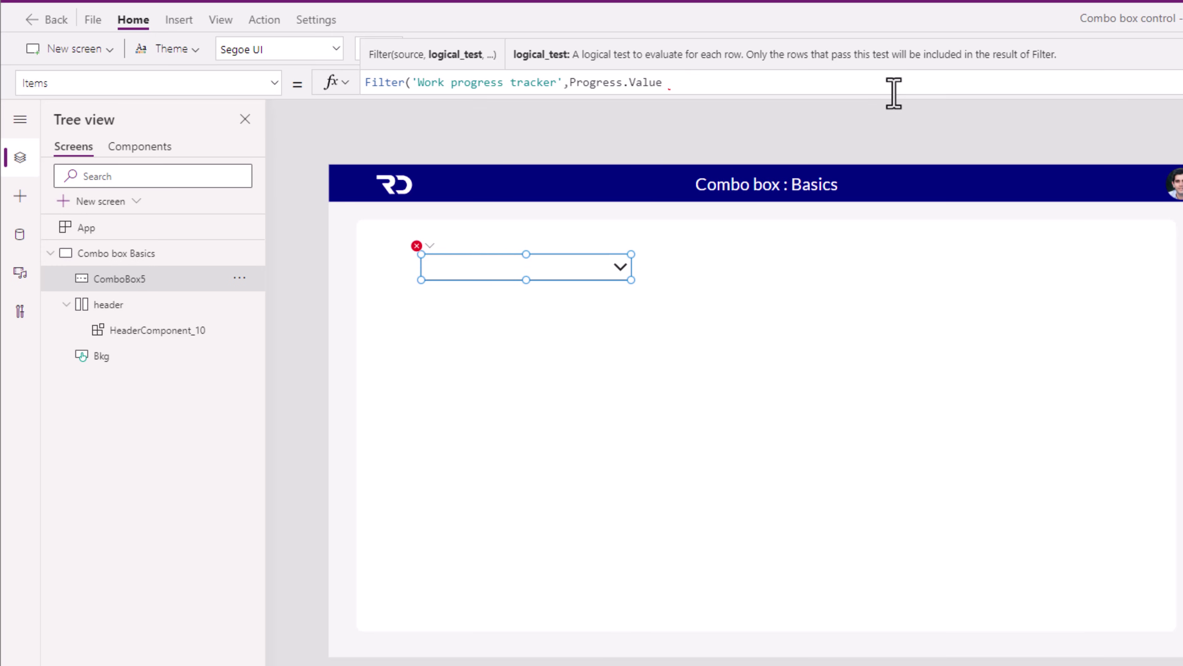
text(= )
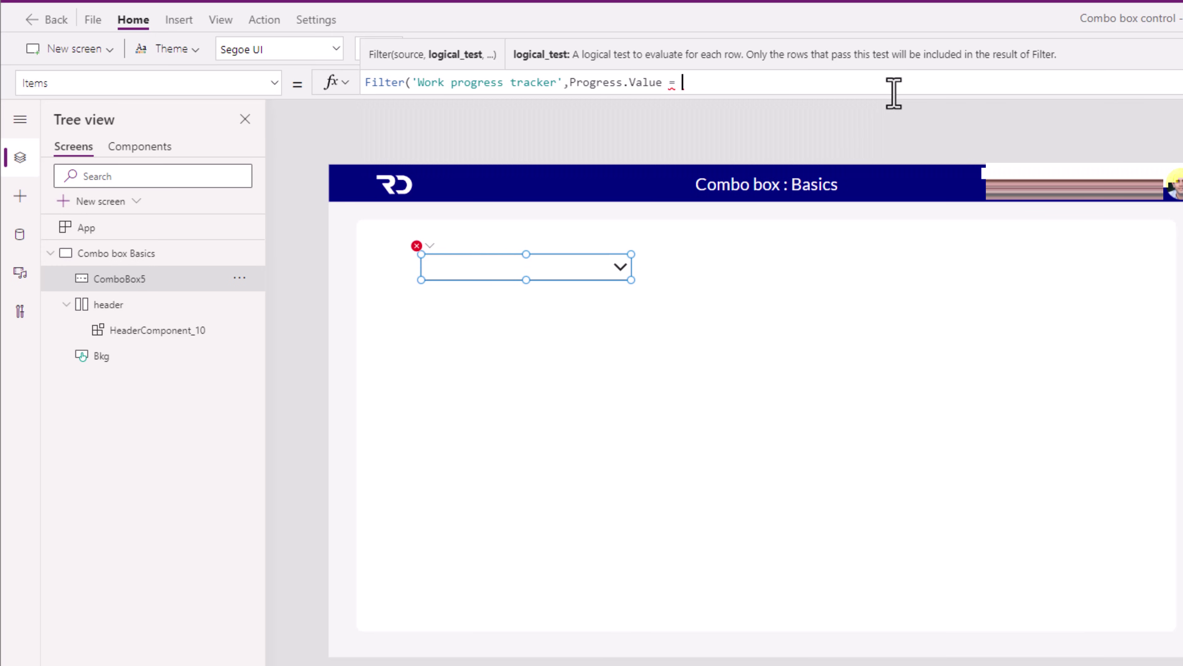
text("Completed"))
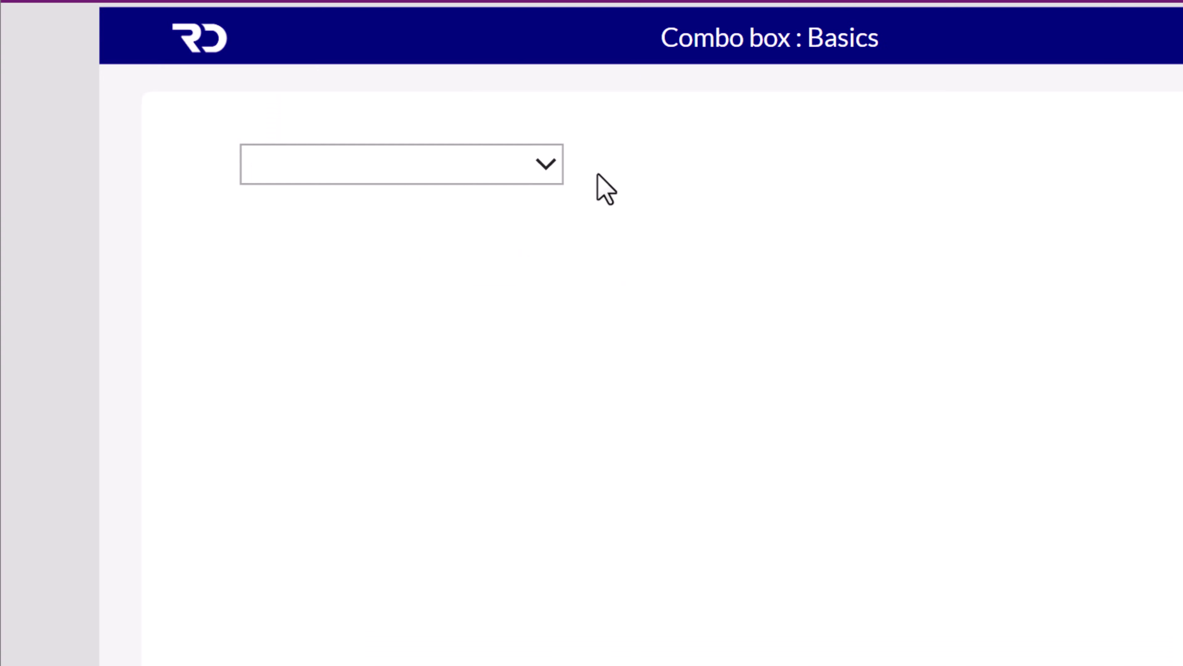
alt+click(624, 269)
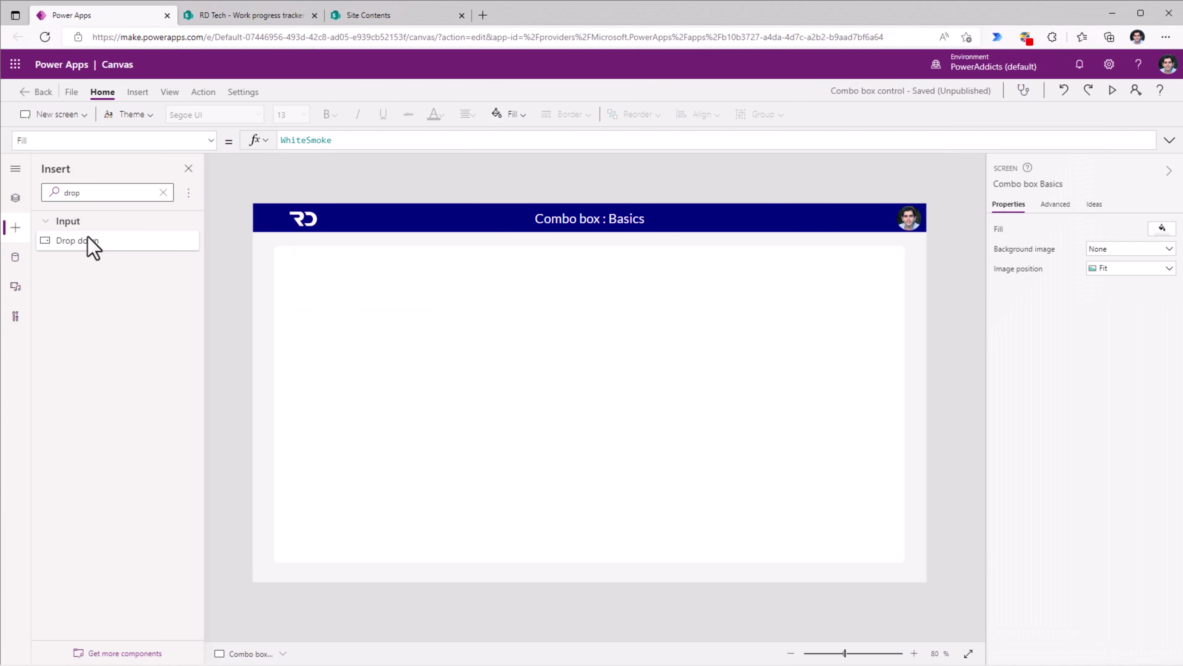
- Insert a drop down on the emptied screen and a combo box beside it at X 697, Y 180
drag(93, 247, 396, 307)
double_click(97, 192)
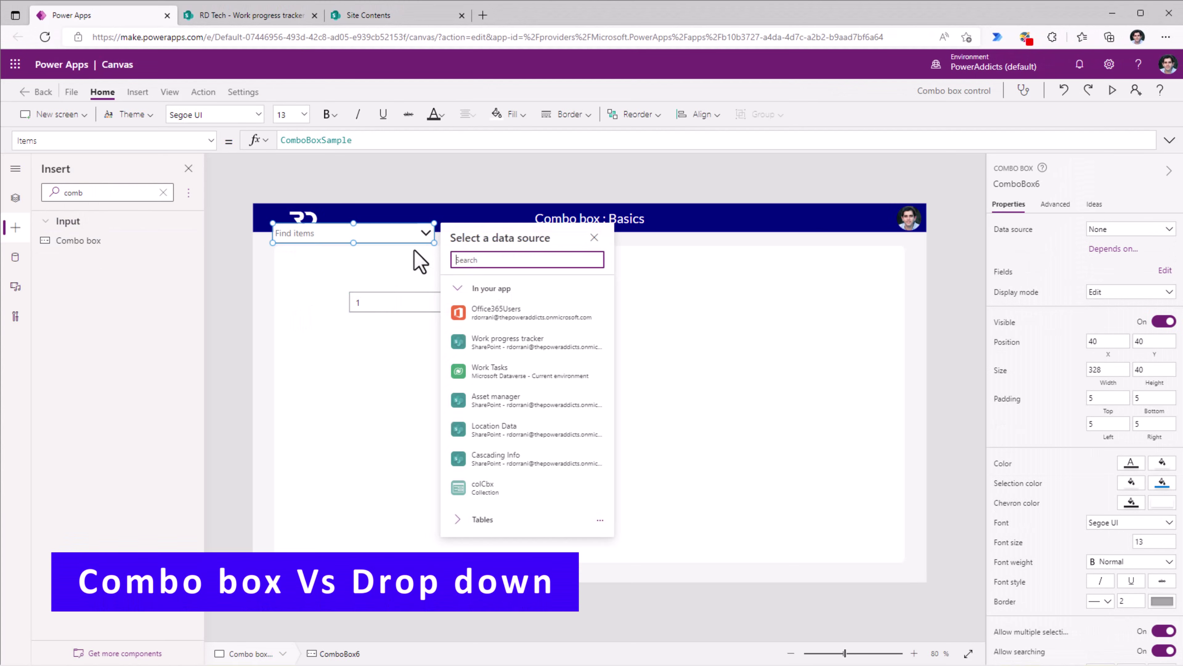
drag(422, 257, 705, 301)
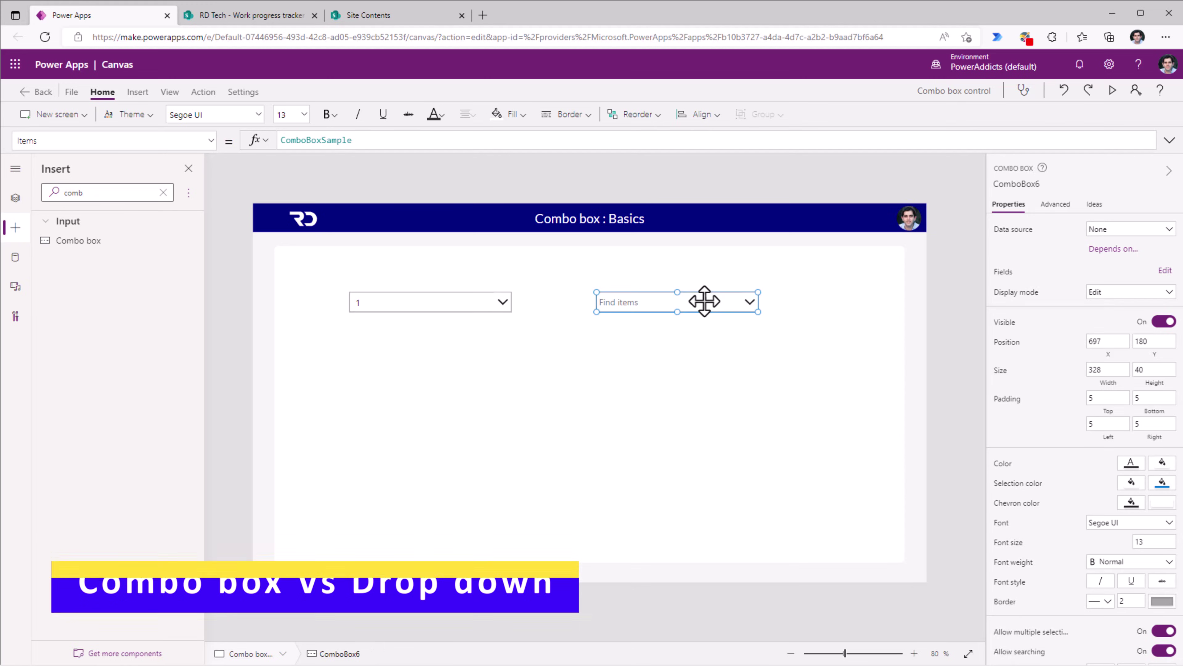
- Preview the drop down's options, select Item 1 and Item 3 in the combo box, and remove Item 3 from its selection
click(459, 234)
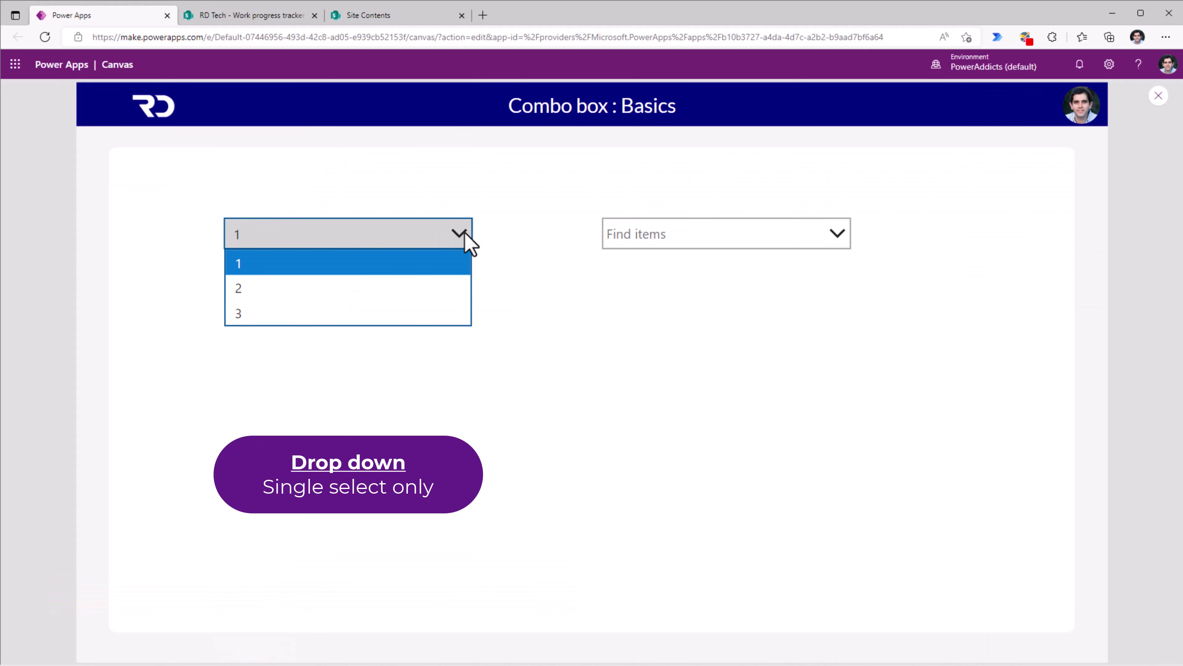
click(354, 341)
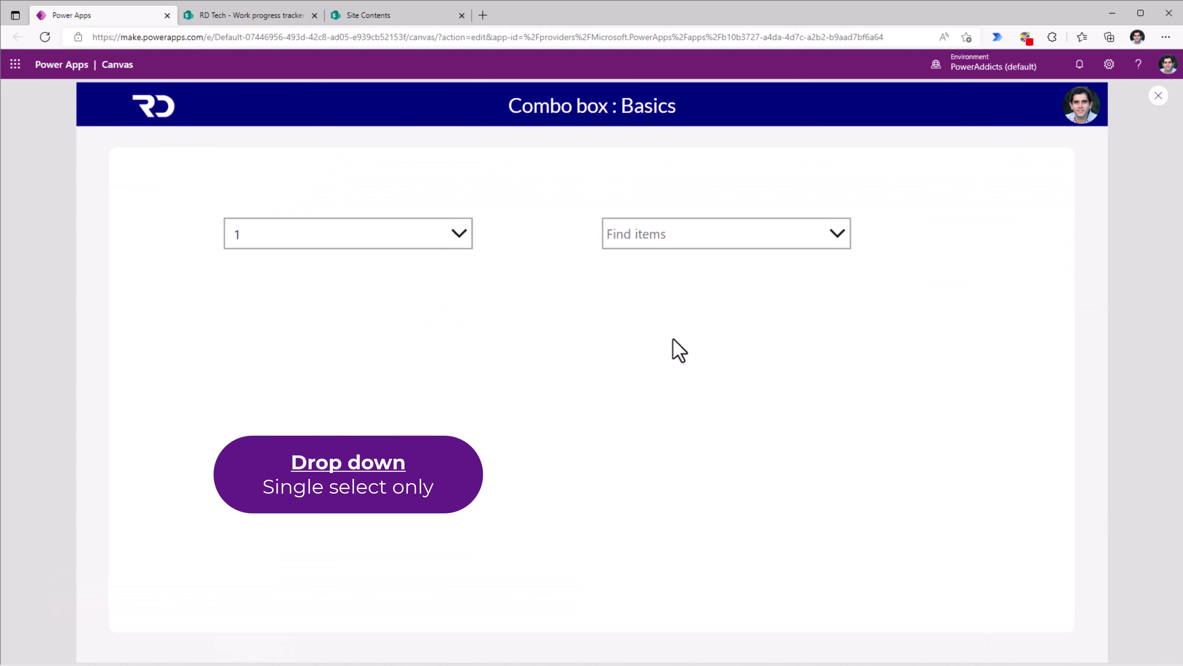
click(816, 244)
click(698, 286)
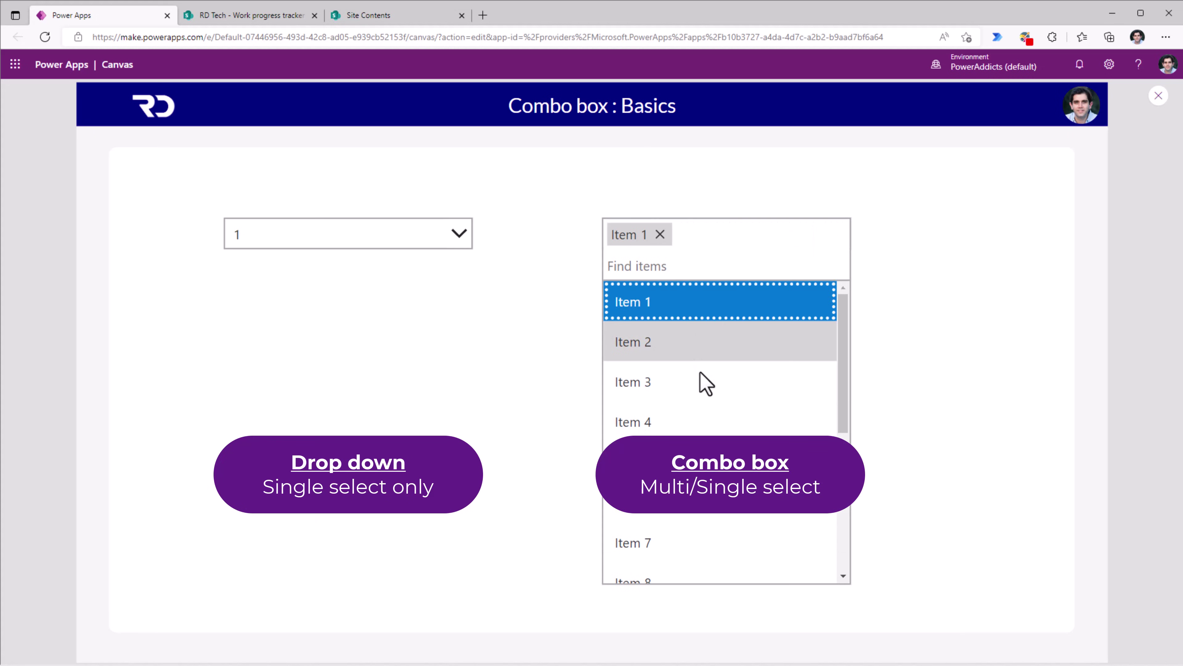
click(706, 385)
click(529, 336)
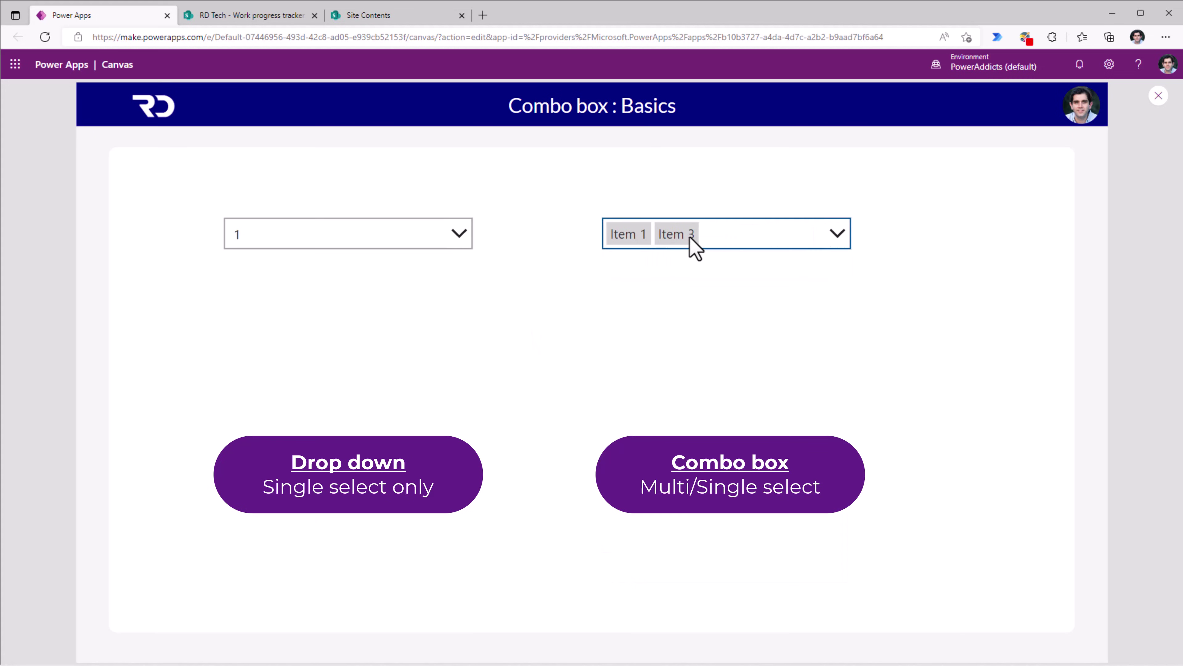
click(691, 239)
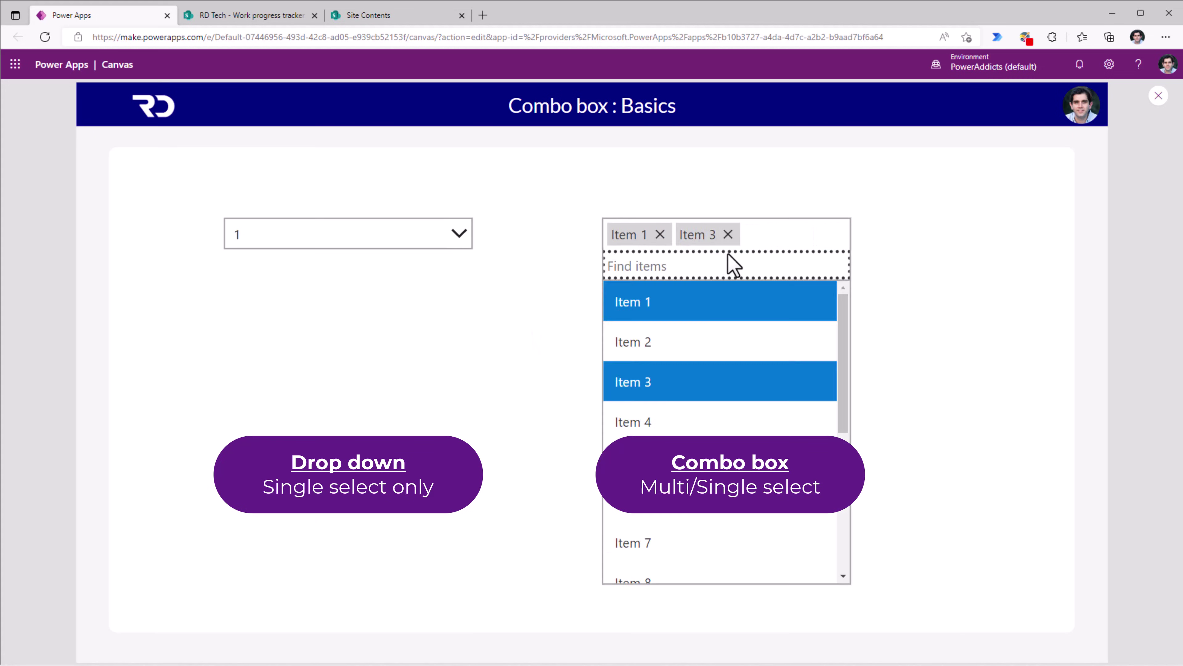
click(728, 235)
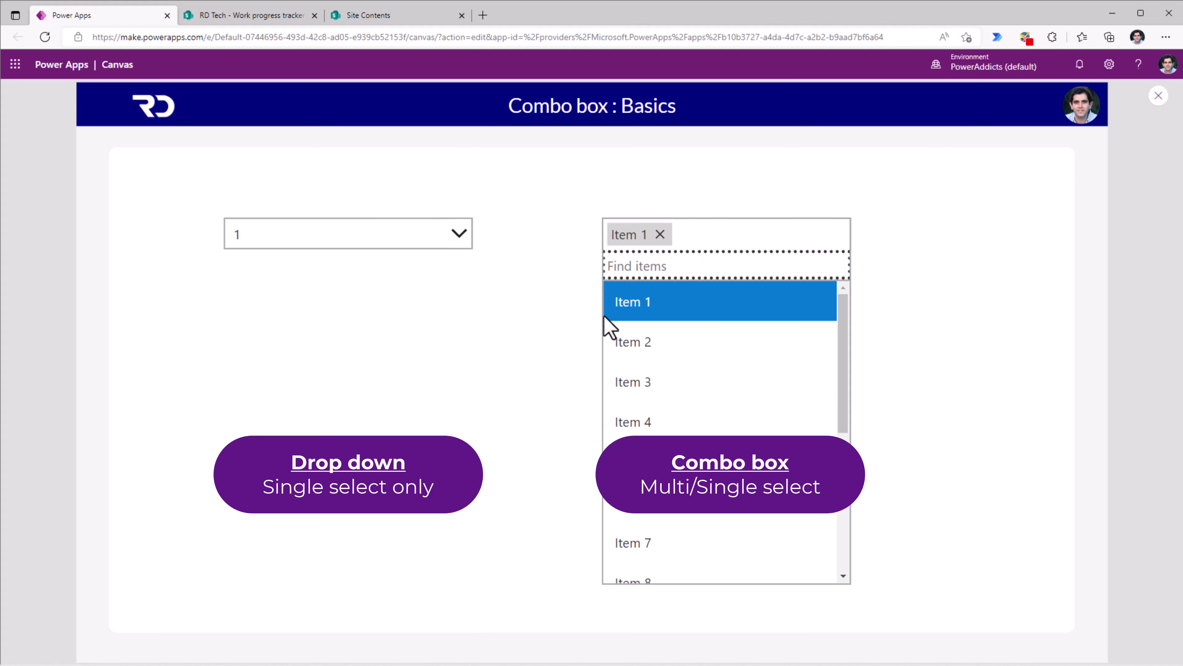
click(578, 322)
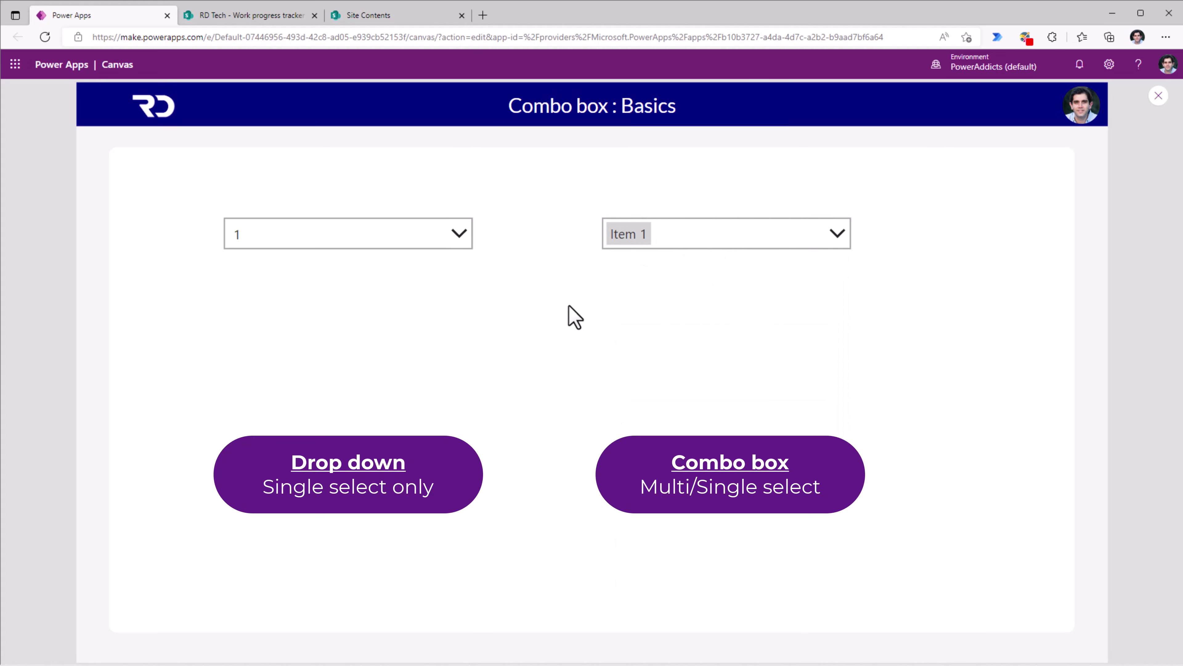
- Check the drop down's list, search the combo box for "item 5", clear the search and select Item 3
click(464, 241)
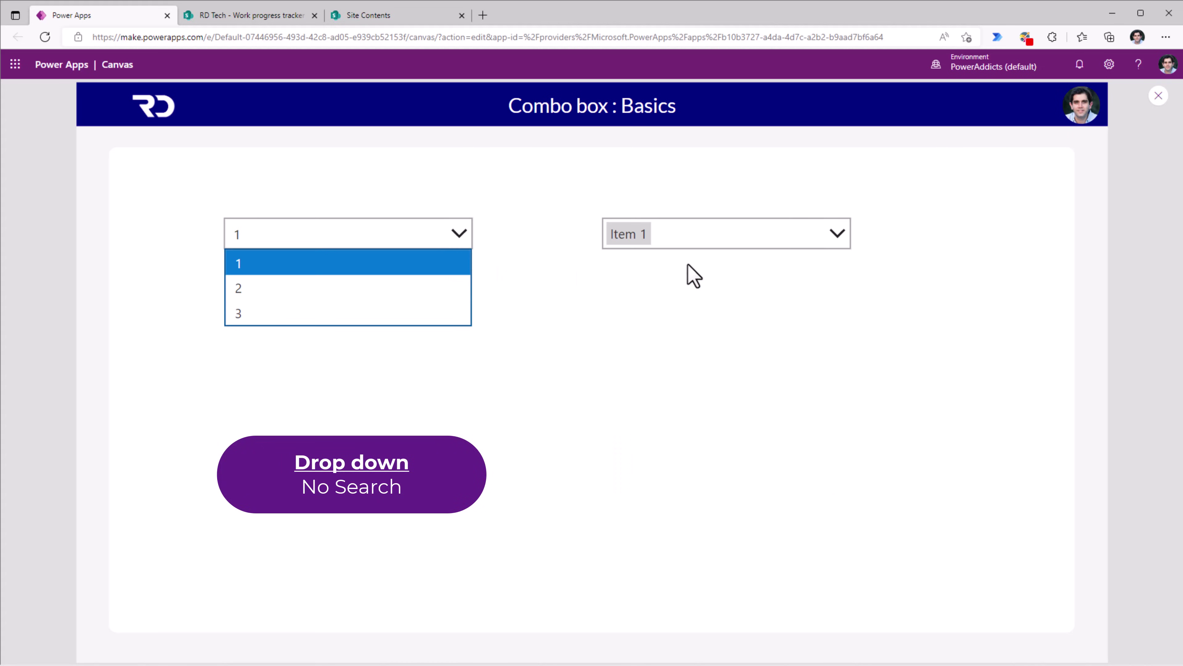
click(835, 238)
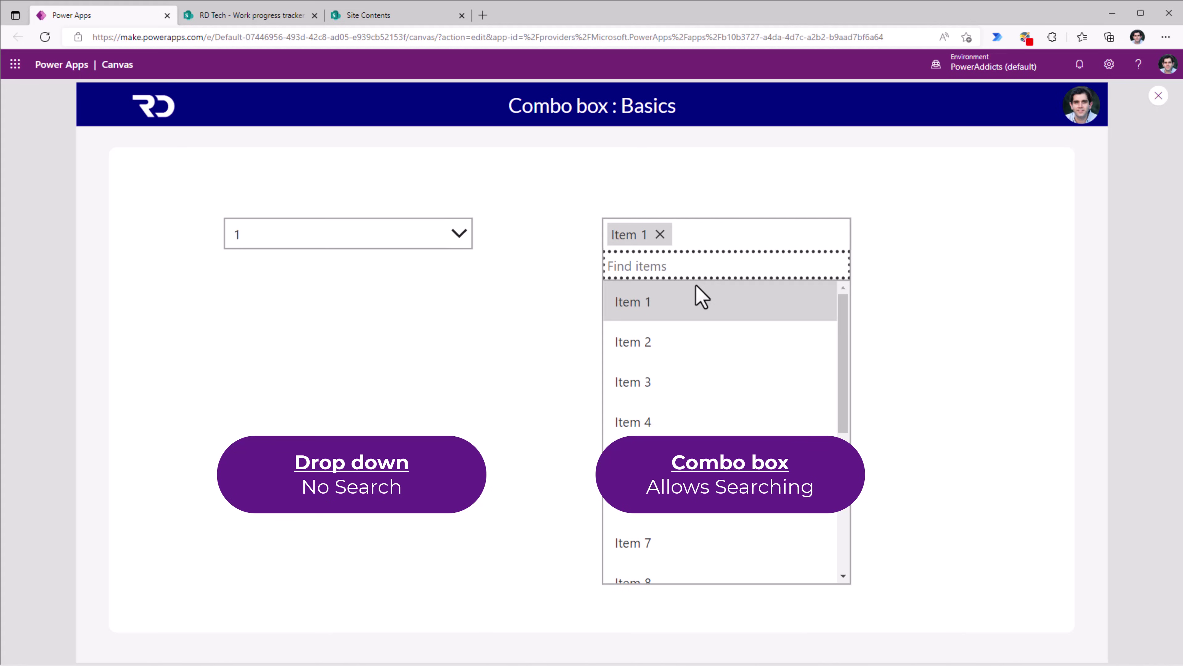
text(item 5)
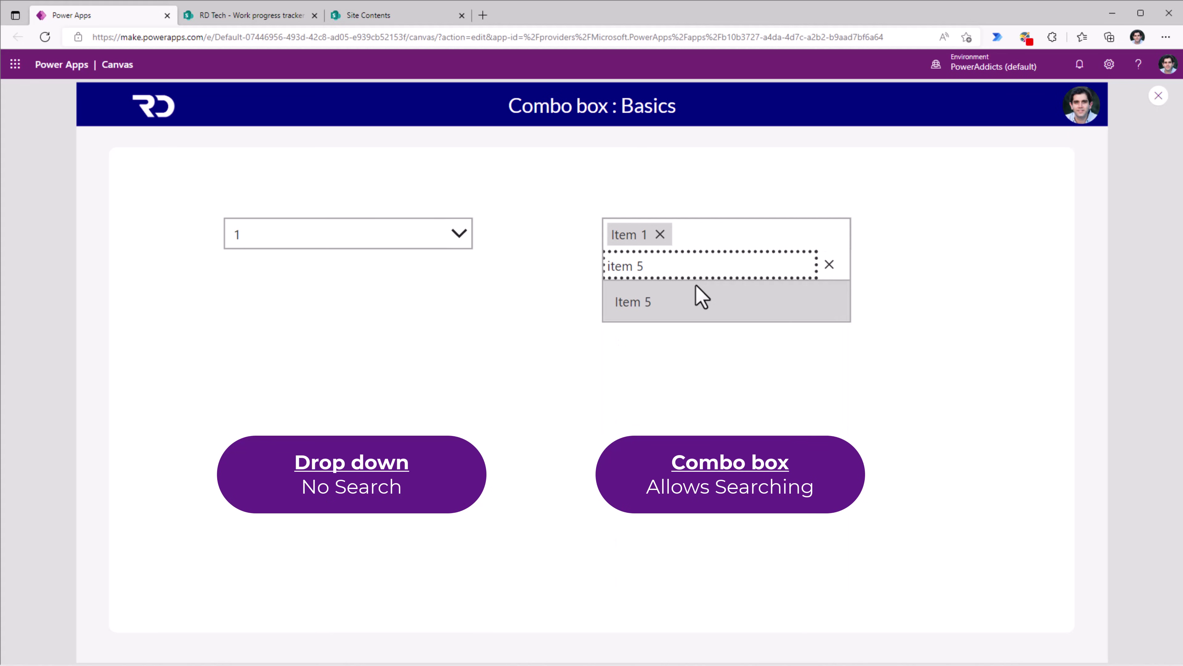
key(BackSpace)
key(BackSpace)
key(BackSpace)
key(BackSpace)
key(BackSpace)
key(BackSpace)
click(666, 382)
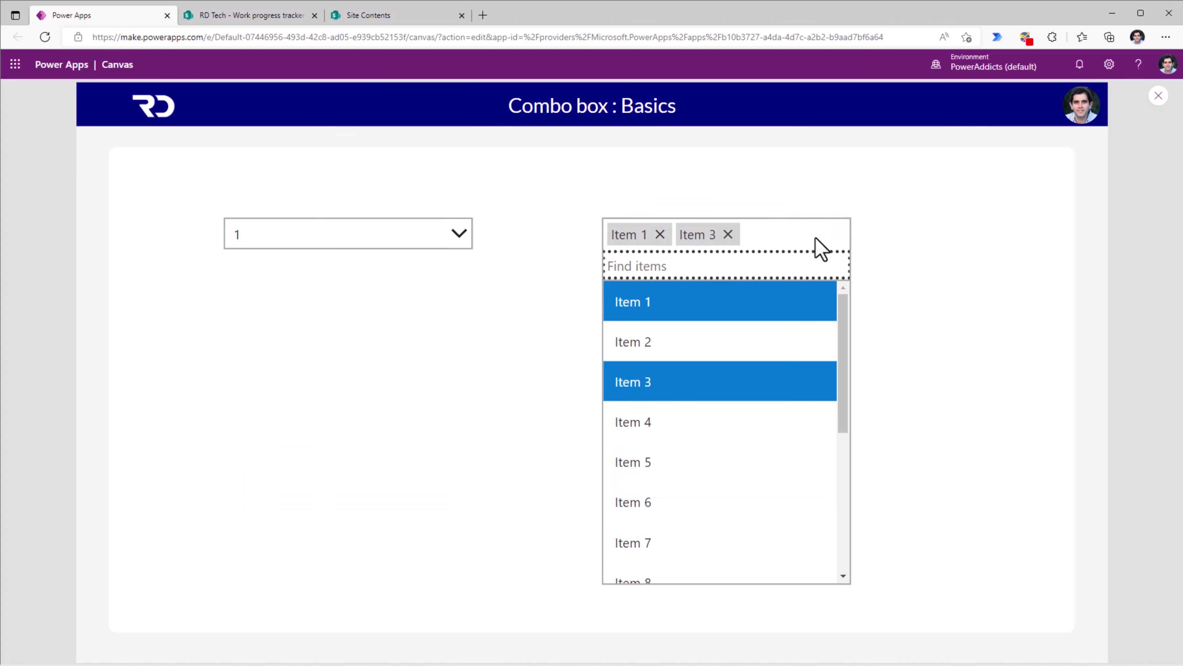
- Recheck the drop down's list, remove Item 3 and Item 1 from the combo box selection, and leave the preview
click(458, 238)
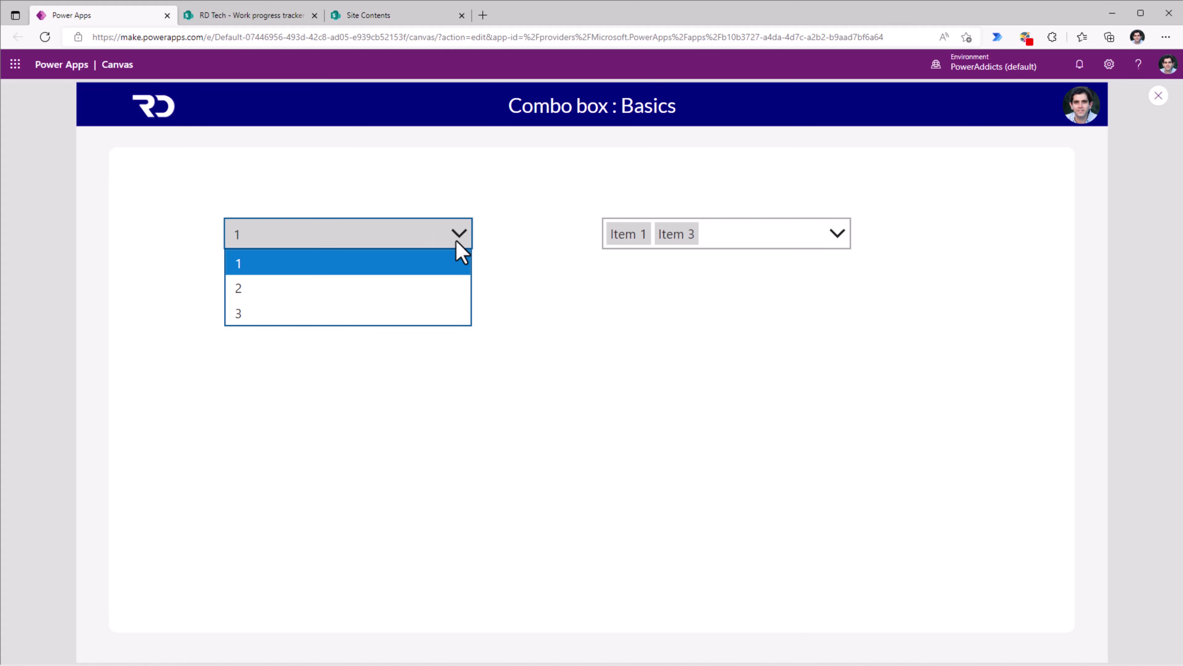
click(532, 254)
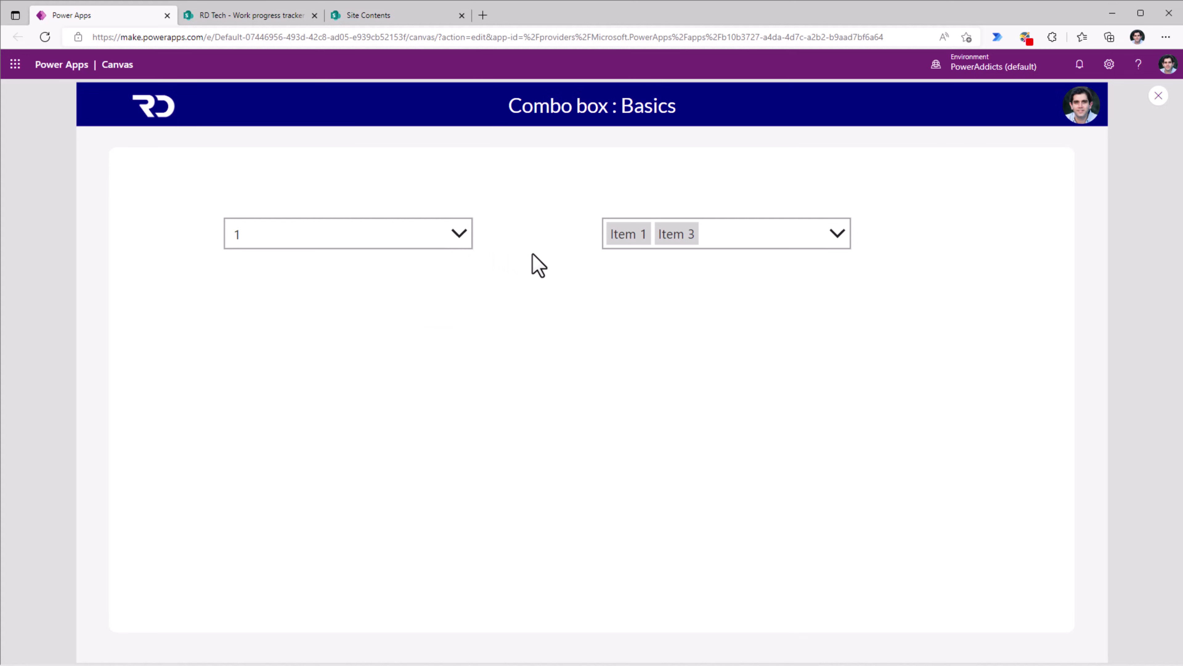
click(466, 238)
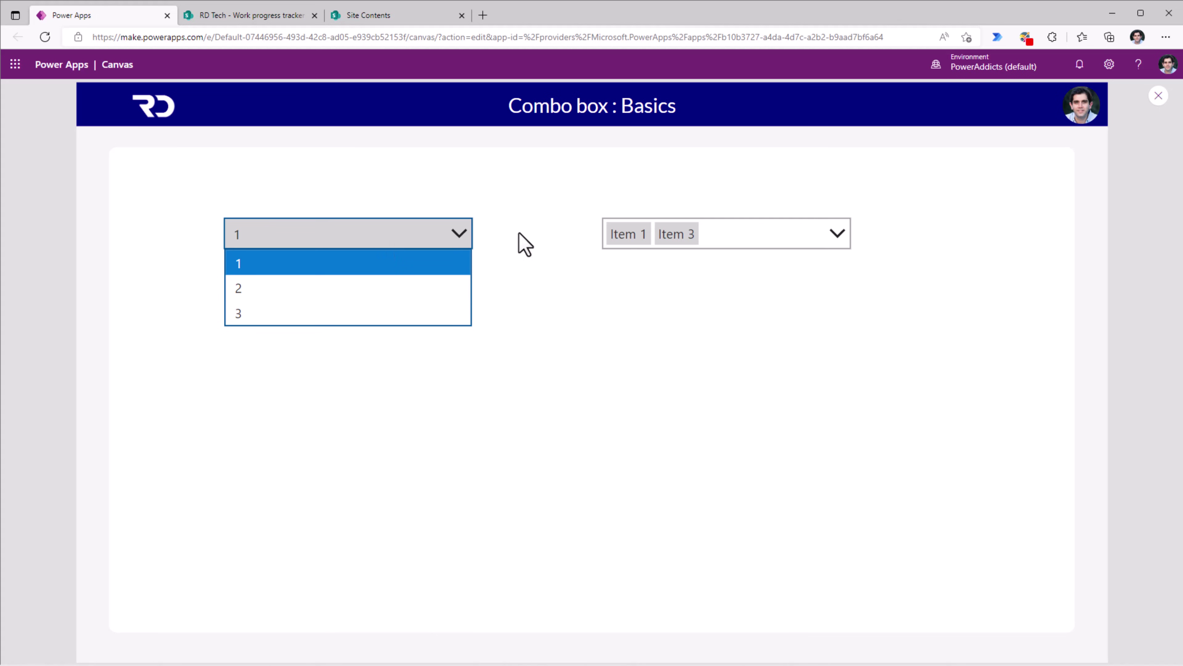
click(788, 240)
click(726, 234)
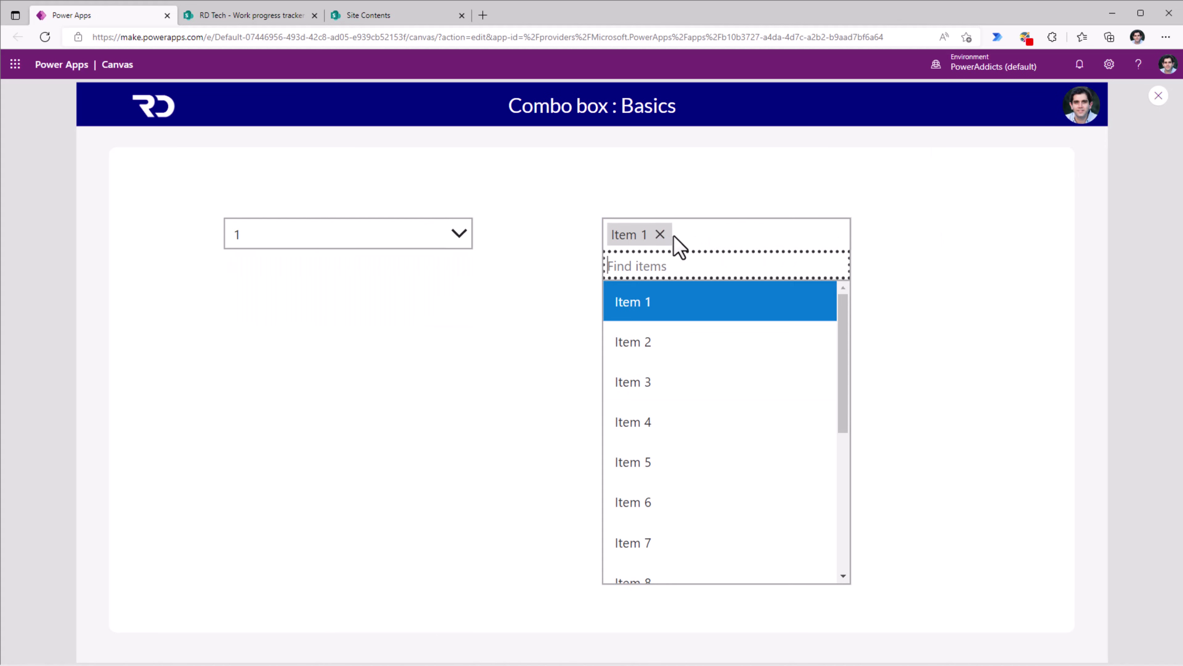
click(660, 234)
key(Escape)
- Set the combo box's InputTextPlaceholder property to "Please select"
scroll(1033, 522, down, 3)
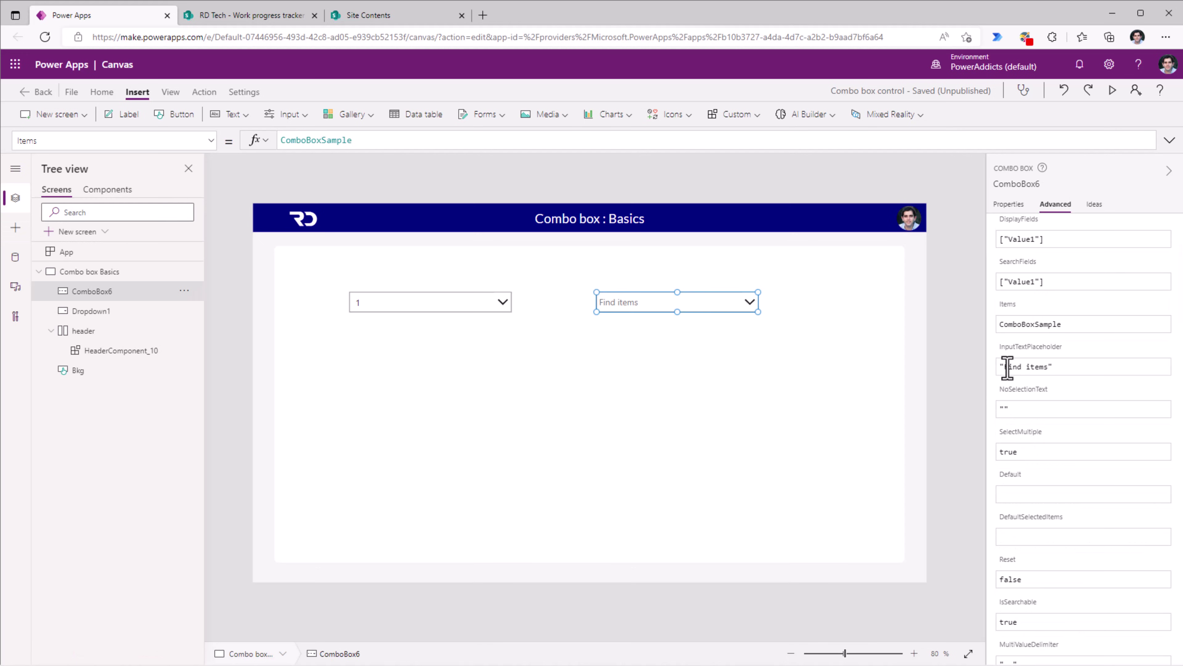
drag(1004, 367, 1049, 367)
text(Please select)
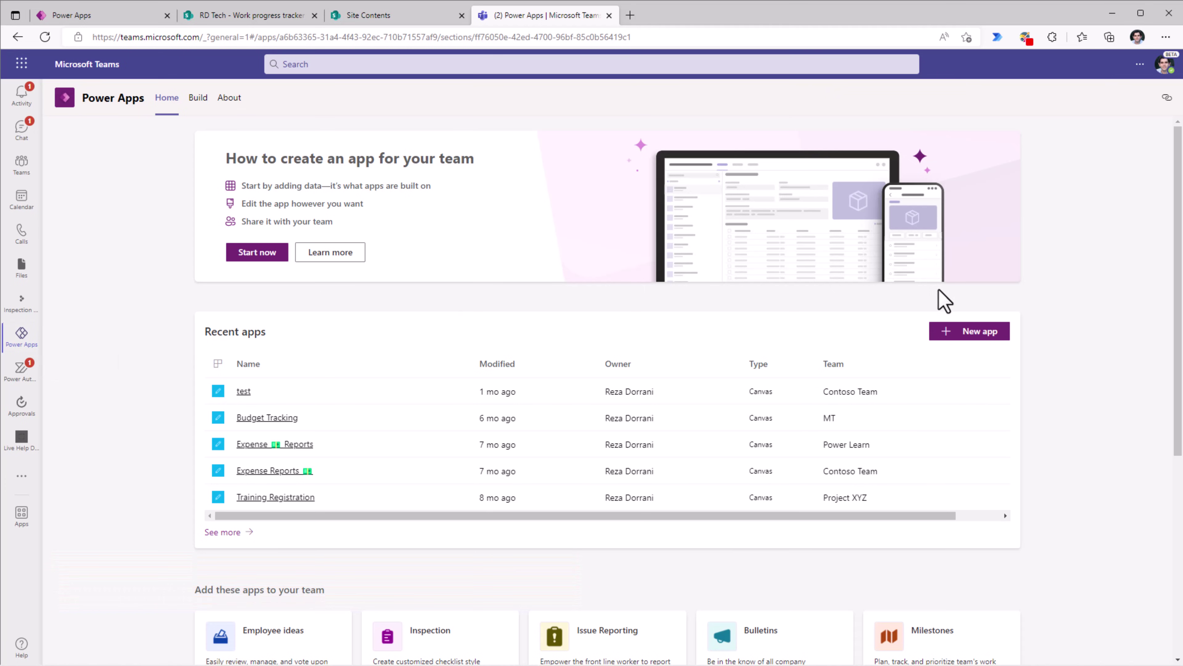
- In Power Apps within Microsoft Teams, create an app for the Cat team and name it sample
click(966, 334)
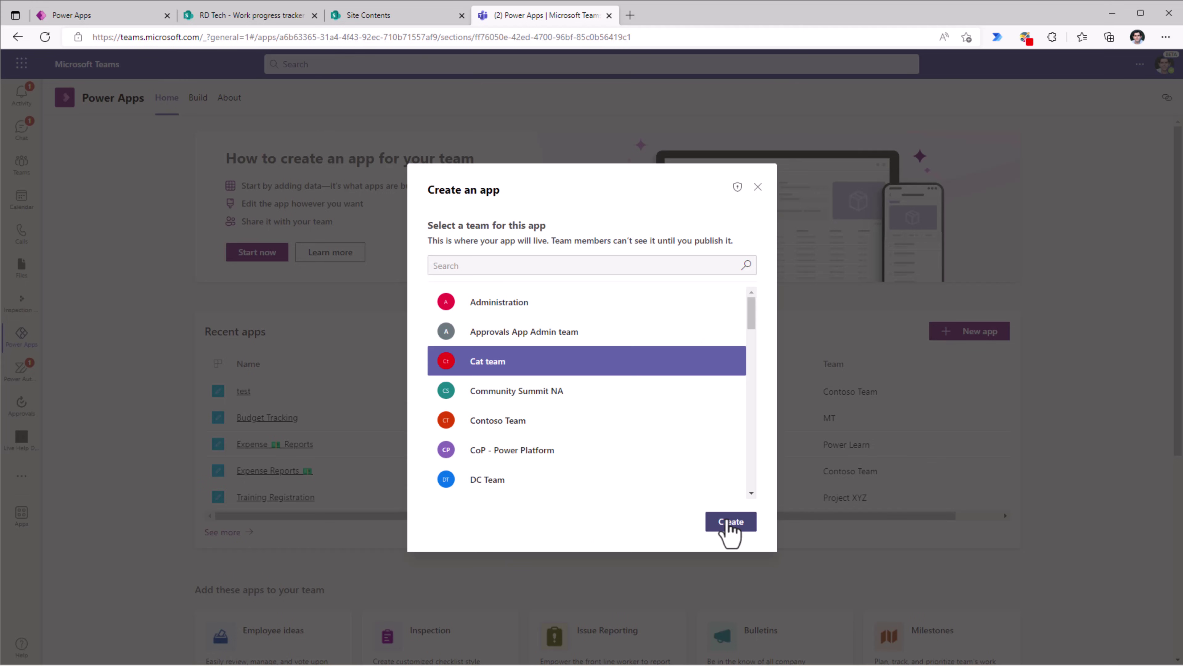
click(731, 522)
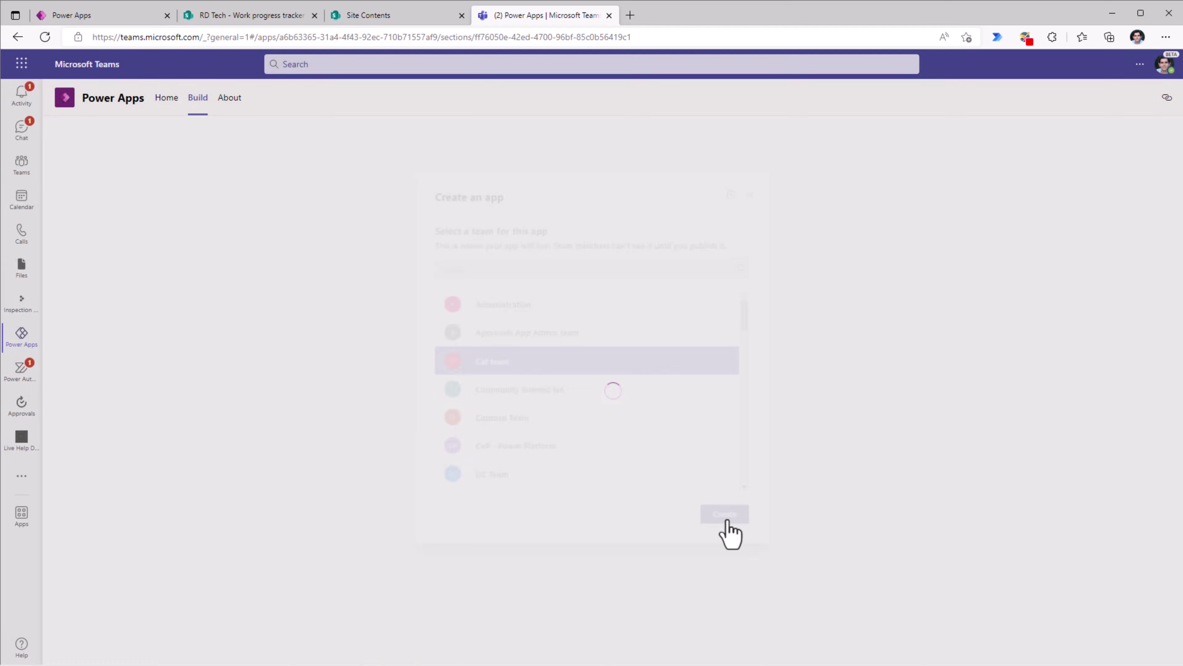
click(699, 428)
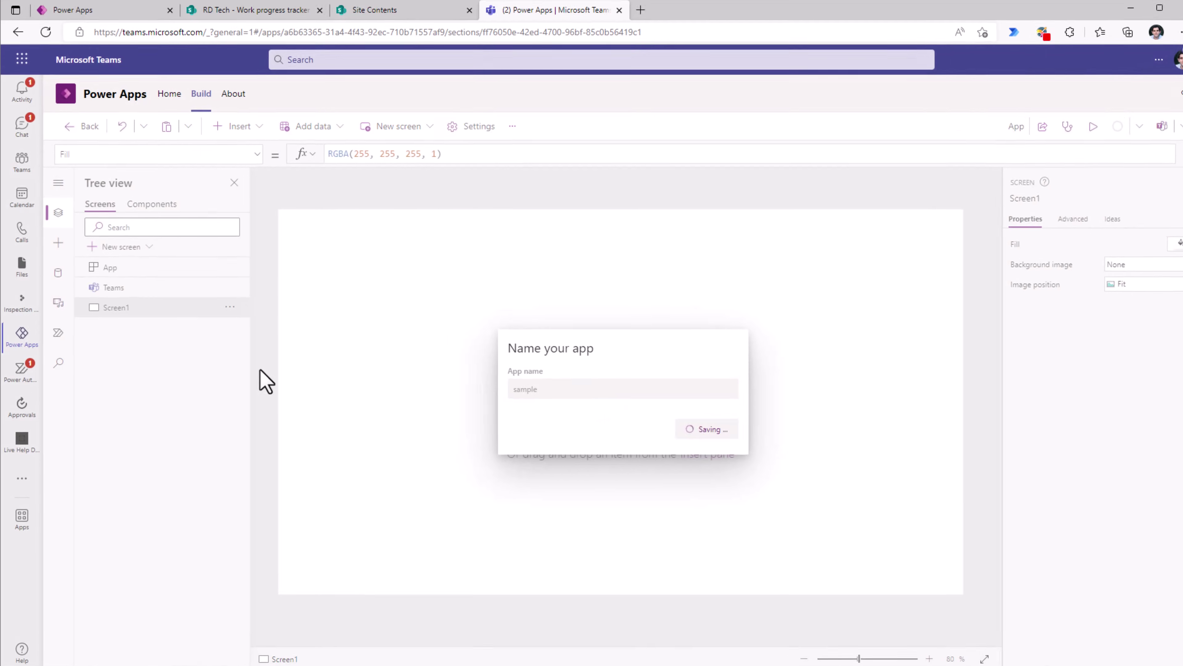
- Search the Teams app's insertable controls for "drop" and clear the search
click(57, 244)
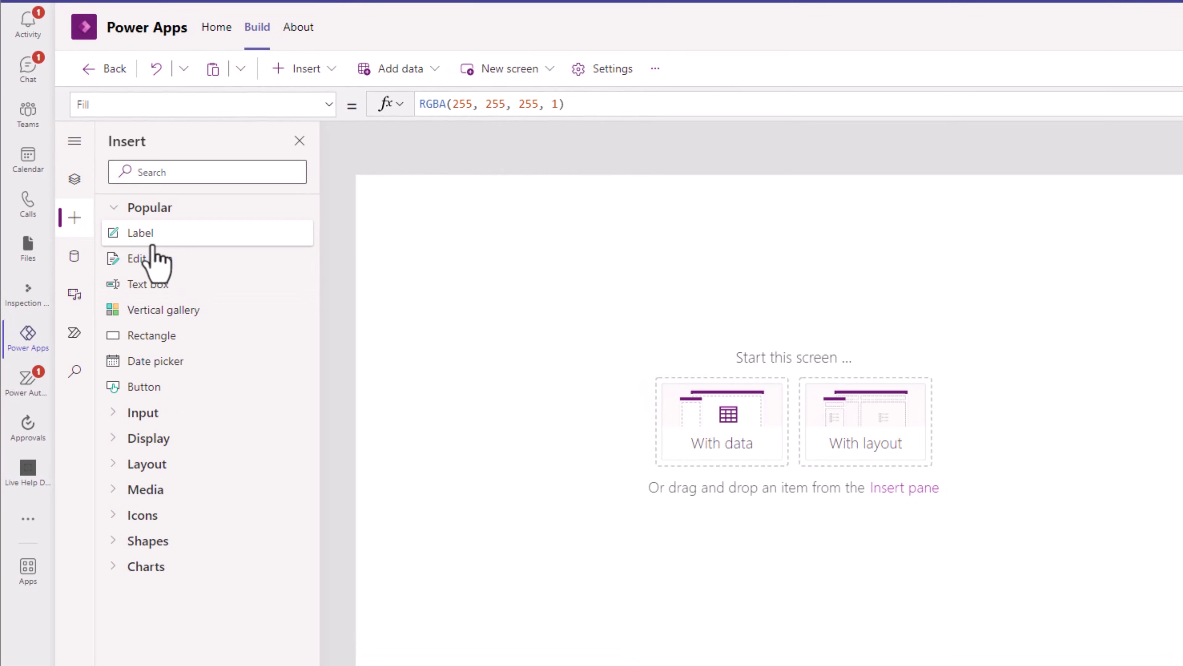
click(219, 173)
text(drop)
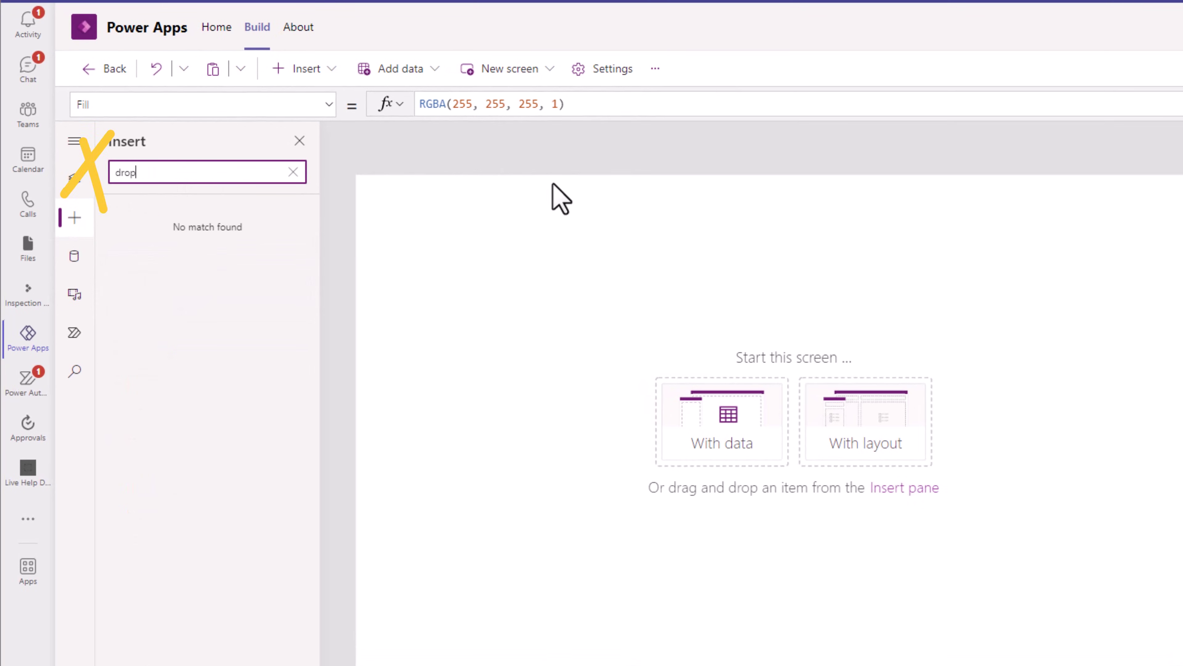
key(BackSpace)
key(BackSpace)
key(BackSpace)
key(BackSpace)
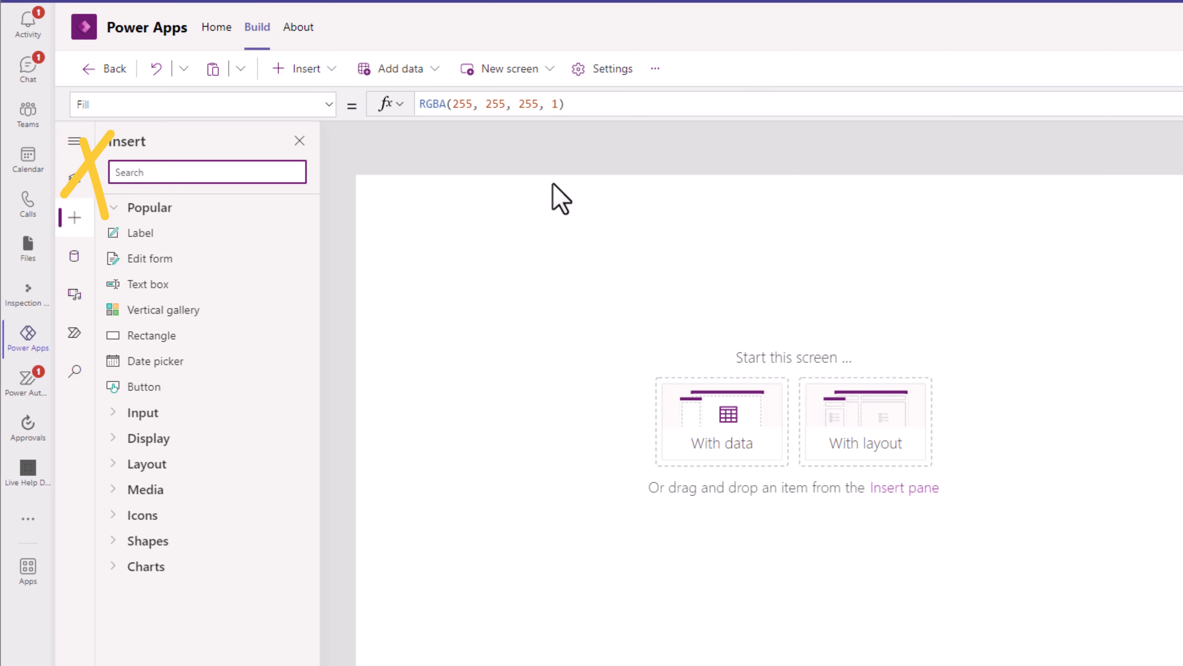
- Insert a combo box on the Teams app's blank screen without choosing a data source
text(com)
click(234, 229)
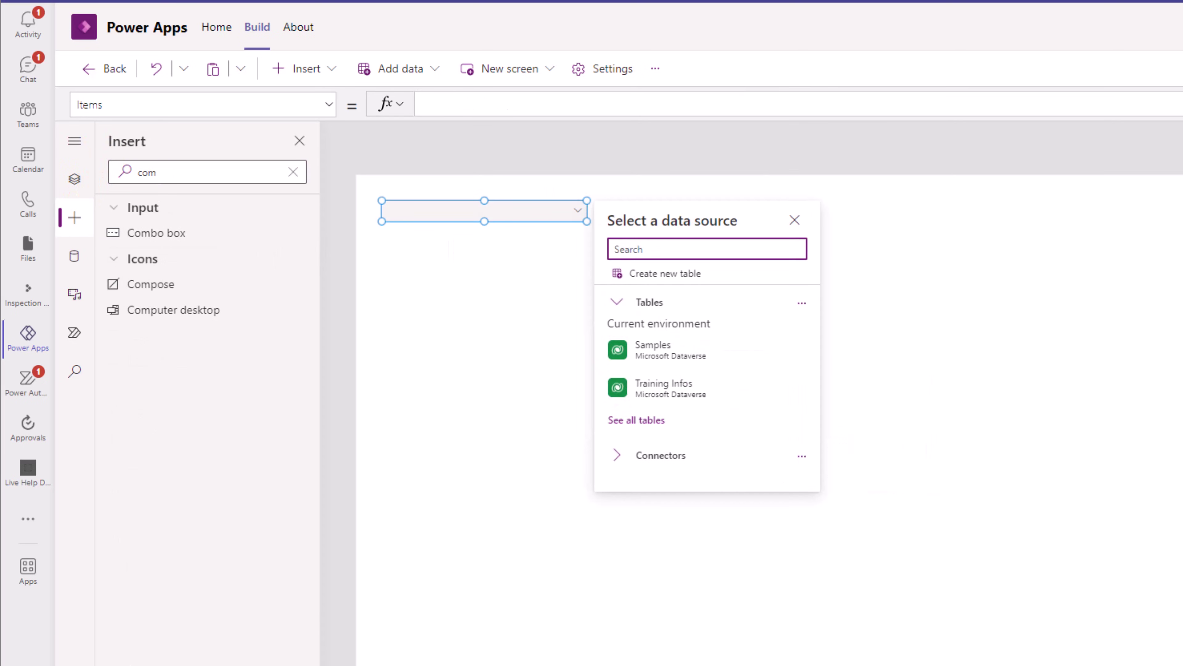
click(587, 312)
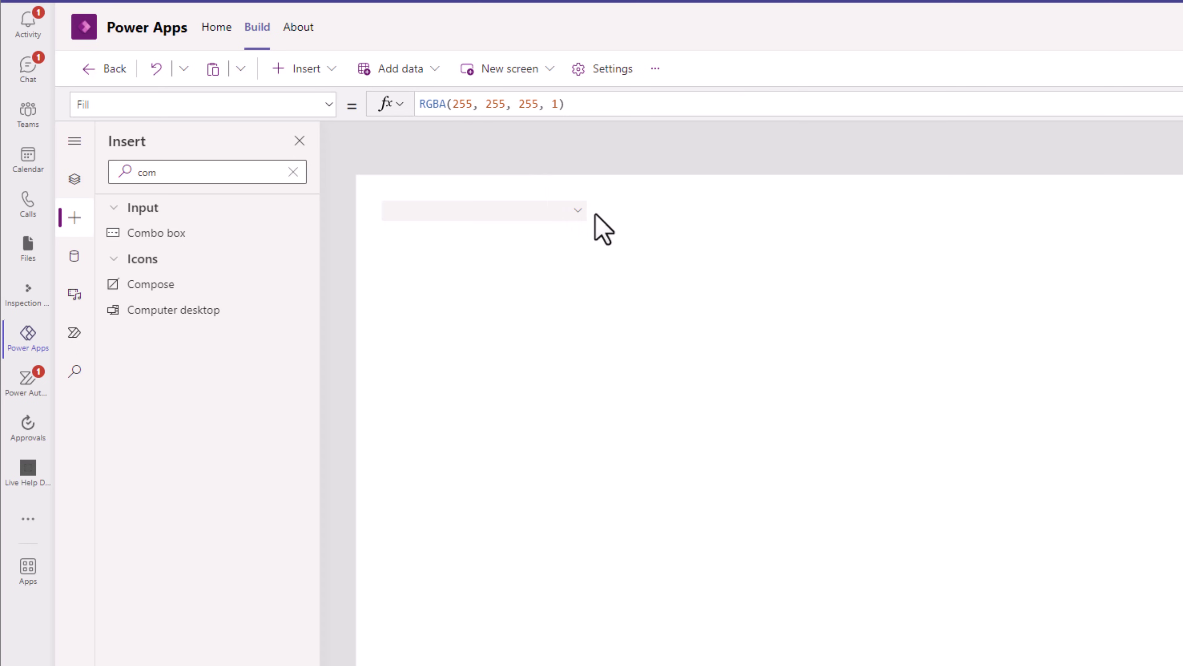
- Copy the Teams combo box to the Combo box Basics screen of the Combo box control app, placing it at X 360, Y 344
click(563, 208)
click(558, 257)
click(546, 214)
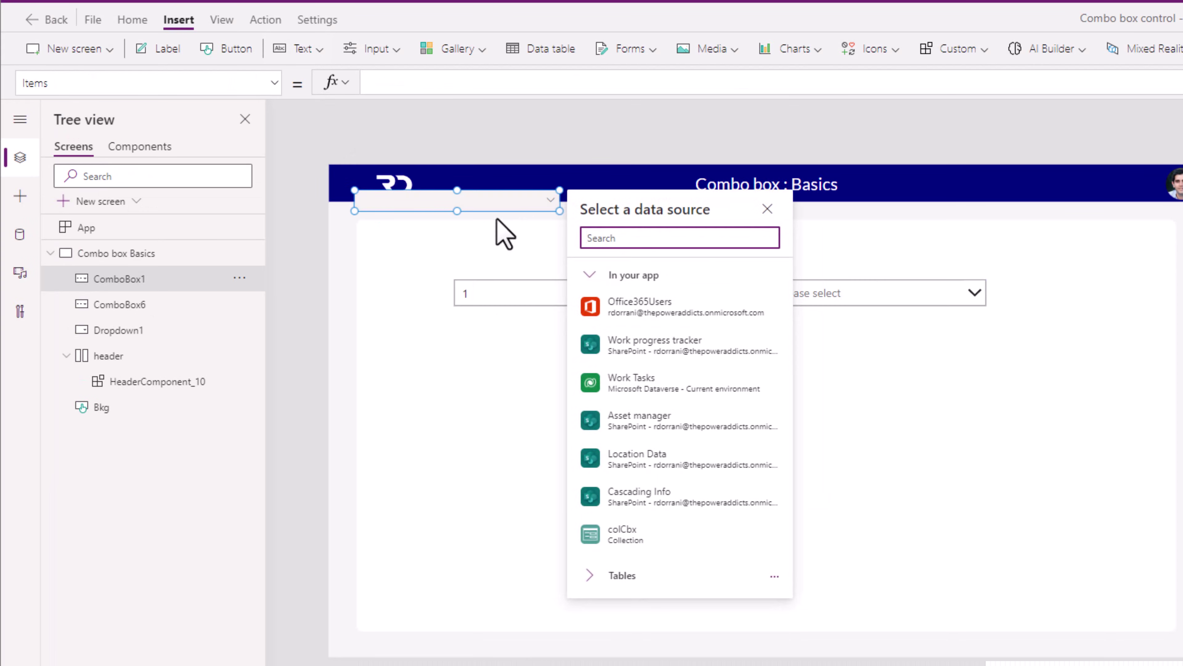
drag(505, 205, 710, 401)
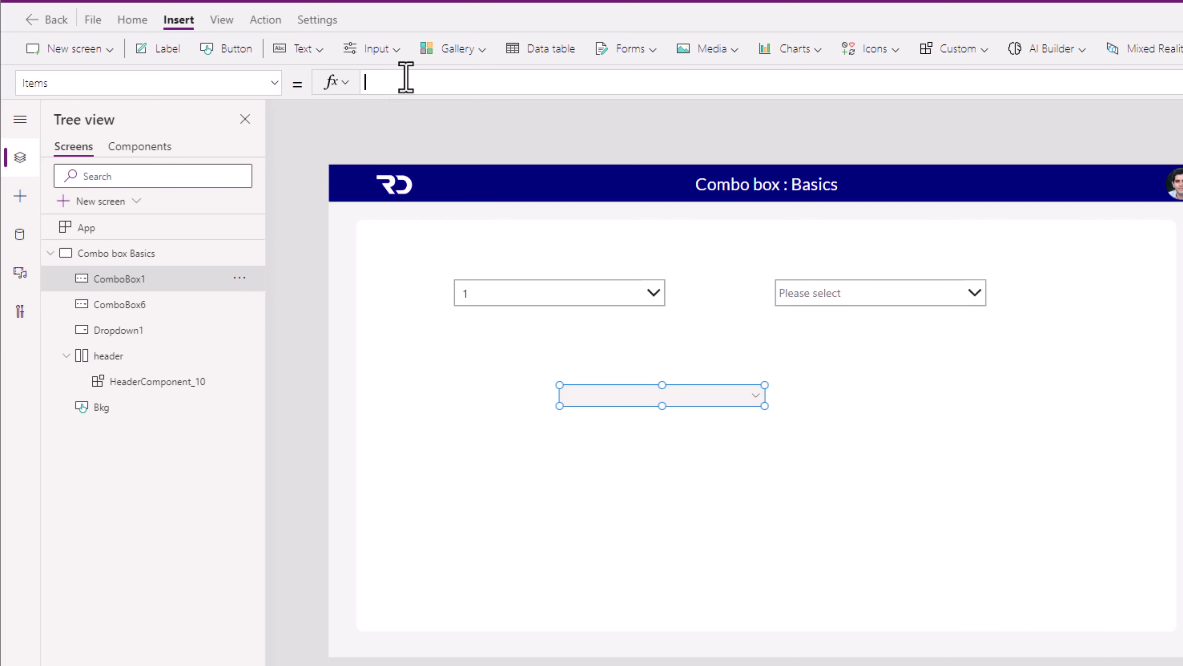
- Set the copied combo box's Items formula to 'Asset manager' and allow multi select and searching
text('Ass)
click(404, 108)
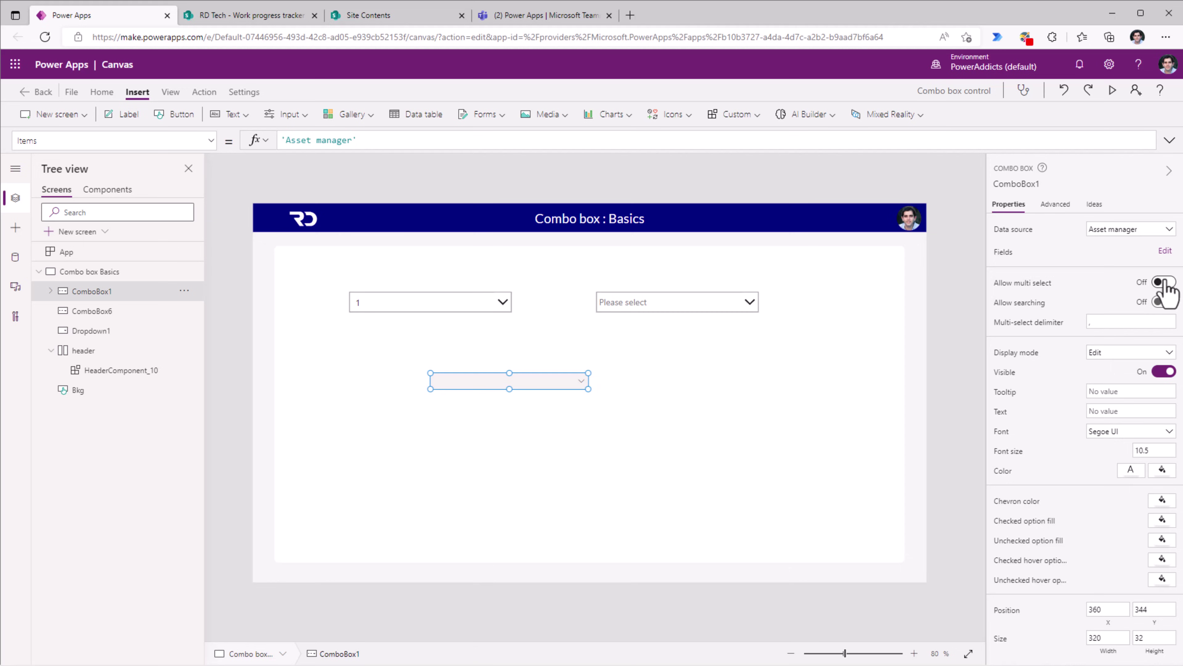
click(1182, 267)
click(1165, 303)
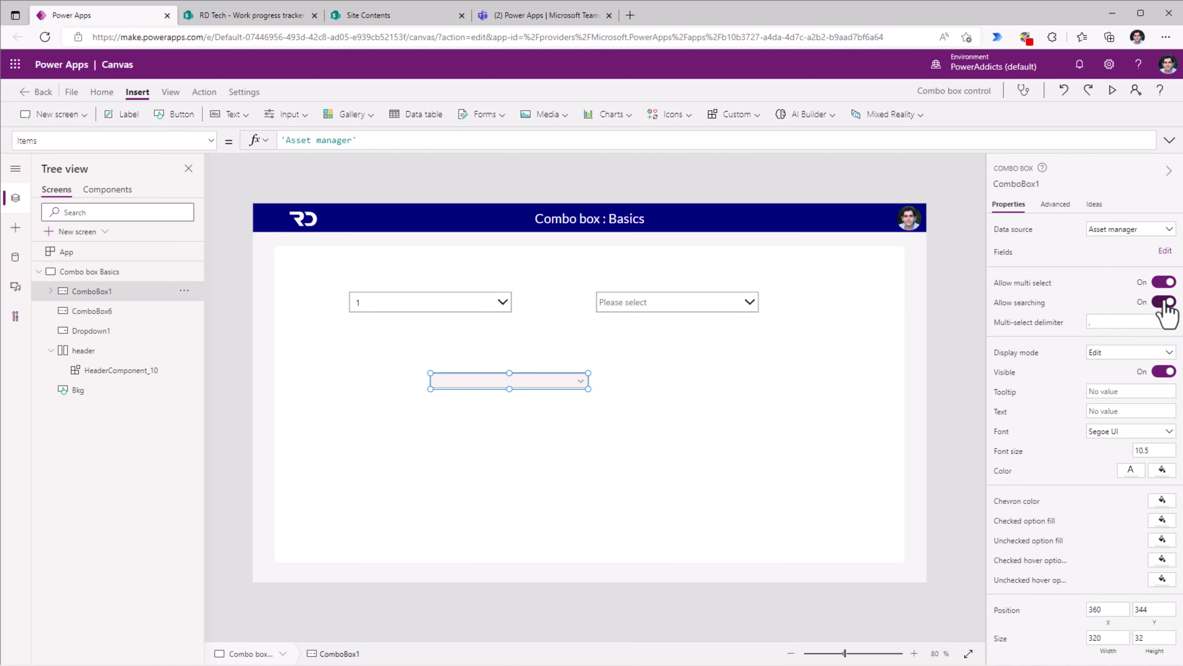
- Review the Asset manager combo box's fields and select Ergonomic Keyboard and Surface Headphones in its preview
click(1165, 250)
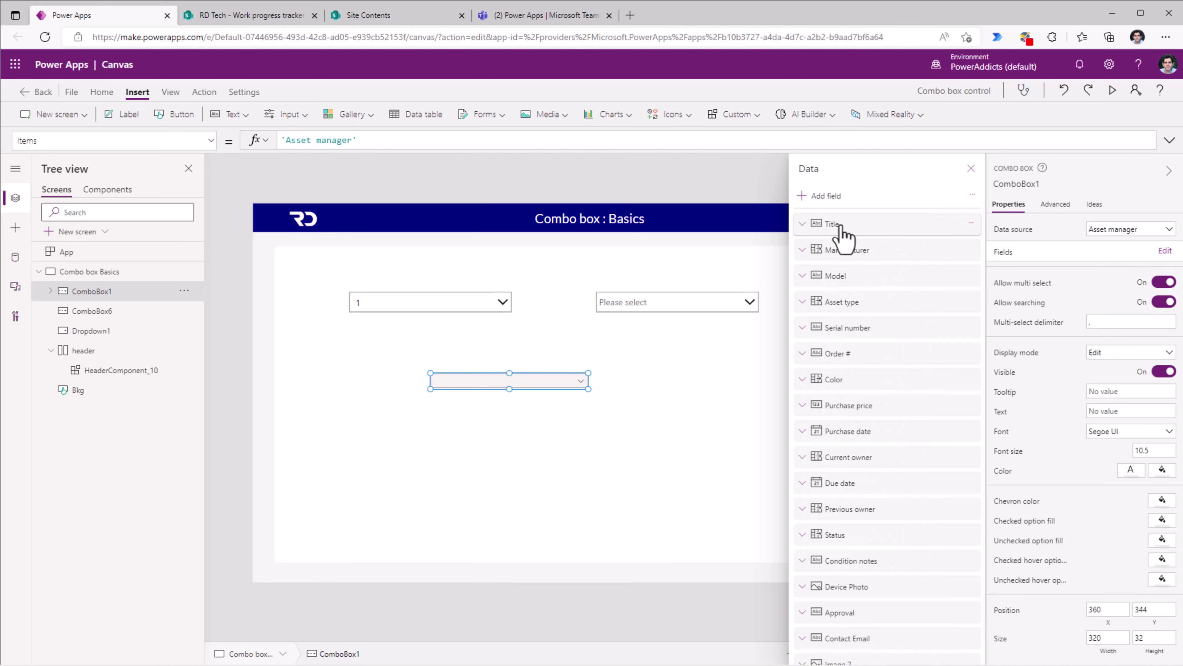
drag(841, 280, 833, 224)
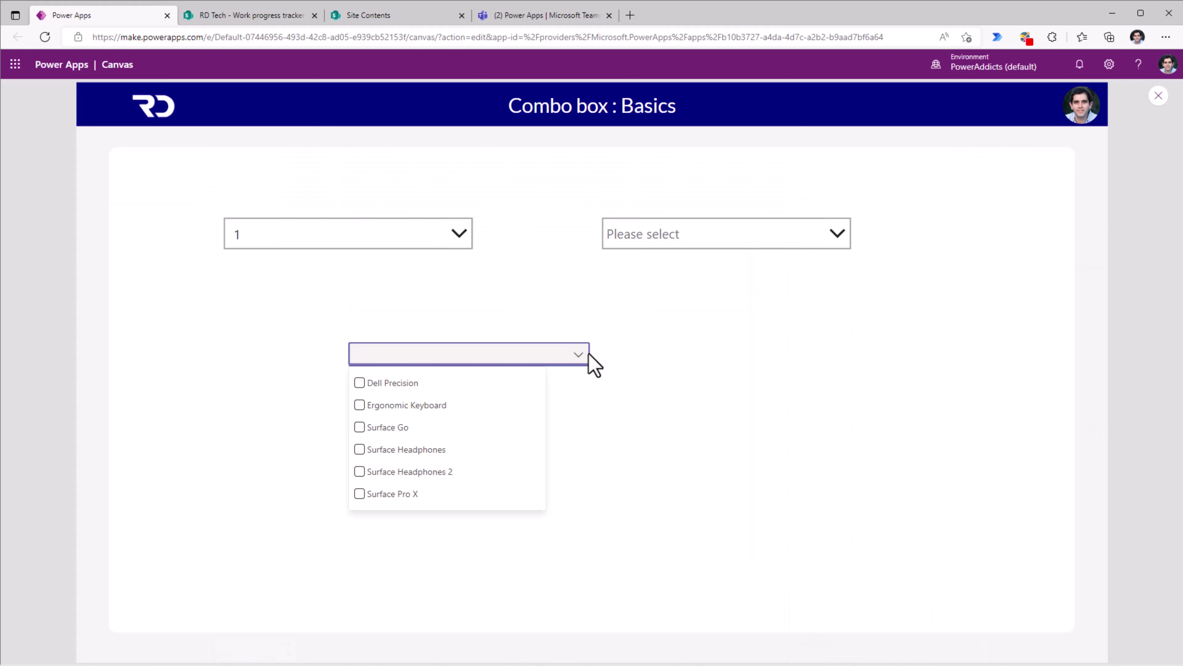
click(359, 405)
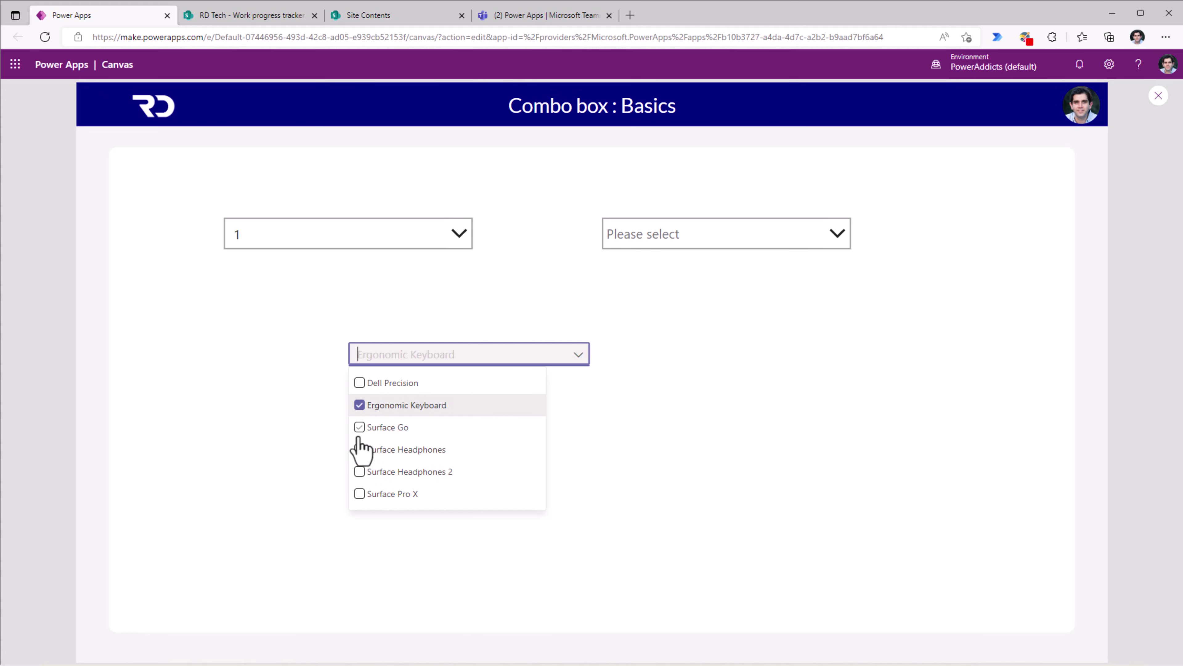
click(359, 447)
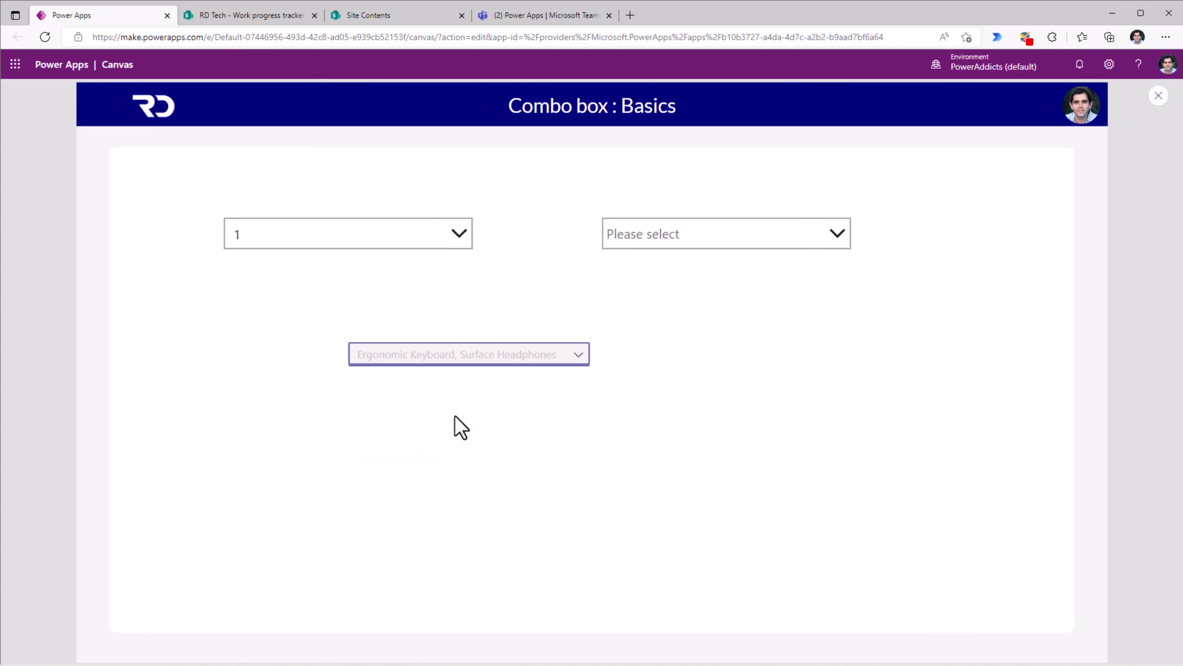
- Select Item 2 and Item 3 in the "Please select" combo box and reopen the Asset manager combo box for comparison
click(753, 233)
click(692, 310)
click(692, 351)
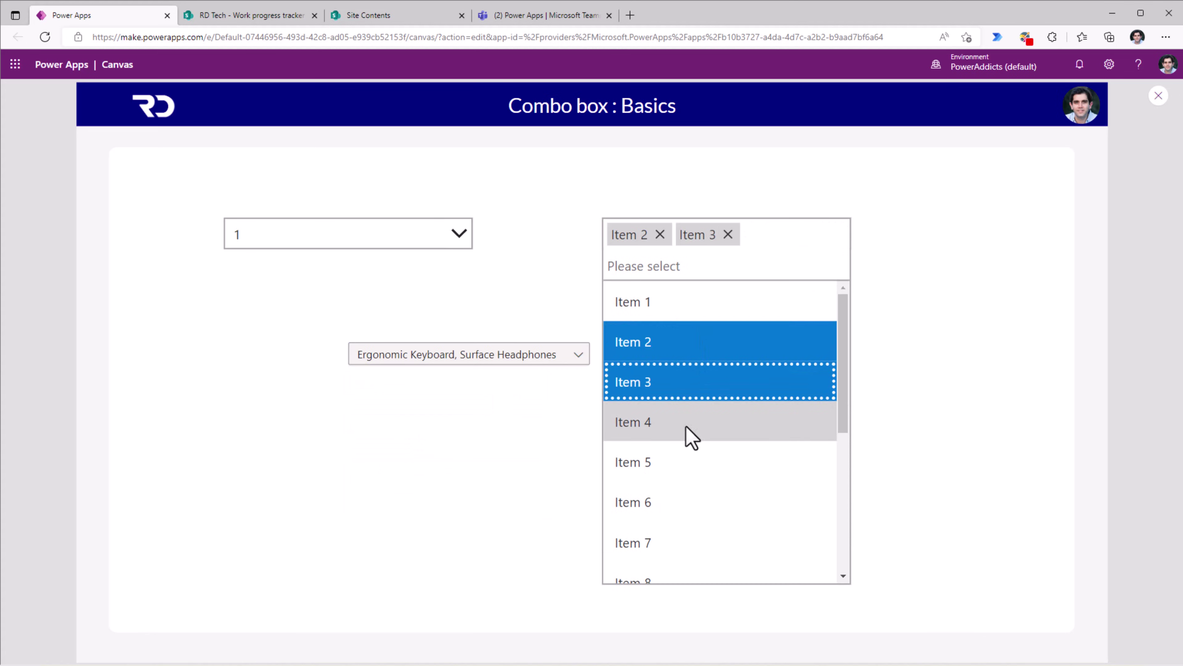
click(563, 473)
click(579, 355)
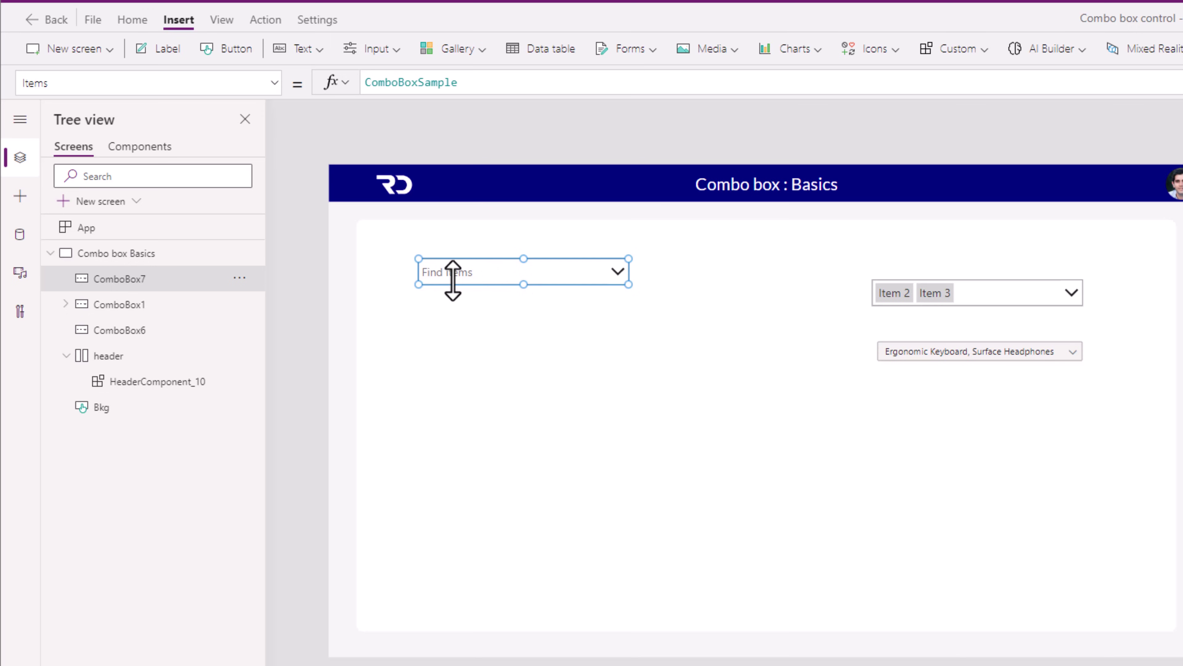
- Set the "Find items" combo box's Items formula to Office365Users.SearchUser({searchTerm:Self.SearchText, top:999})
click(19, 234)
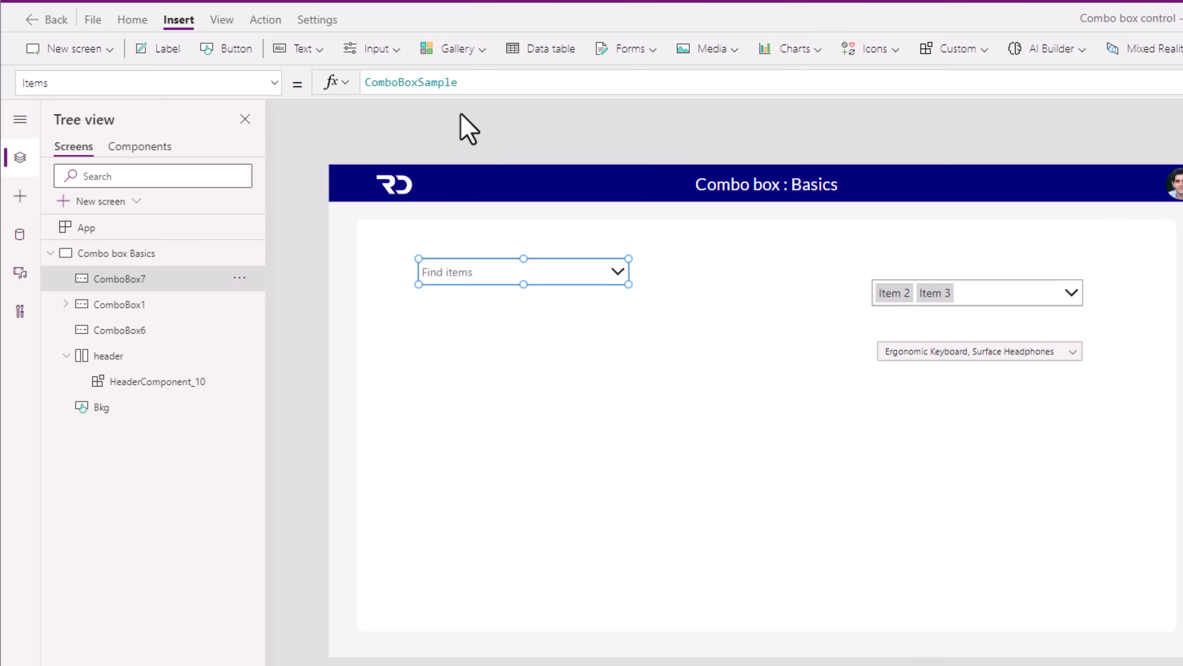
double_click(425, 82)
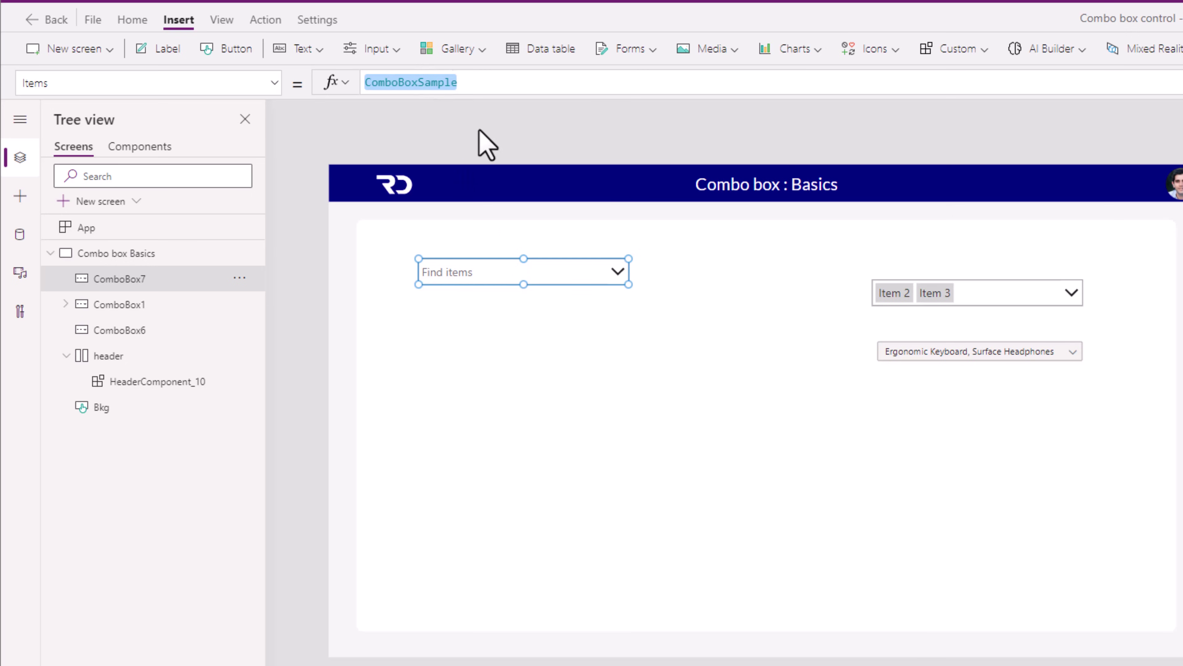
text(office)
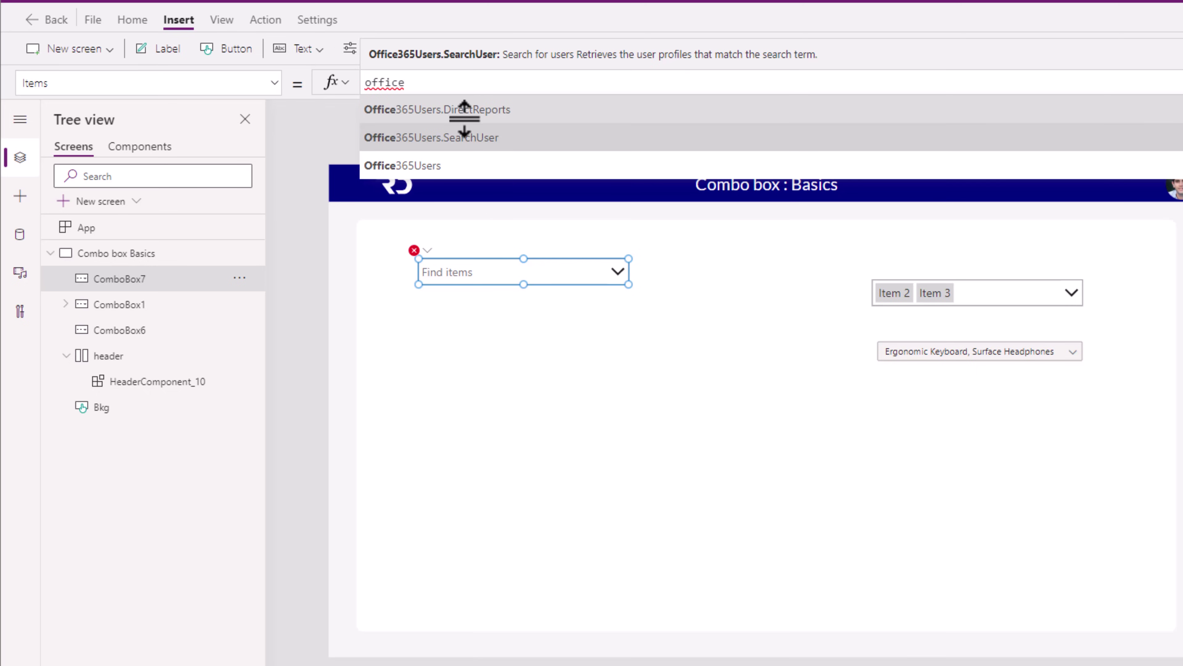
key(Tab)
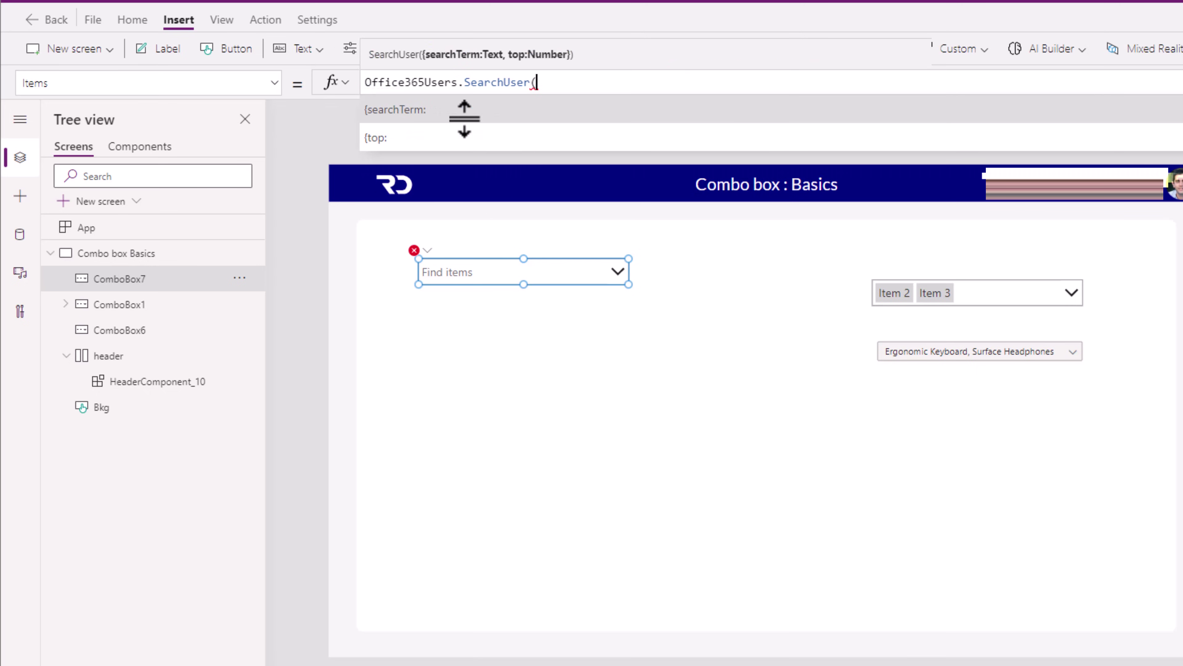
text({sear)
key(Tab)
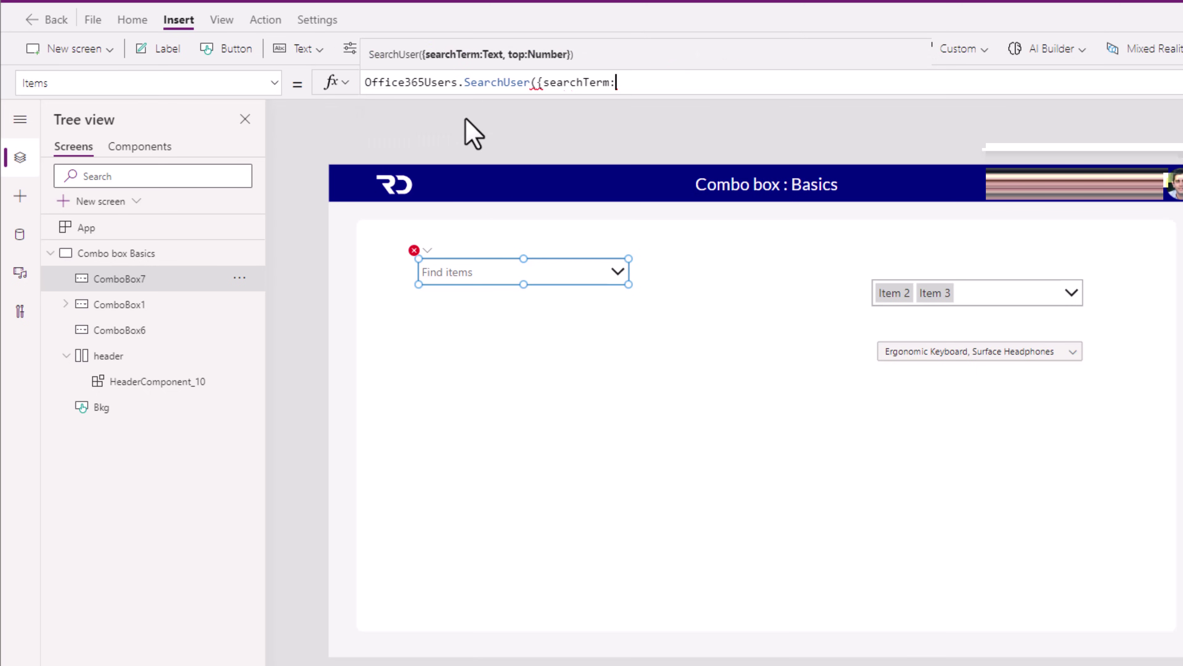
text(Self.)
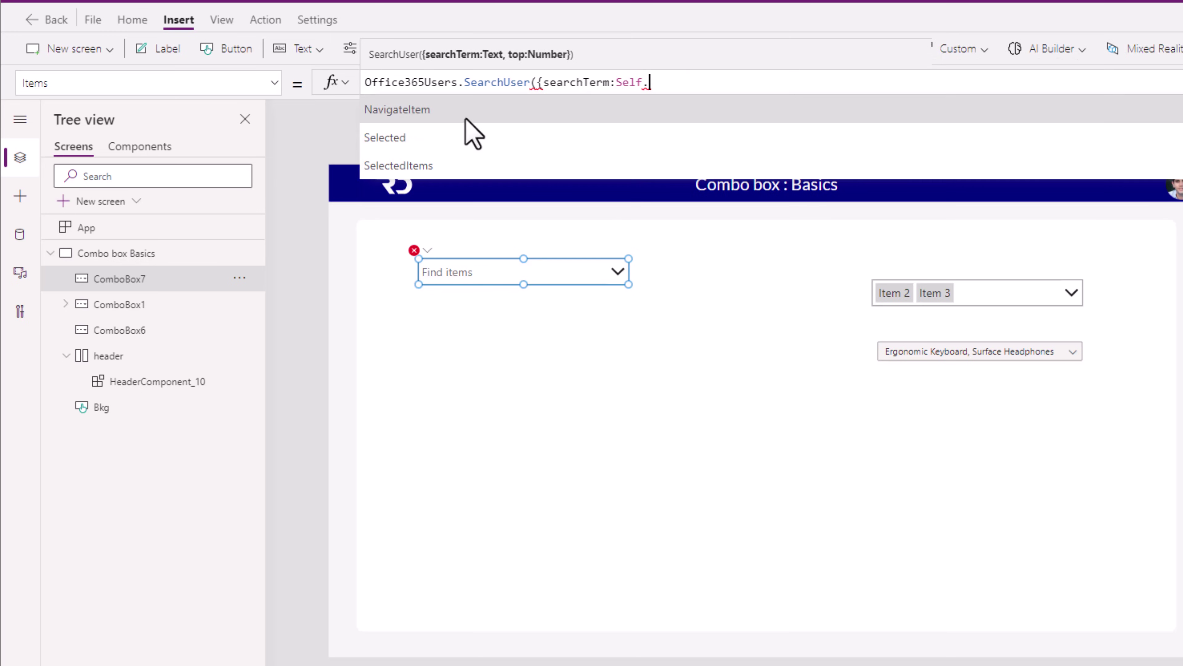
text(Sear)
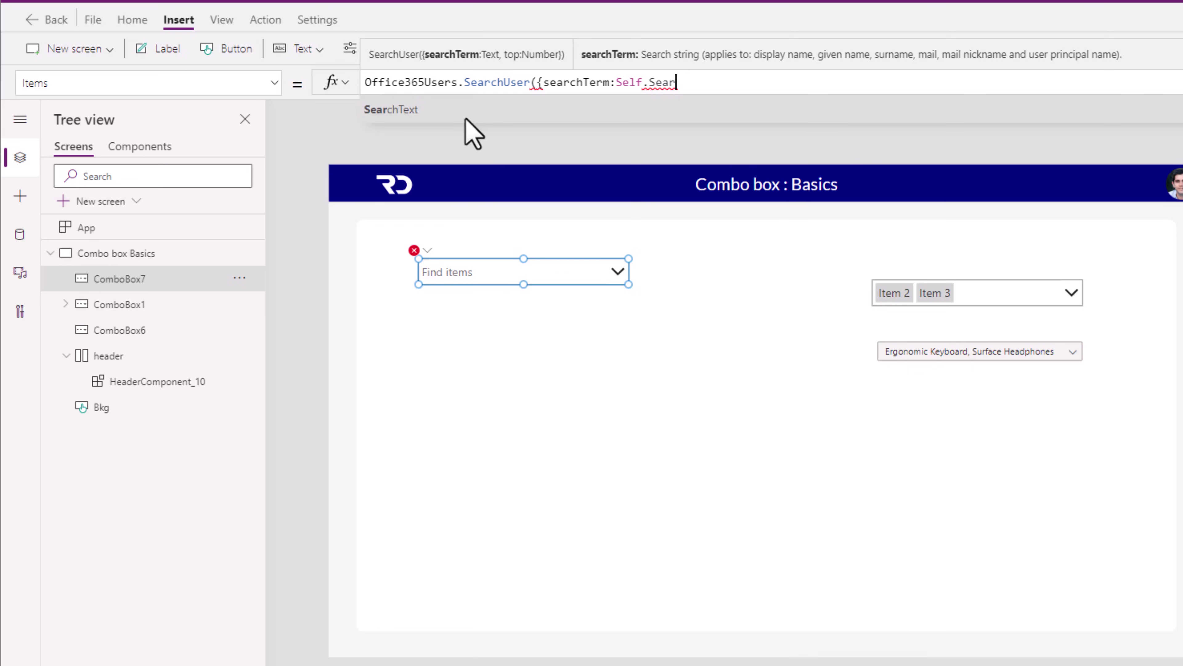
key(Tab)
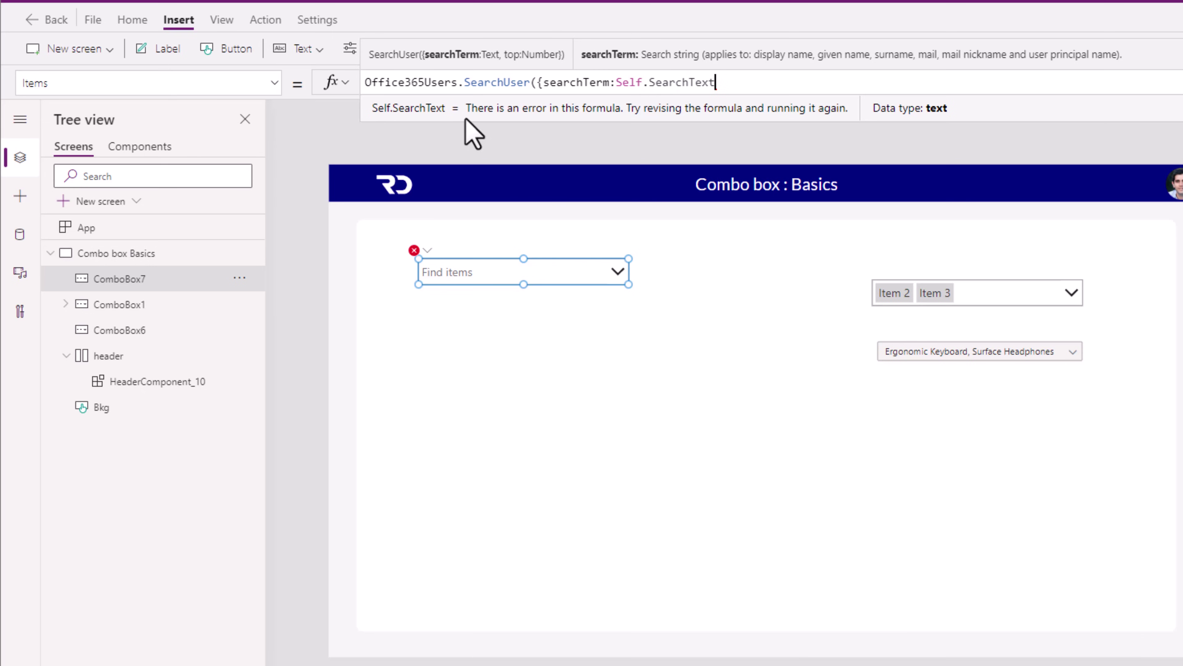
text(, top:999)
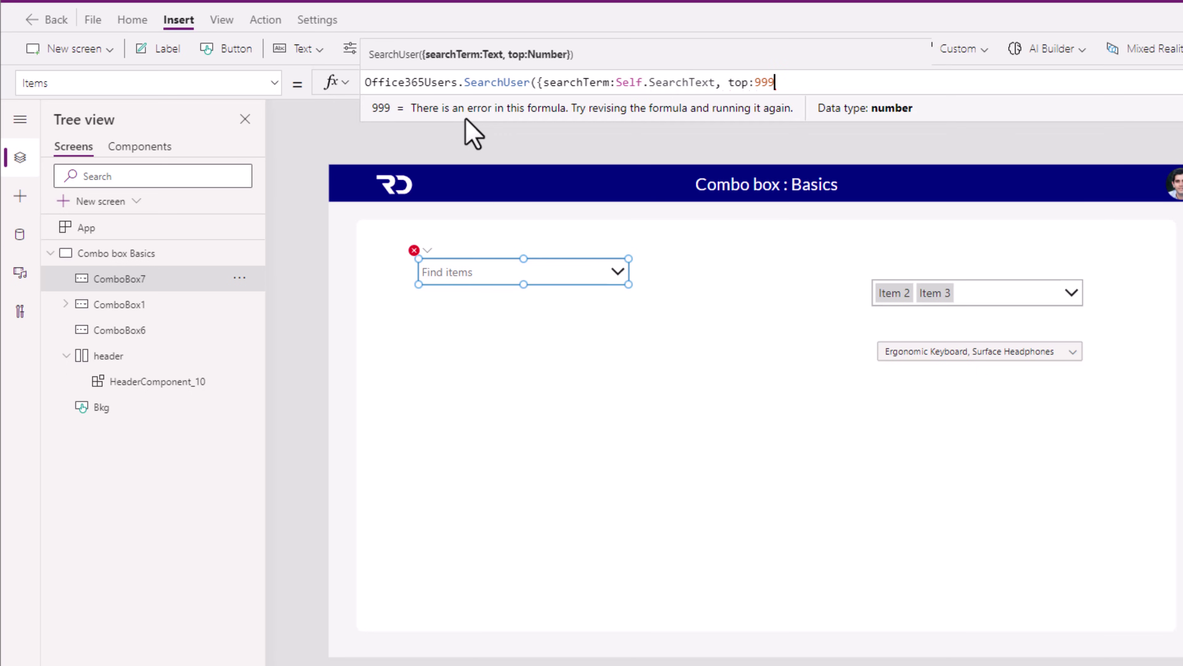
text(}))
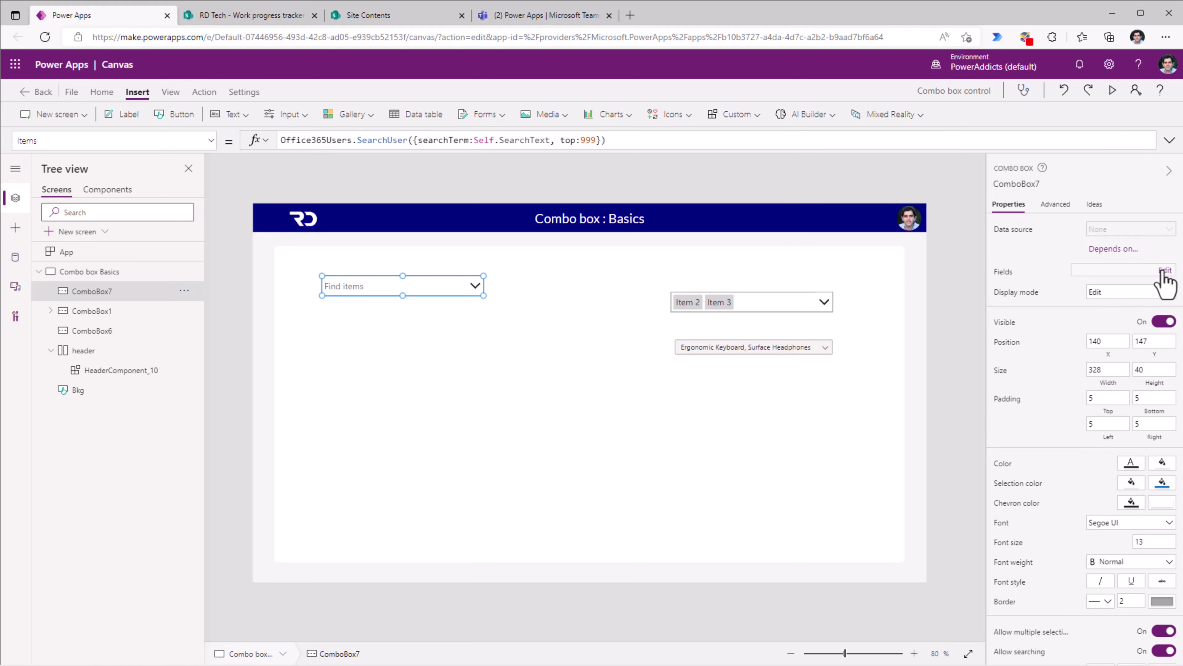
- Give the combo box the Person layout, with DisplayName as primary text, Mail as secondary text and DisplayName as search field
click(1164, 271)
click(931, 226)
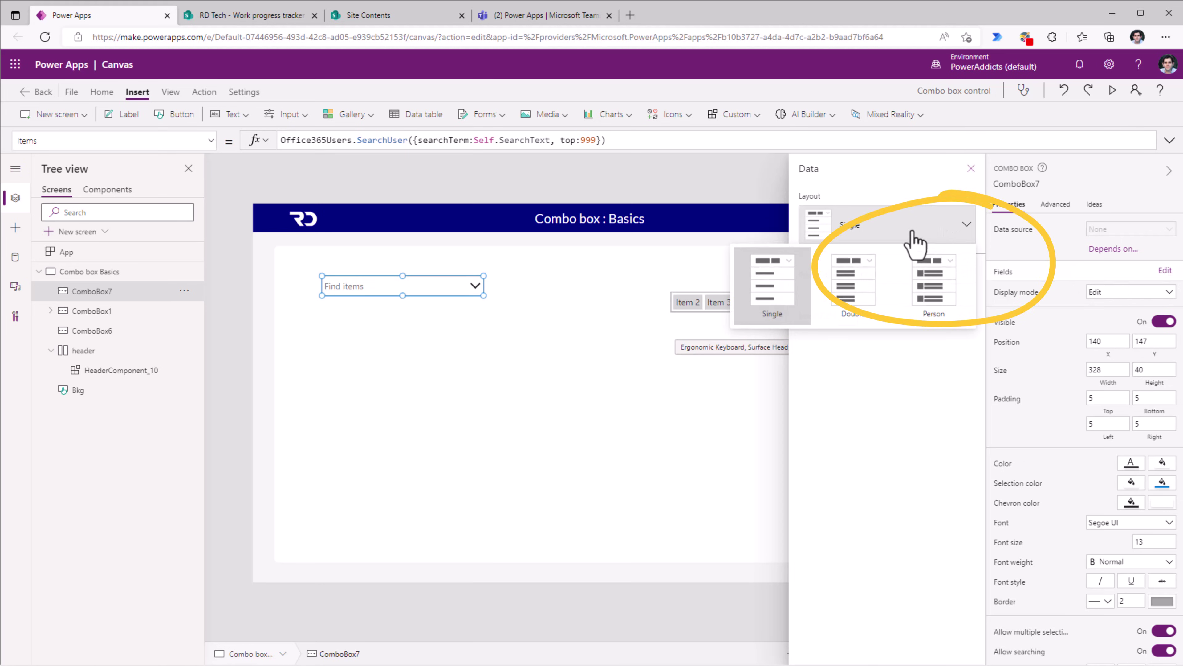
click(937, 282)
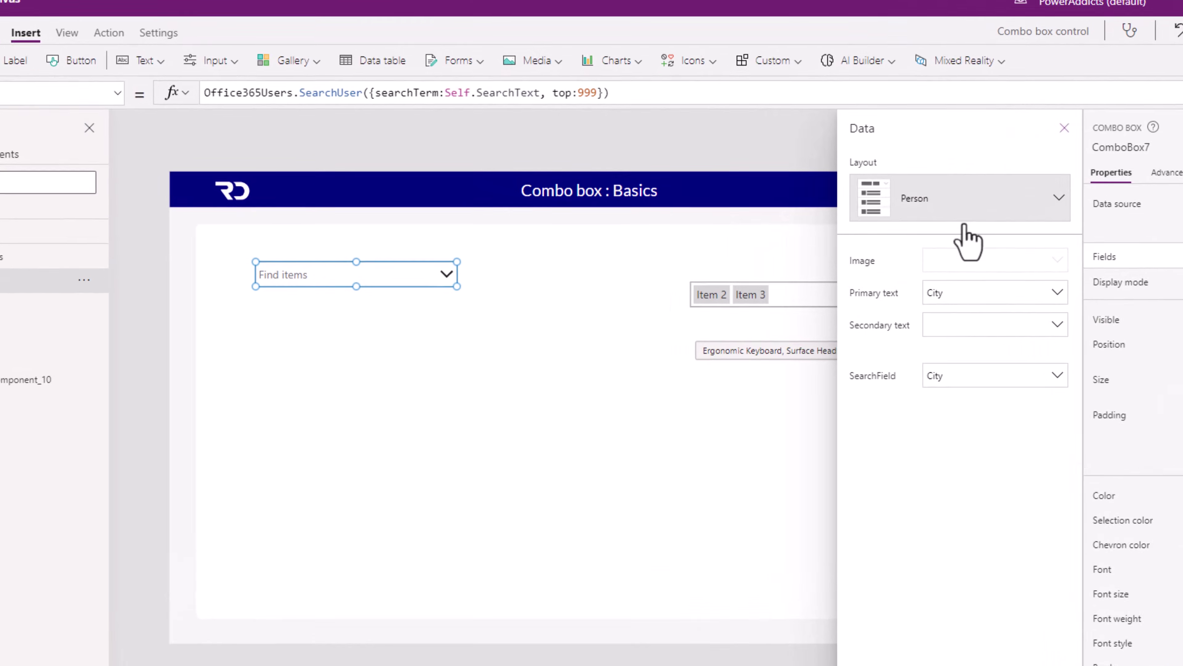
click(896, 300)
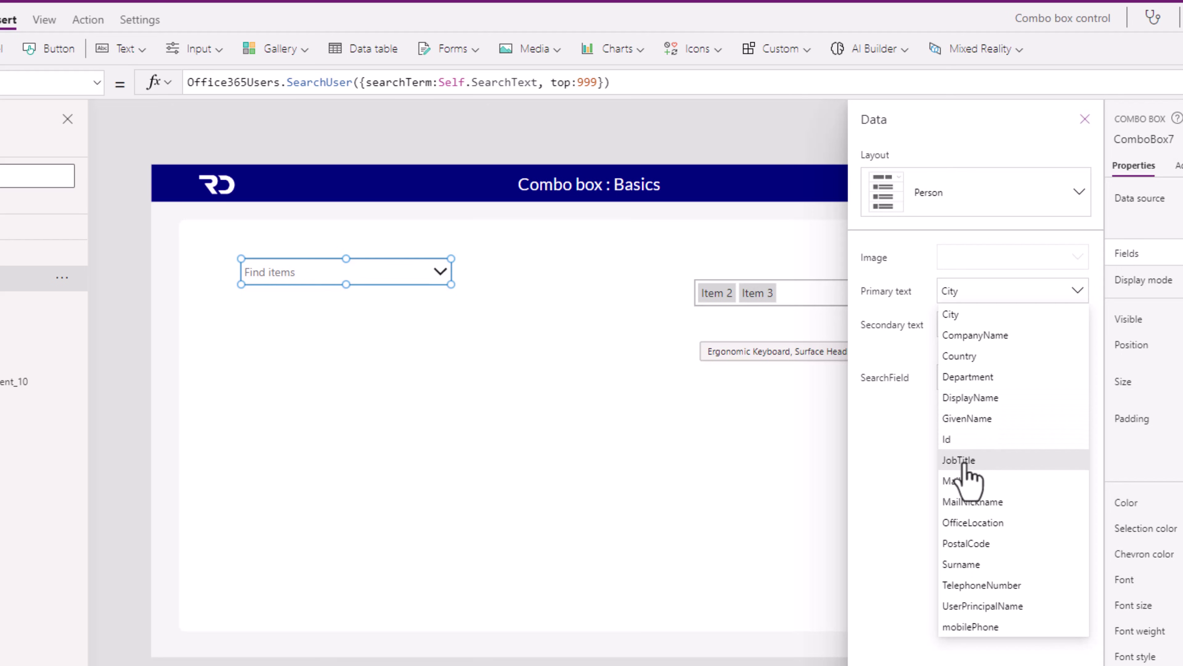
click(970, 397)
click(981, 326)
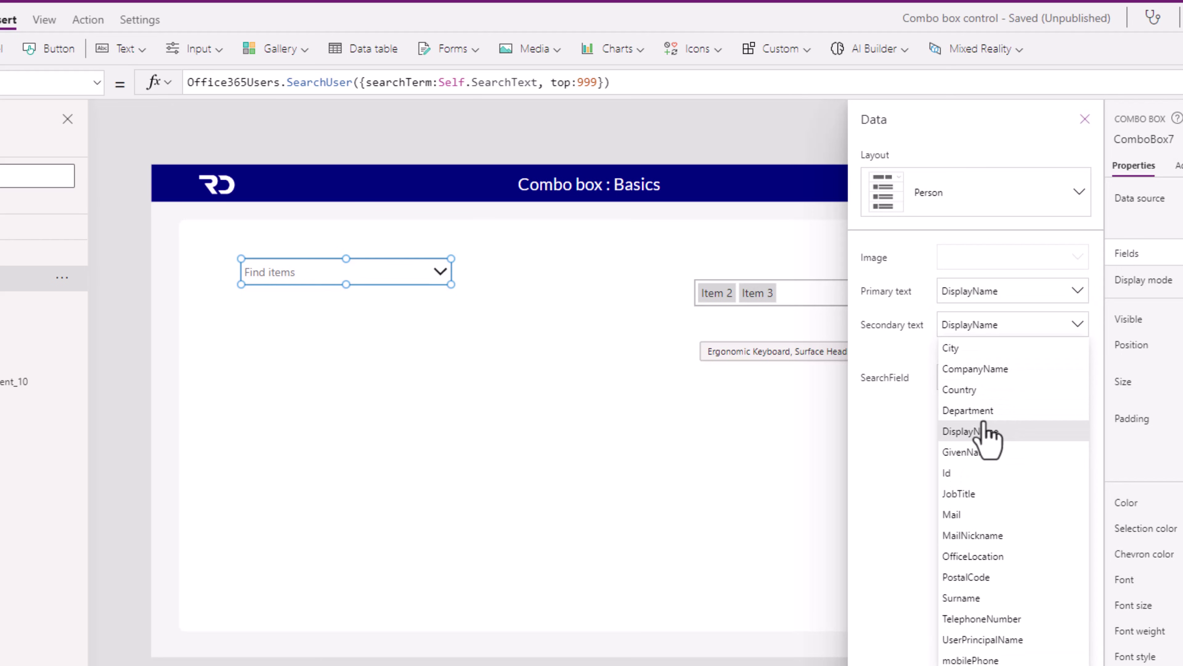
click(973, 514)
click(968, 378)
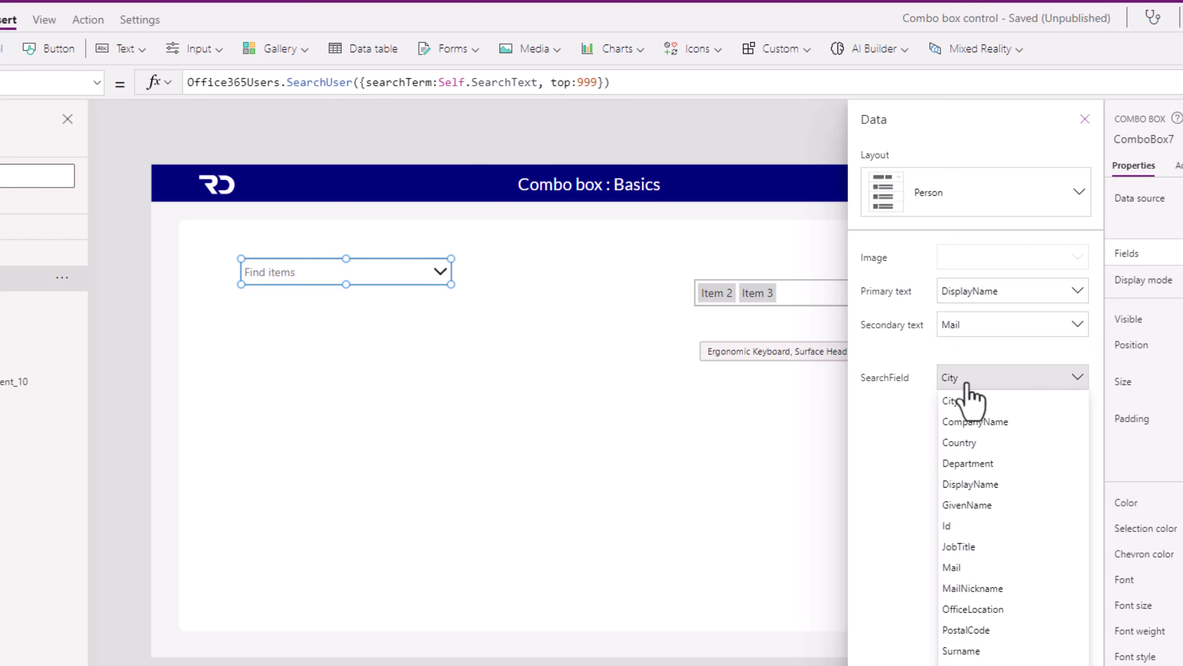
click(978, 485)
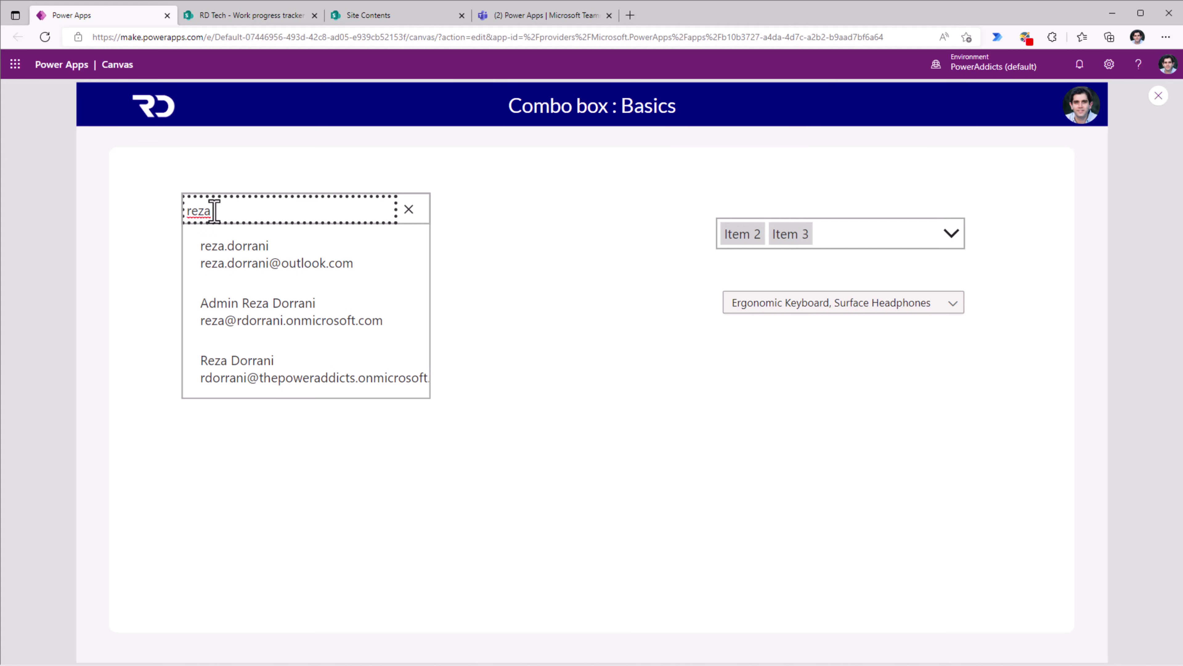
click(1158, 96)
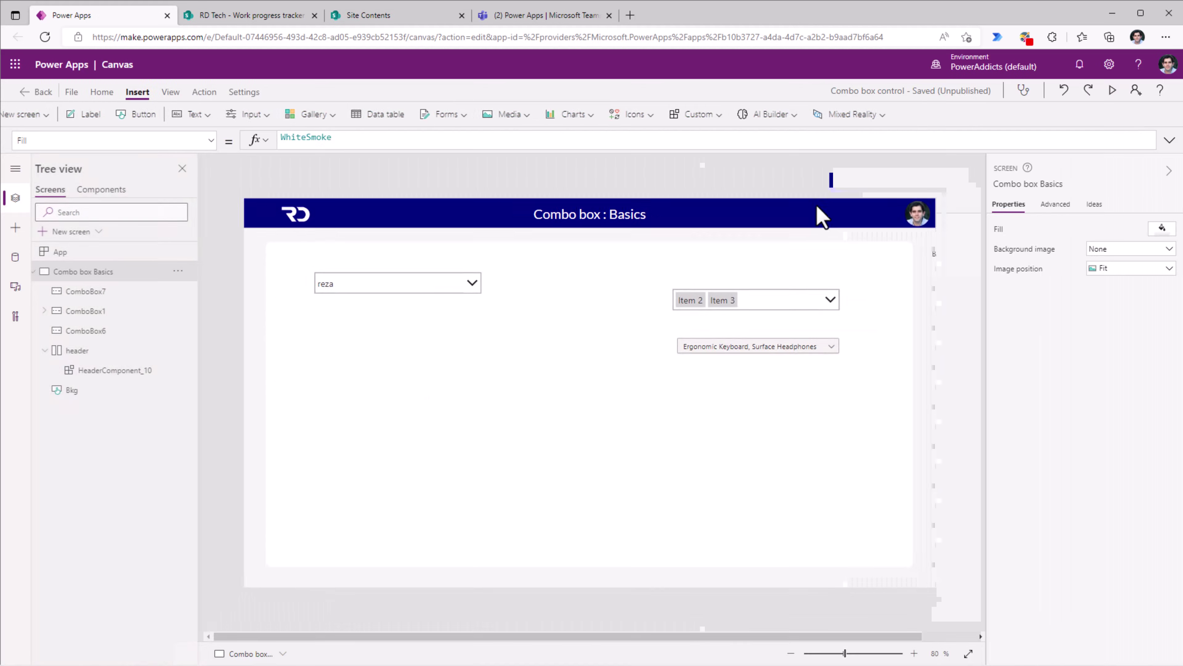
click(437, 286)
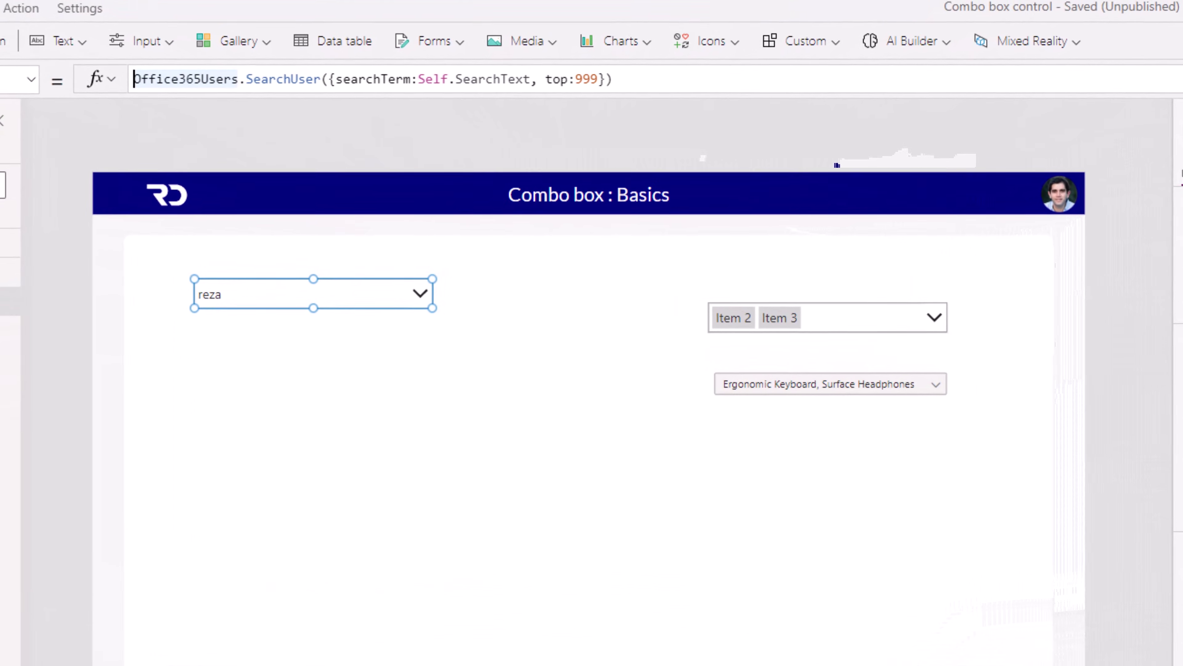
click(125, 75)
text(Filter()
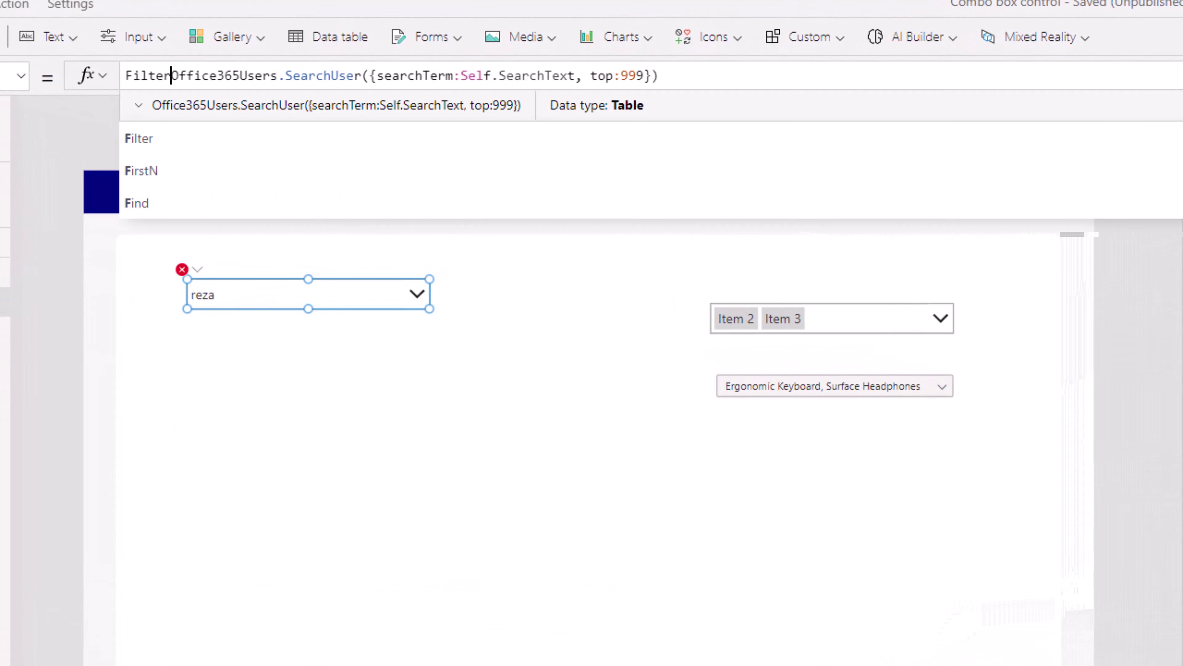
click(705, 76)
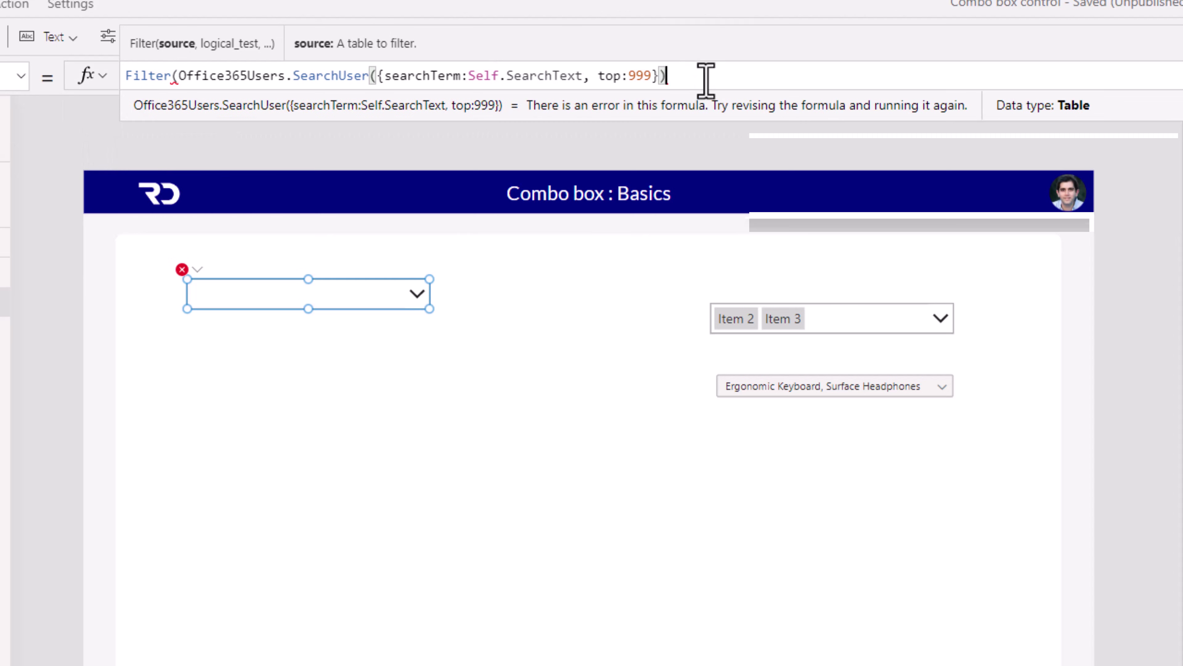
text(,"@thepoweraddicts.onmicrosoft.com" in Mail))
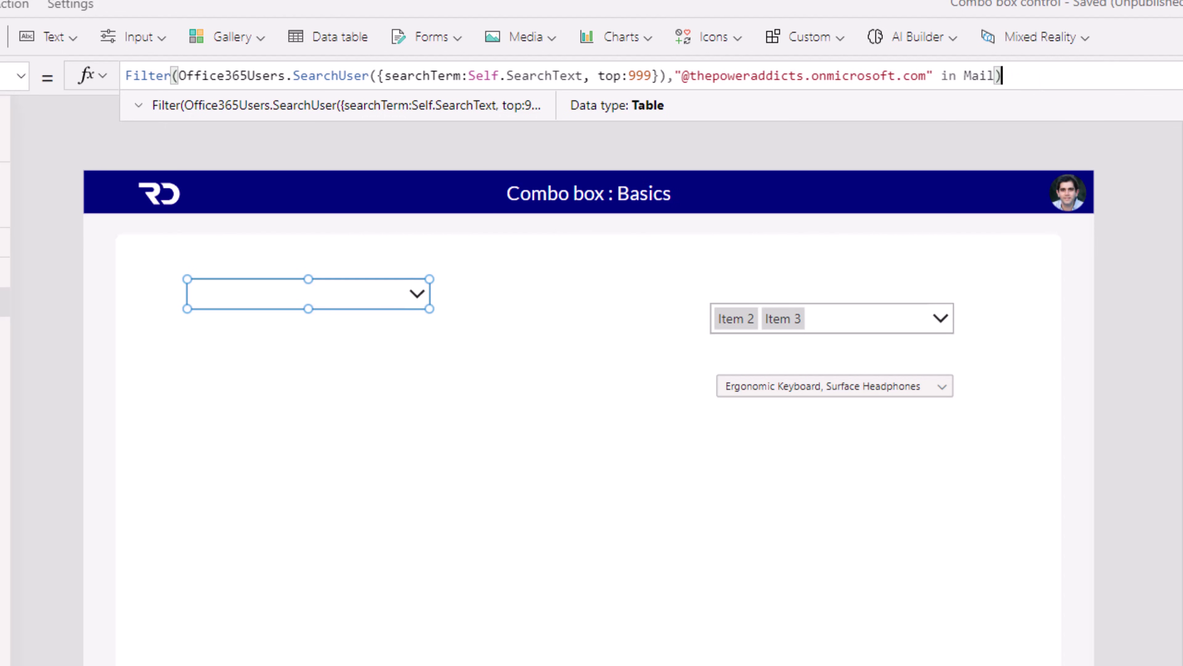
- Preview the app, pick two people in the filtered user combo box, and return to editing
key(F5)
click(417, 294)
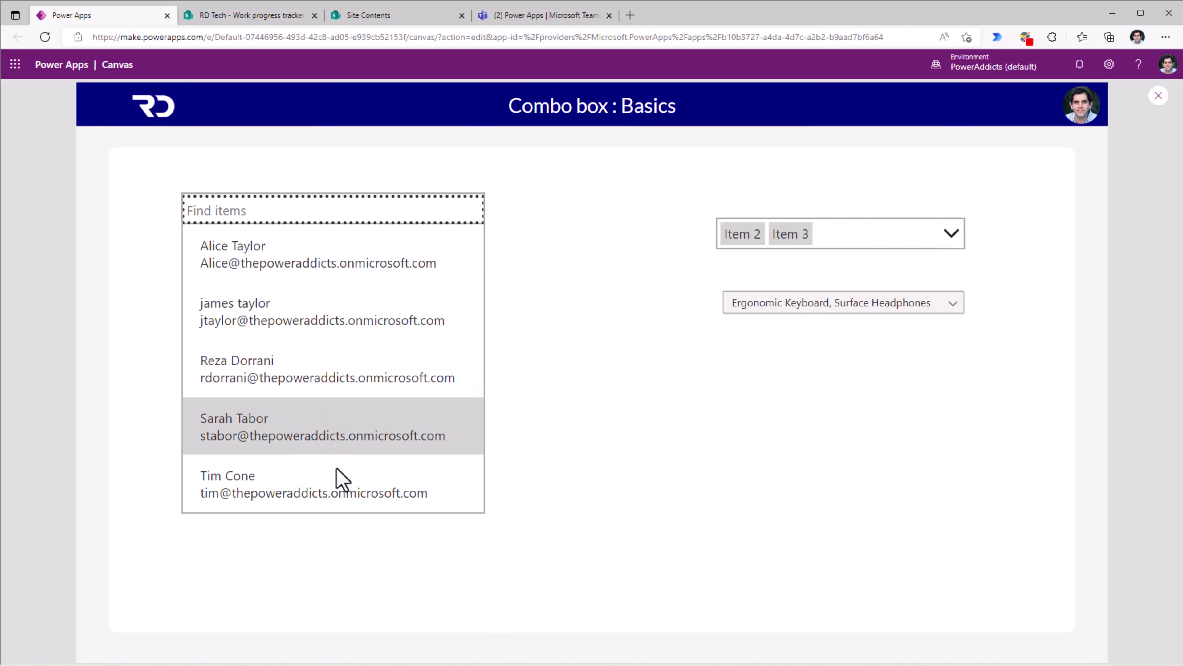
click(319, 367)
click(563, 384)
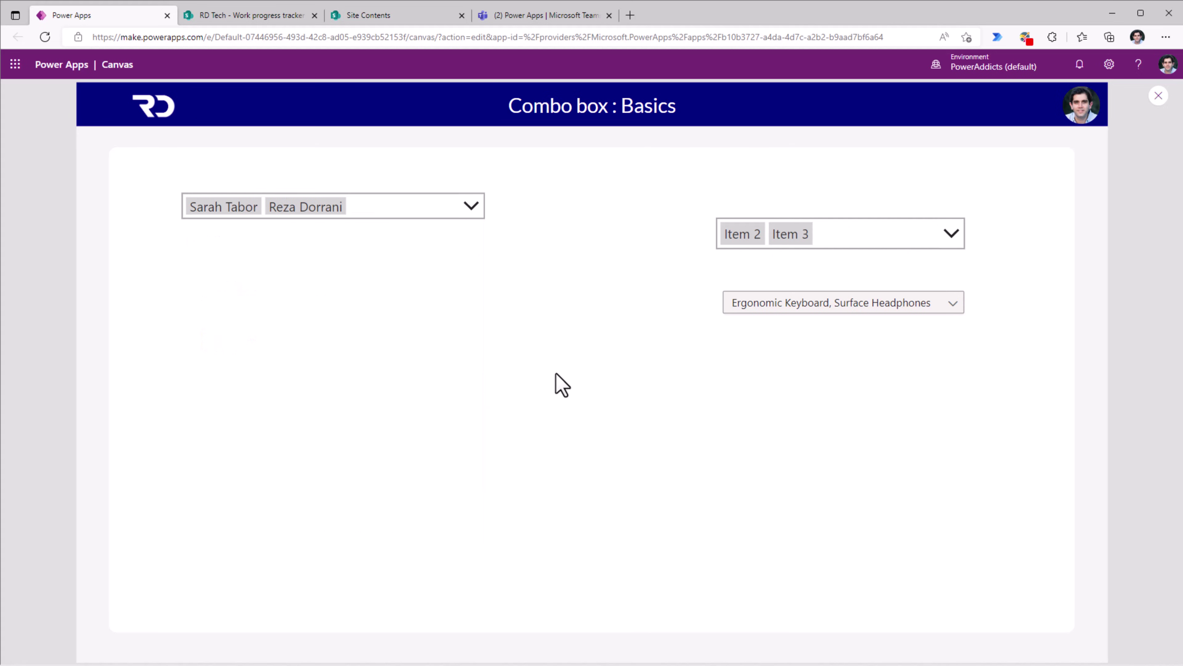
click(1159, 95)
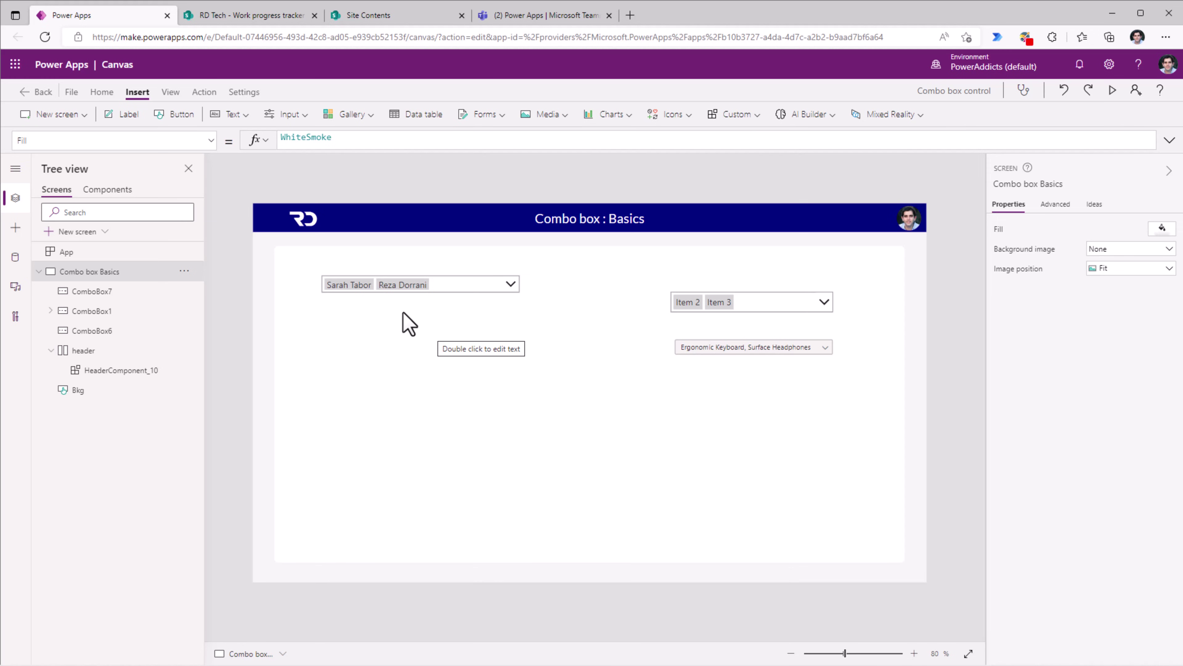
- Insert a horizontal gallery on the Combo box Basics screen with the "Title and subtitle on overlay" layout
click(358, 117)
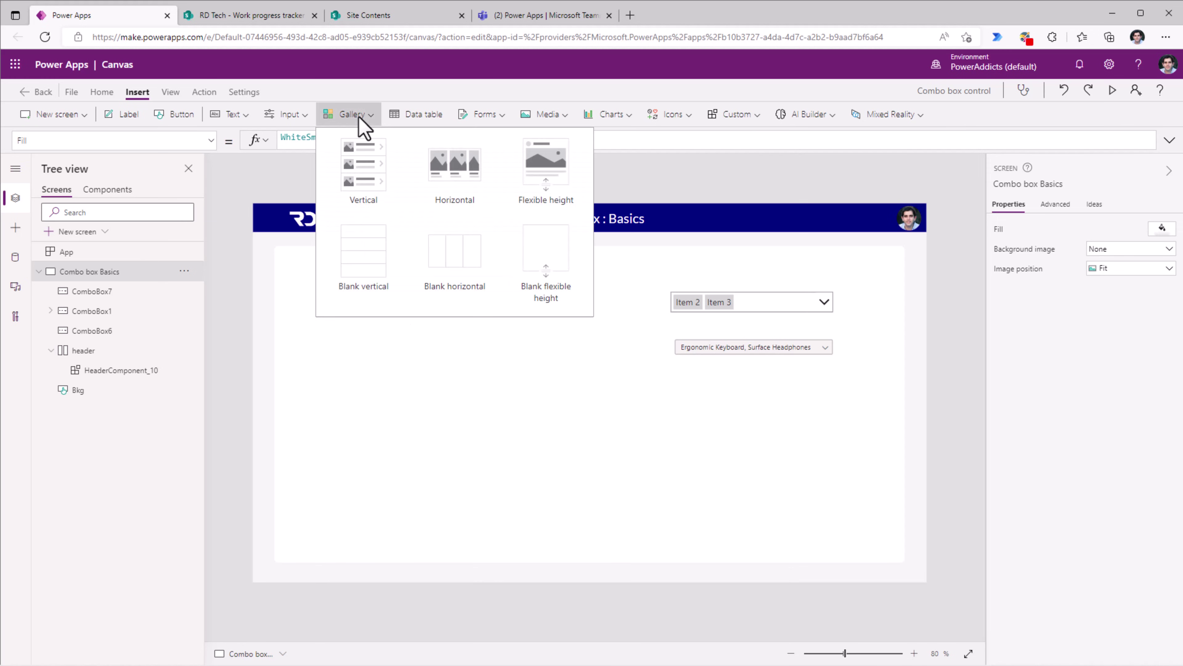
click(471, 186)
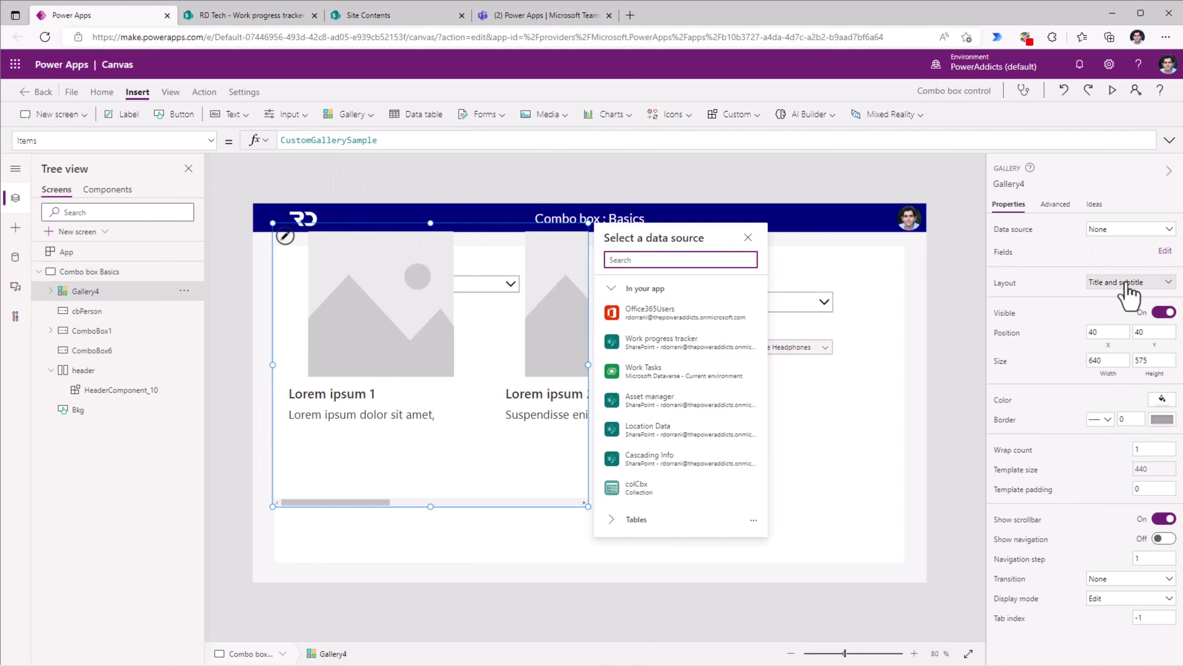
click(1123, 283)
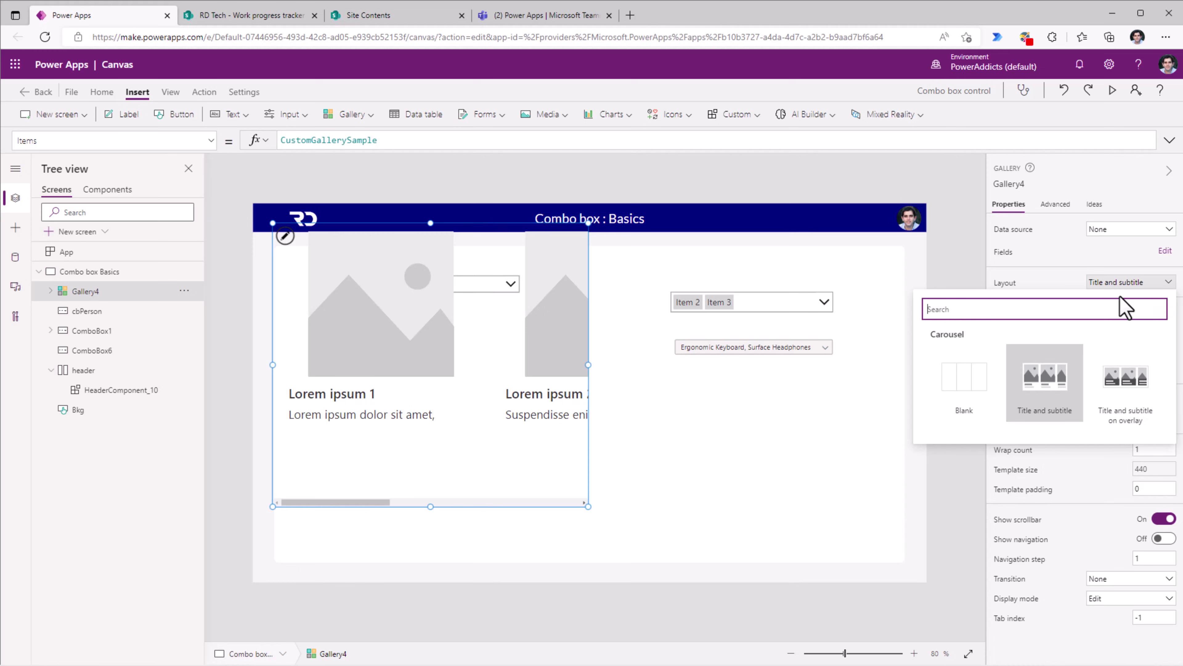
click(1139, 400)
- Bring the gallery to the front and place it below the people combo box at X 84, Y 204, sized 686 by 238
right_click(125, 411)
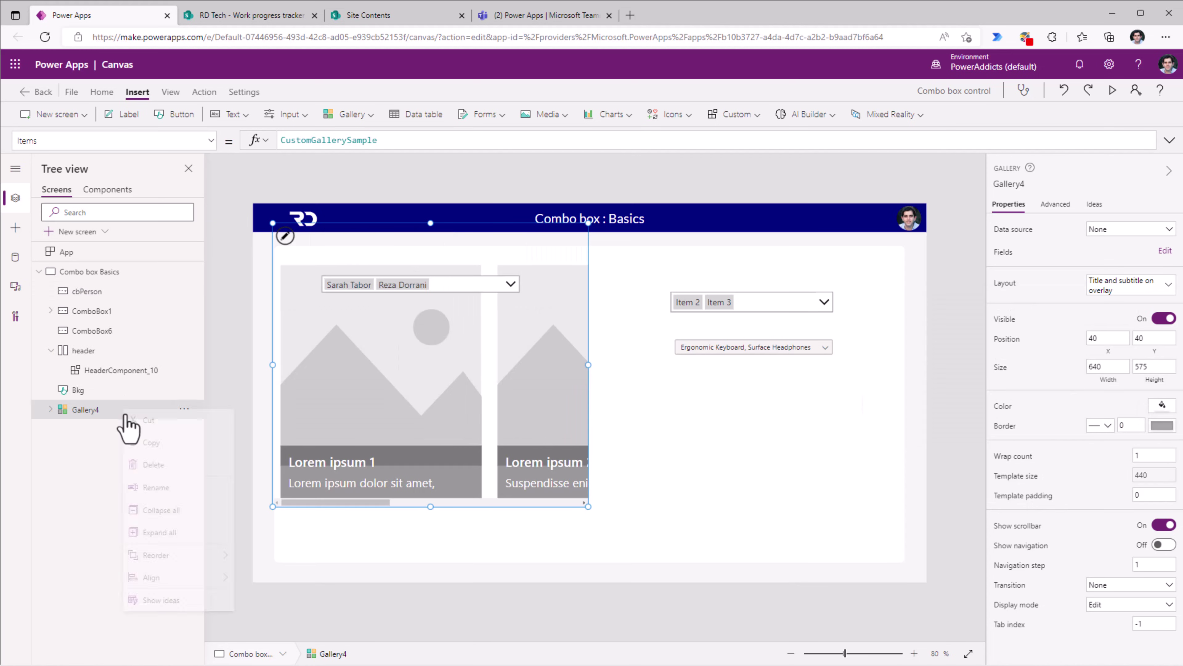
mouse_move(200, 564)
click(243, 562)
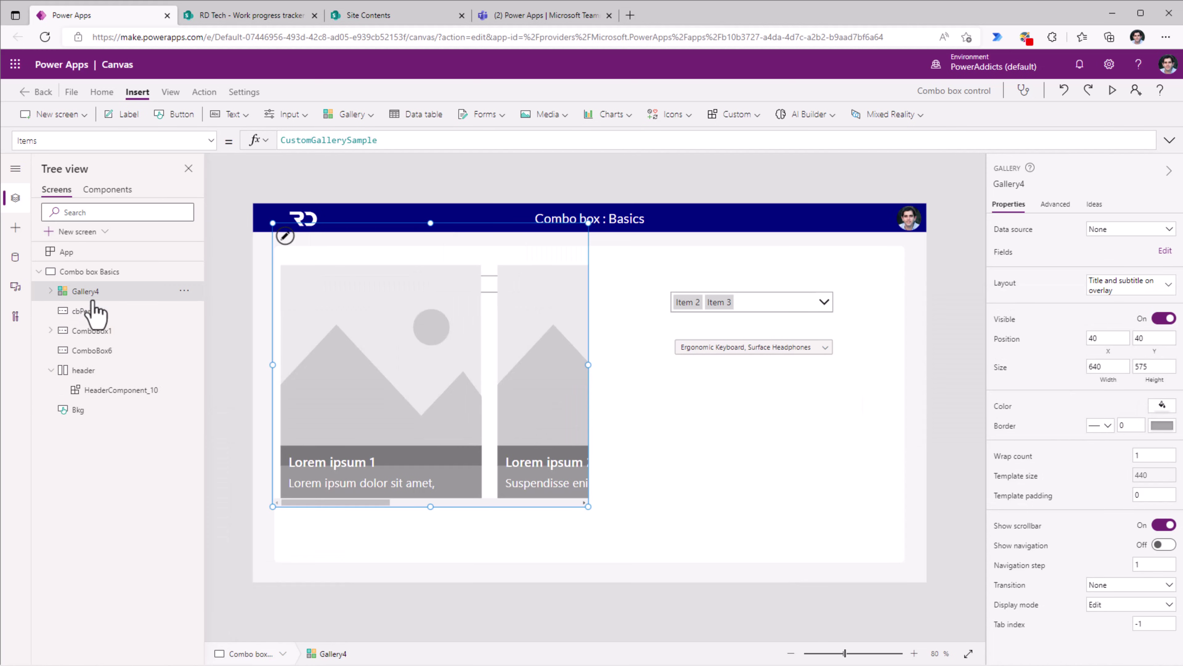
click(363, 494)
drag(363, 494, 362, 402)
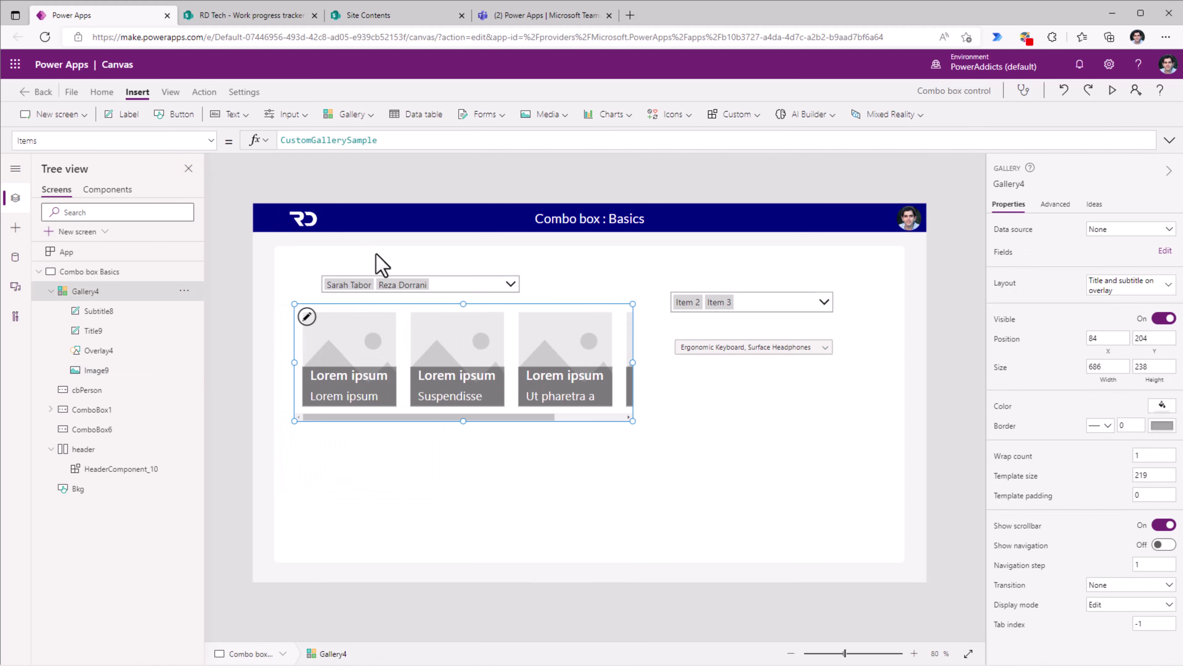
- Set the new gallery's Items property to cbPerson.SelectedItems, using the people combo box's name
click(381, 287)
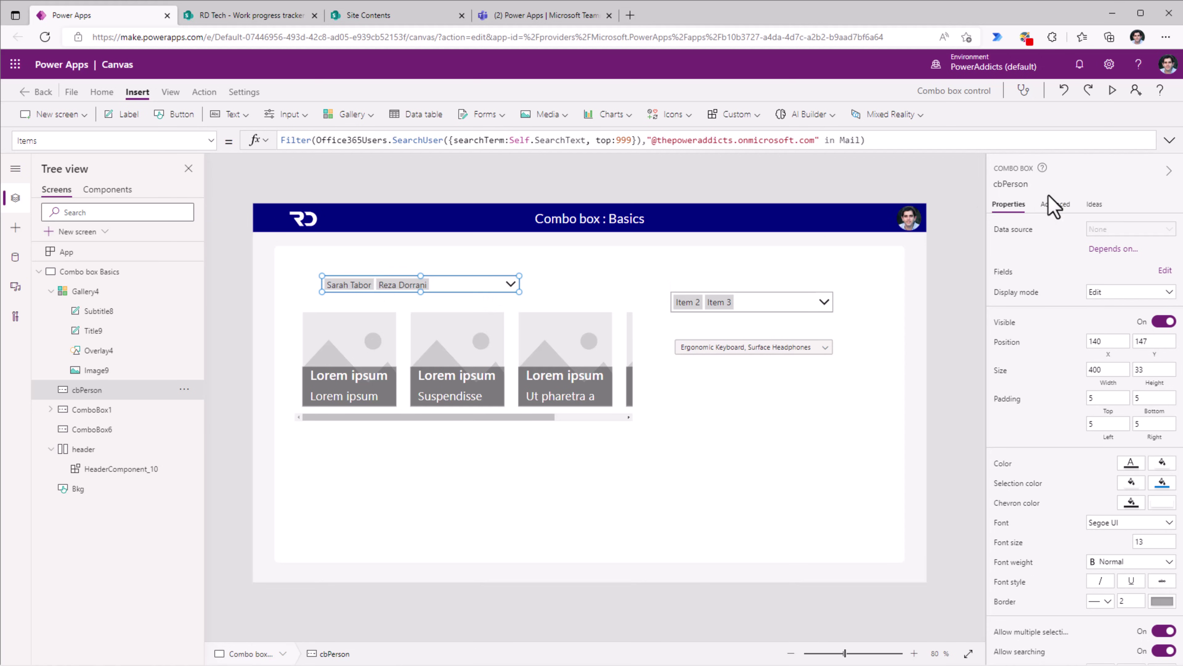
click(1023, 184)
key(ctrl+c)
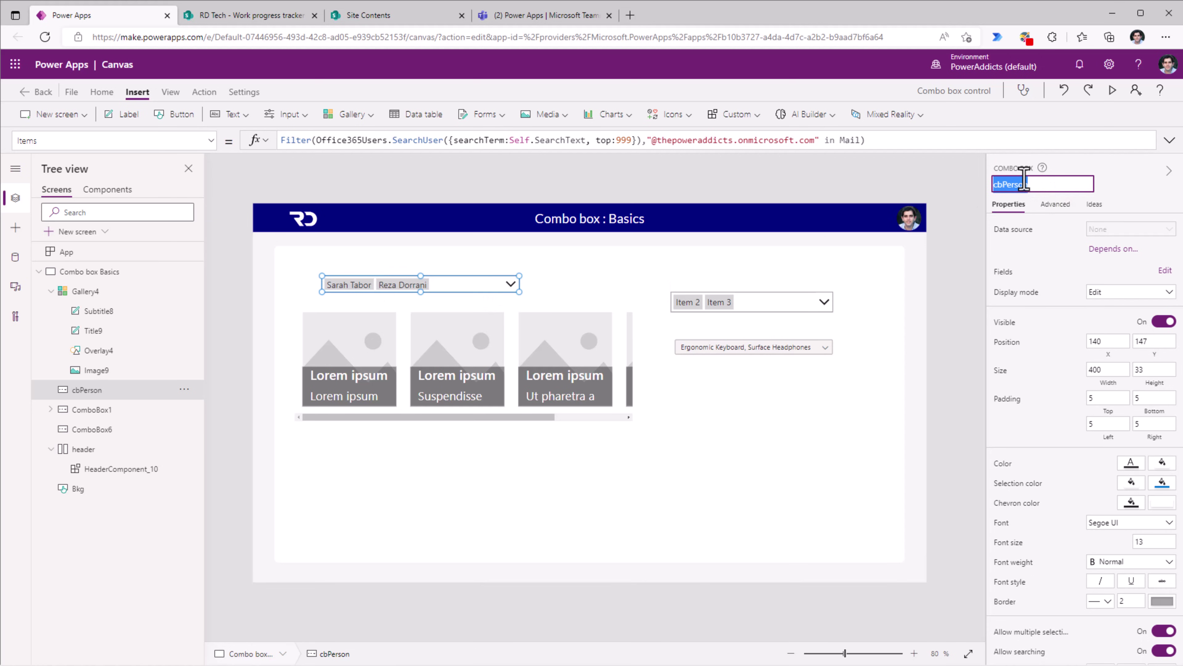
click(420, 326)
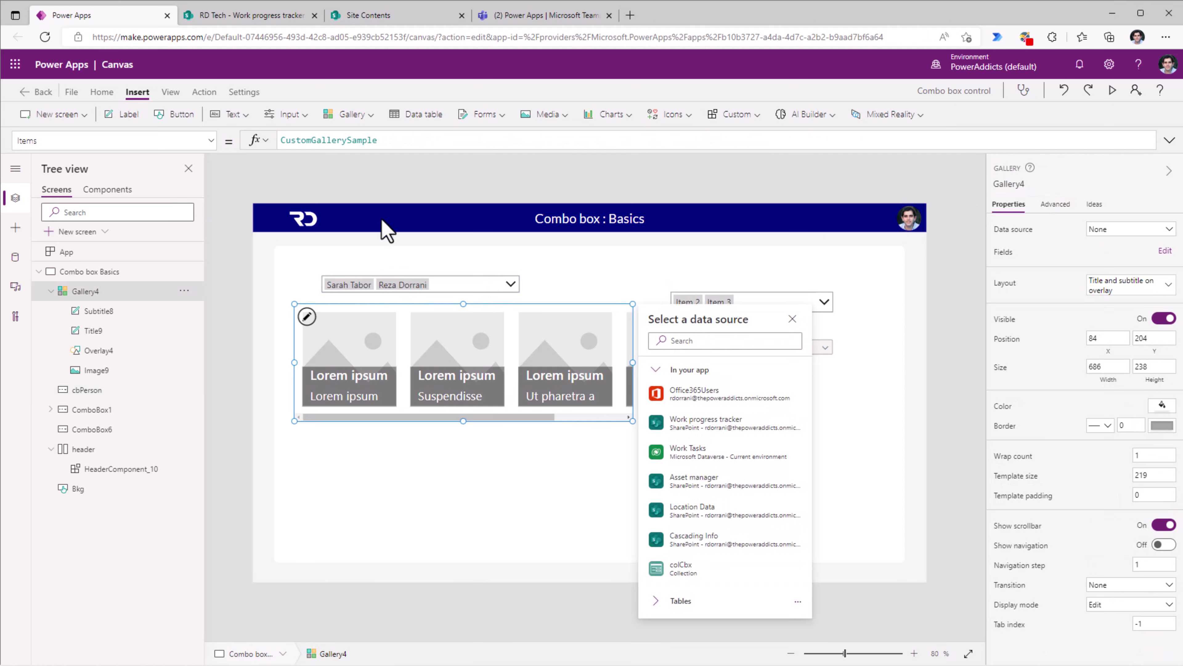
click(321, 142)
key(ctrl+a)
key(ctrl+v)
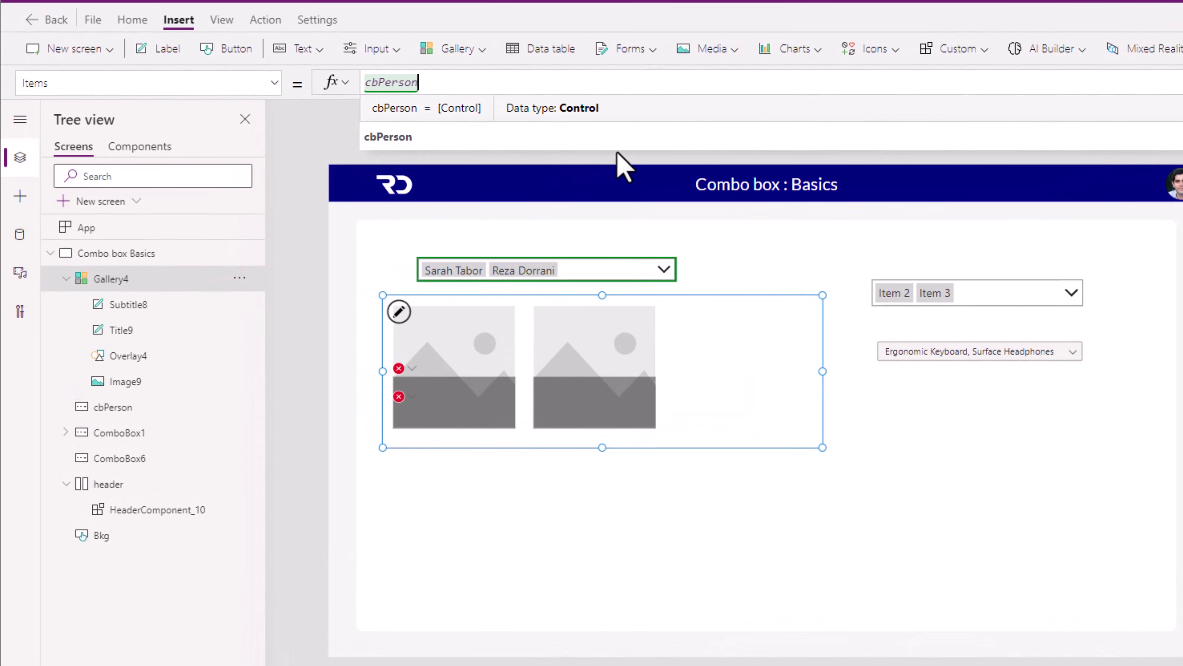
text(.sel)
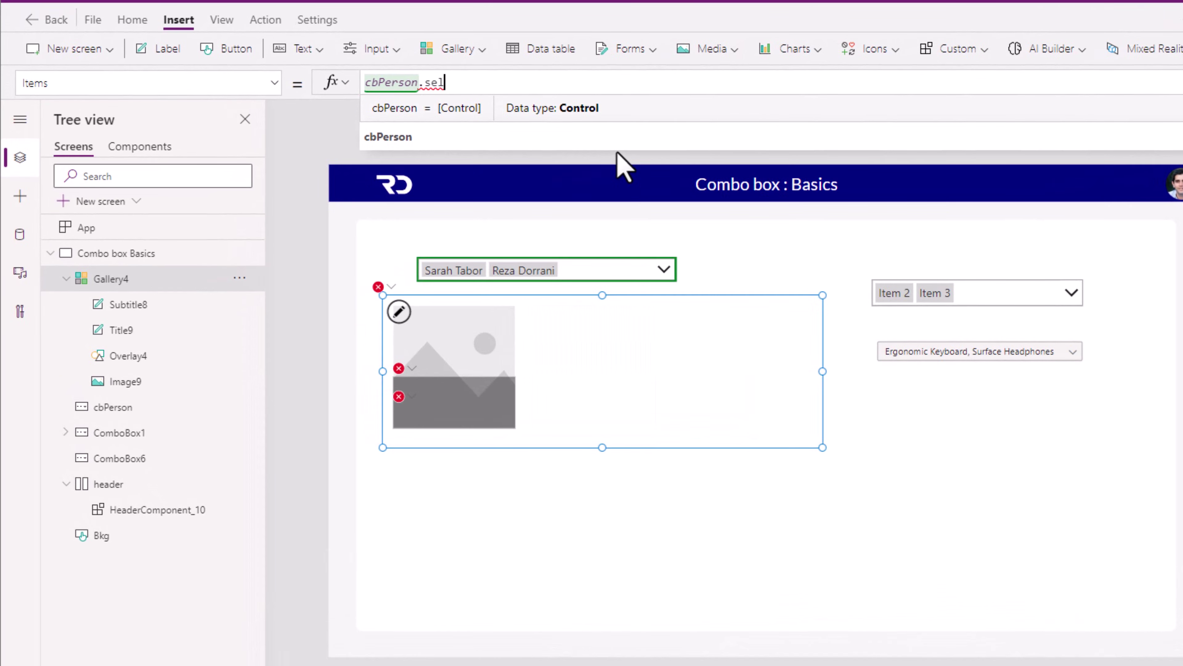
click(505, 114)
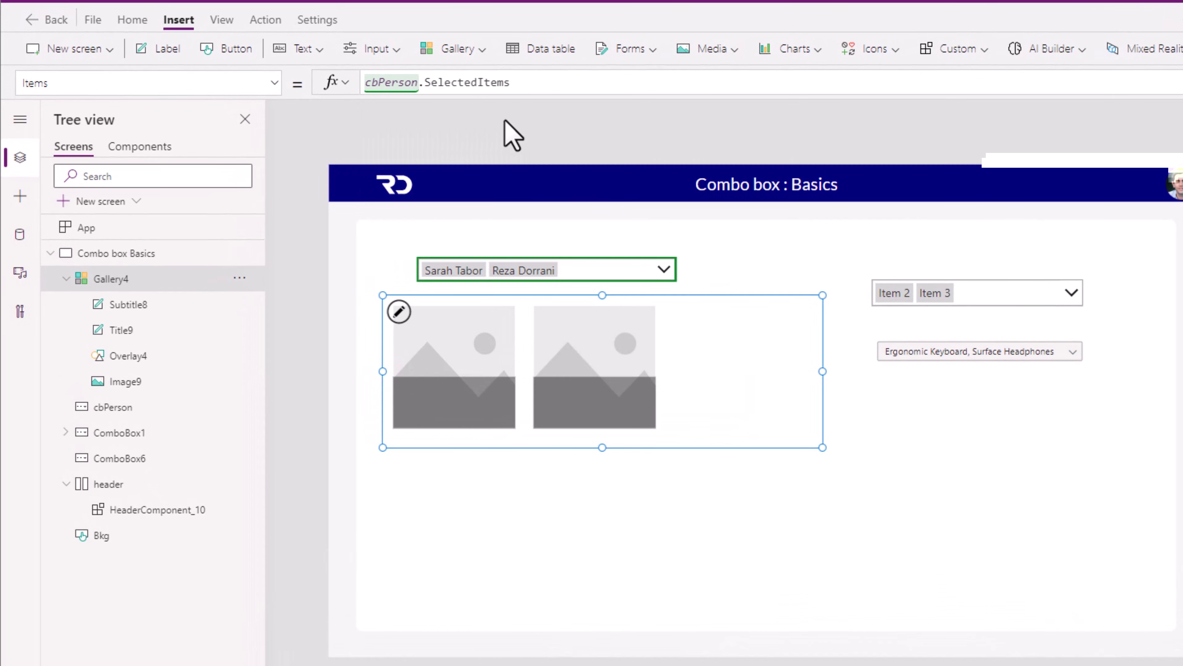
- Set the Image property of the gallery's picture to Office365Users.UserPhotoV2(ThisItem.Id)
click(143, 384)
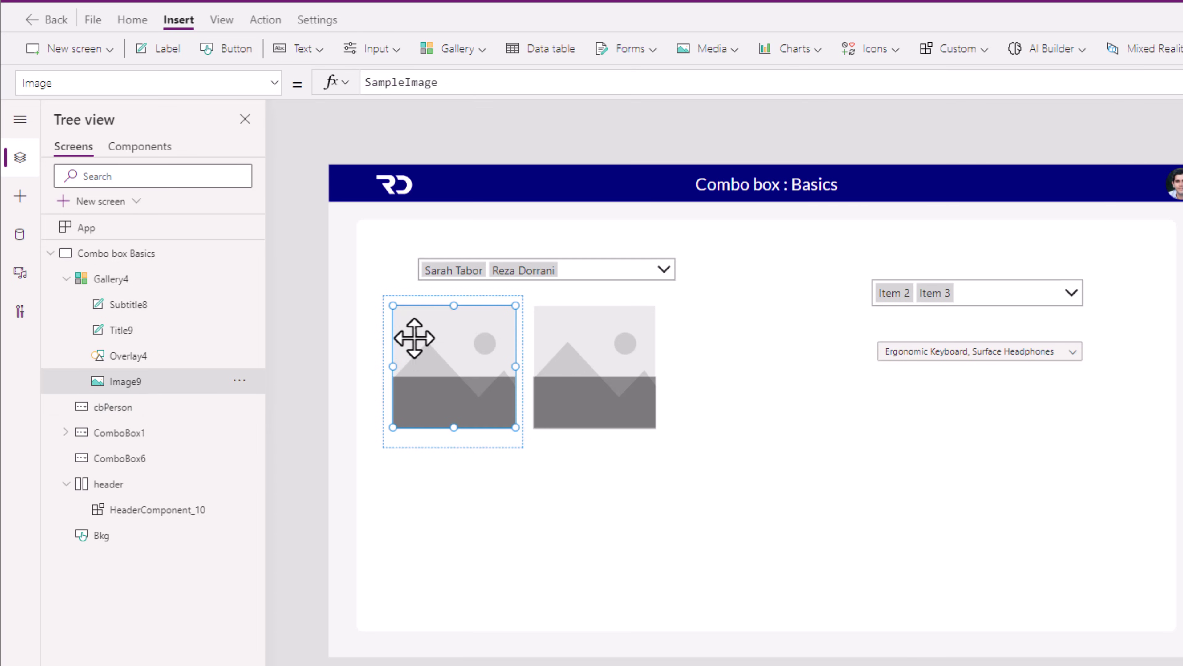
double_click(397, 82)
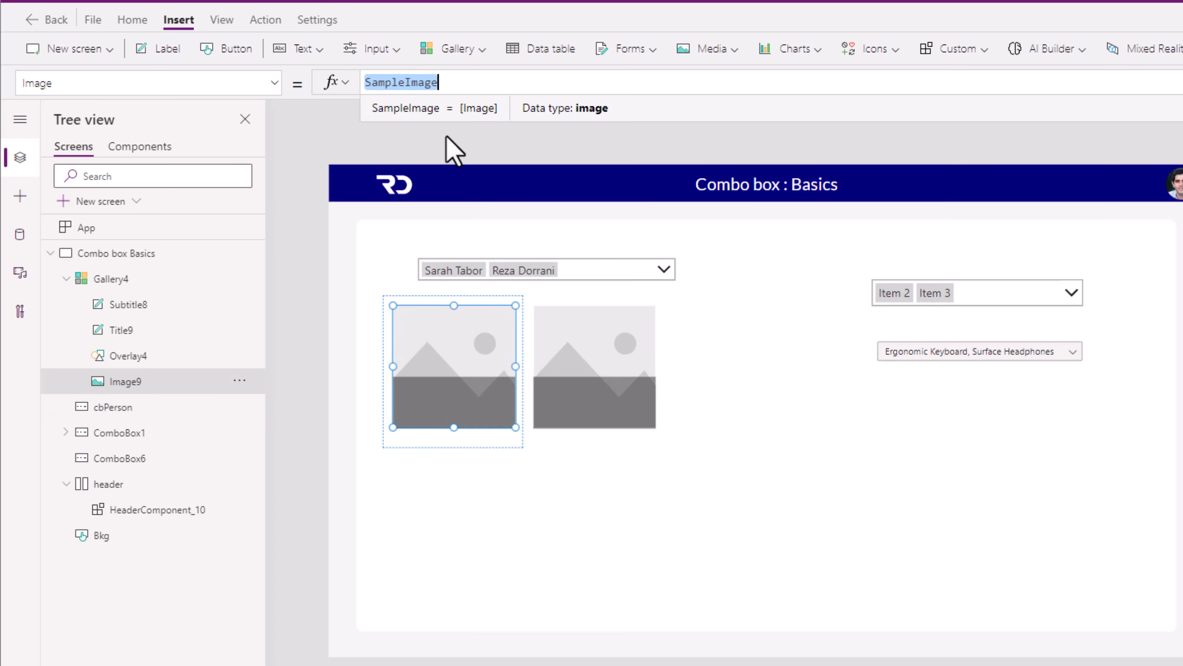
text(office)
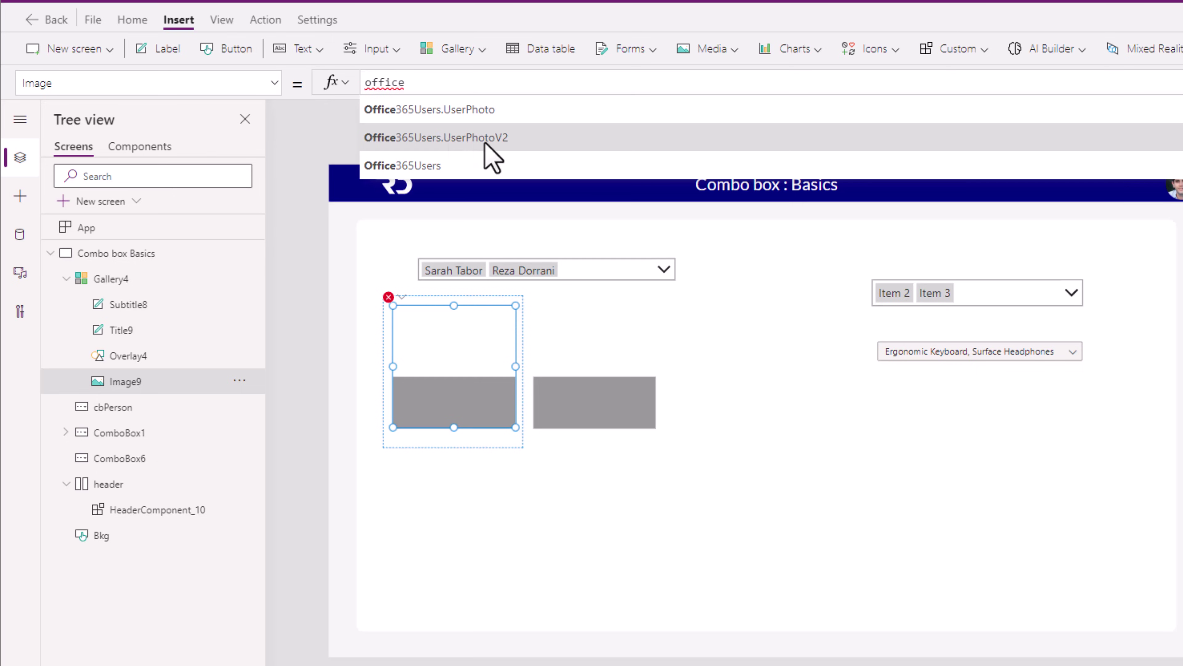
click(497, 139)
text(T)
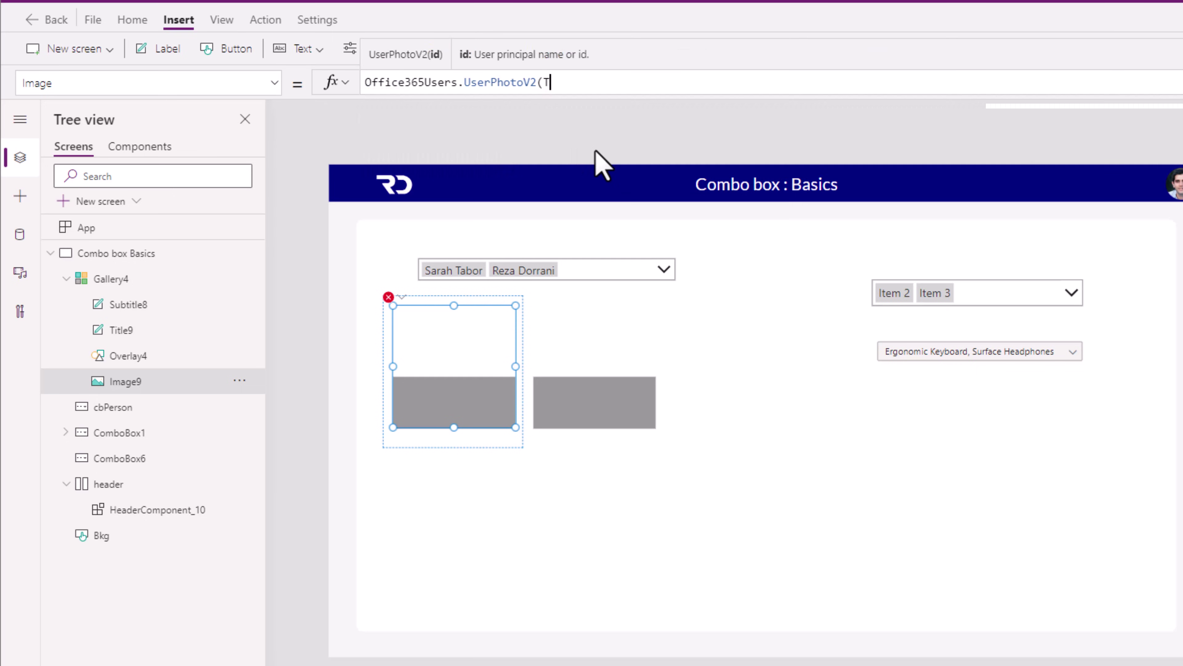
text(hisItem.Id))
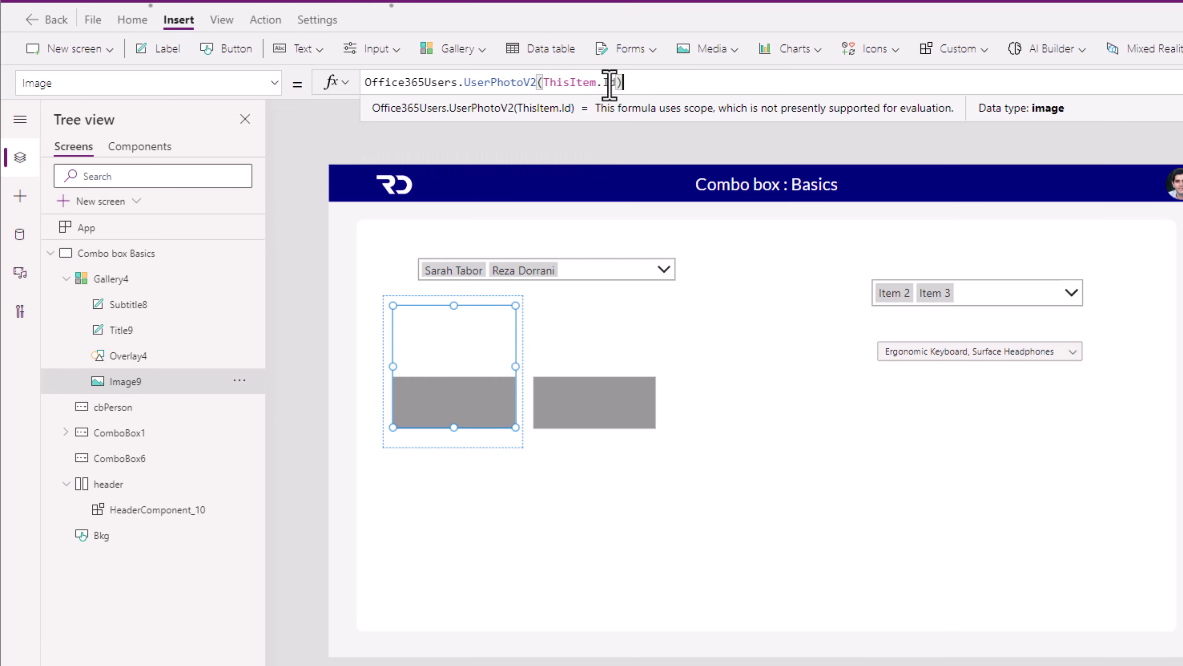
- Set the Text property of the gallery's title label to ThisItem.DisplayName
click(120, 331)
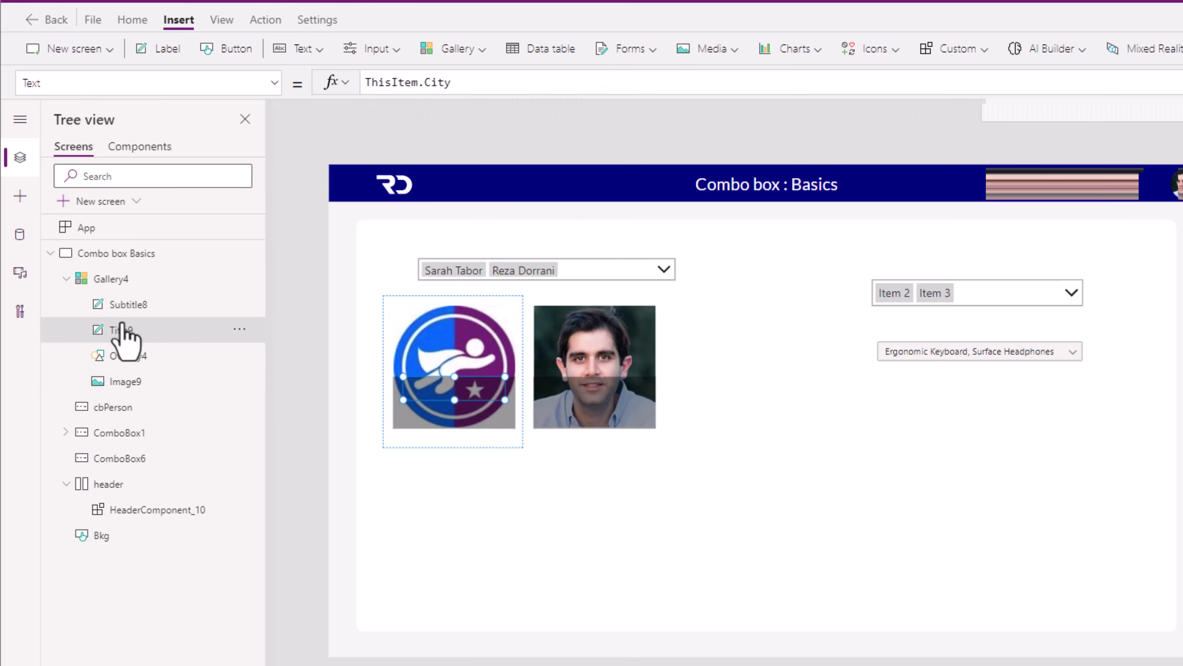
double_click(442, 83)
text(DisplayName)
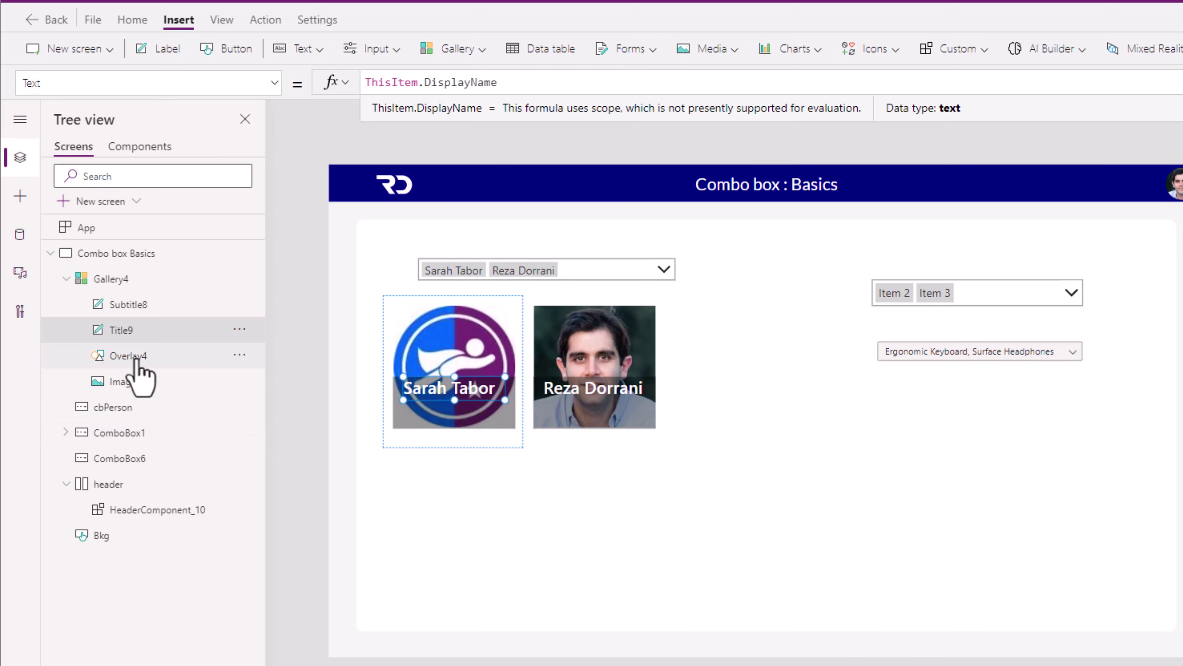
- Set the Text property of the gallery's subtitle label to ThisItem.Department
click(127, 305)
double_click(443, 83)
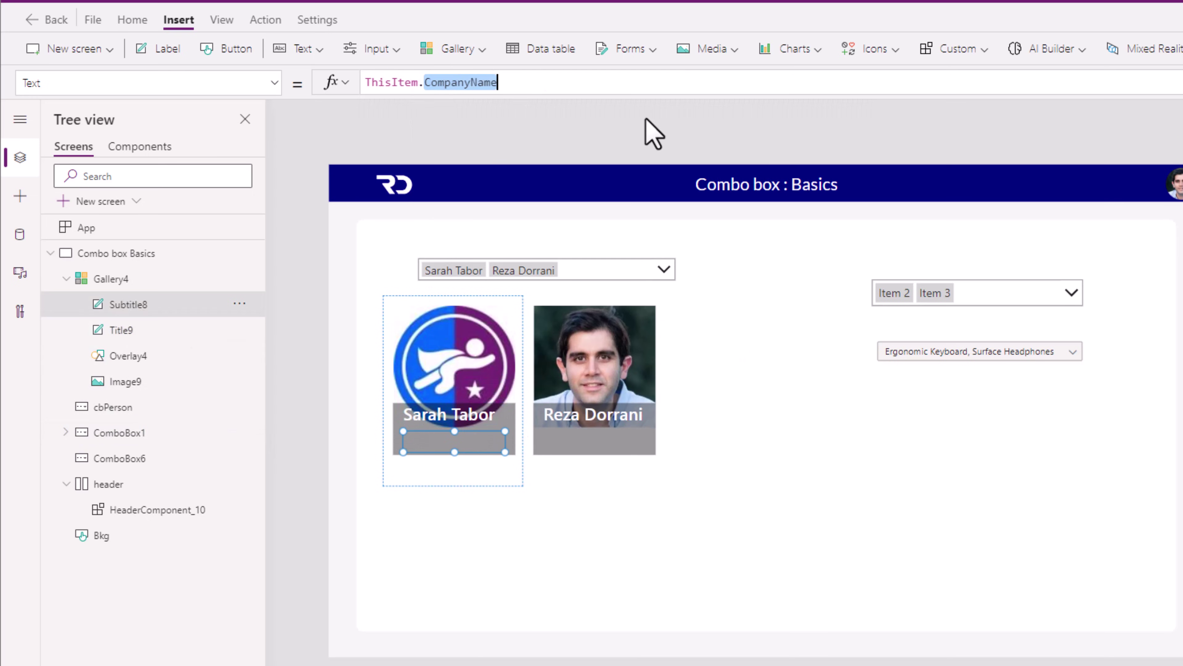
text(M)
key(BackSpace)
text(DEP)
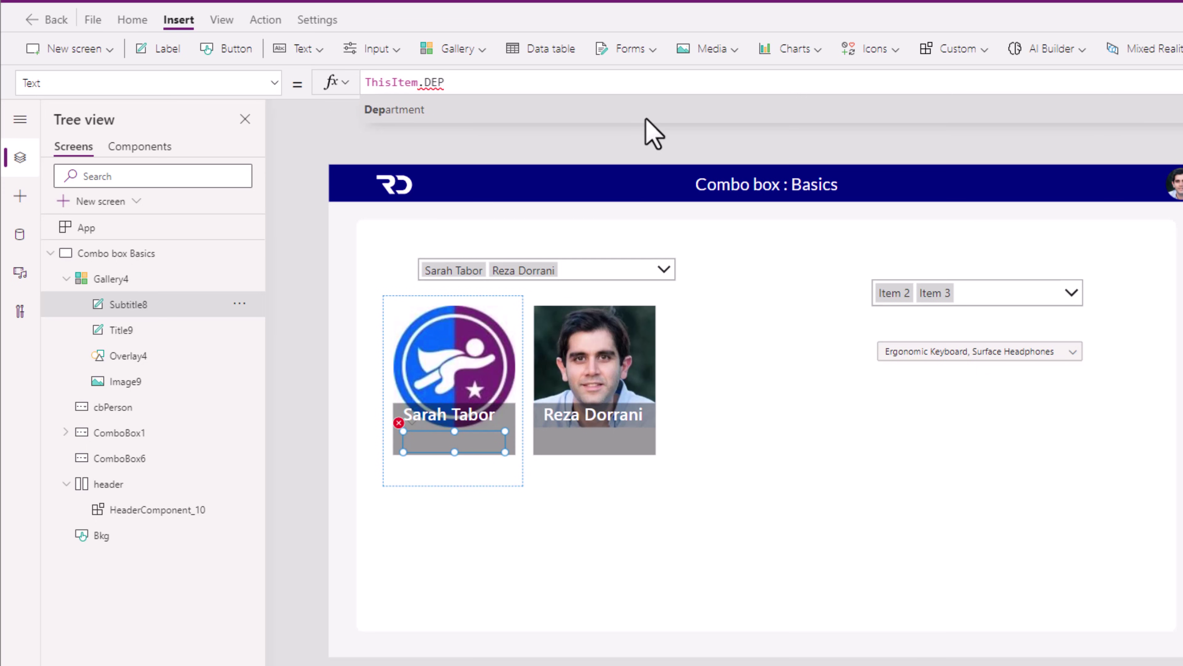
key(Tab)
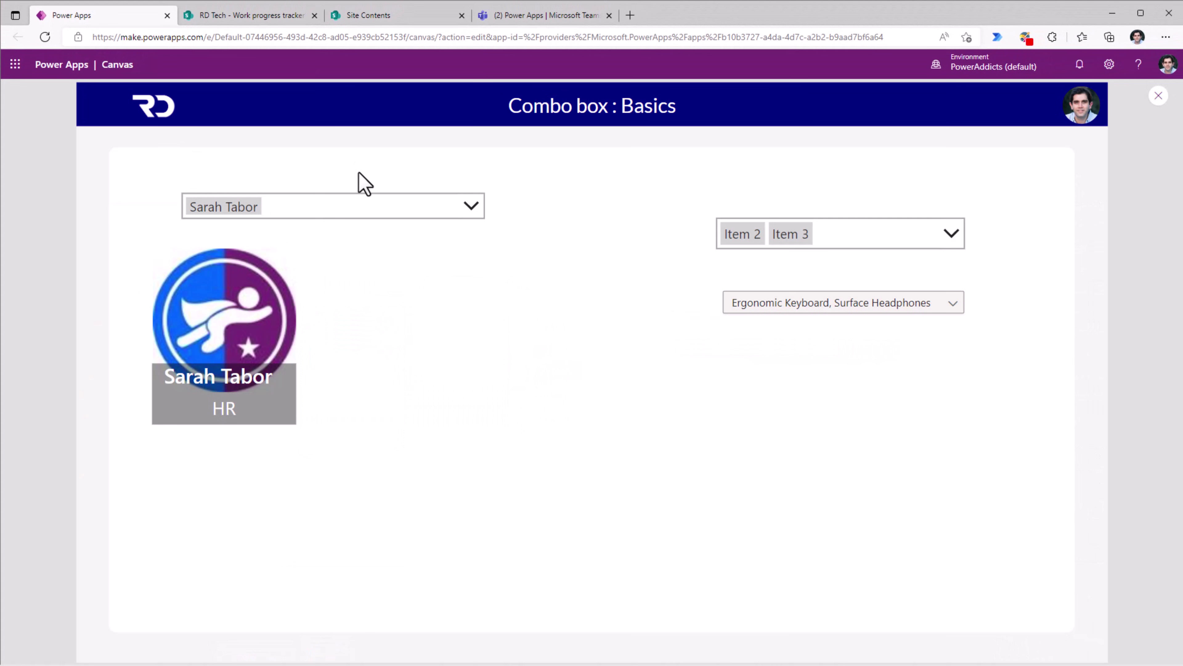
- In the app preview, add a second person to the people combo box to test the gallery, and reopen the list of people
click(392, 208)
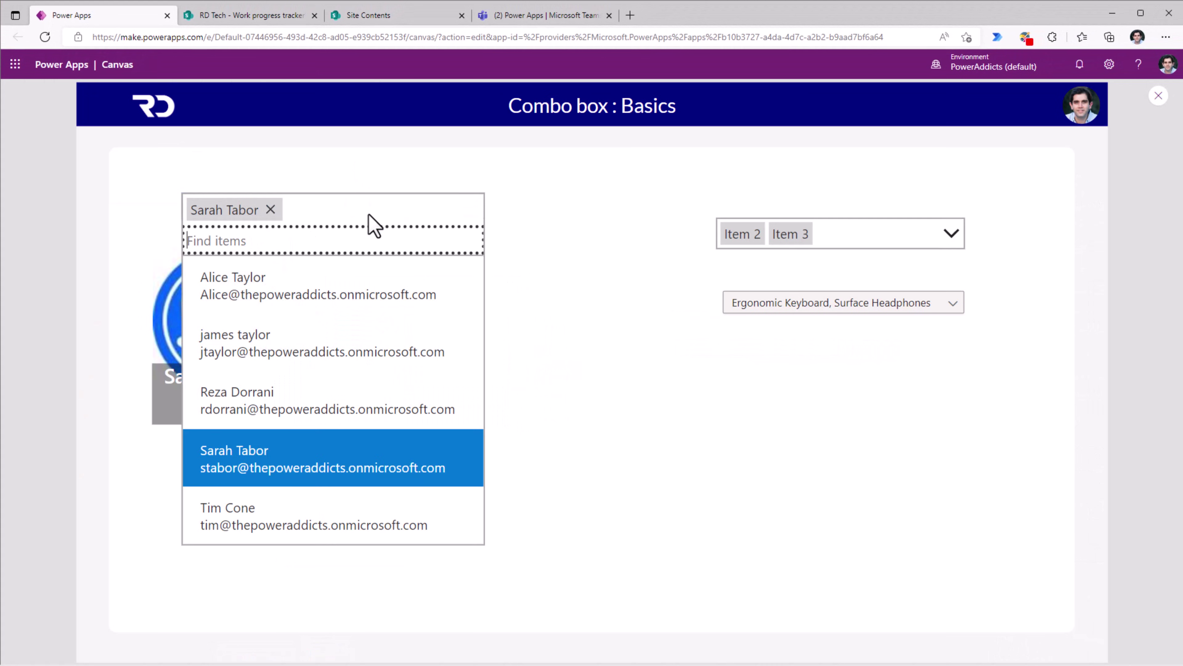
click(266, 355)
click(558, 350)
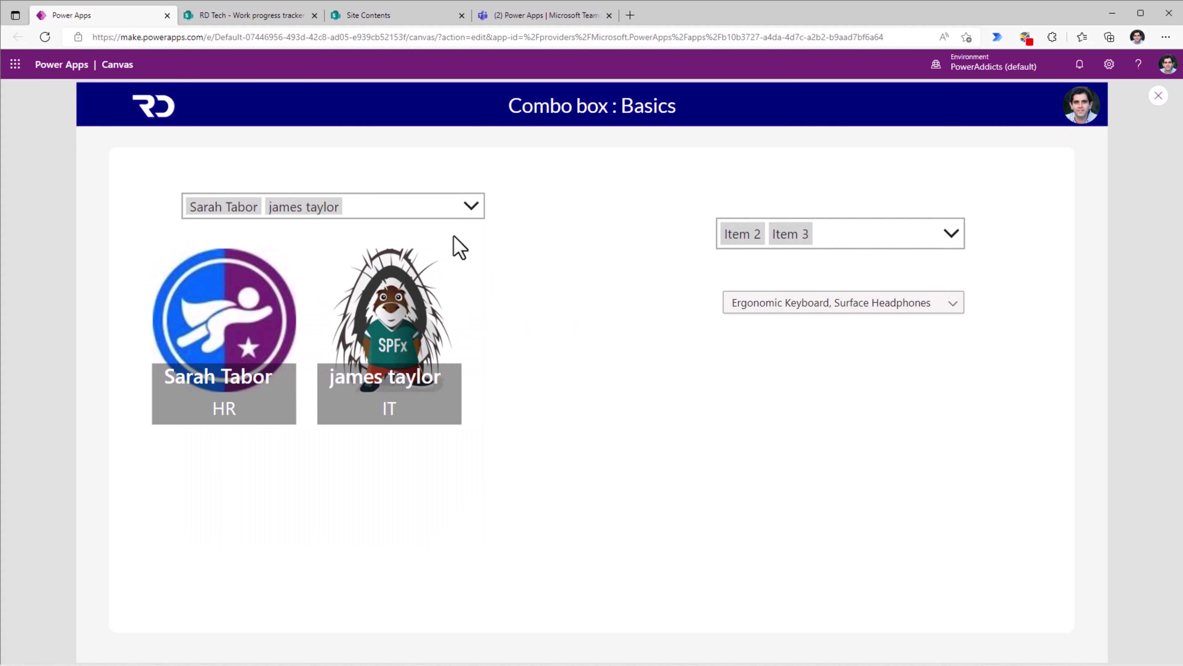
click(434, 208)
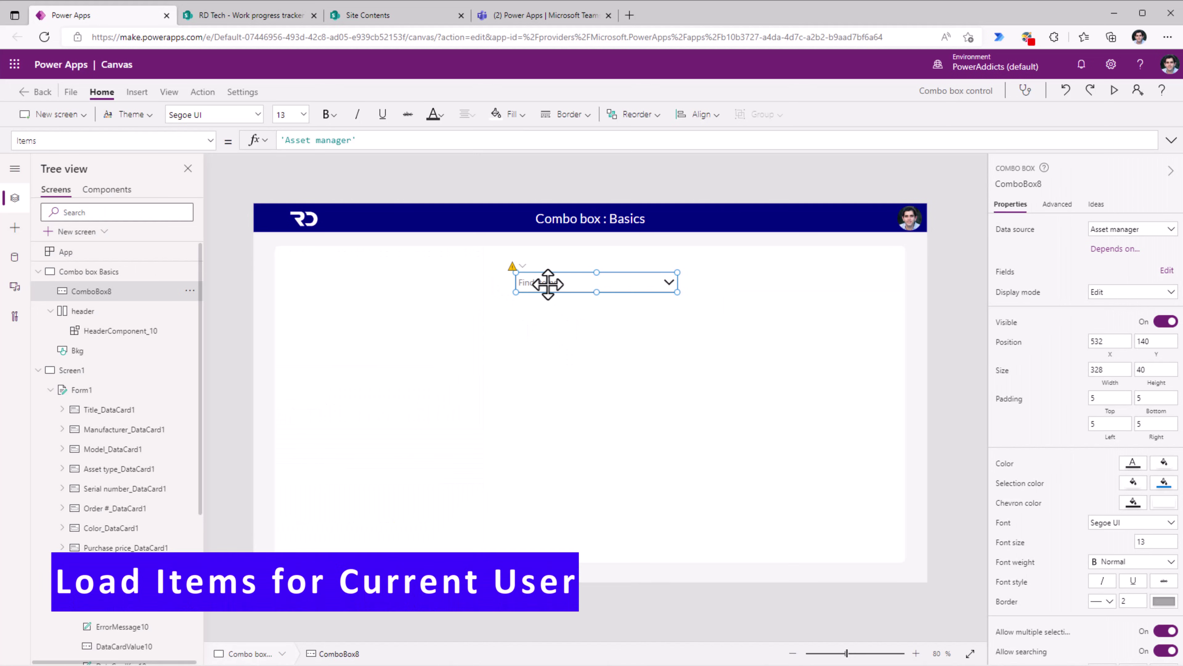
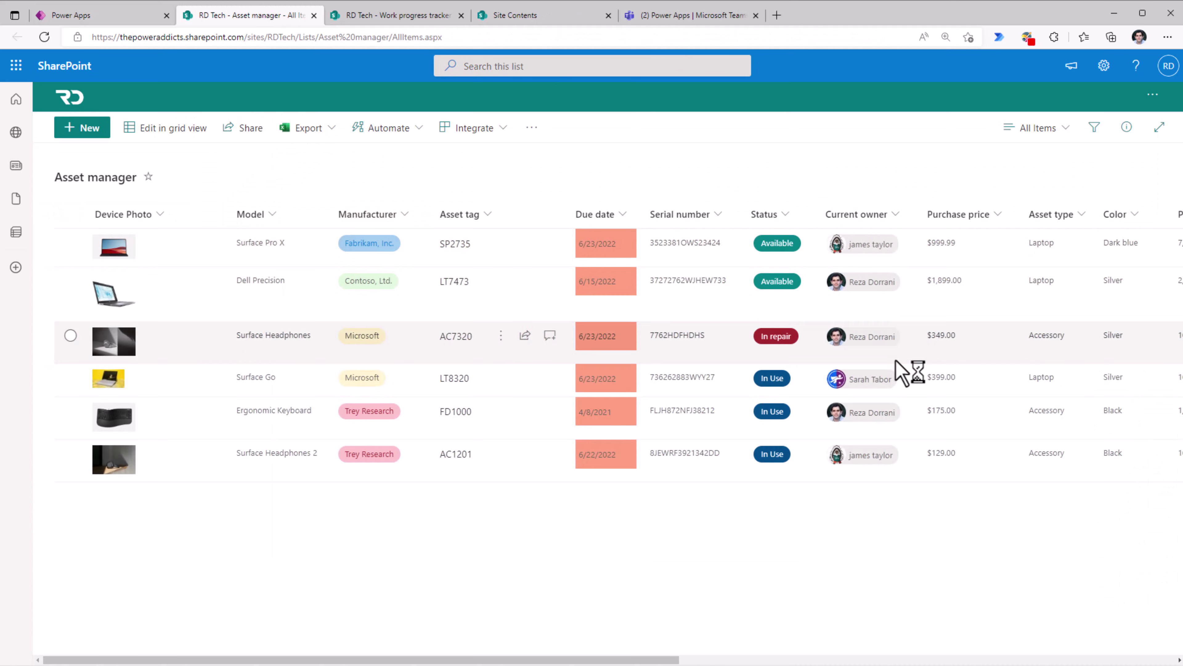
- Filter the SharePoint Asset manager list to the current user's assets by current owner, and switch back to Power Apps
click(893, 414)
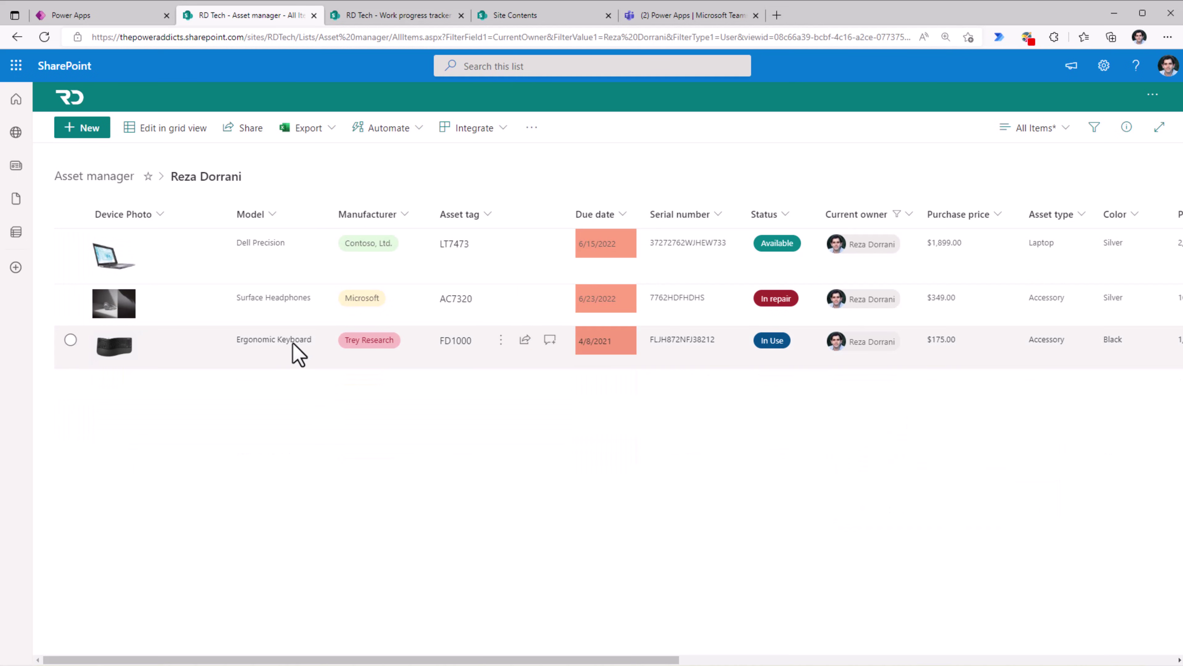
click(116, 15)
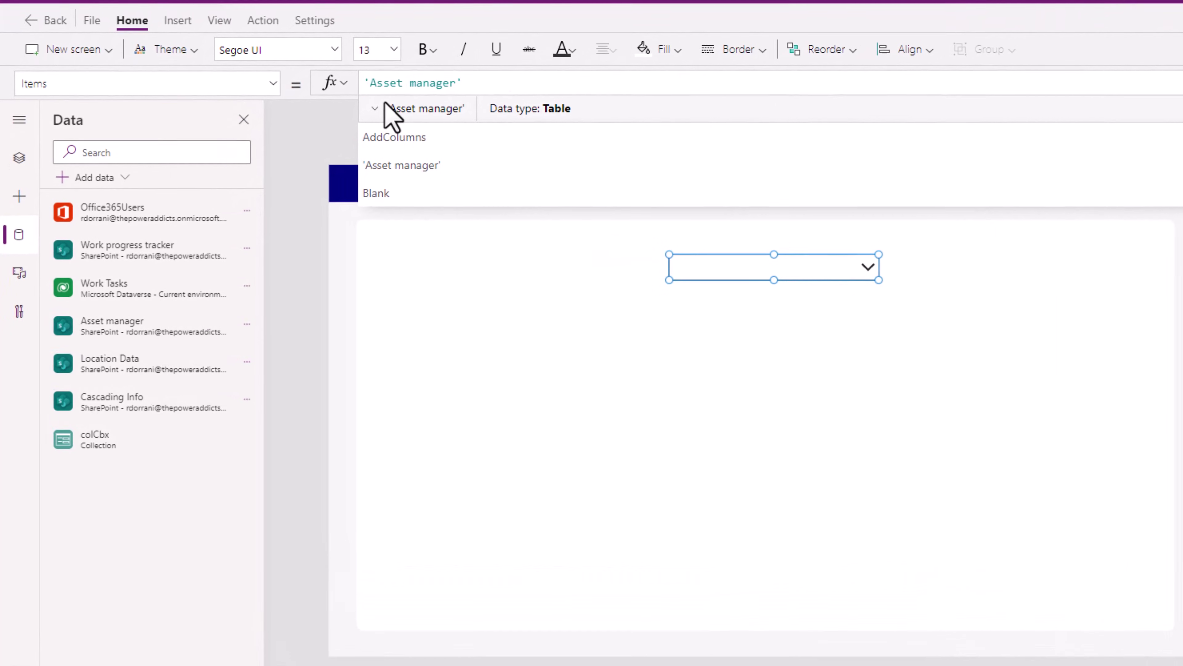
- Change the combo box's Items formula to Filter('Asset manager','Current owner'.Email = User().Email)
text(Filter()
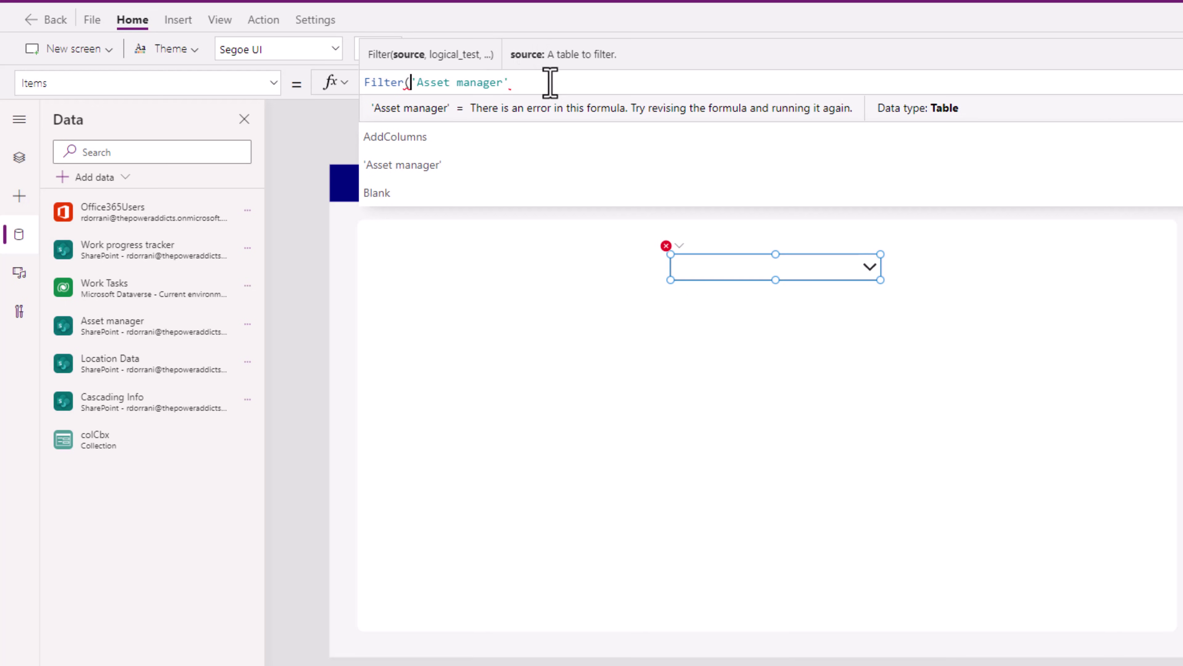
click(550, 83)
text(,curre)
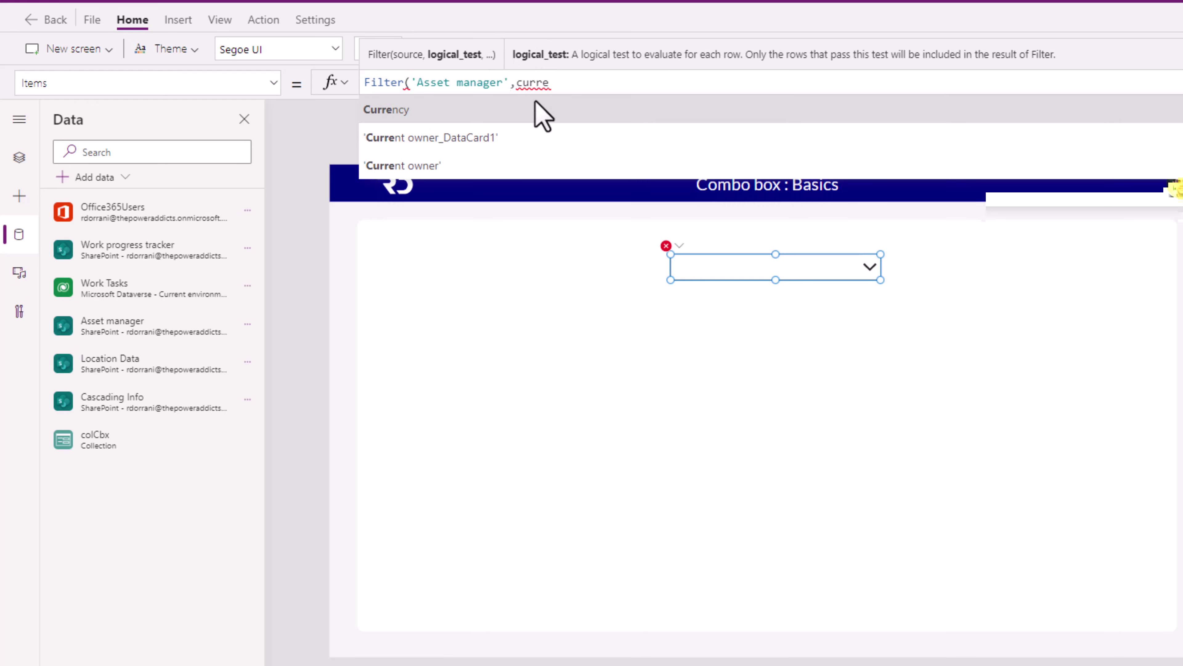
click(501, 167)
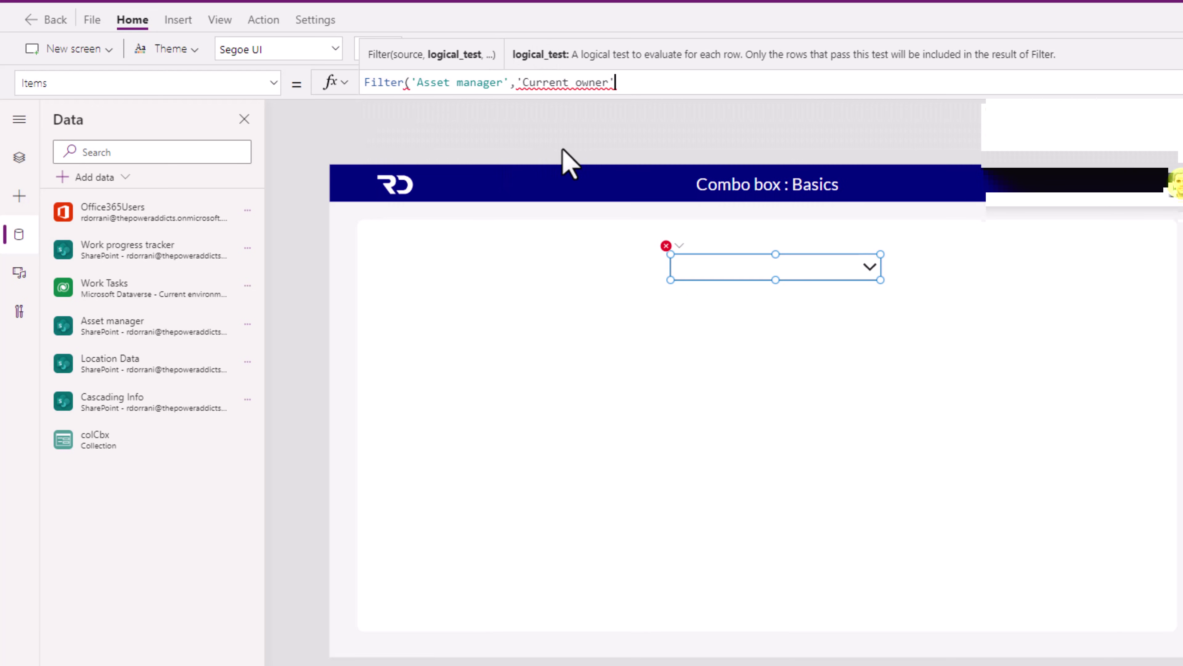
text(.em)
click(540, 110)
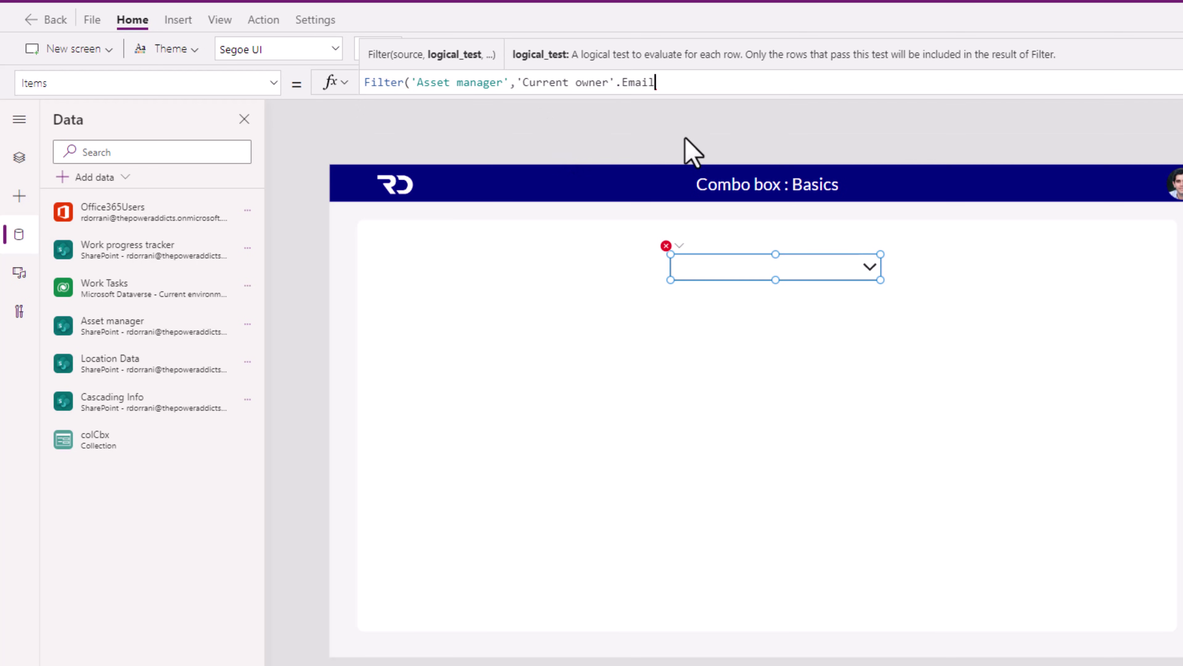
text(= user)
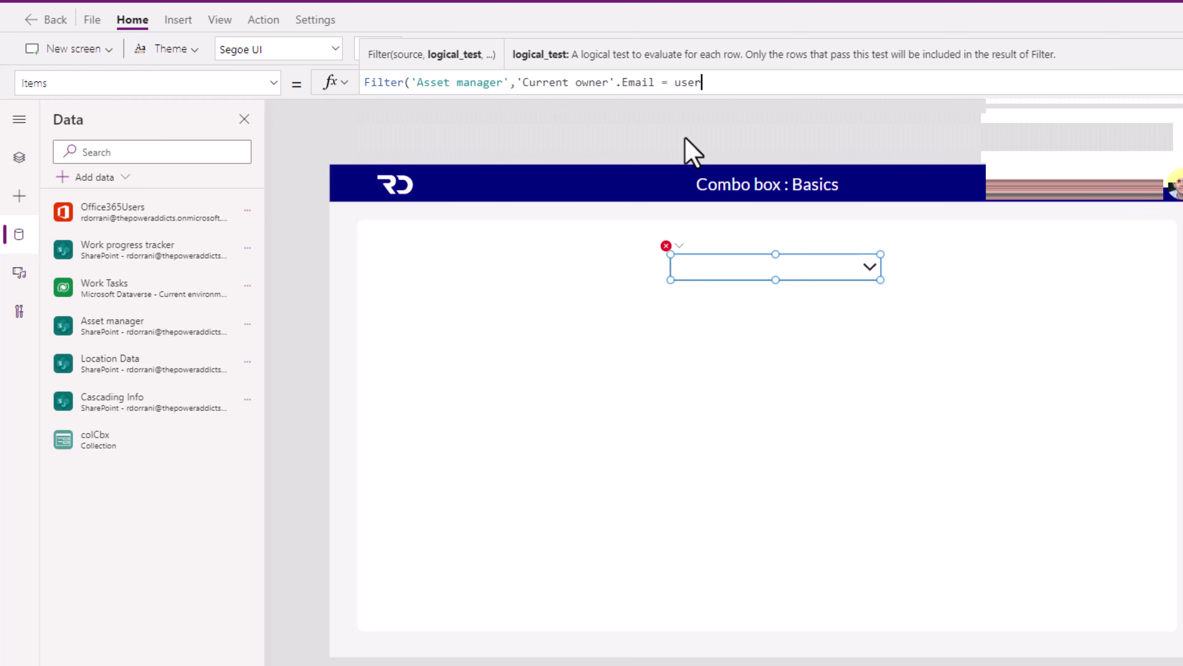
text(().em)
key(Tab)
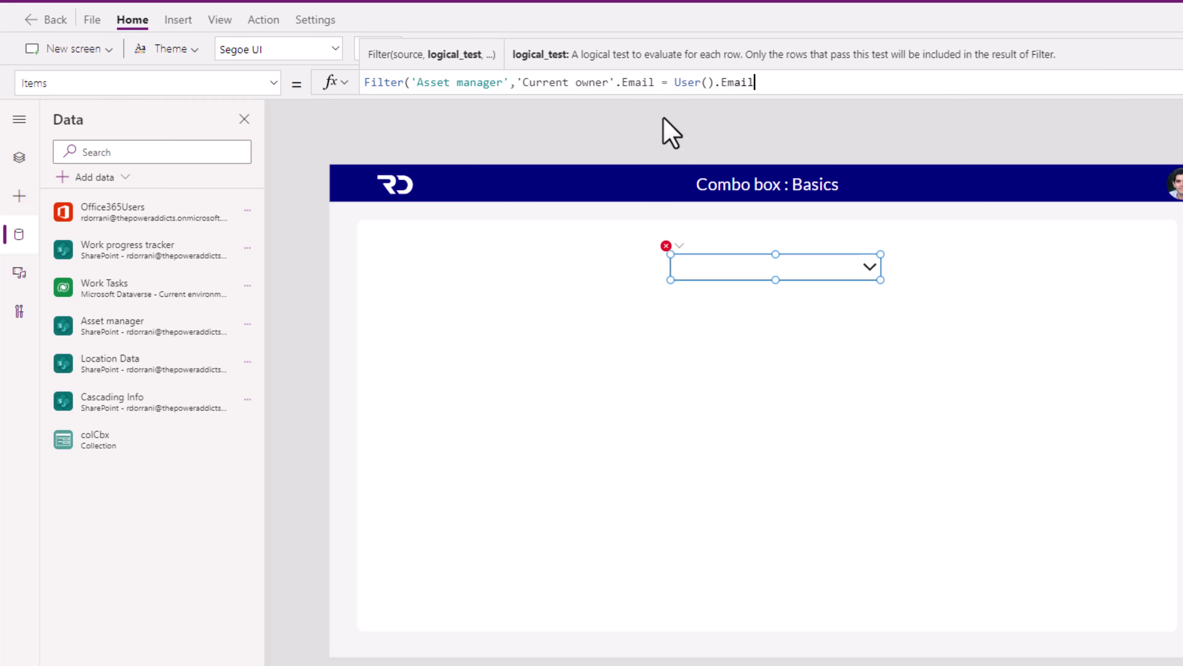
text())
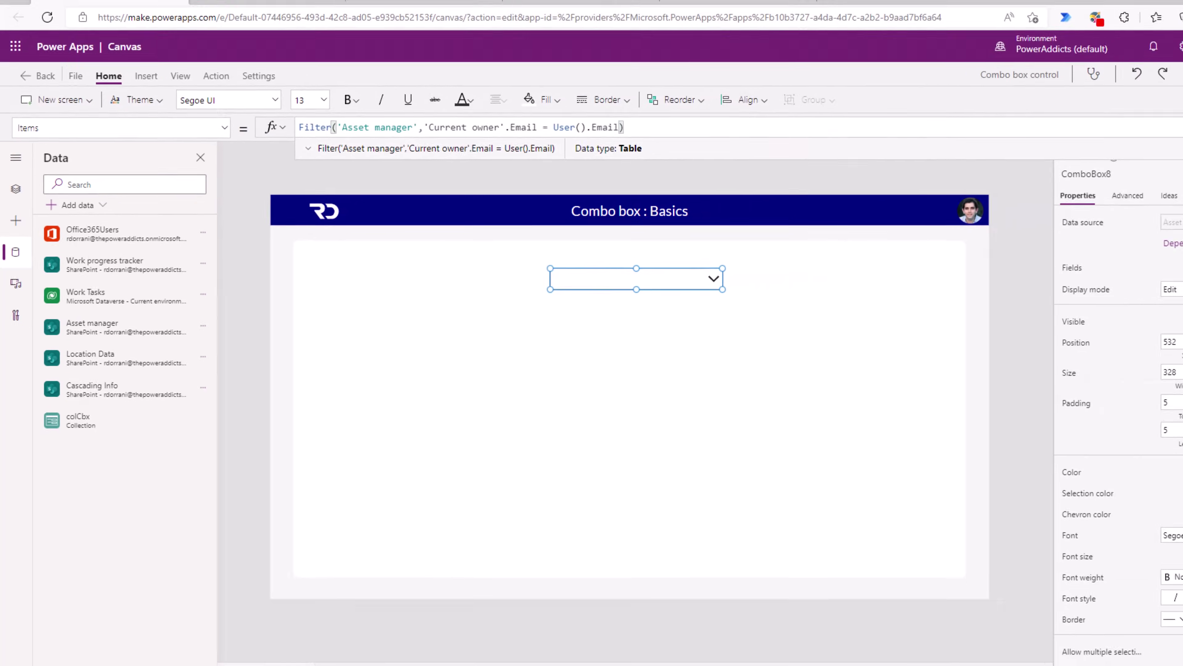
- Preview the app, select Surface Go, Ergonomic Keyboard and Surface Pro X in the asset combo box, and return to editing
key(F5)
click(696, 212)
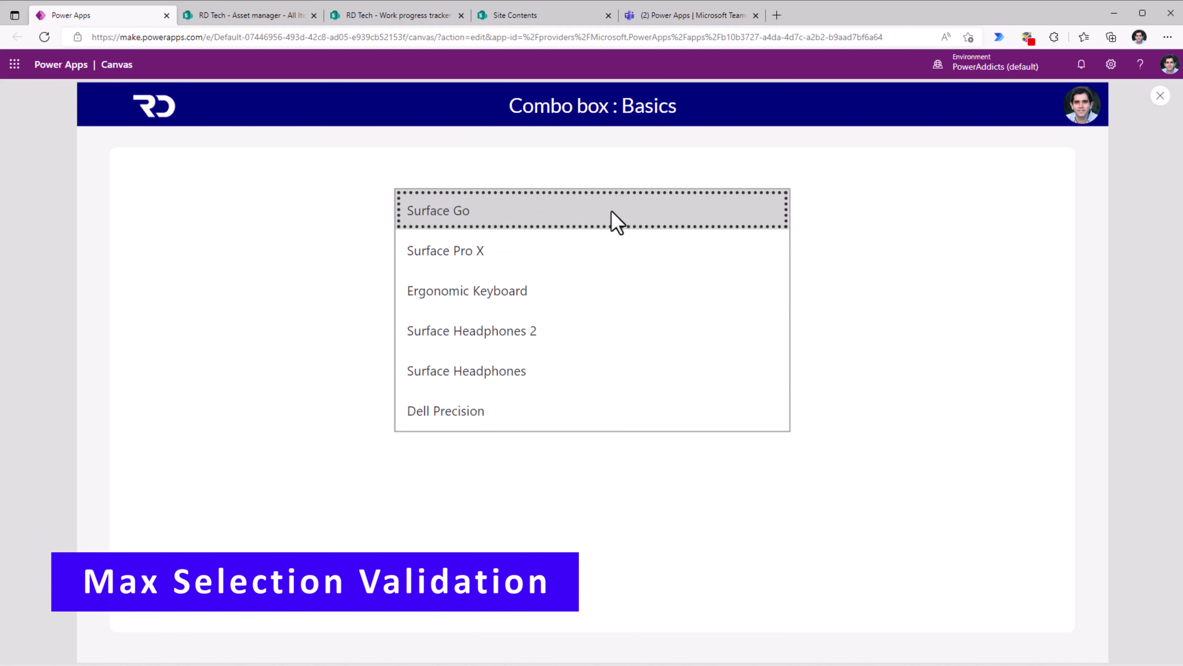
click(616, 222)
click(536, 317)
click(492, 291)
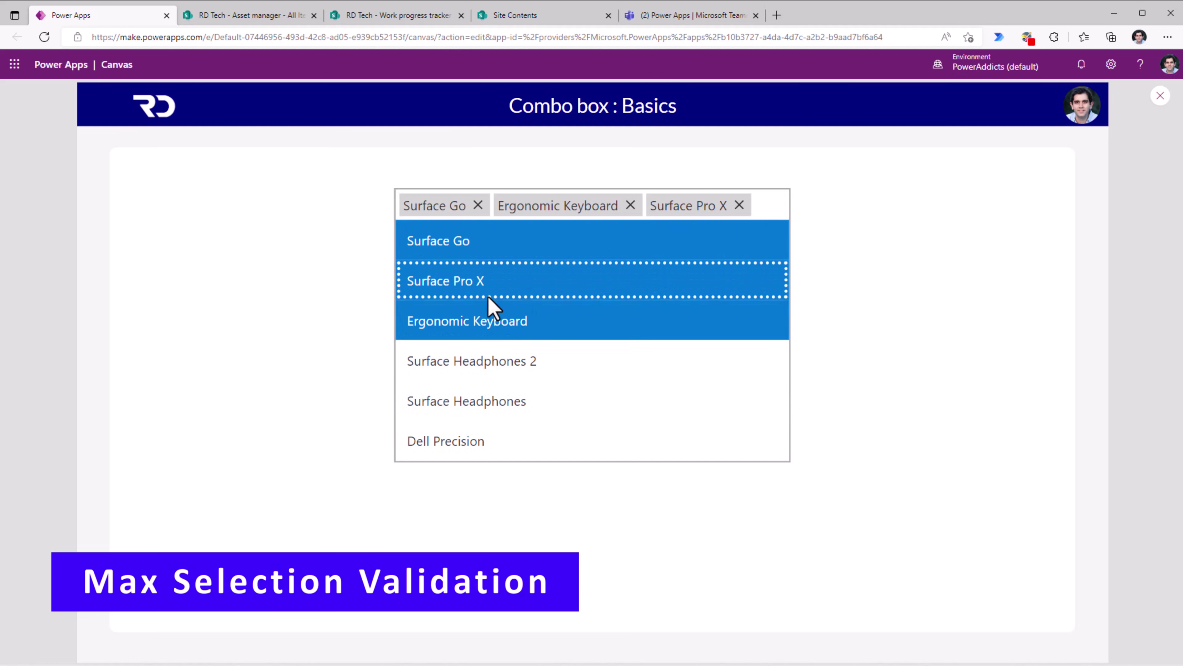
click(845, 317)
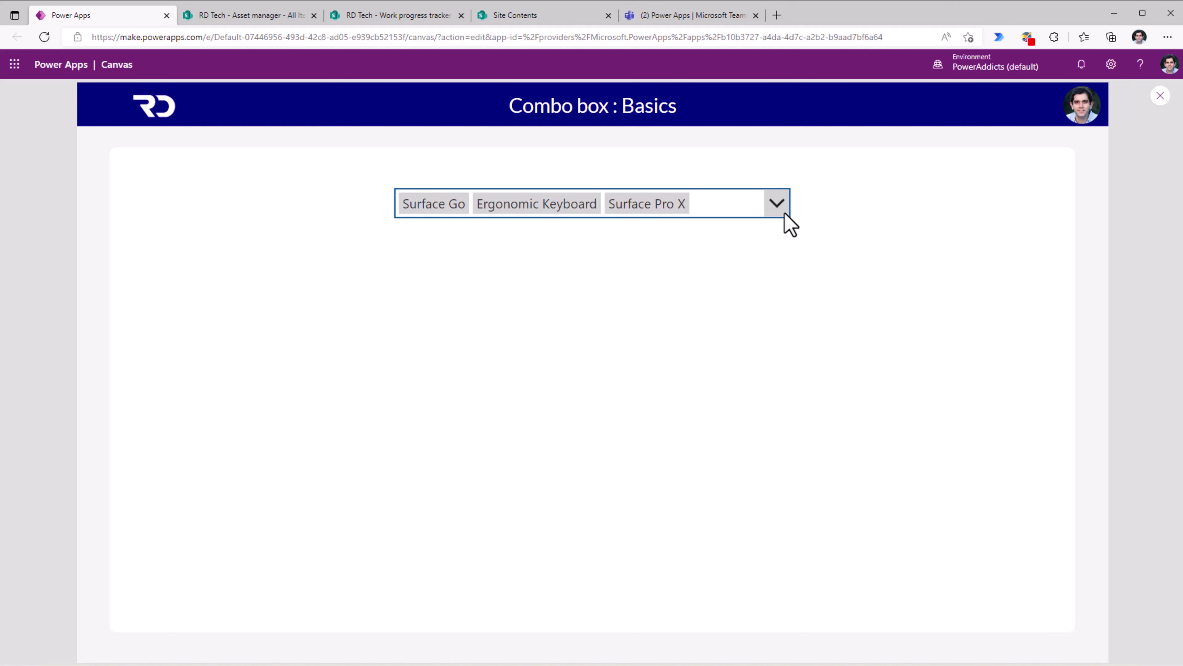
drag(785, 214, 813, 243)
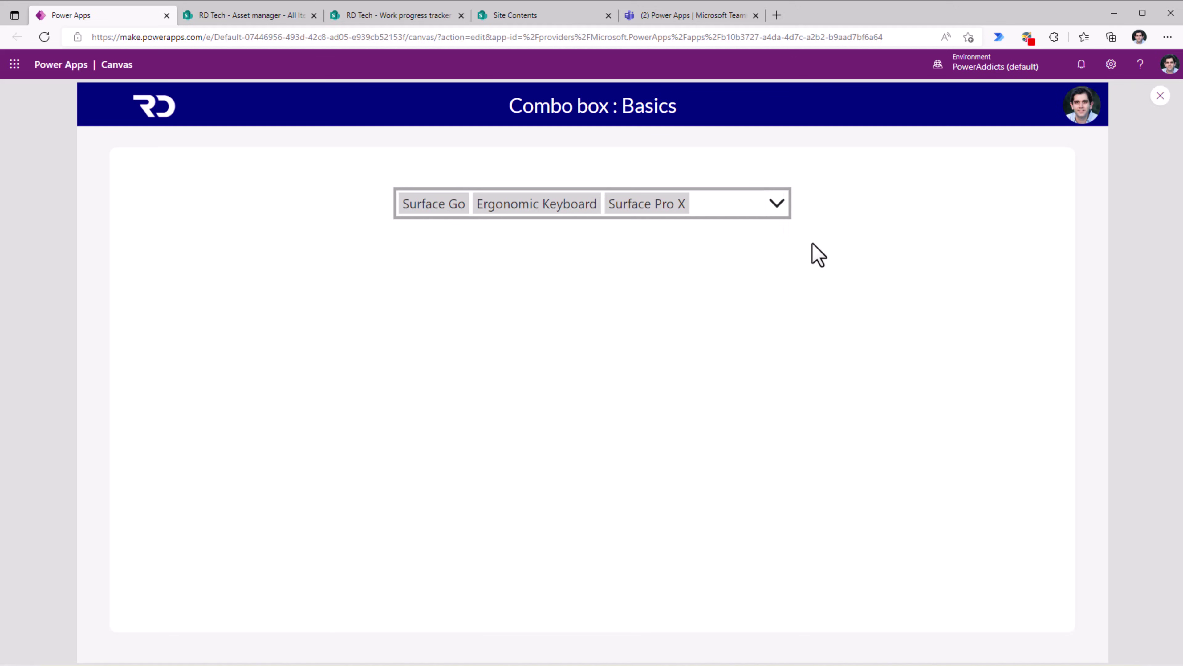
key(Escape)
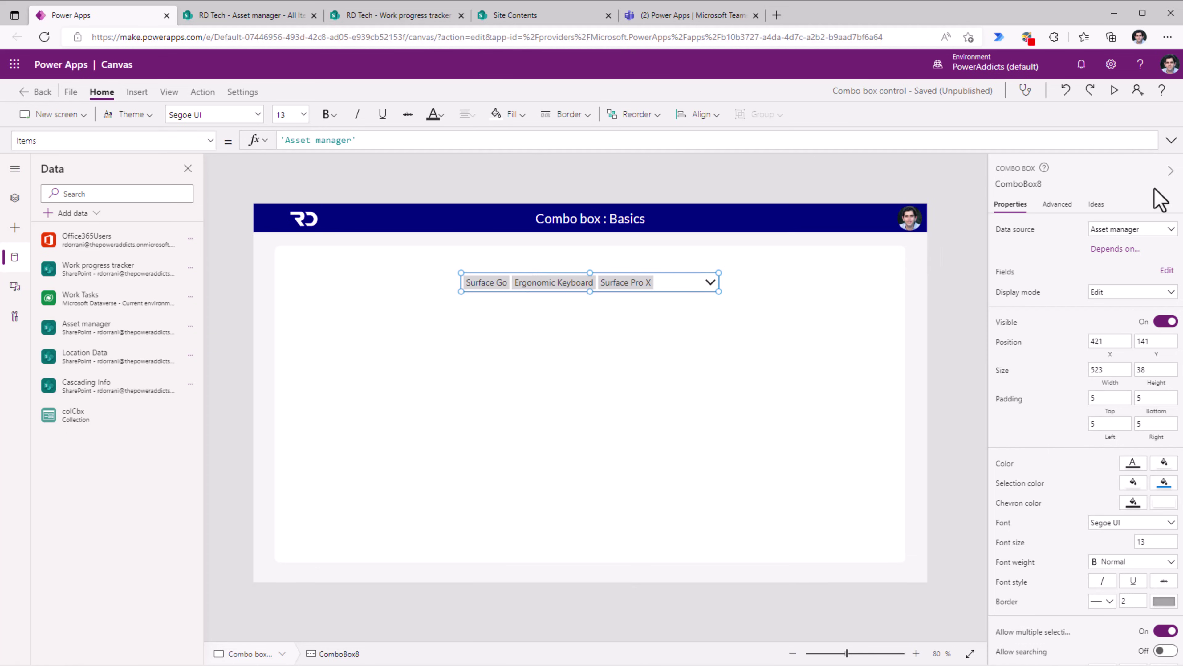
- Replace the asset combo box's OnChange formula with the start of a Set call for the variable varSelectedItems
click(1064, 208)
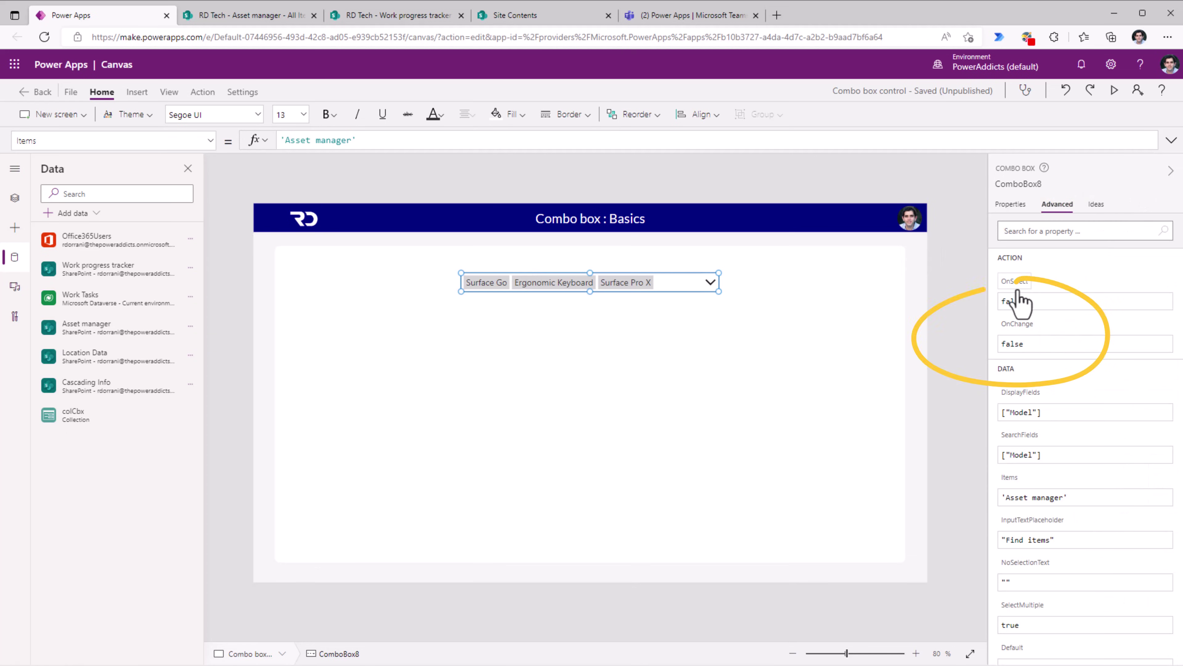
click(1020, 342)
click(1171, 140)
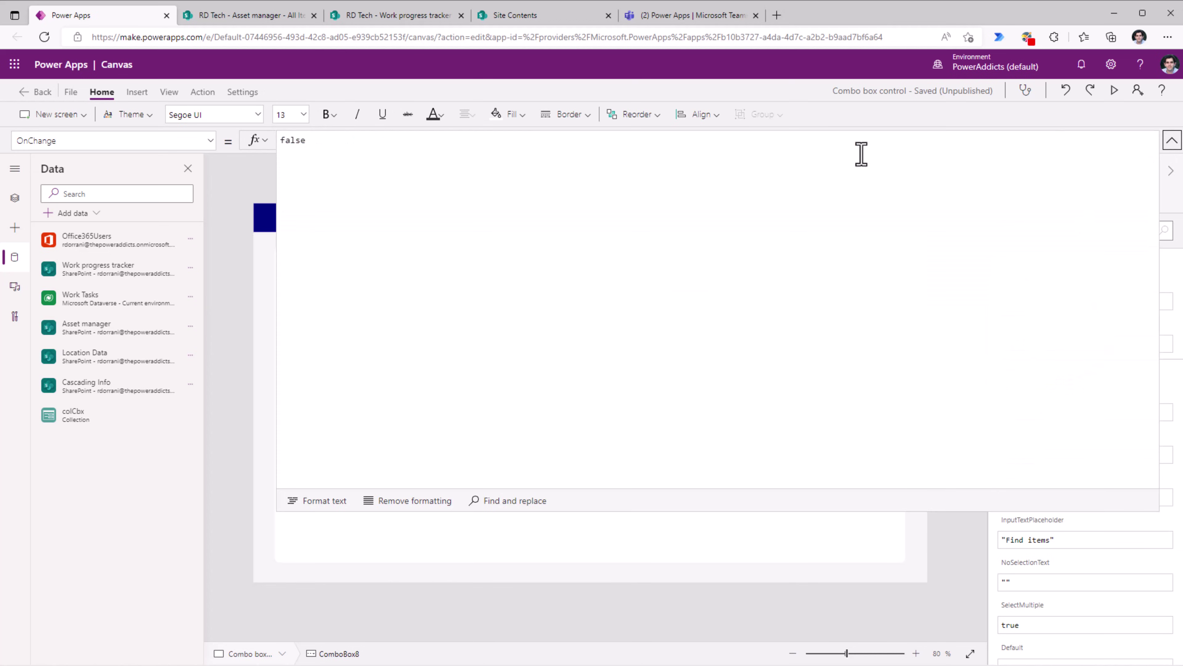
key(ctrl+a)
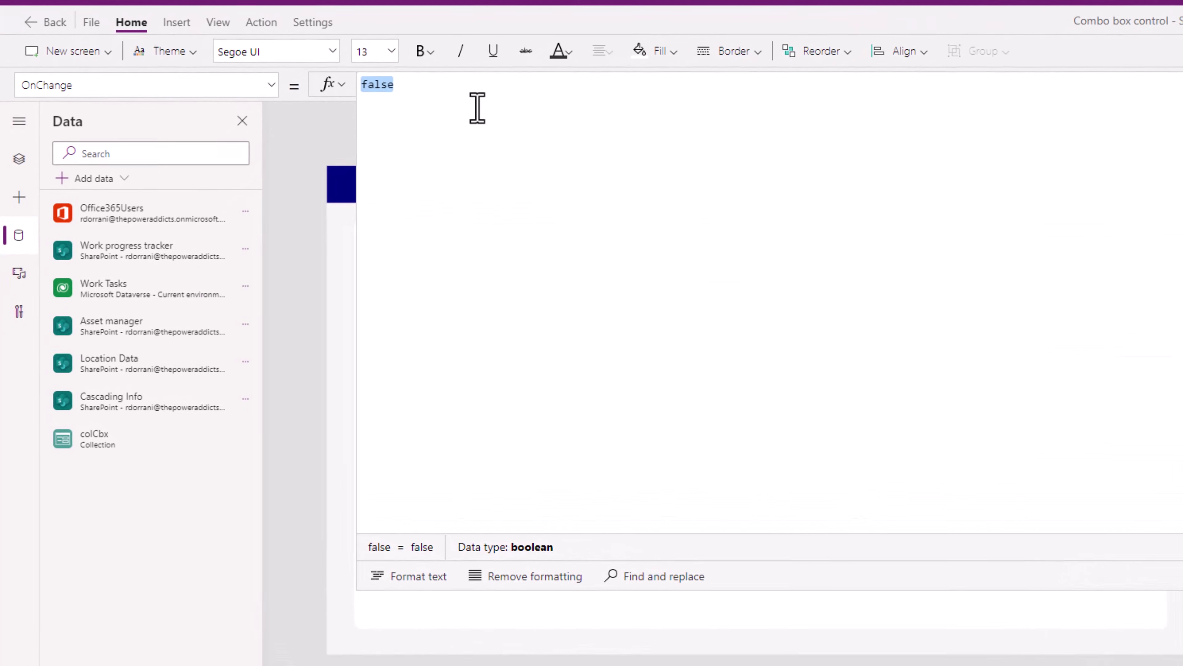
key(BackSpace)
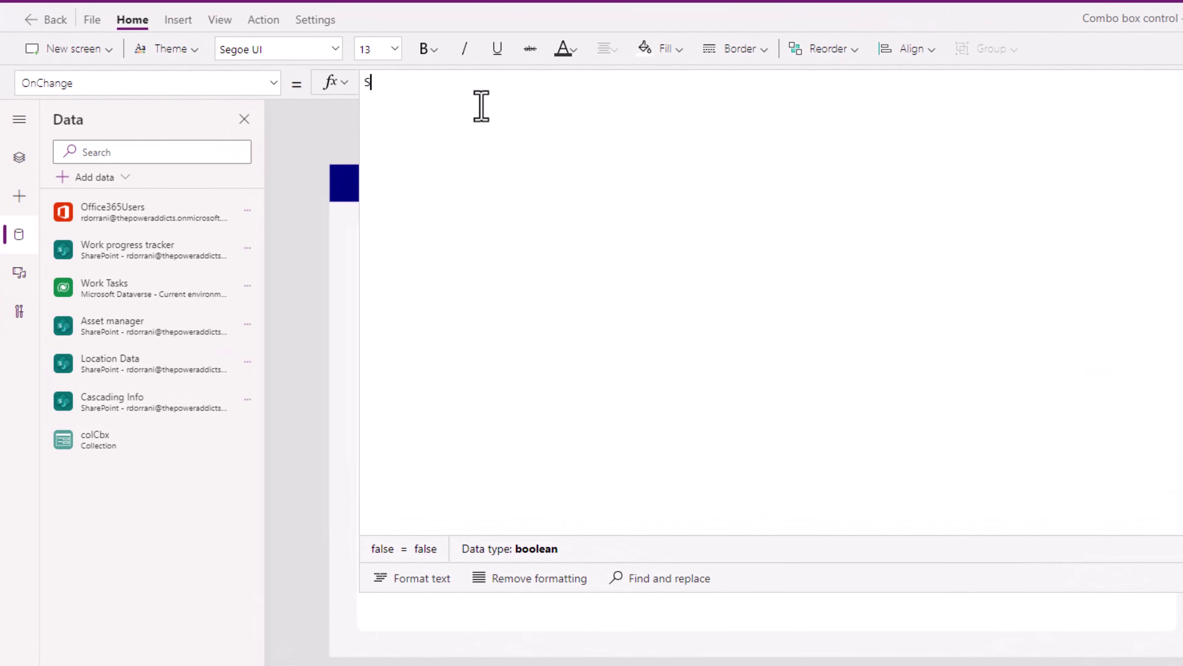
text(Set(varSelectedItems,)
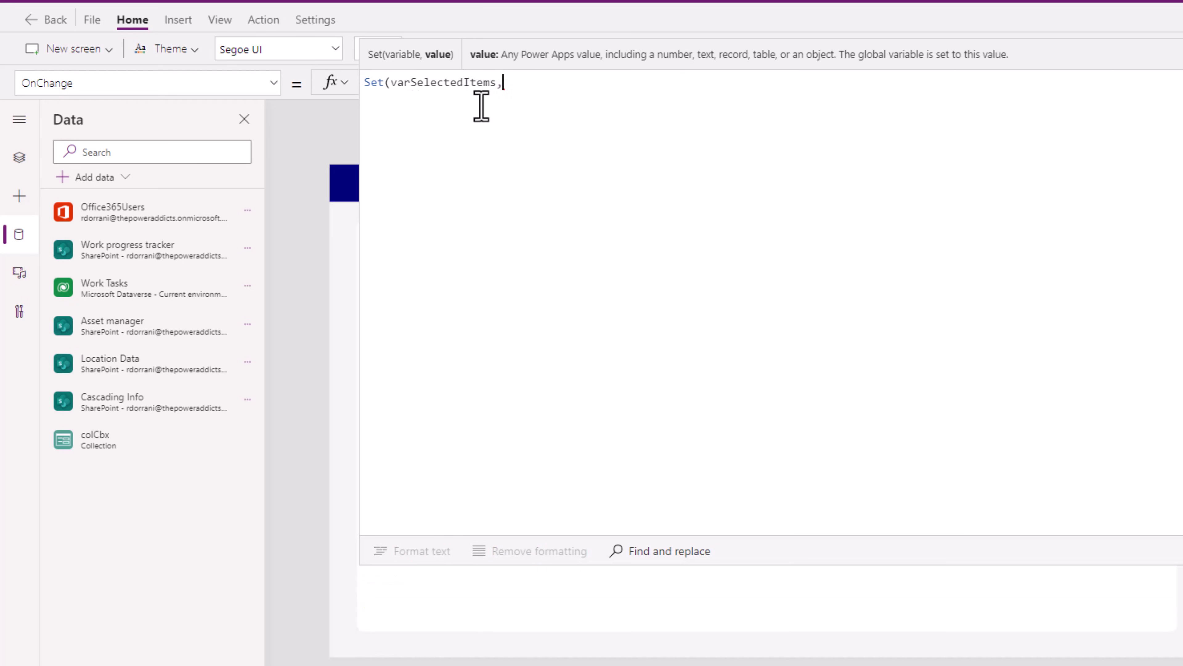
key(shift+Return)
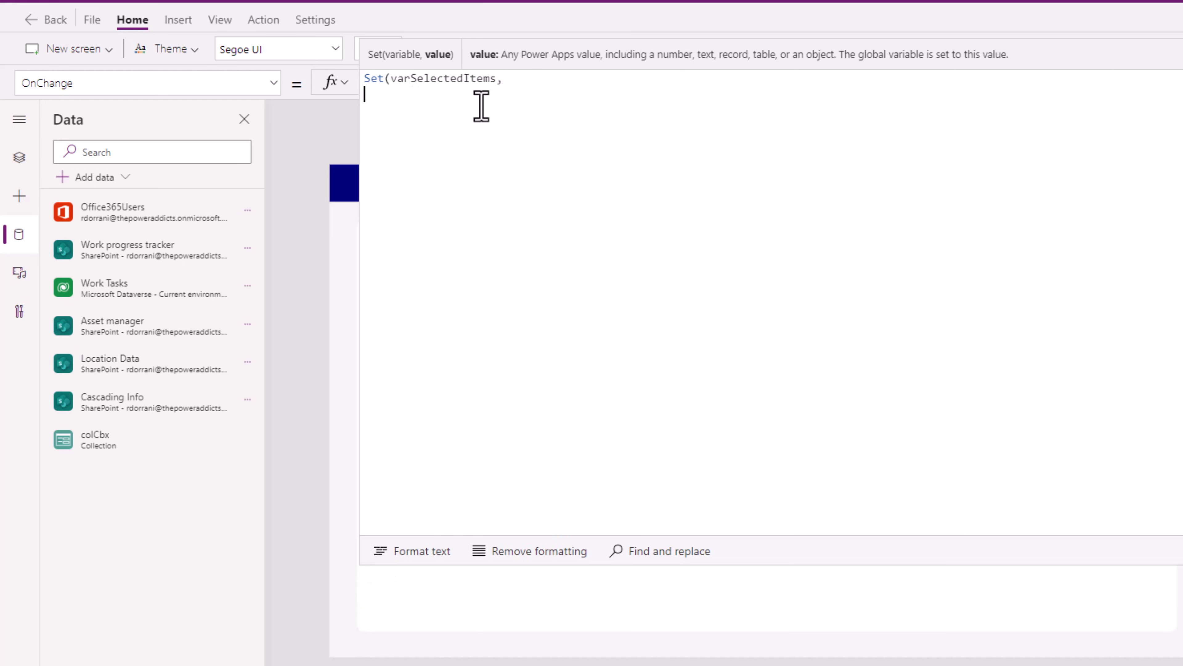
- Complete the Set call with FirstN(Self.SelectedItems,3) as the variable's value, end the statement with a semicolon, and format the formula
text(FirstN()
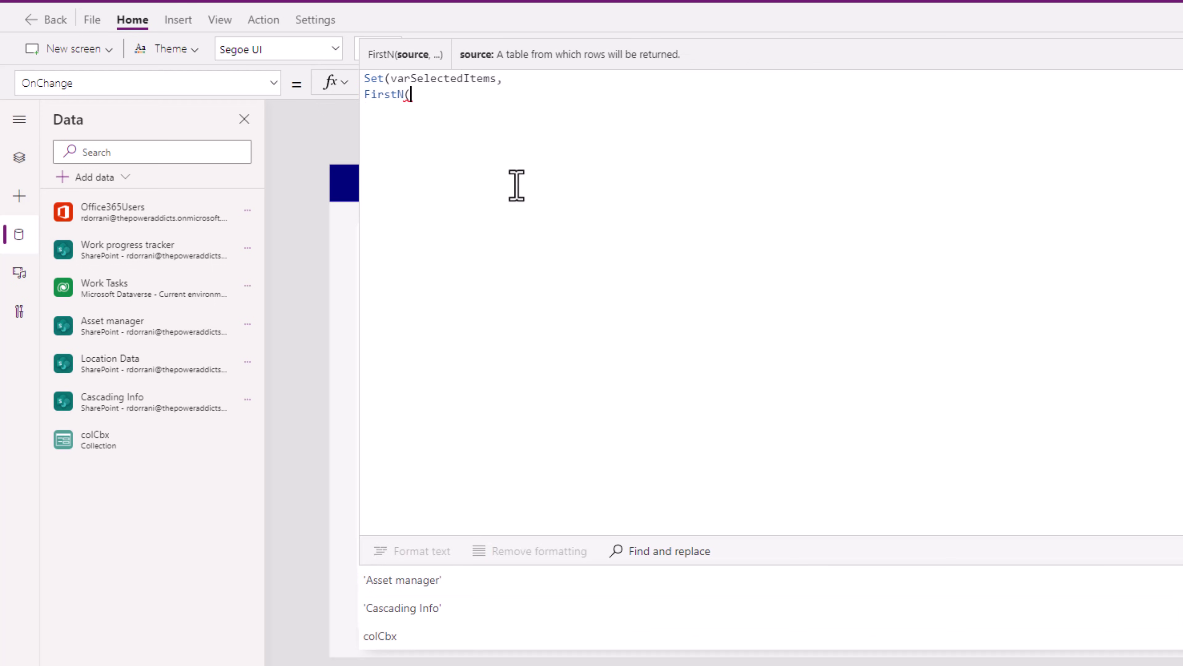
text(Self.sel)
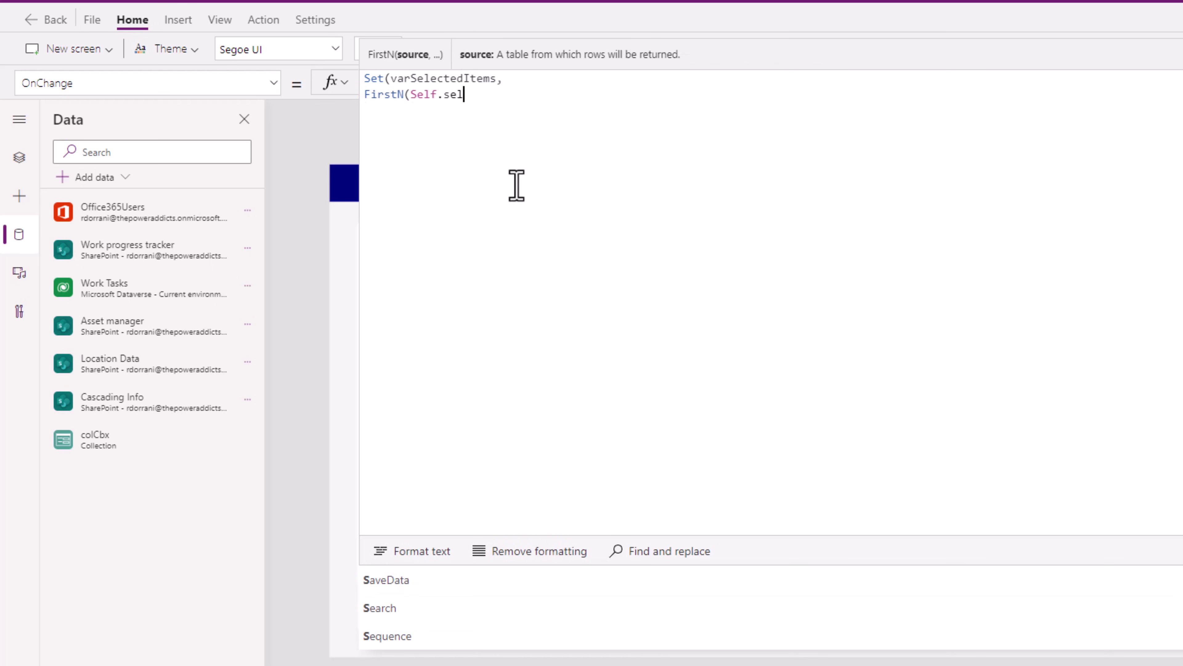
key(Tab)
text(,)
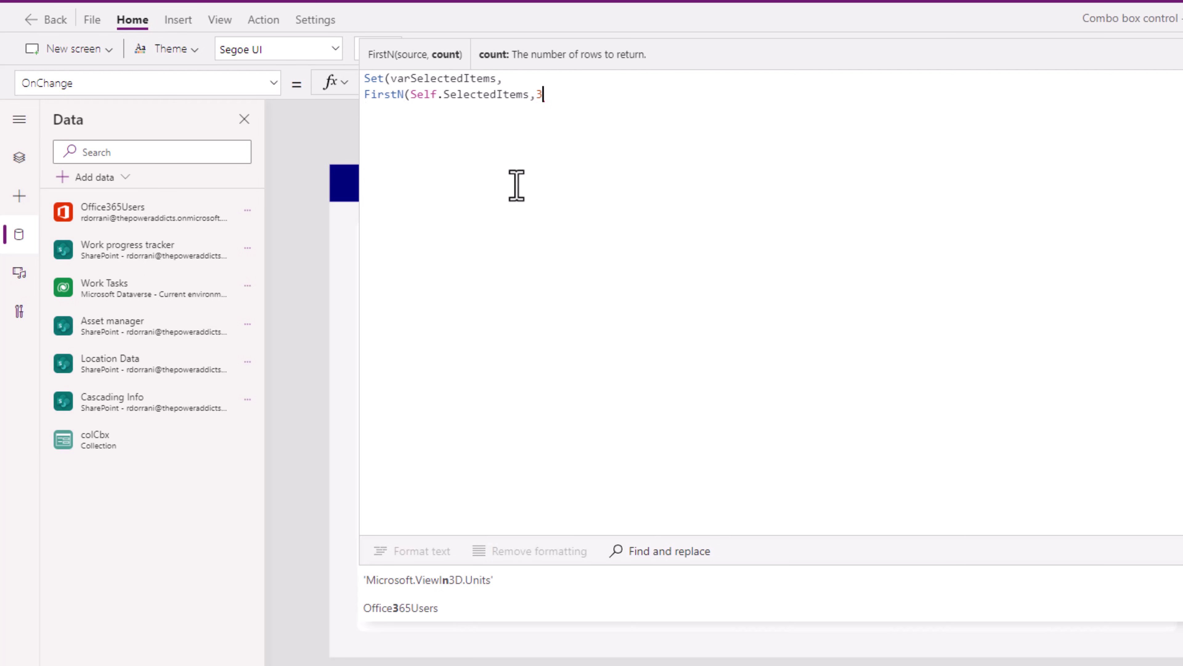
text(3))
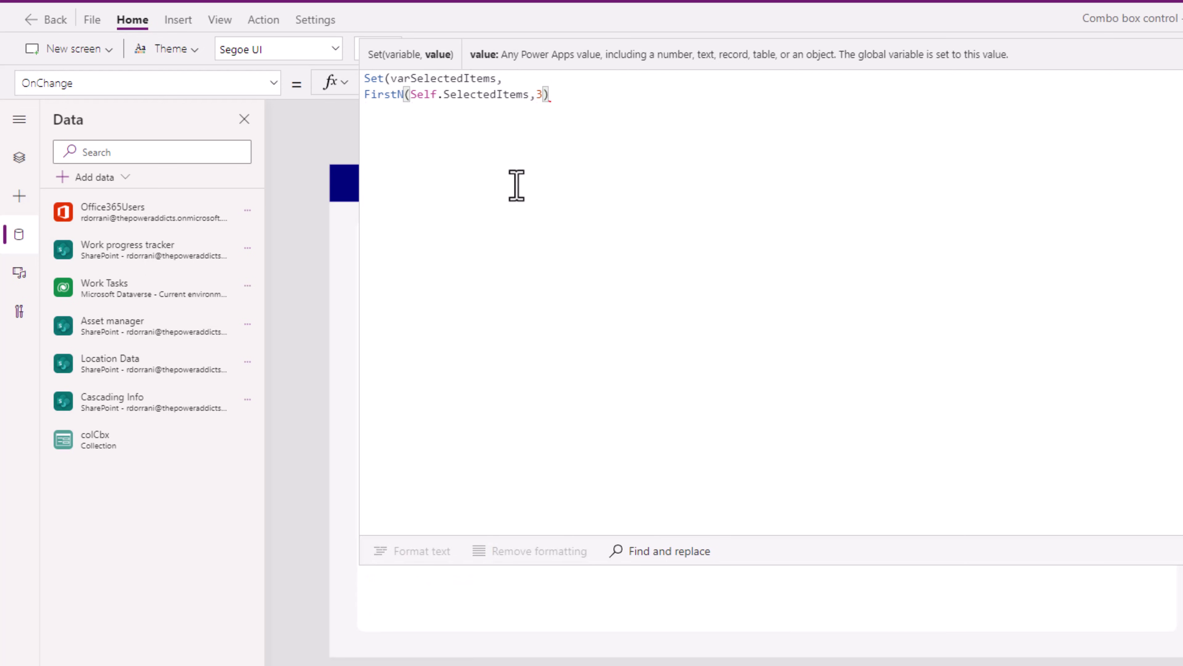
text();)
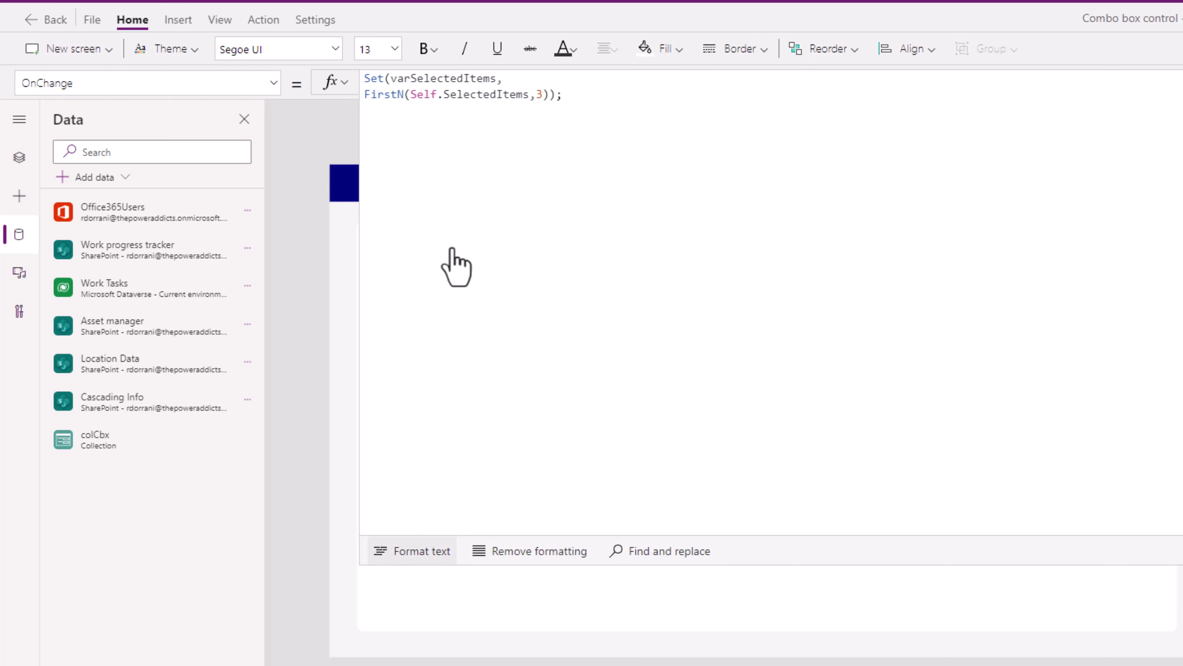
key(ctrl+shift+f)
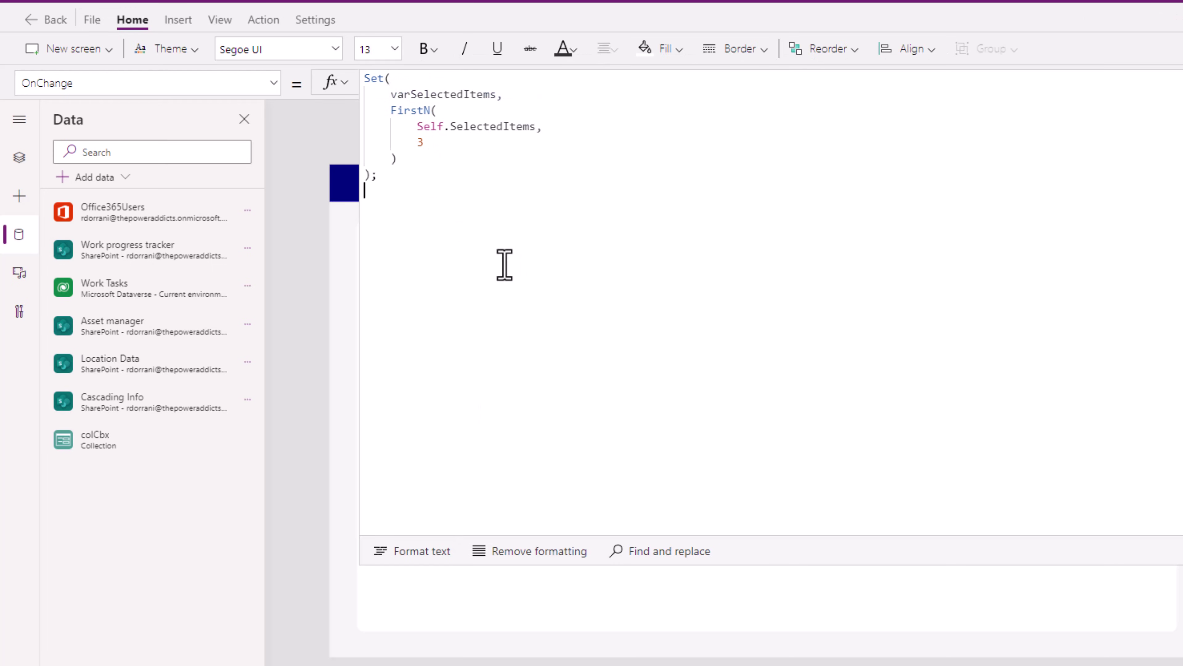
- Add an If statement to the OnChange formula with the condition CountRows(Self.SelectedItems)>3
text(If()
key(shift+Return)
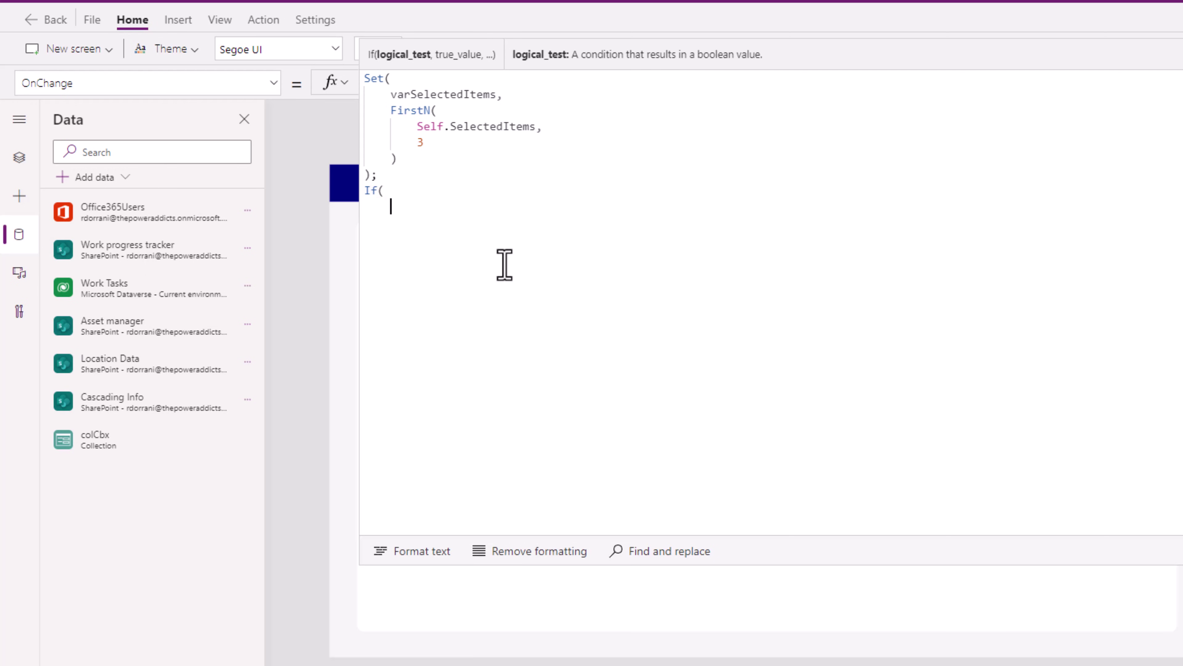
text(CountRows()
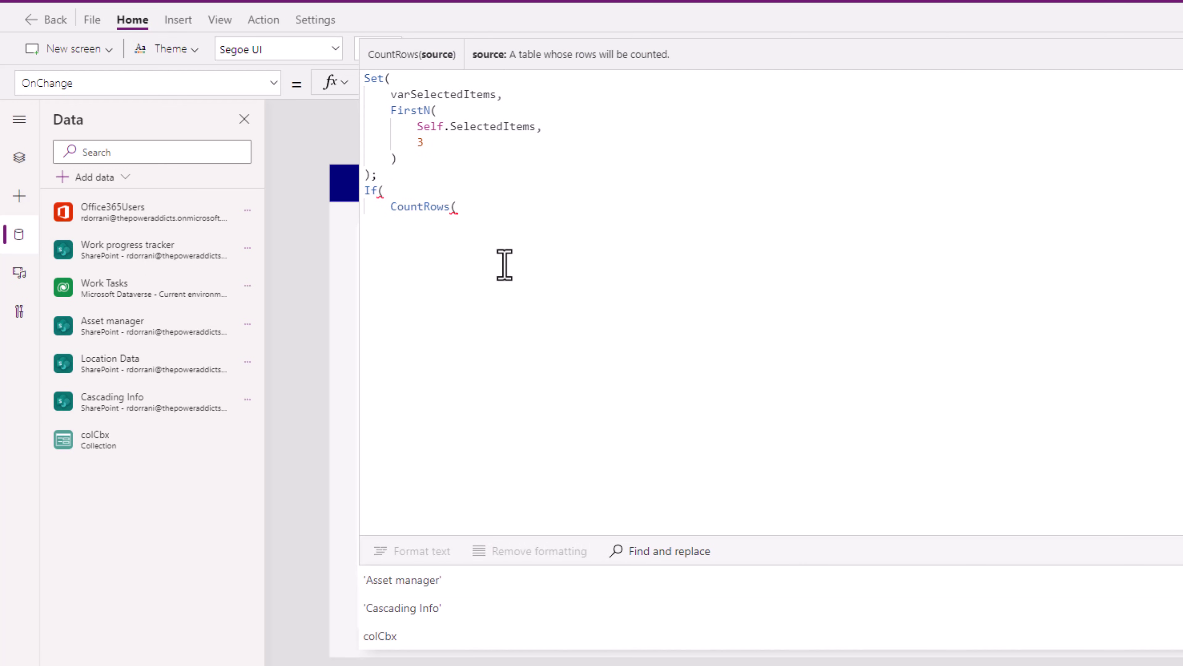
text(Self.s)
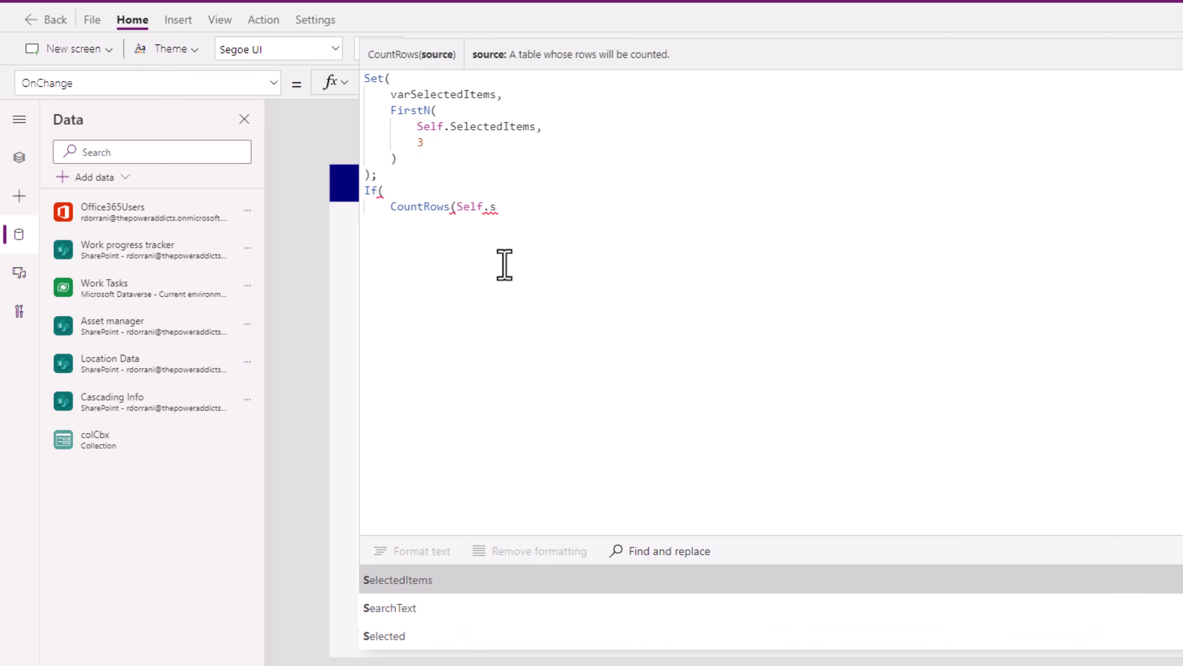
key(Tab)
text()>3,)
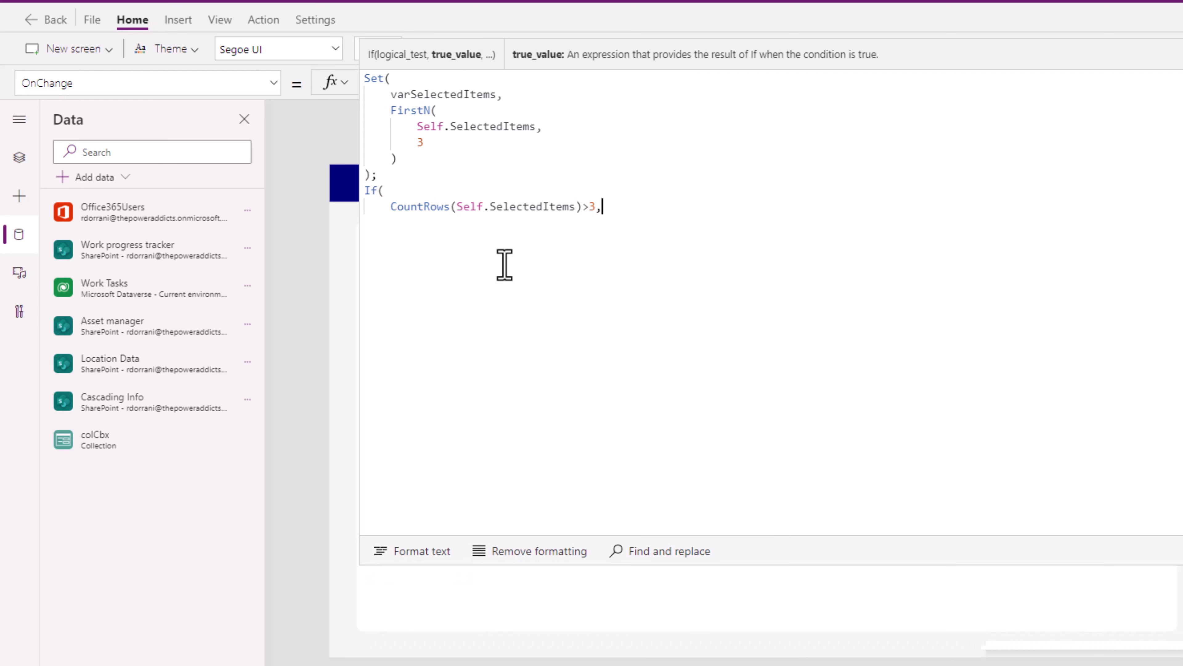
key(Return)
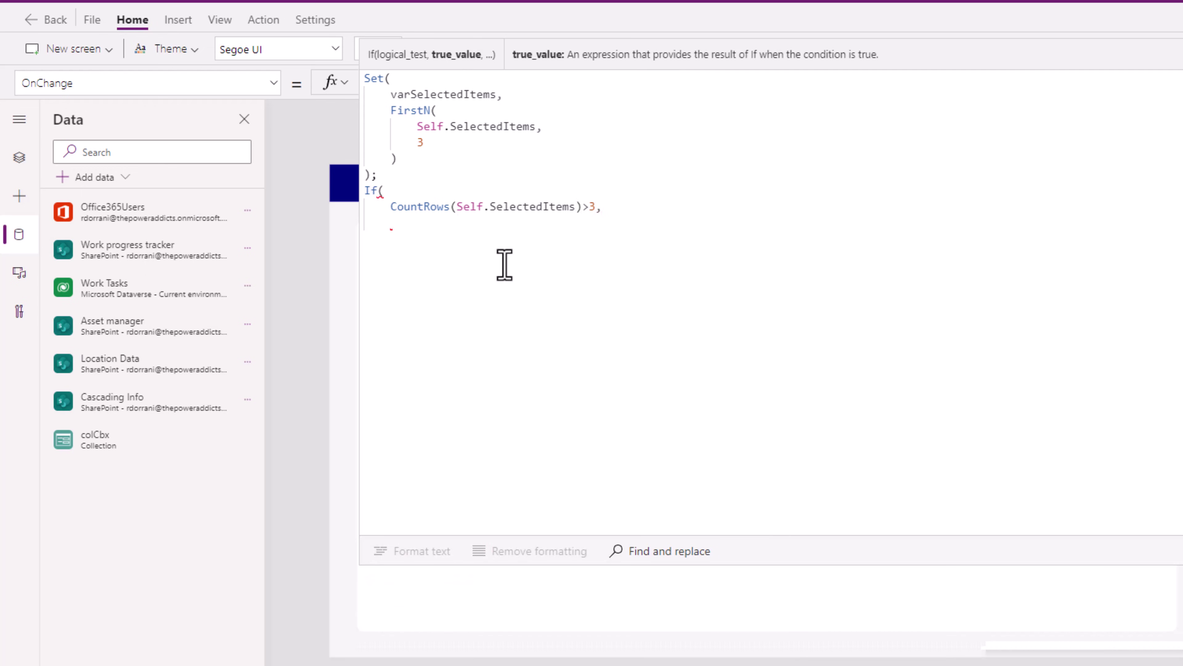
- Add Reset(Self); as the first action of the If statement when the condition is true
text(Reset(s)
text(elf)
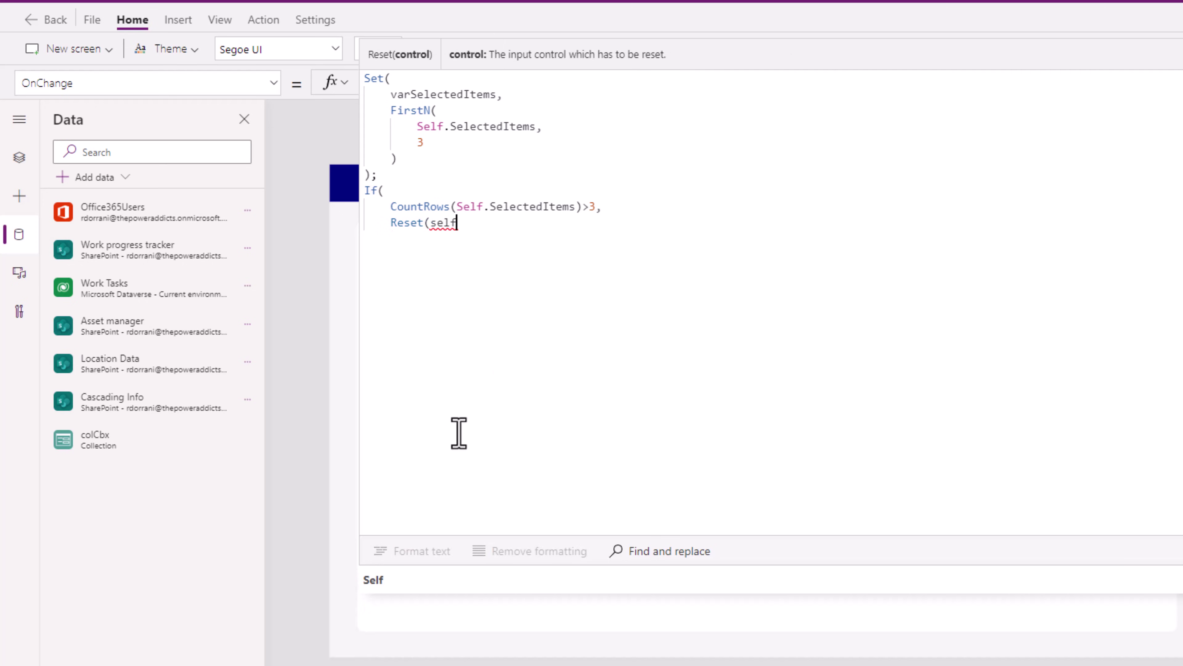
text();)
key(Return)
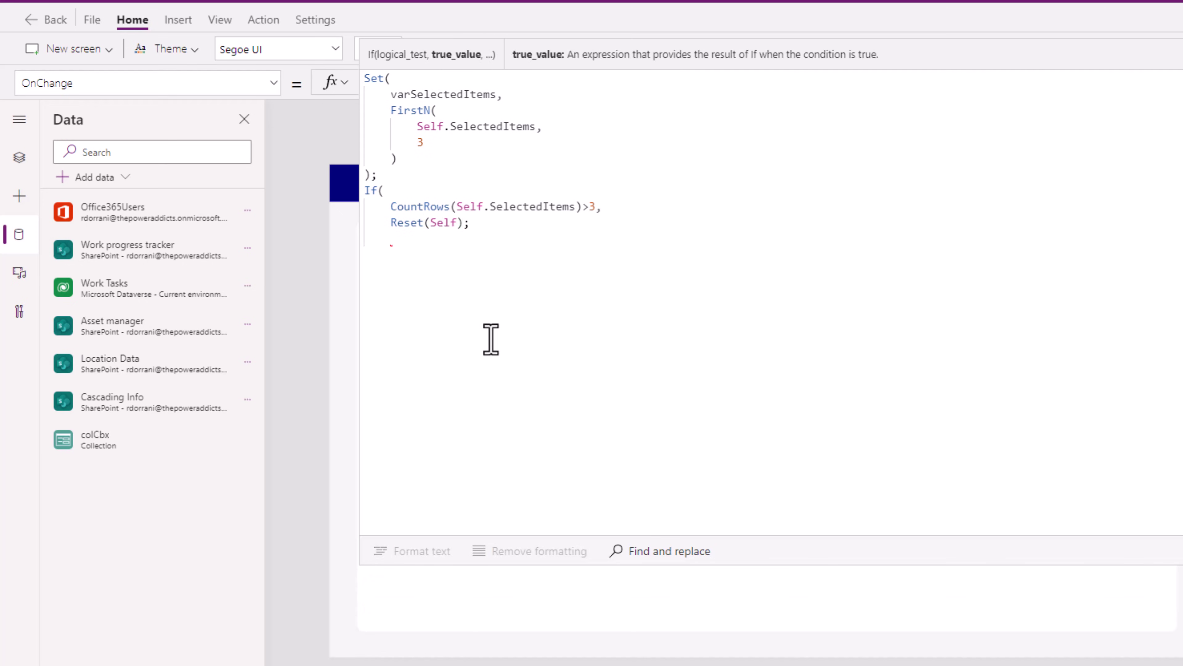
- Add Notify("Max 3 selections allowed",NotificationType.Error,3000) to the If statement, close it, and format the formula
text(Not)
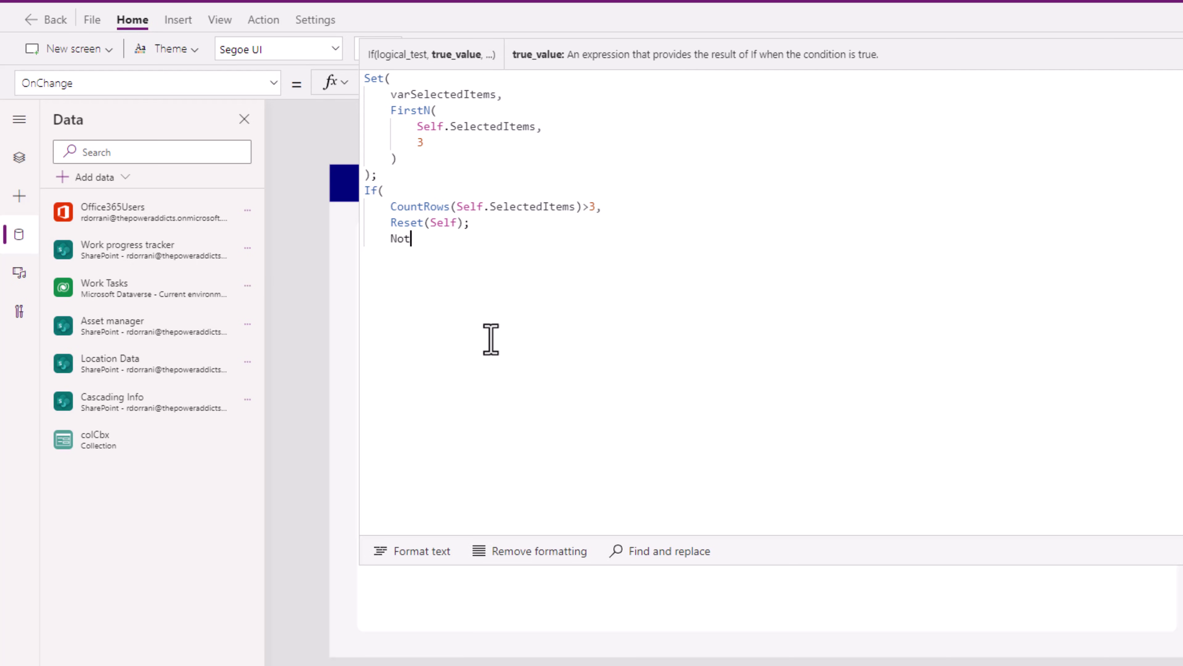
text(ify("Max )
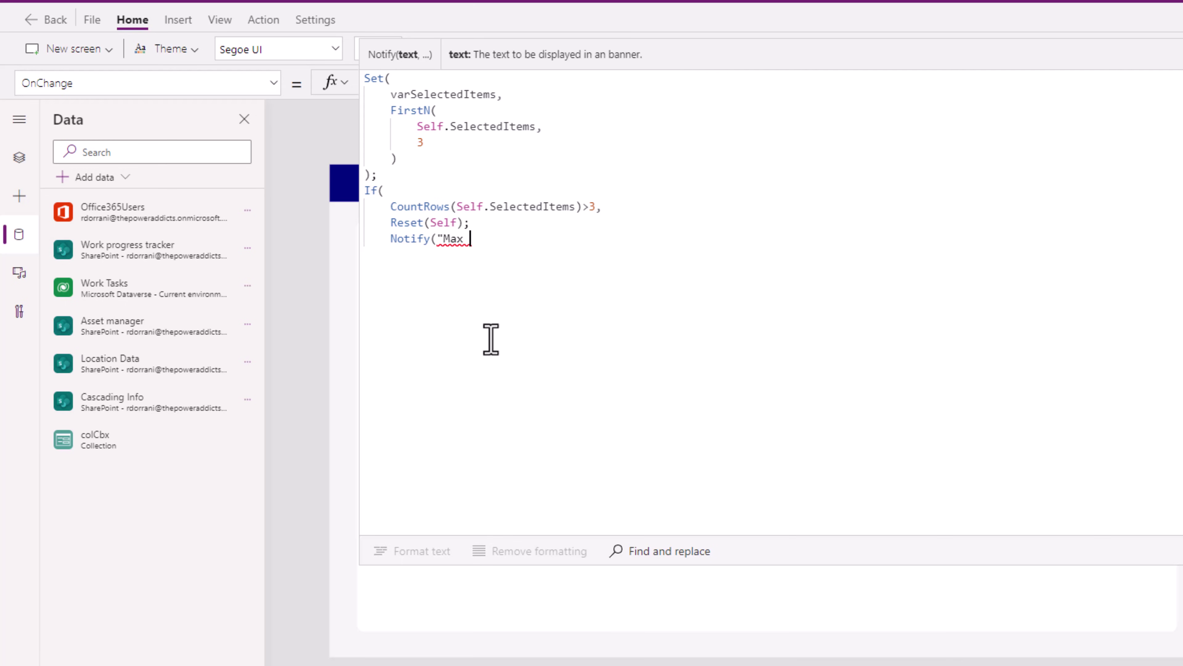
text(3 selections allowed")
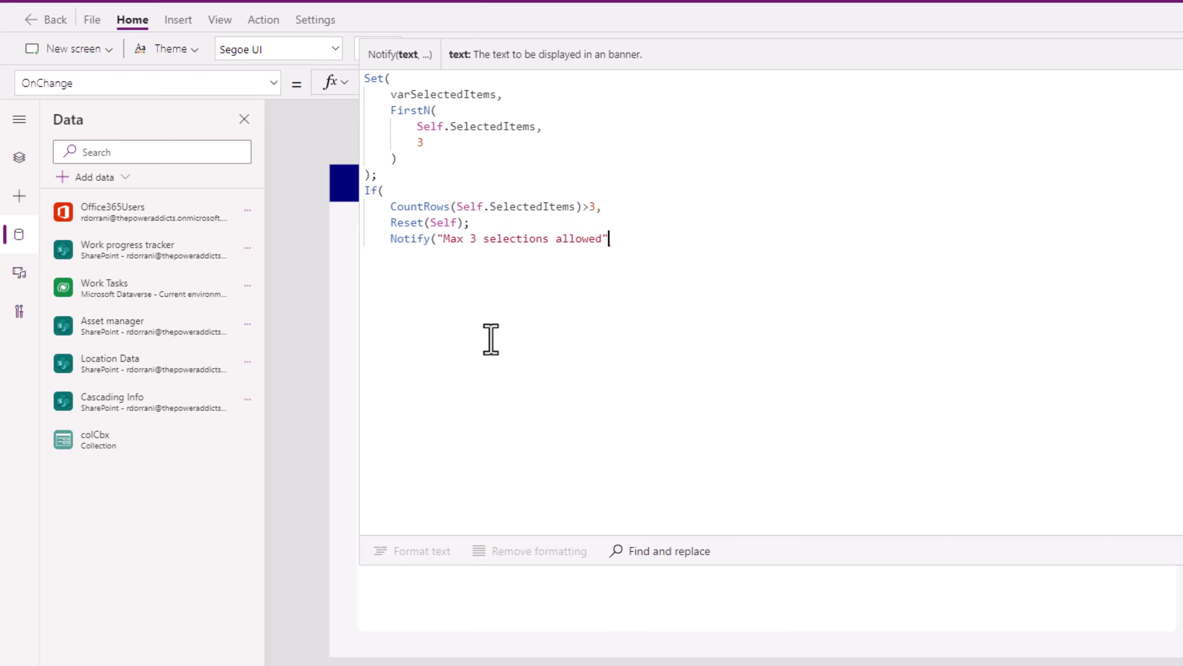
text(,)
key(Down)
key(Up)
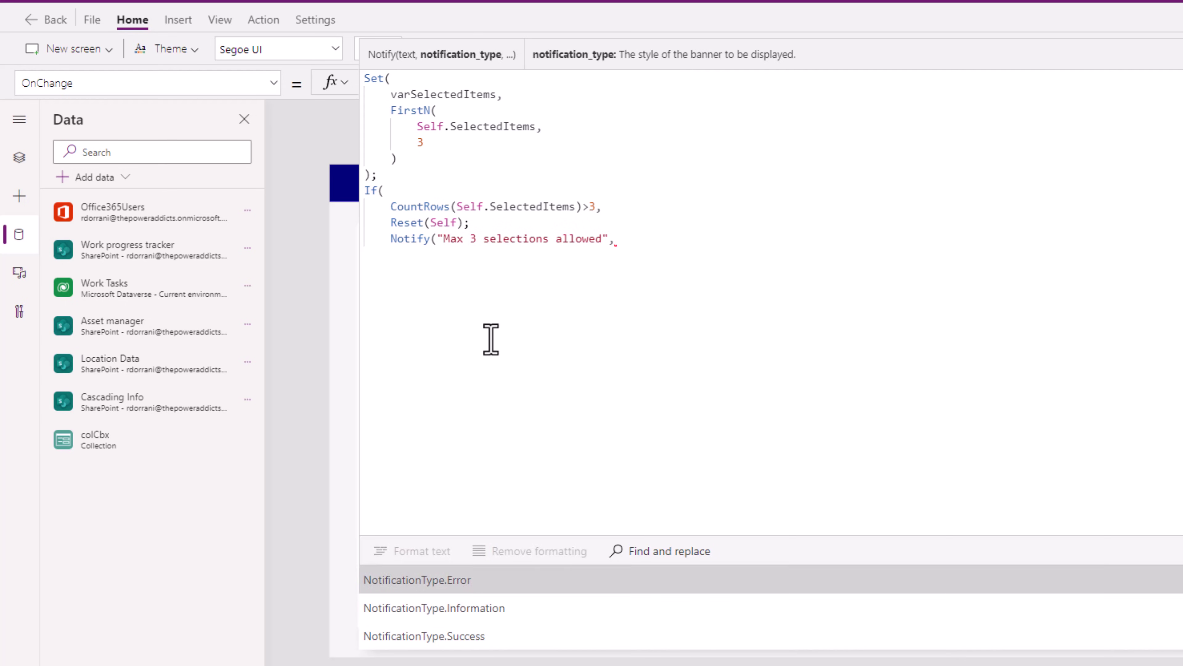
key(Tab)
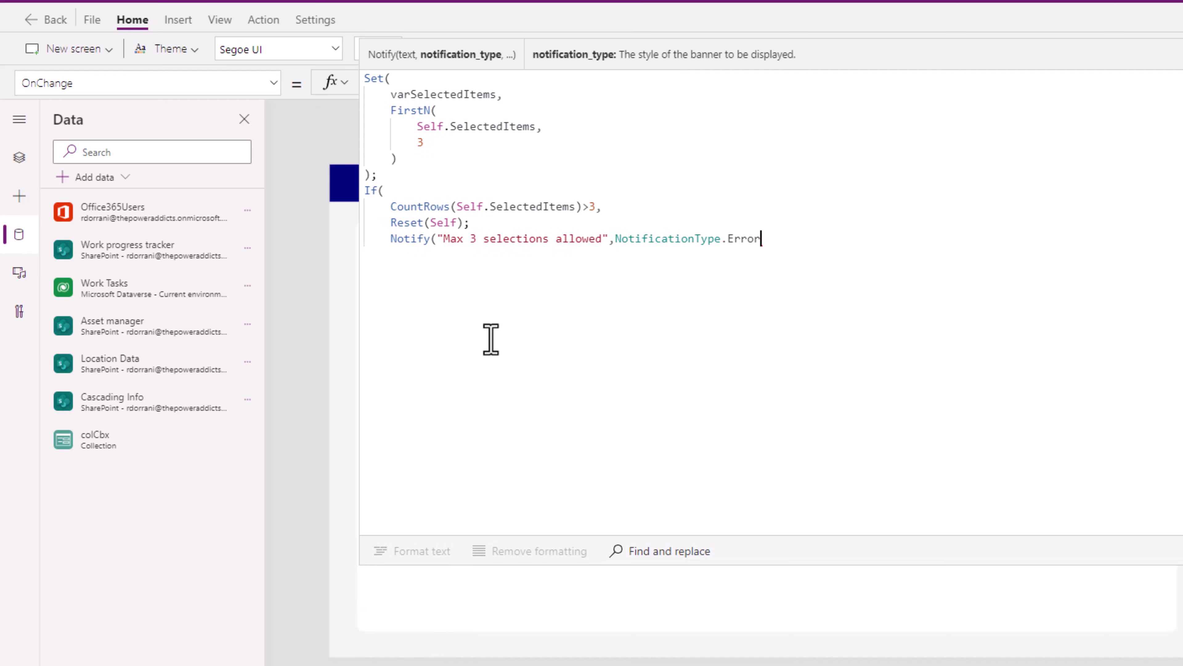
text(,3000))
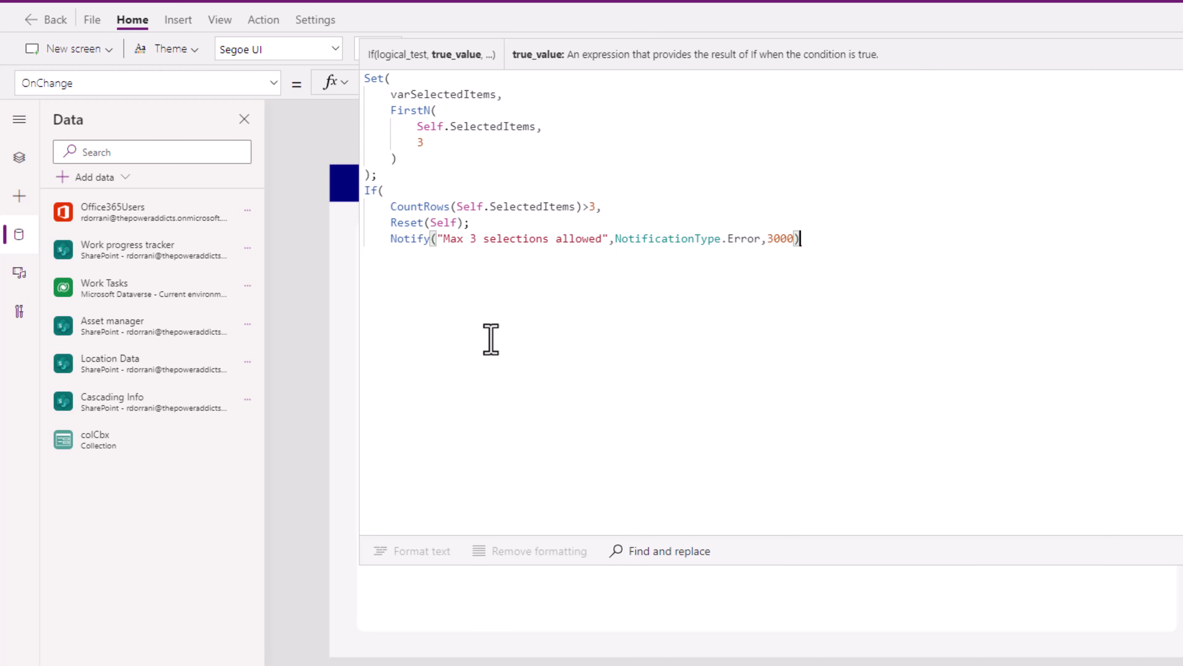
click(411, 550)
- Set the asset combo box's DefaultSelectedItems property to the variable varSelectedItems
drag(385, 222, 487, 220)
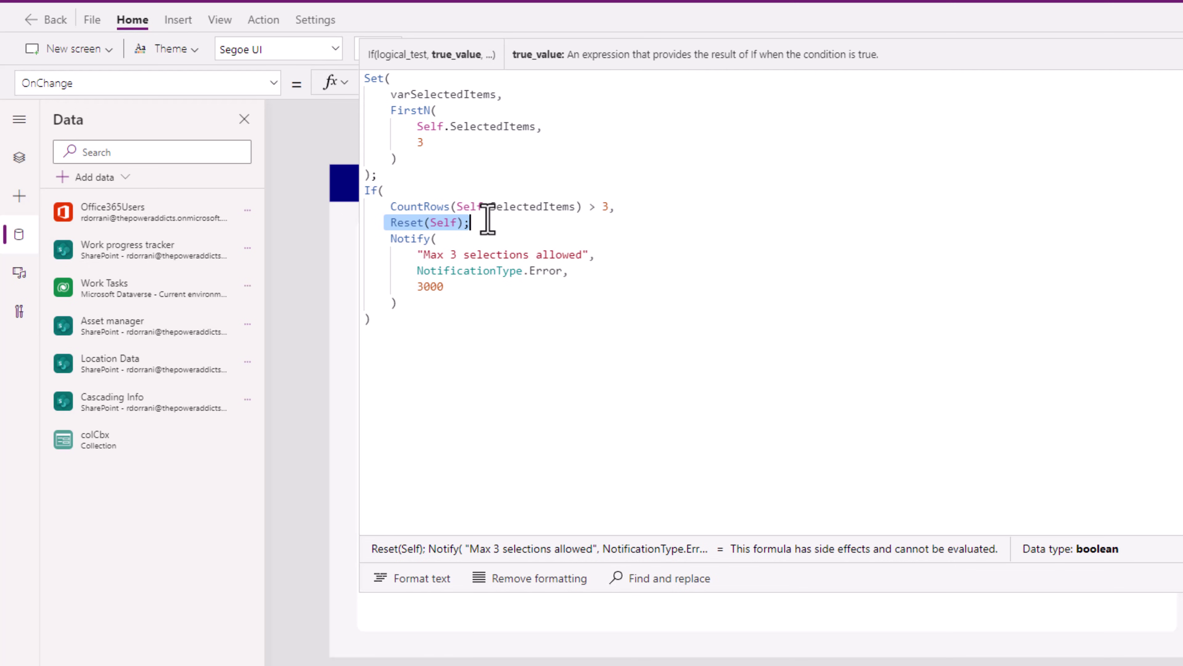
double_click(462, 95)
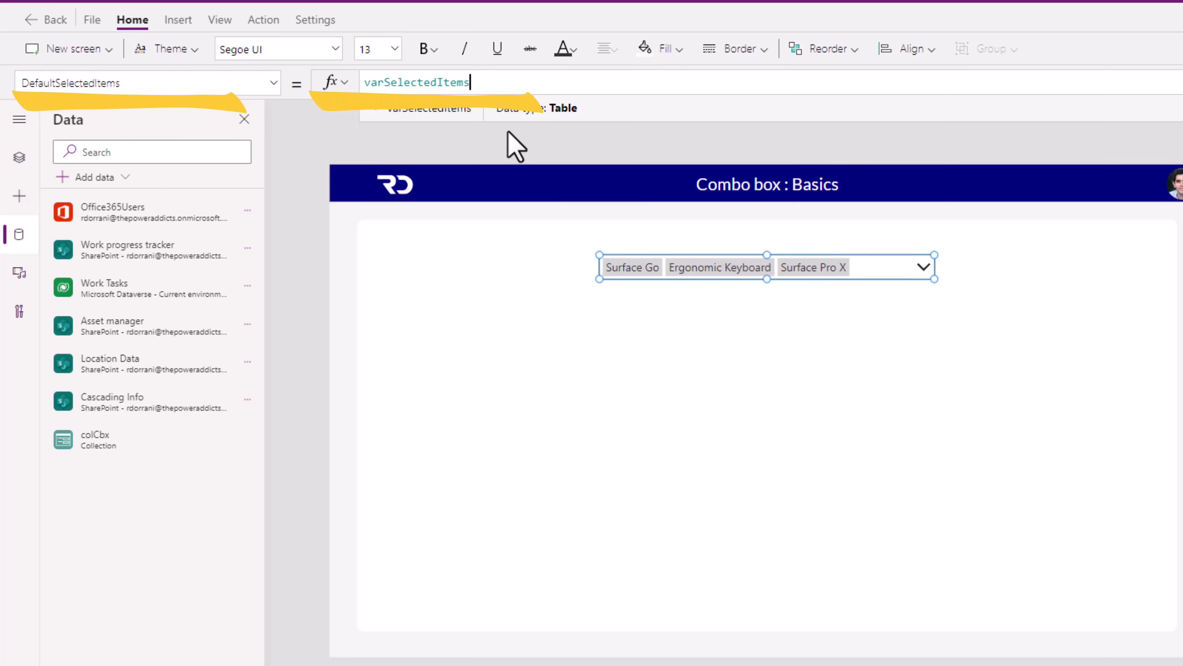
- Preview the app and select Surface Go, Surface Pro X, Surface Headphones 2 and a fourth asset, Surface Headphones, to test the selection limit
key(F5)
click(699, 203)
click(448, 272)
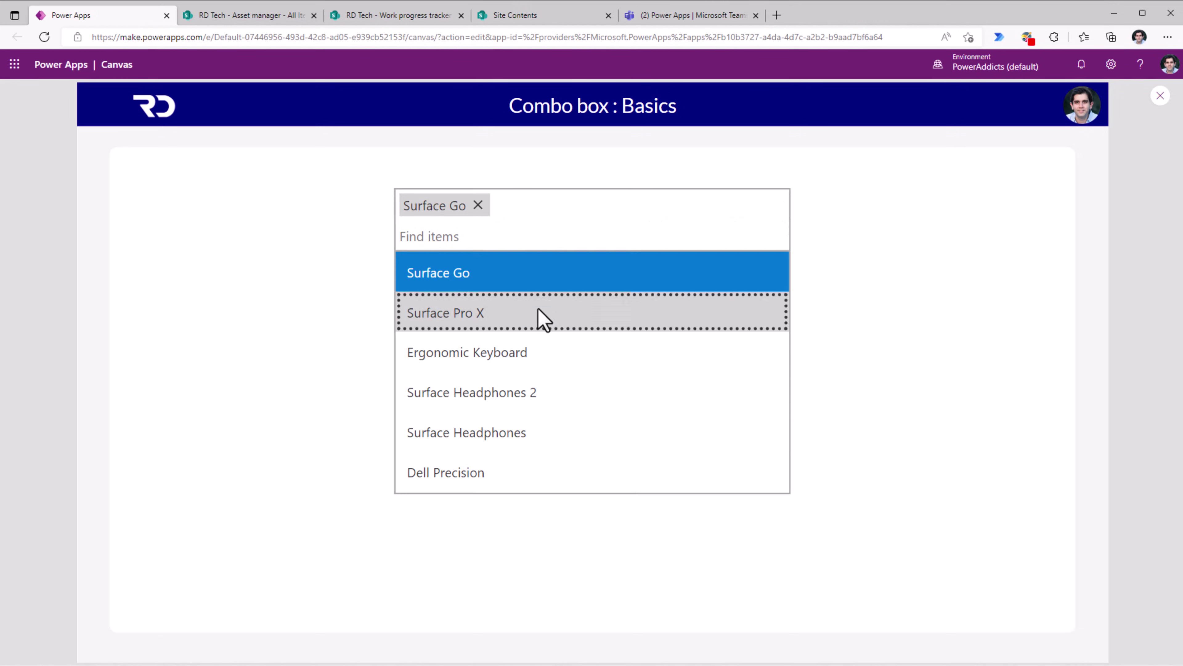
click(541, 314)
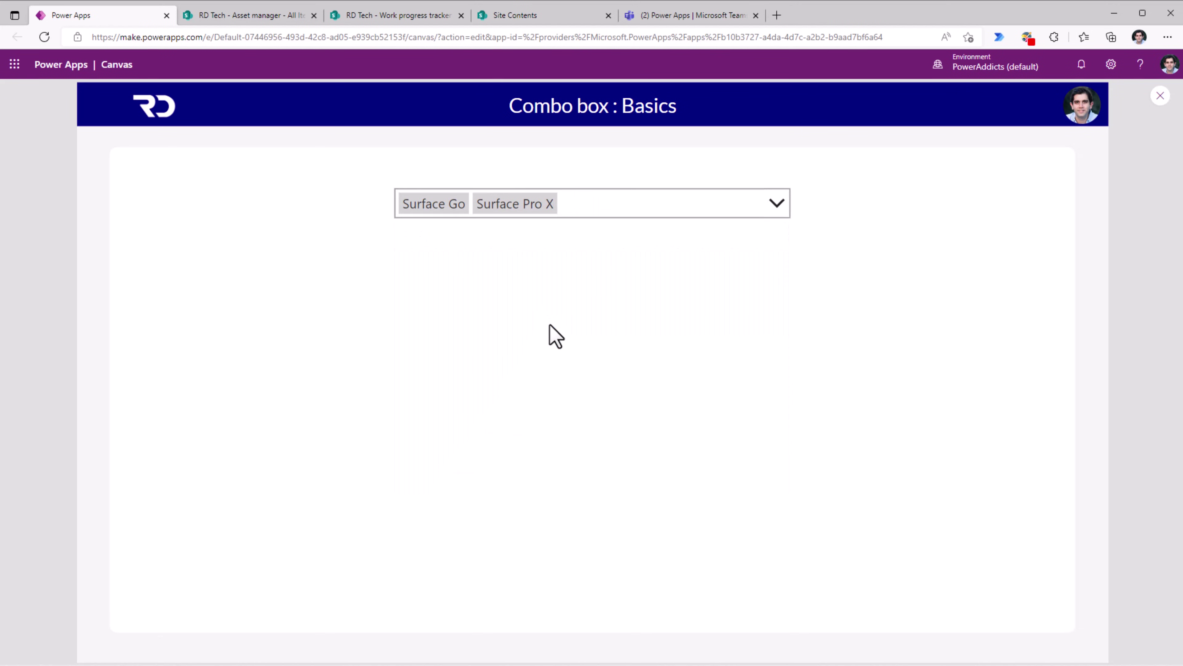
click(773, 206)
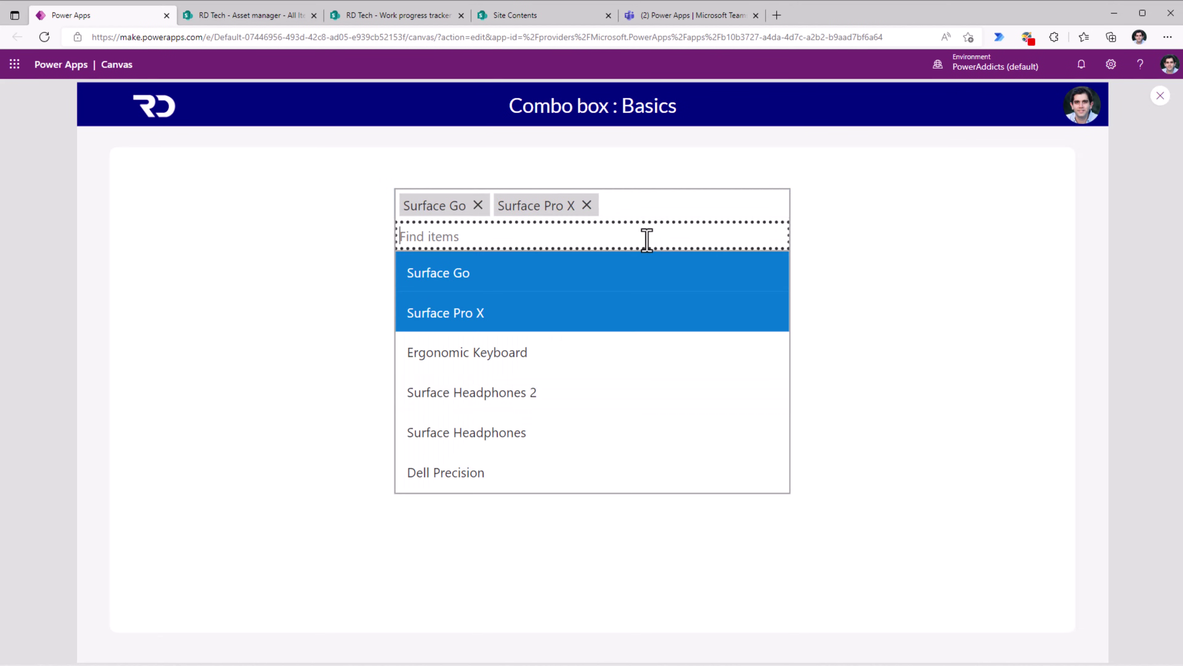
click(518, 414)
click(775, 208)
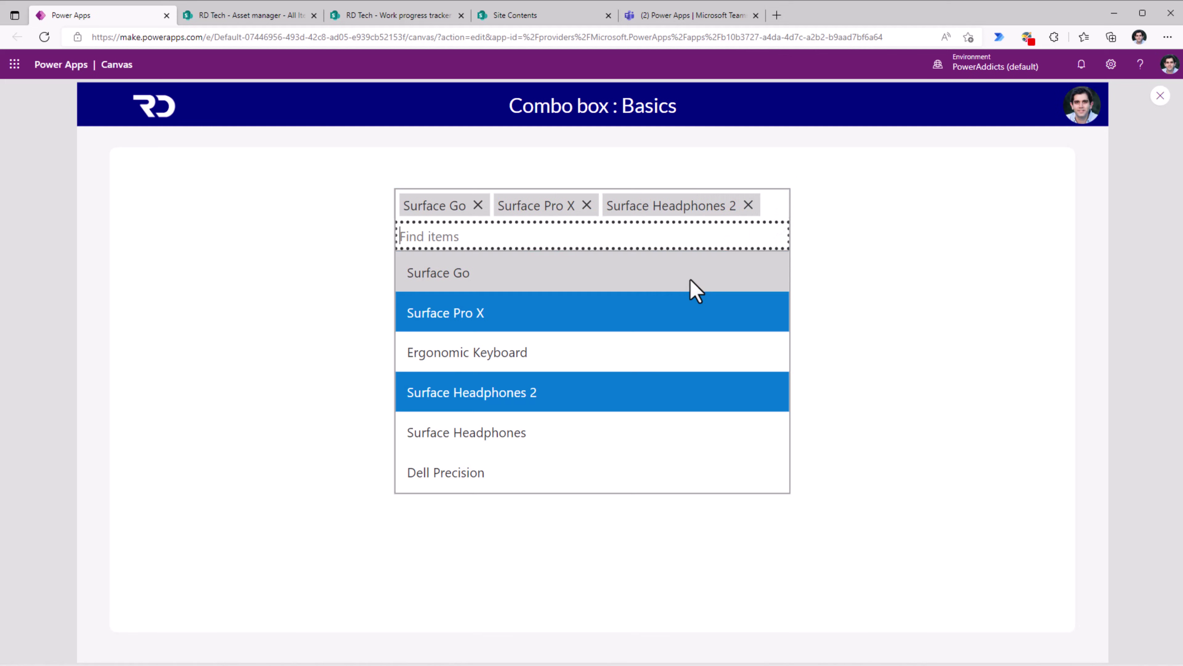
click(533, 434)
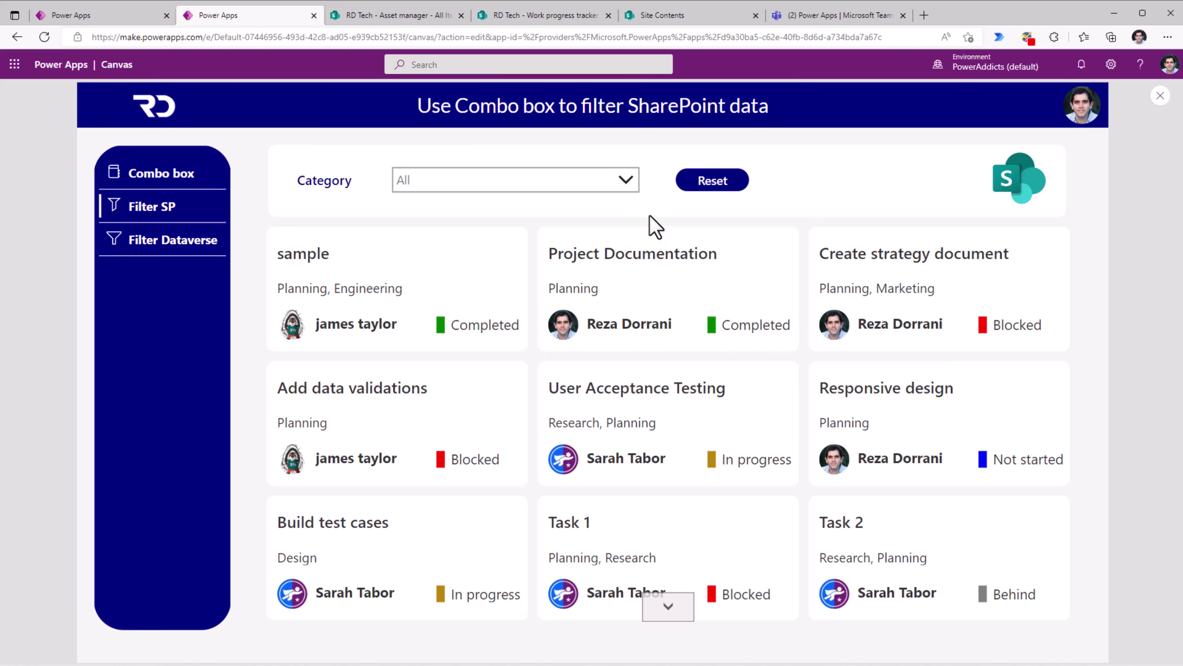
- In the SharePoint filter demo app, filter the tasks by the categories Design and Engineering, and reset the filter
click(626, 181)
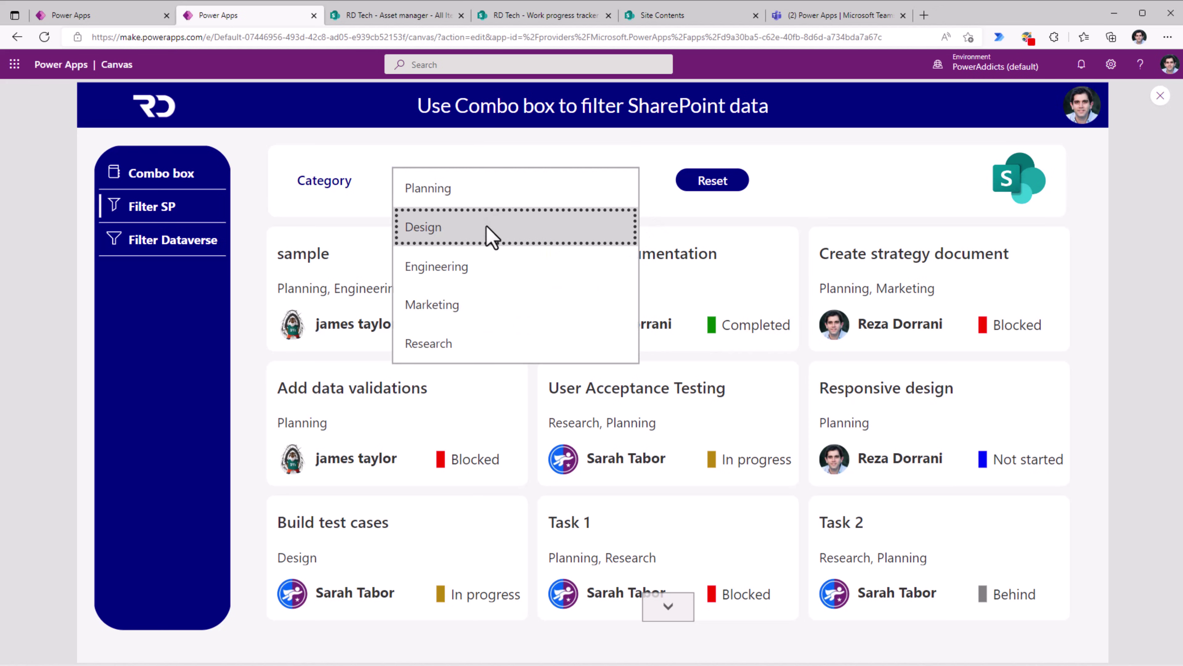
click(480, 299)
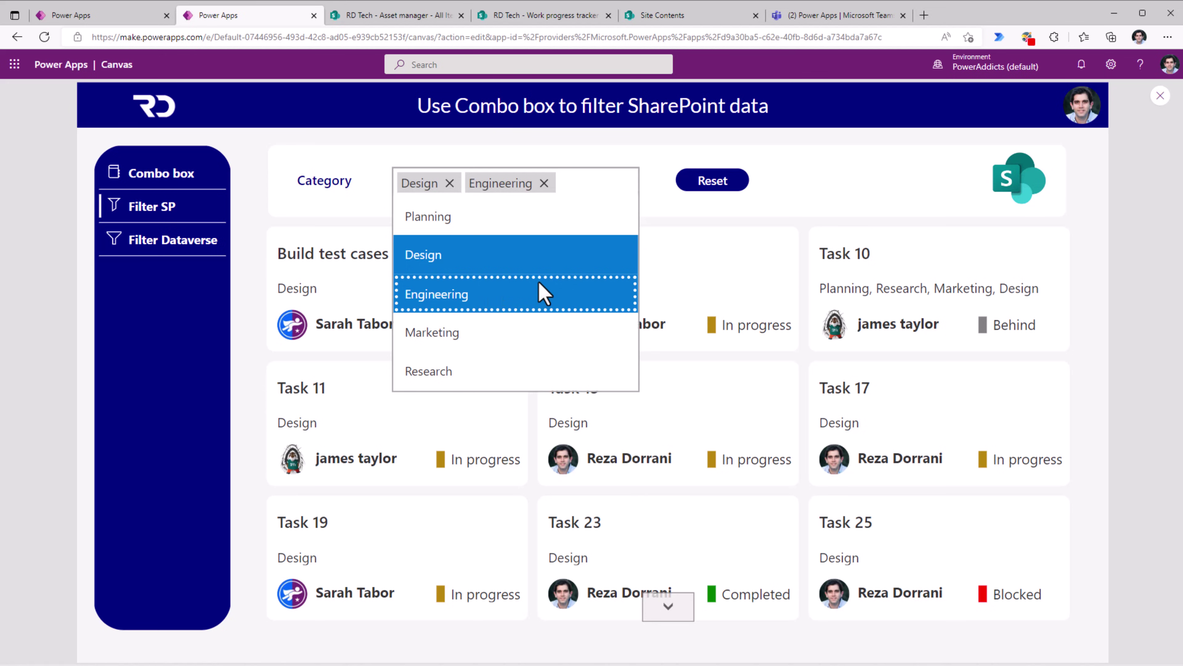
click(665, 232)
click(714, 188)
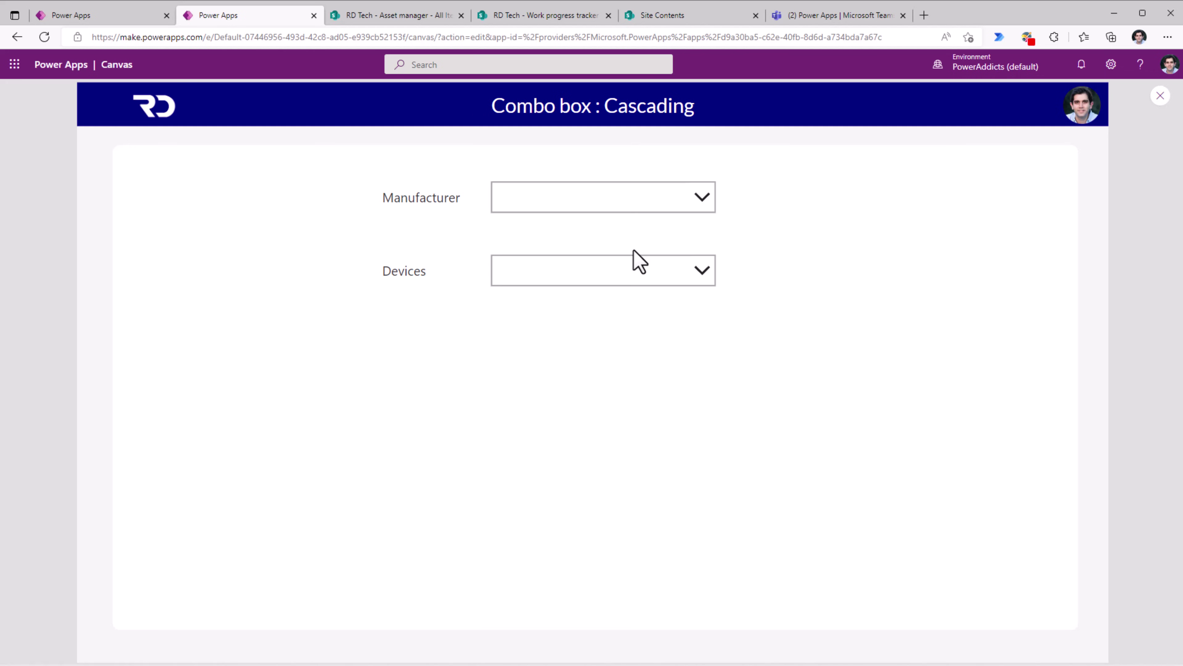
- Select HP as the manufacturer and look through the cascaded list of devices
click(595, 204)
click(553, 330)
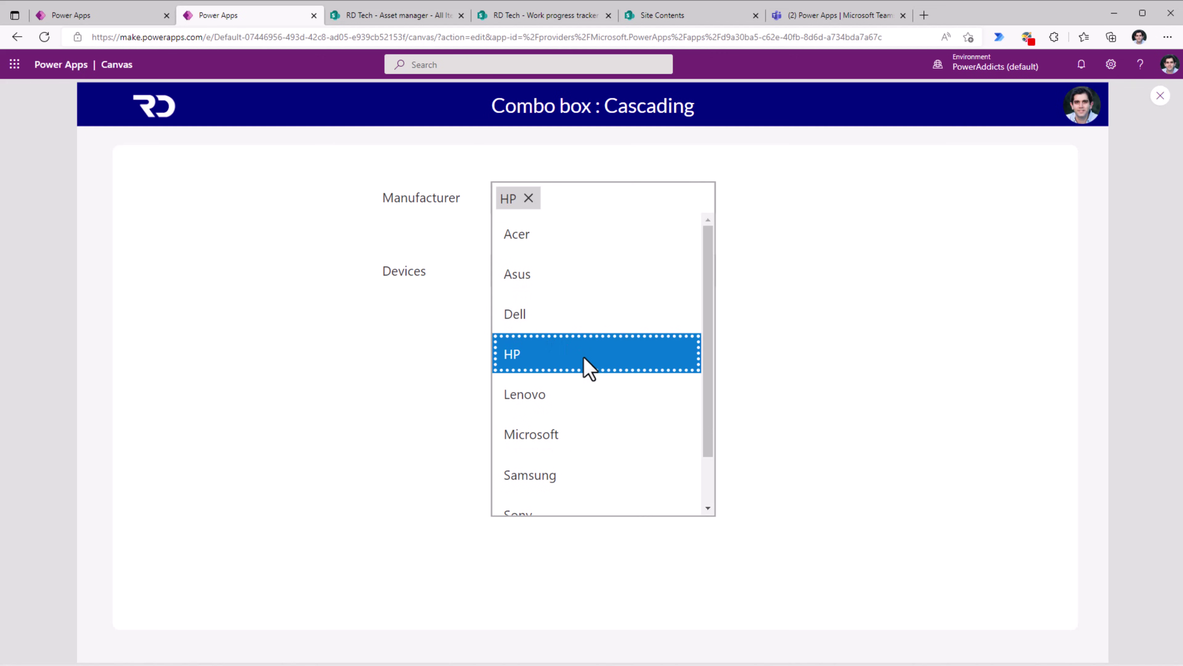
click(630, 275)
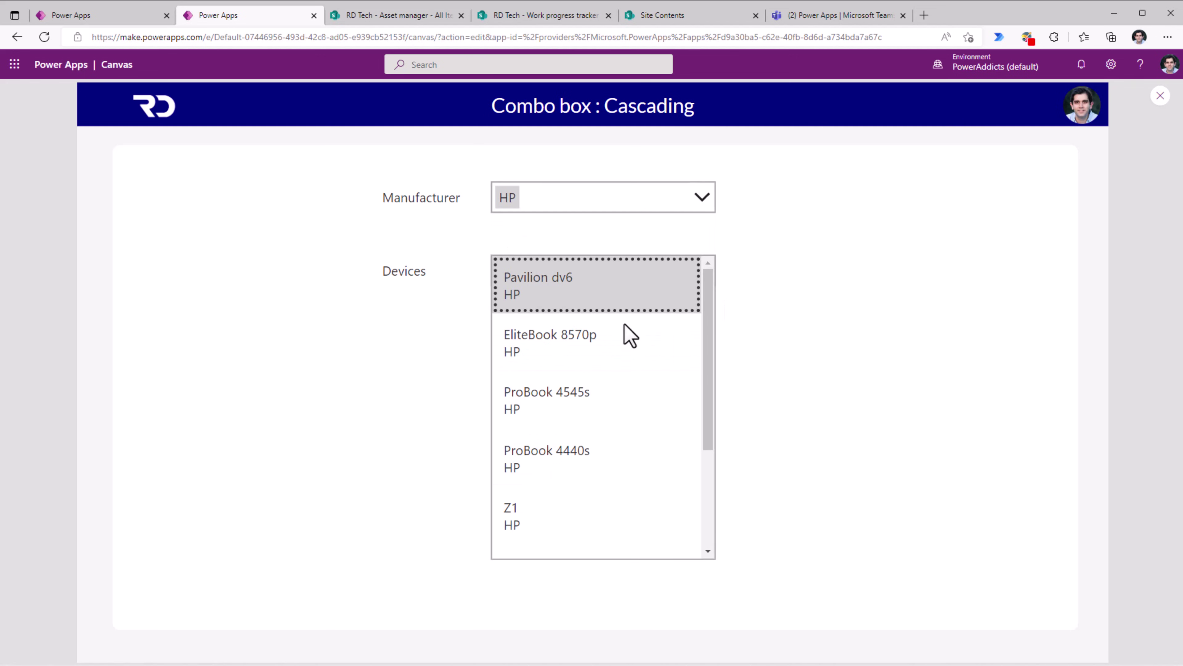
scroll(616, 450, down, 3)
scroll(612, 452, up, 3)
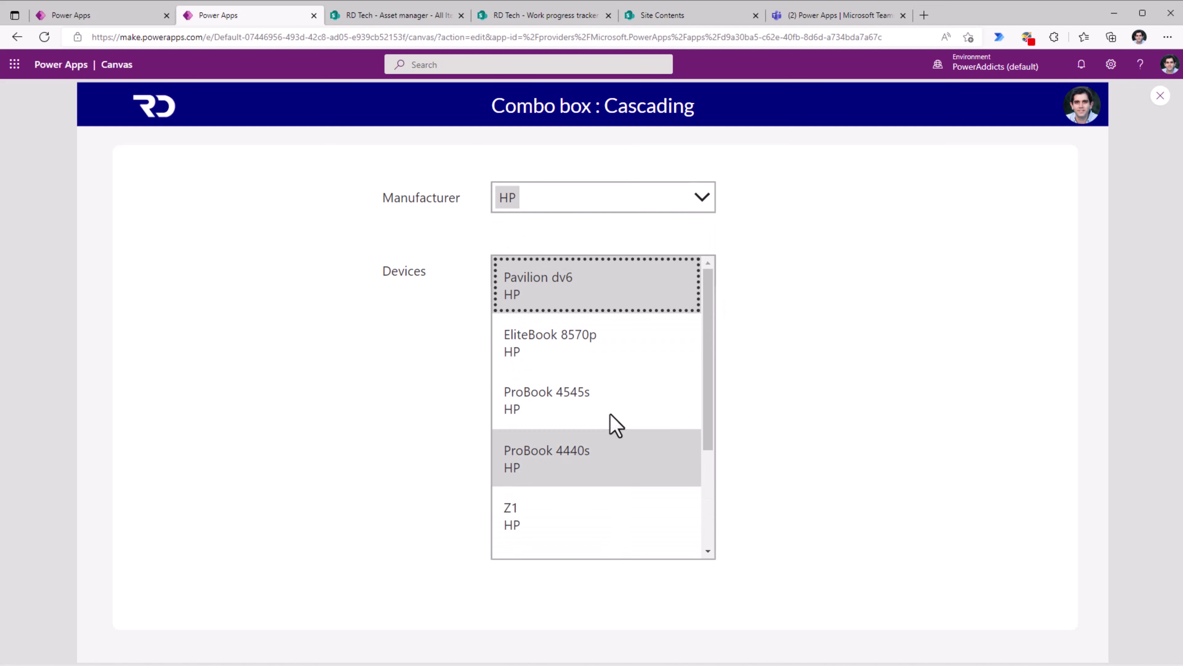
- Add Microsoft to the manufacturer selection and check the devices offered for both manufacturers
click(601, 205)
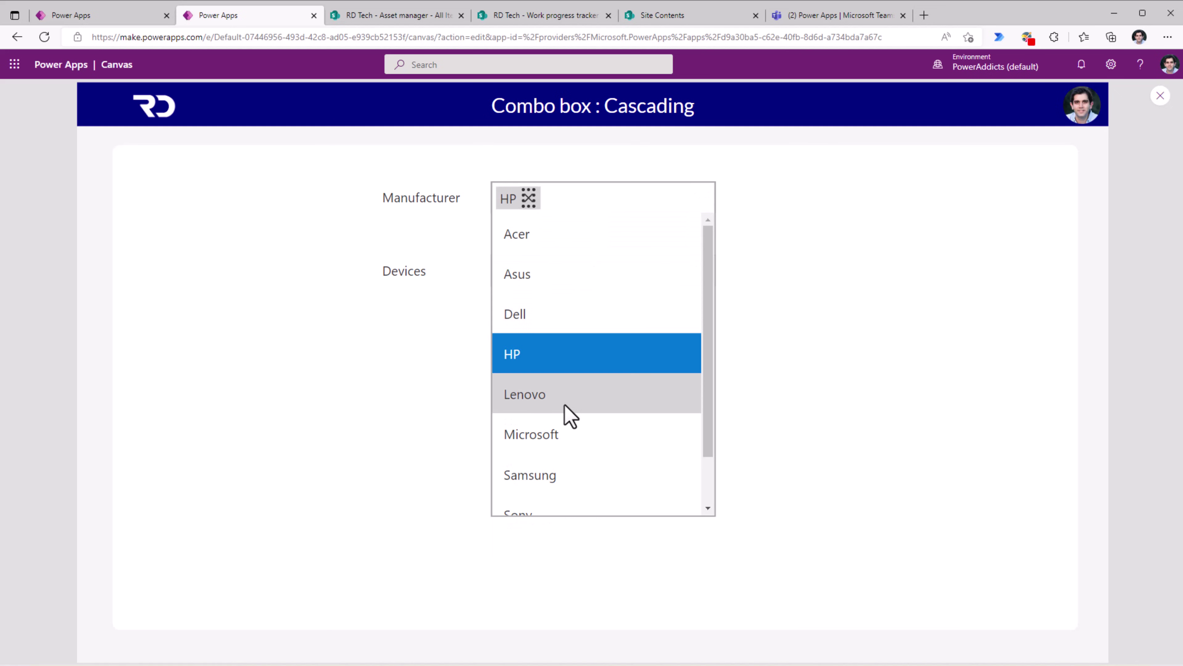
click(564, 436)
click(737, 329)
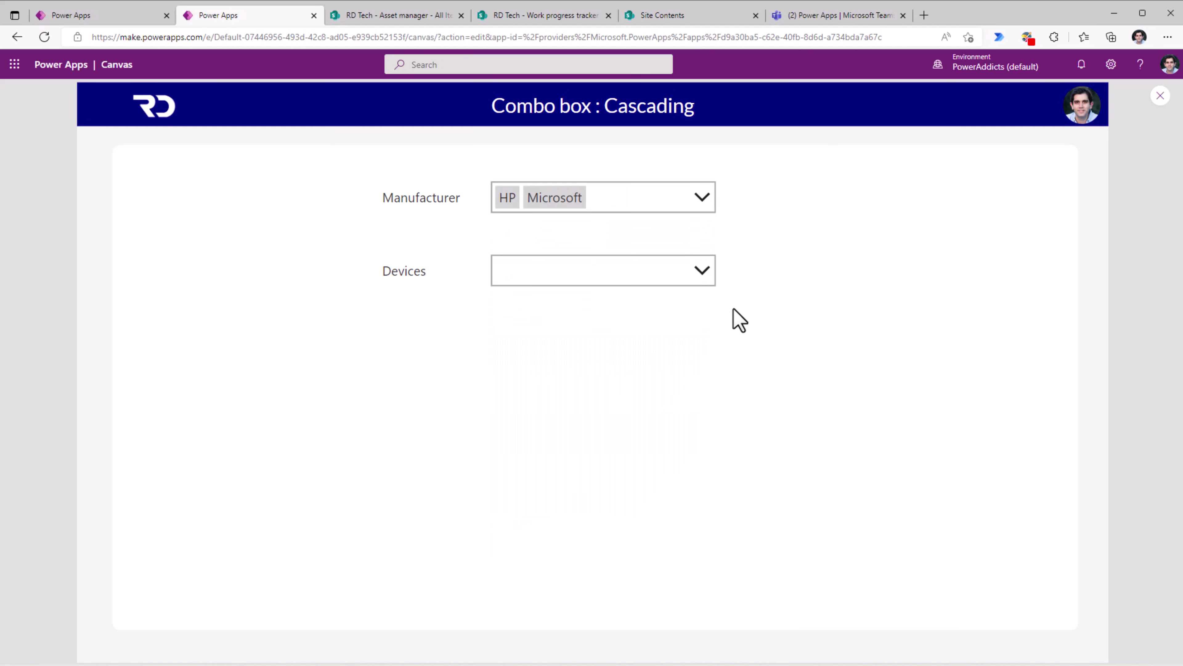
click(702, 273)
scroll(638, 384, down, 2)
scroll(638, 383, down, 4)
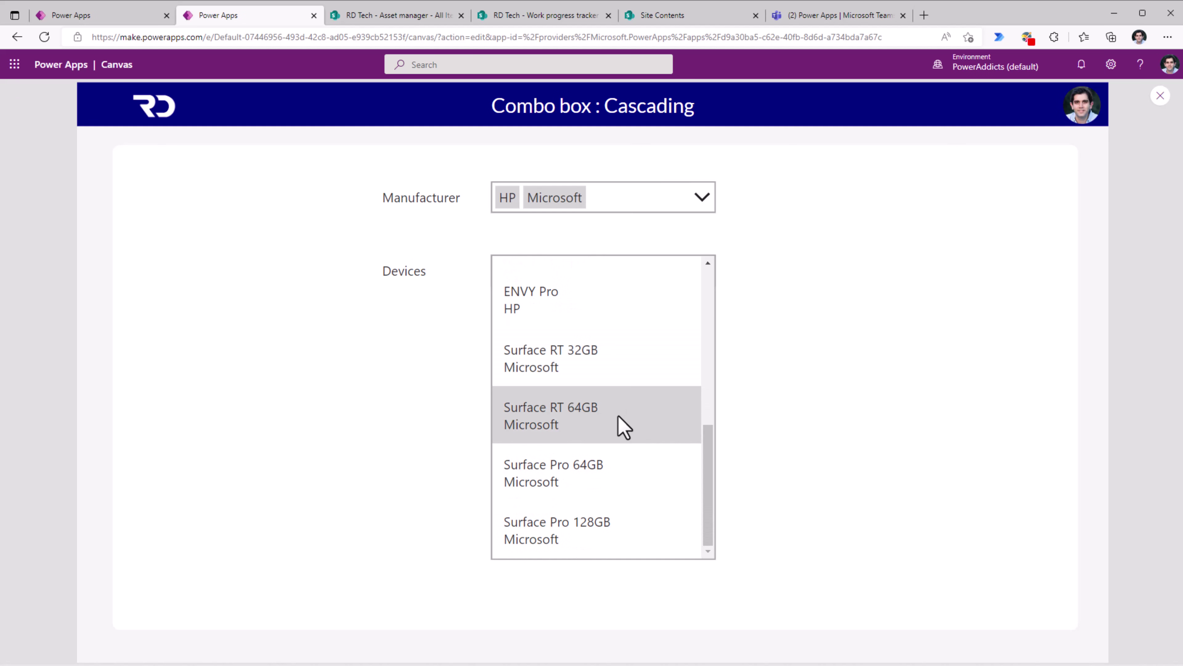